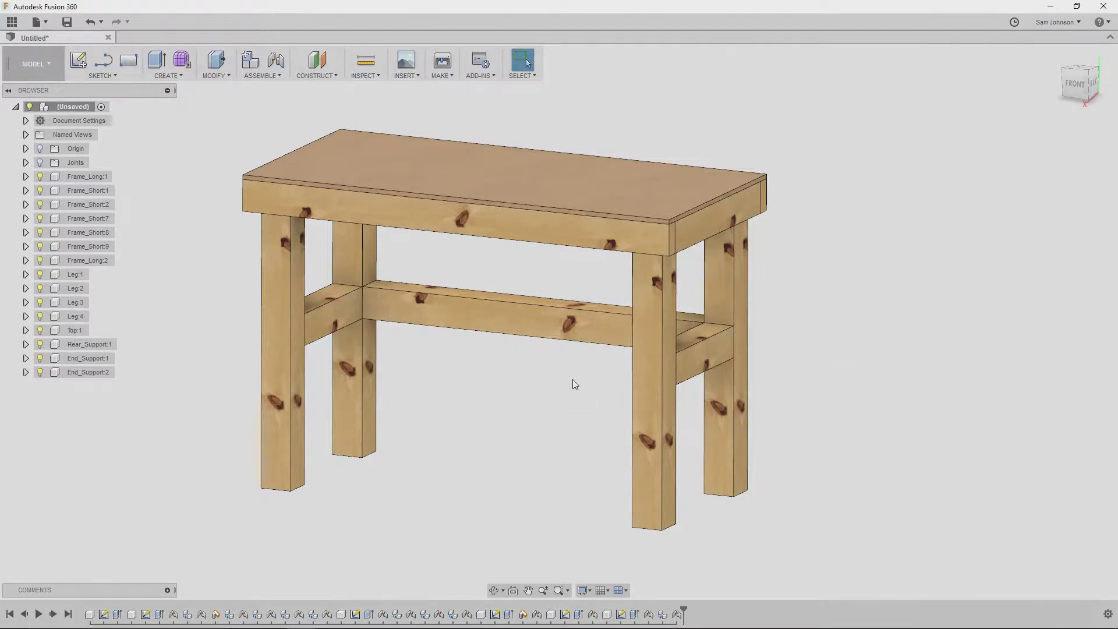
Examine the finished workbench model from the front, underneath and the ends, and look over the available workspaces.
middle_click_drag(629, 394, 569, 356, "shift")
key("Escape")
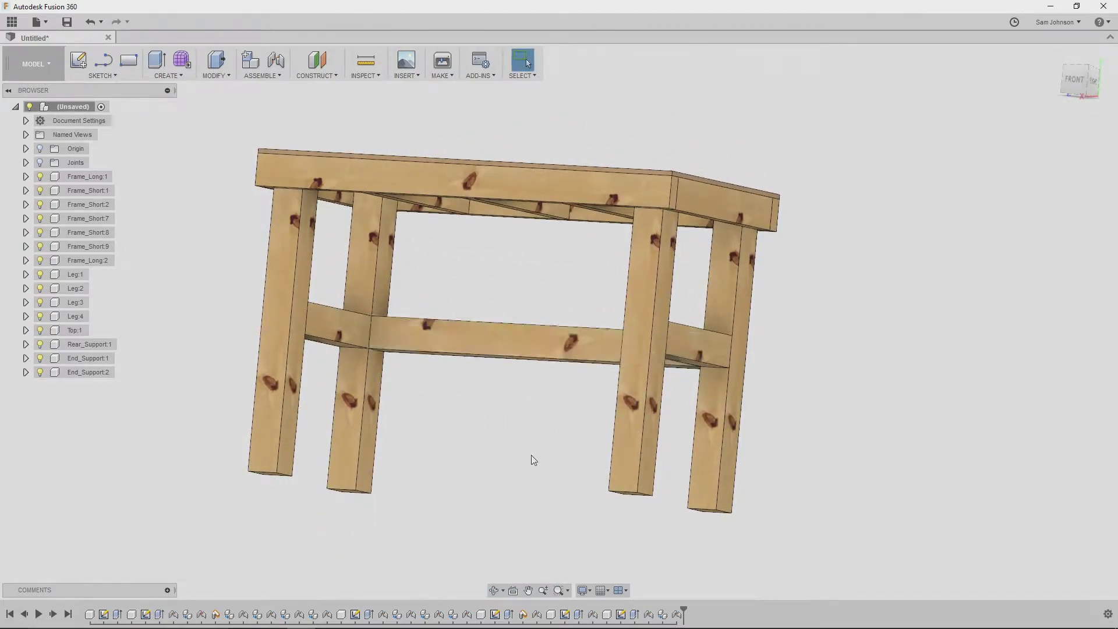
mouse_move(542, 444)
middle_mouse_down("shift")
mouse_move(554, 452)
mouse_move(567, 425)
mouse_move(560, 387)
mouse_move(568, 452)
mouse_move(529, 461)
middle_mouse_up("shift")
key("Escape")
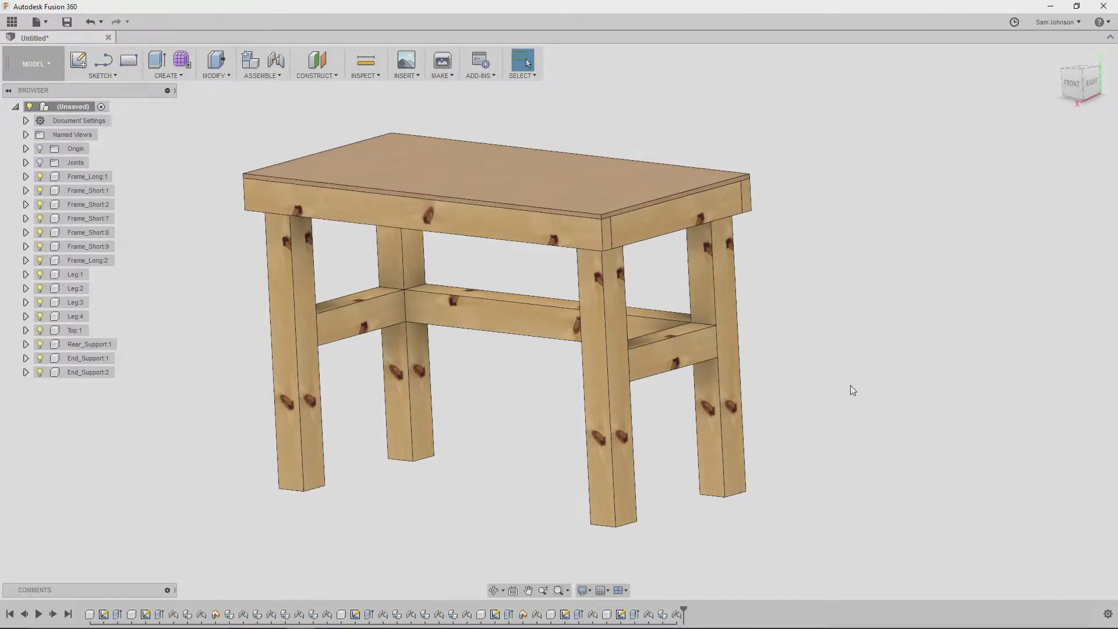
middle_click_drag(827, 274, 542, 285, "shift")
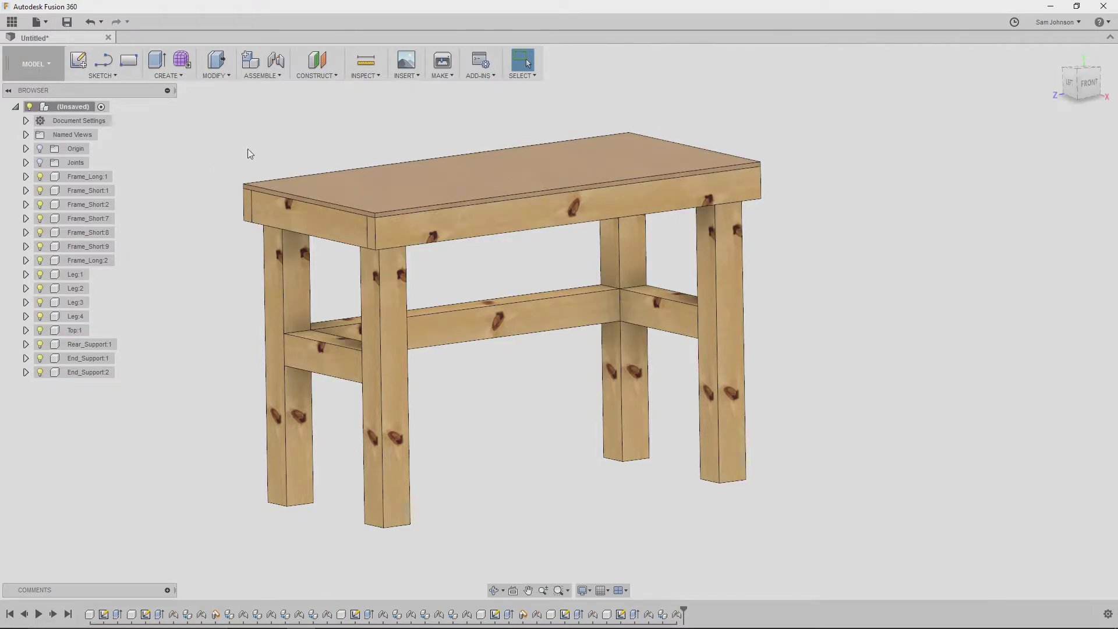
middle_click_drag(384, 139, 457, 158)
scroll(454, 158, "up", 2)
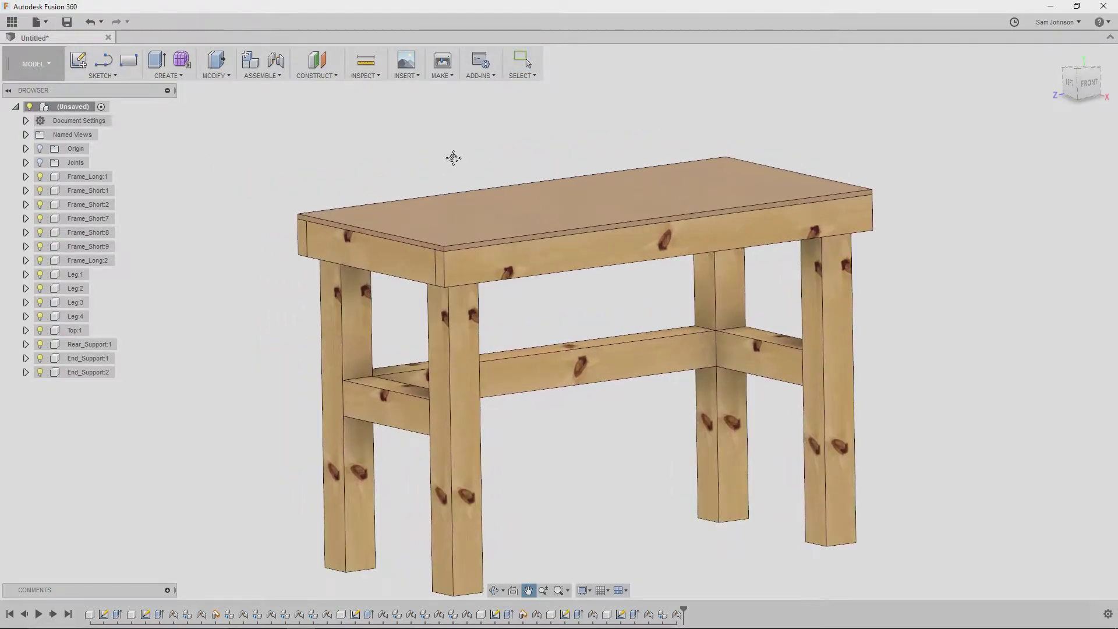
left_click_drag(454, 158, 419, 105)
key("Escape")
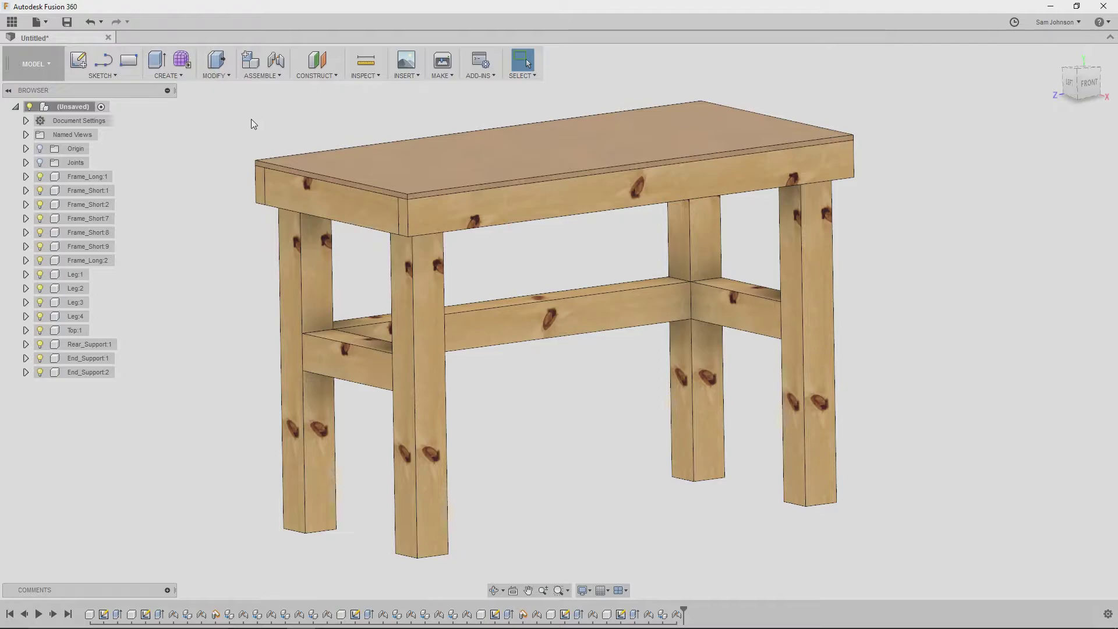
left_click(50, 62)
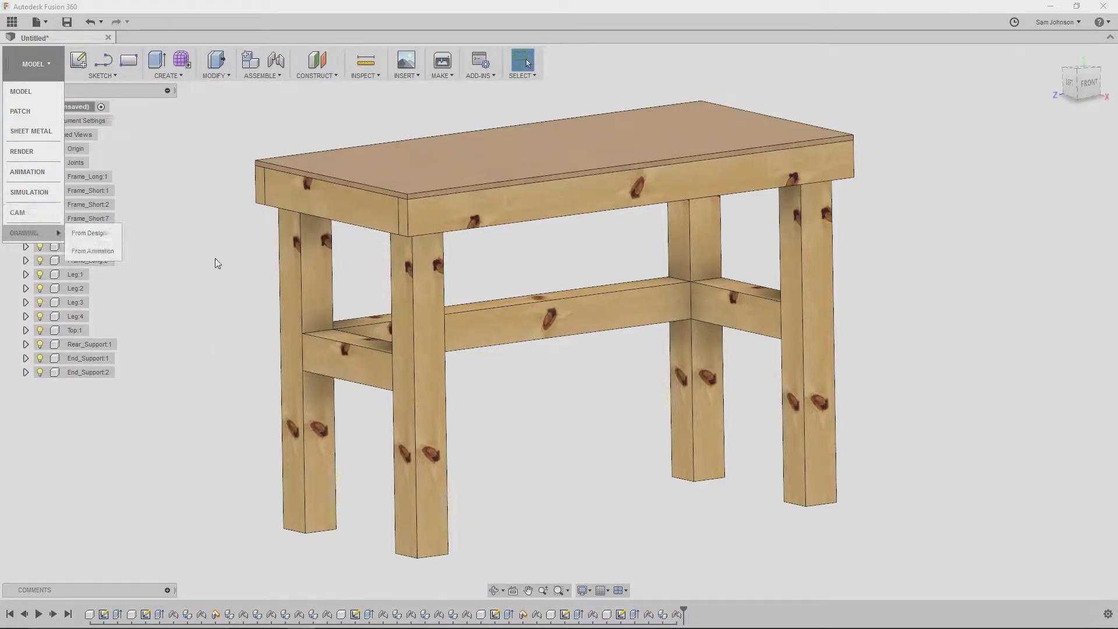
middle_click_drag(286, 152, 332, 162)
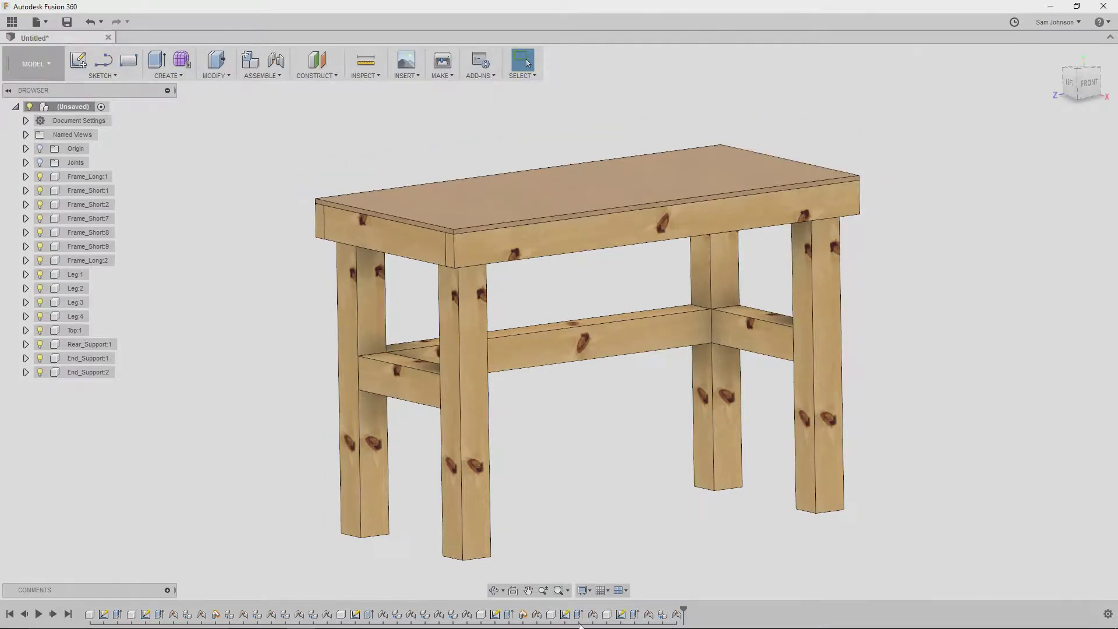
Create a new design and save it as "Workbecnh" in the SAMi Products master location.
left_click(46, 22)
left_click(75, 40)
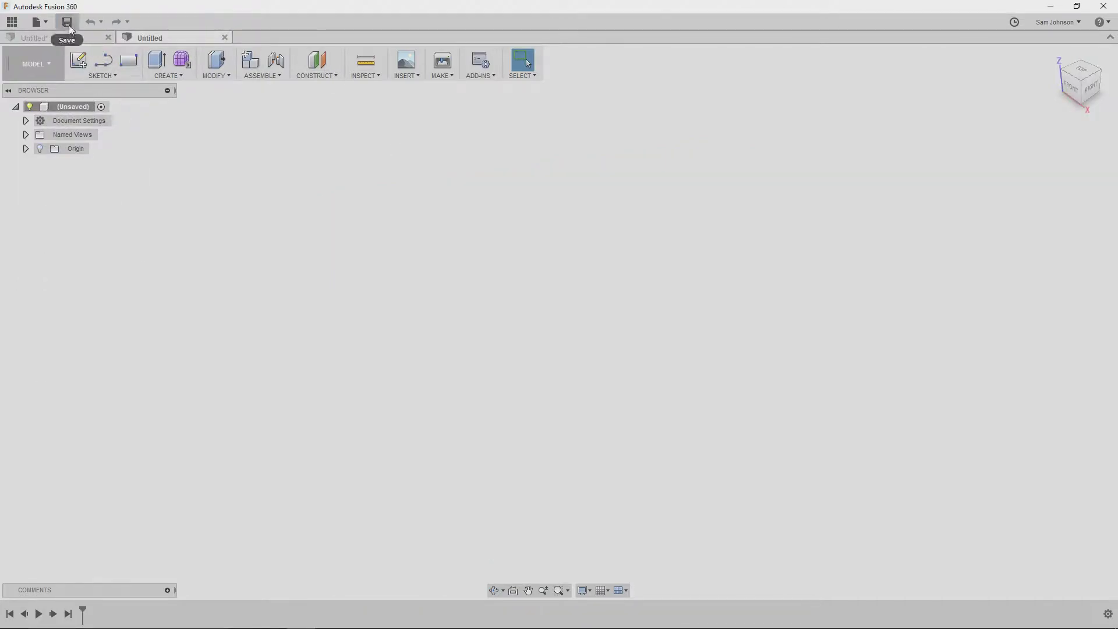
left_click(68, 23)
type("Workbecnh")
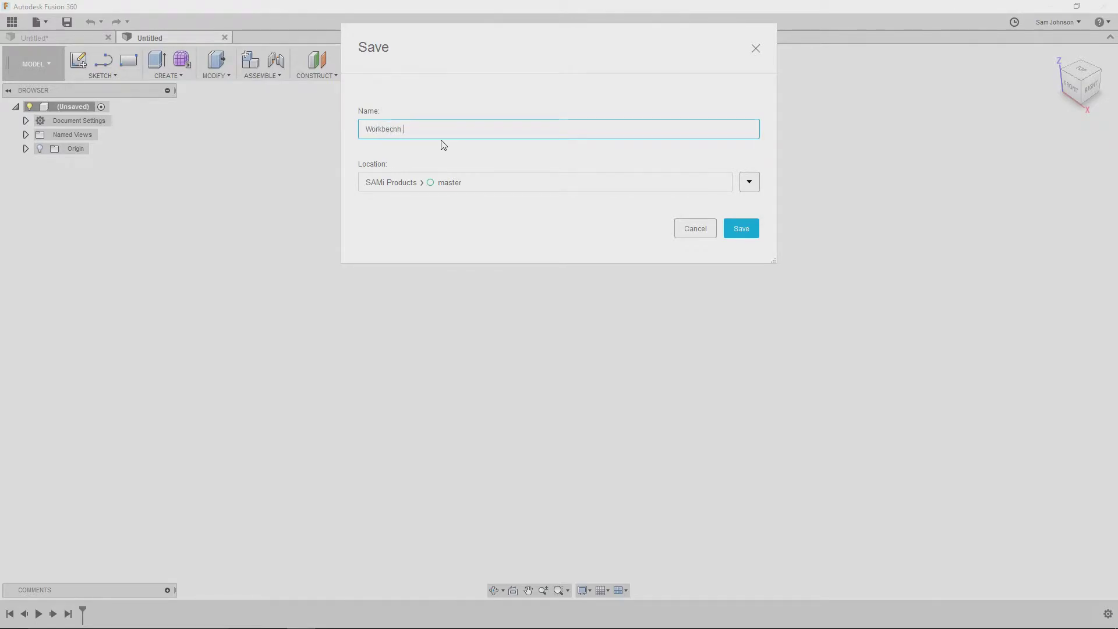
left_click(737, 227)
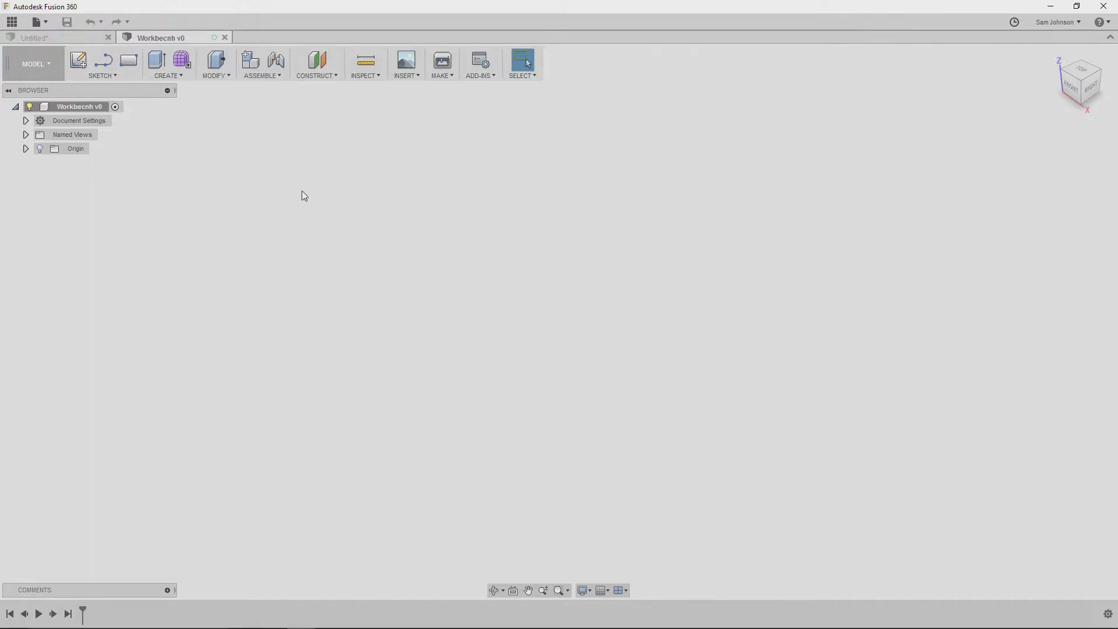
Add a new component under the top-level assembly and name it Frame_Long.
right_click(78, 107)
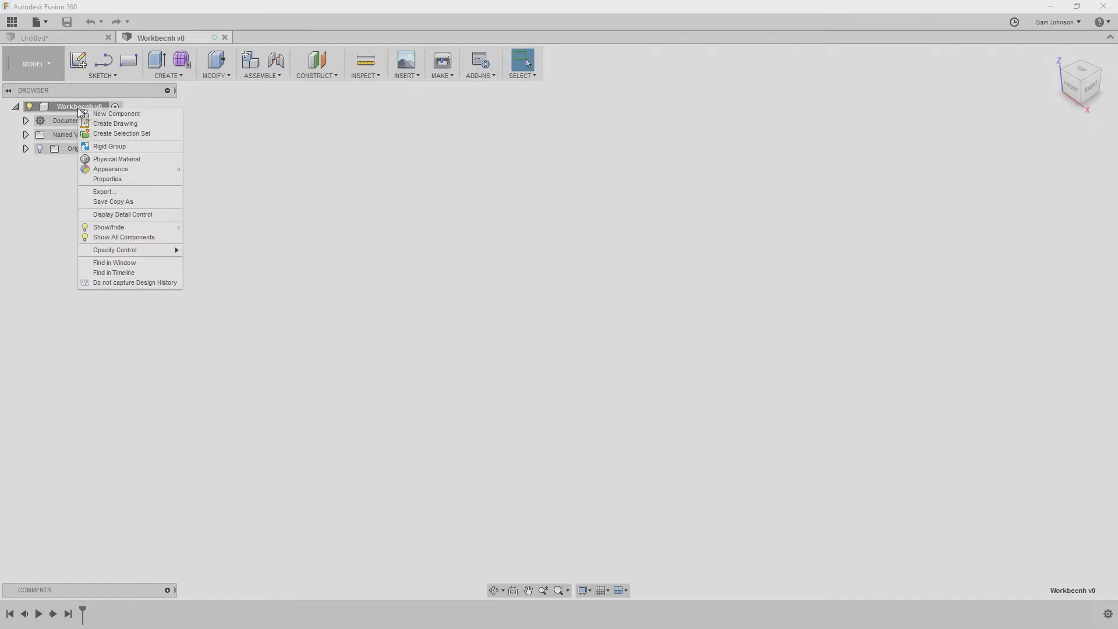
left_click(133, 114)
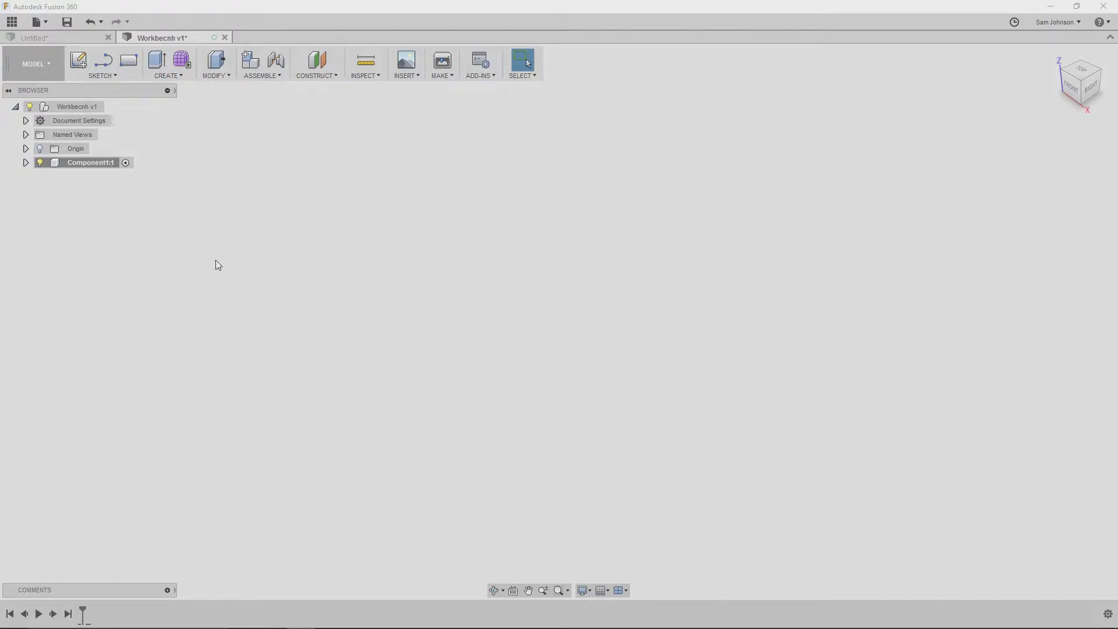
left_click(96, 163)
left_click(96, 163)
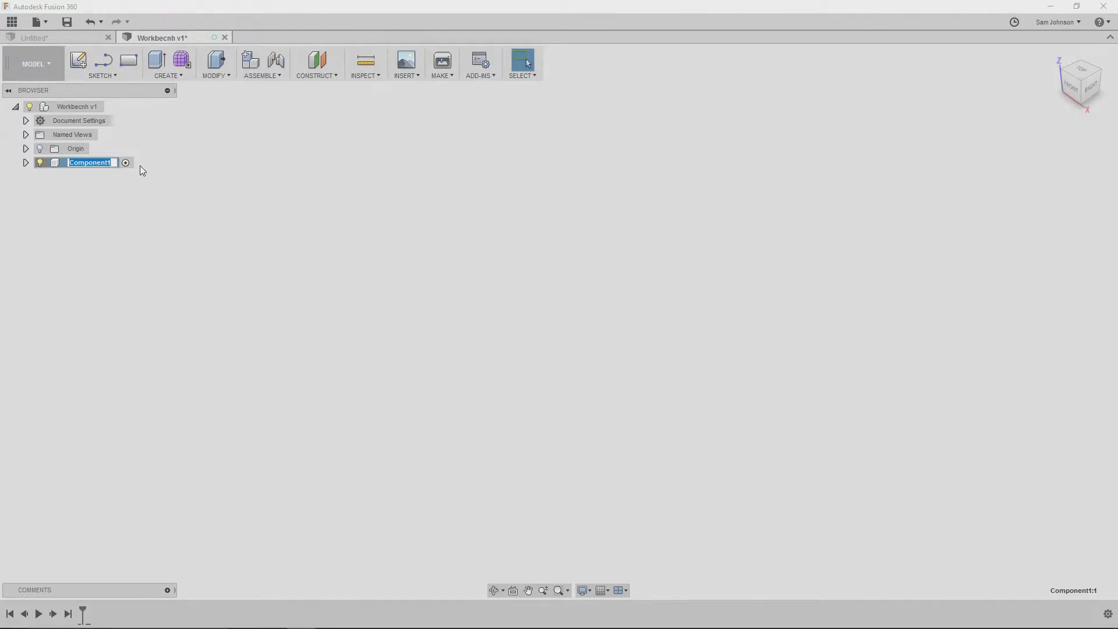
type("Frame_Long")
key("Return")
left_click(201, 184)
In the finished workbench design, roll the timeline back to the bare top frame and examine its Frame_Long members.
left_click(66, 38)
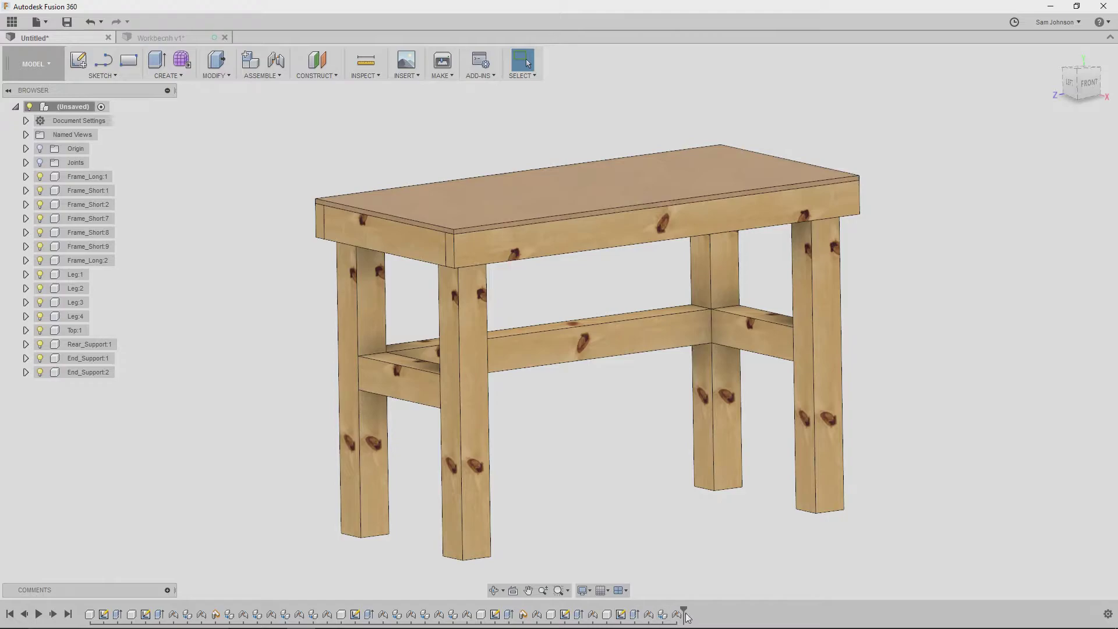
mouse_move(684, 611)
left_mouse_down()
mouse_move(208, 617)
mouse_move(335, 614)
left_mouse_up()
middle_click_drag(582, 331, 609, 447, "shift")
middle_click_drag(704, 493, 703, 488, "shift")
middle_click_drag(621, 400, 613, 435)
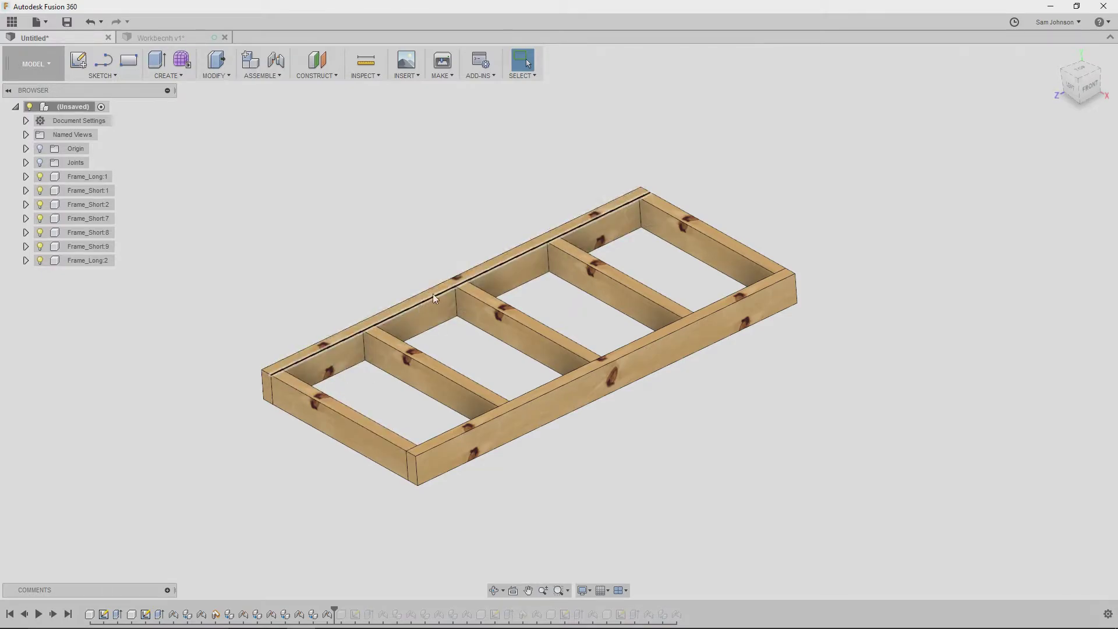
left_click(97, 175)
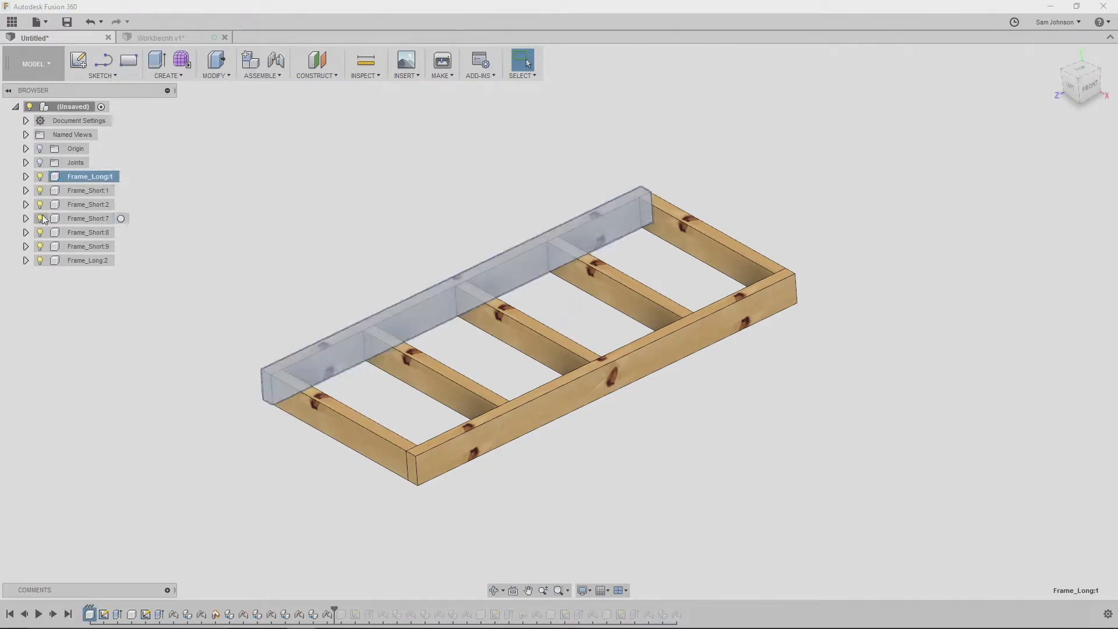
left_click(87, 176)
left_click(133, 369)
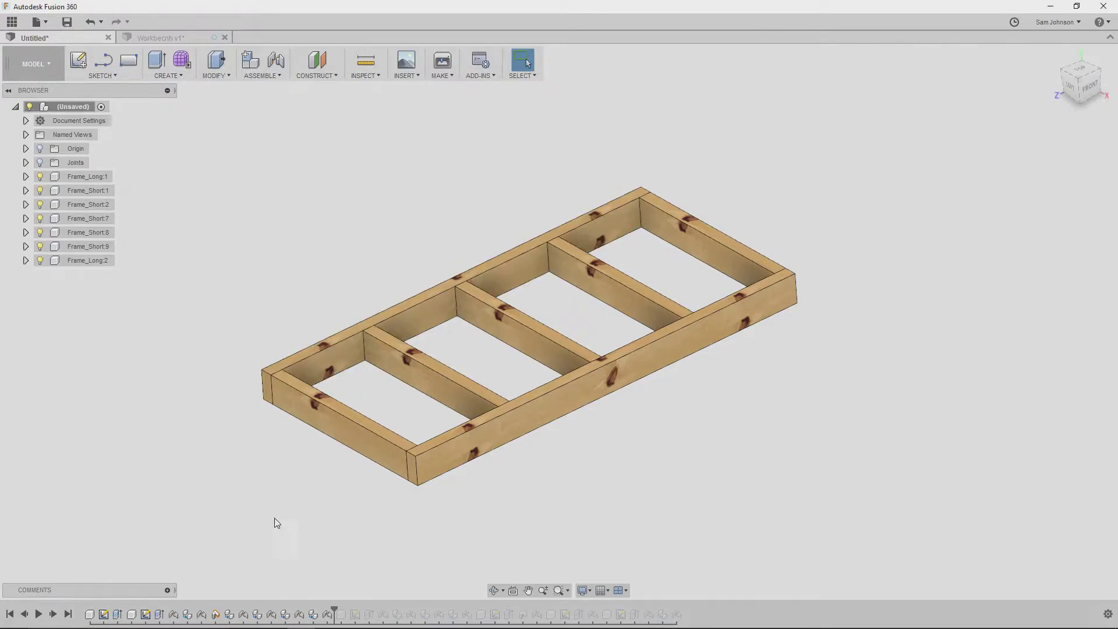
Back in the Workbecnh design, sketch a rectangle 3.5 in high and 1.5 in wide from the origin on the front (XZ) plane.
left_click(154, 37)
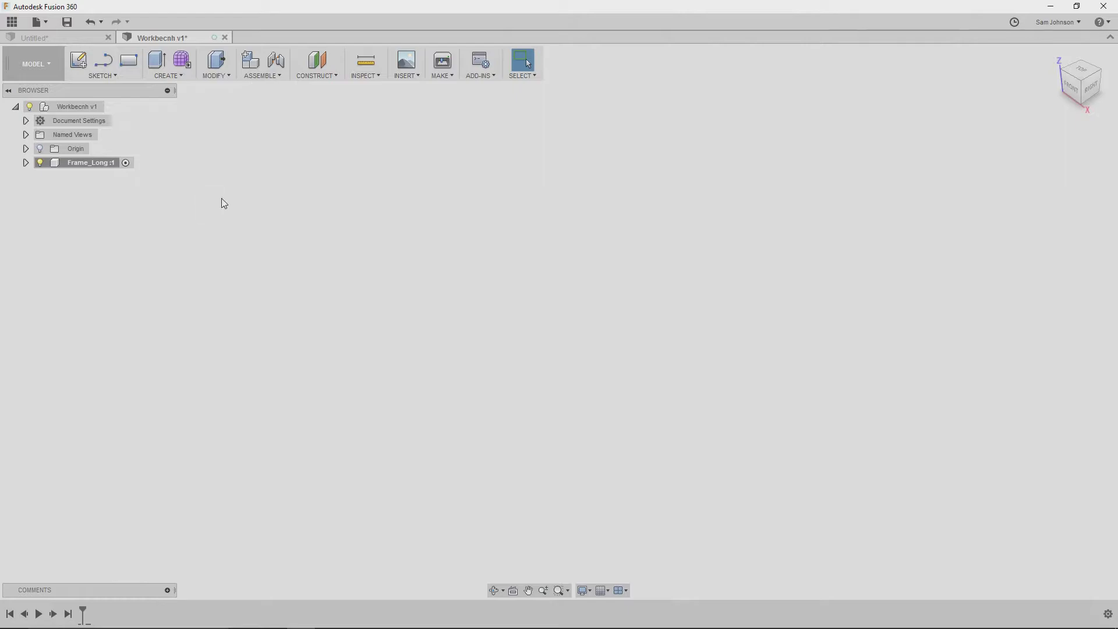
left_click(79, 61)
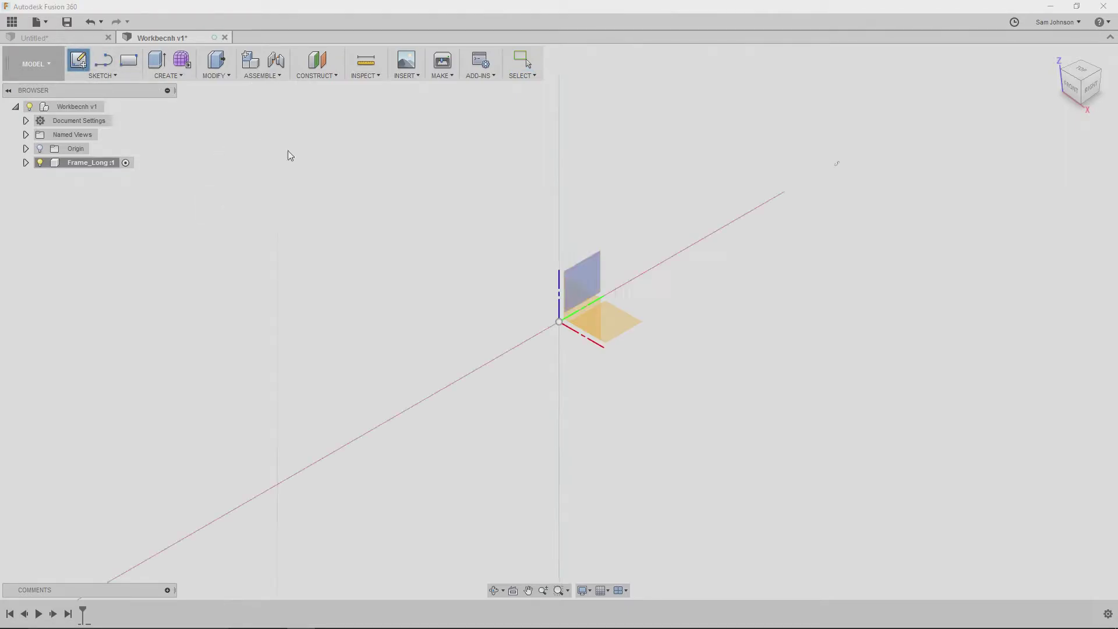
left_click(588, 312)
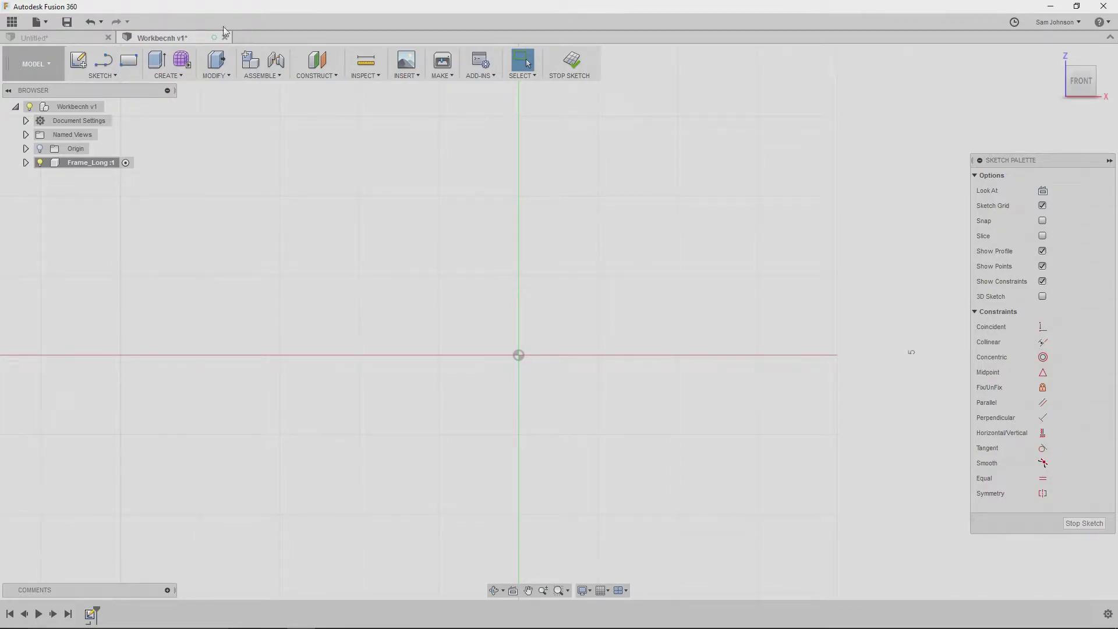
left_click(129, 60)
left_click(519, 354)
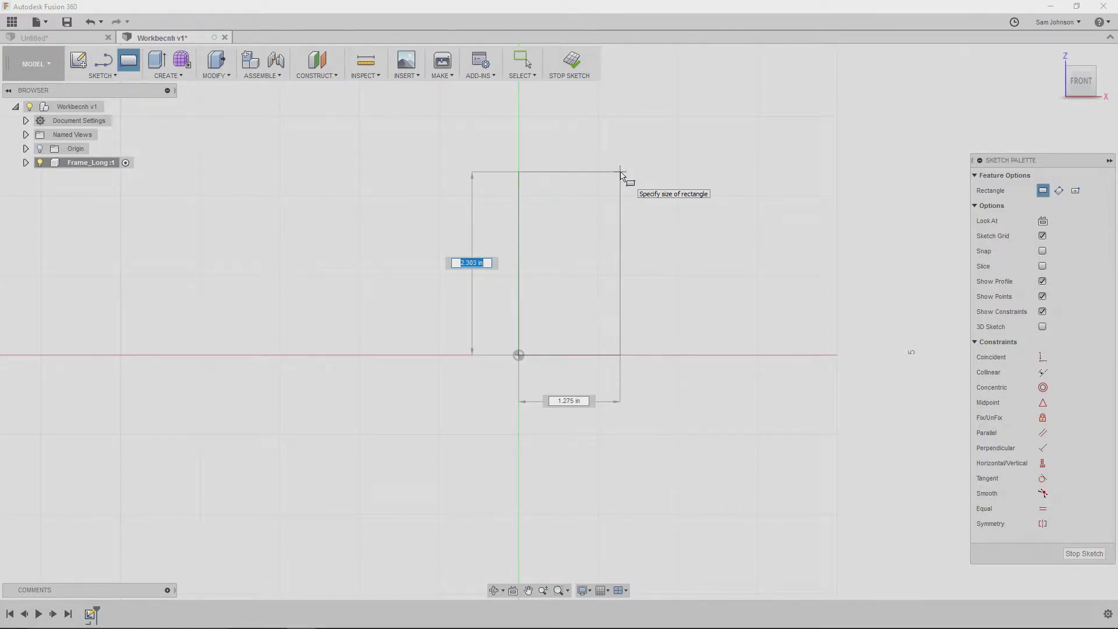
type("3.5")
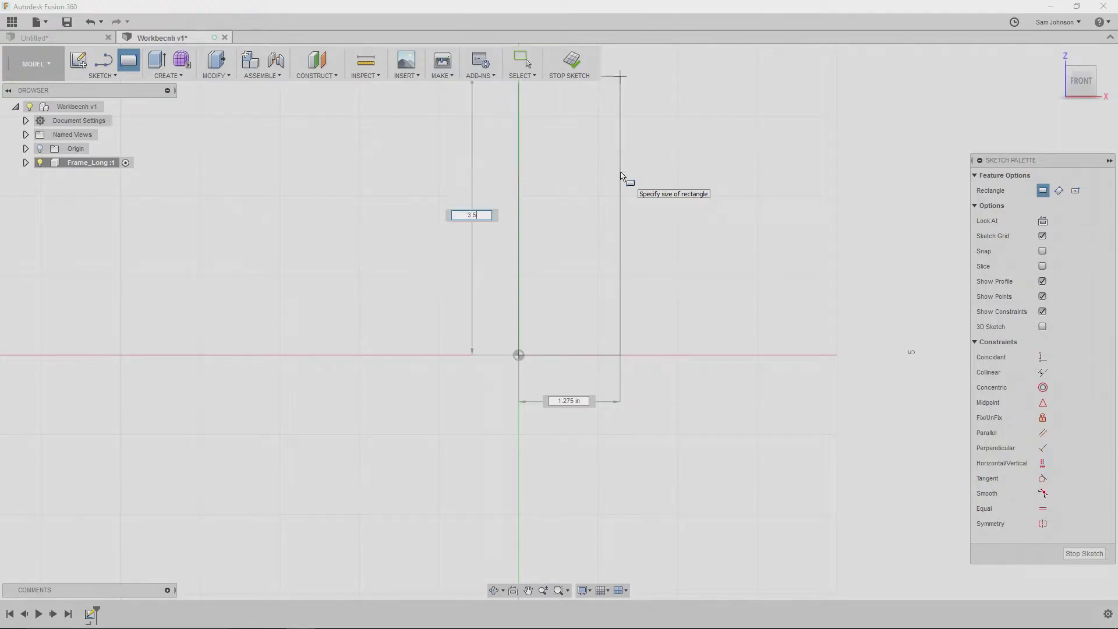
key("Tab")
type("1.5")
key("Tab")
key("Return")
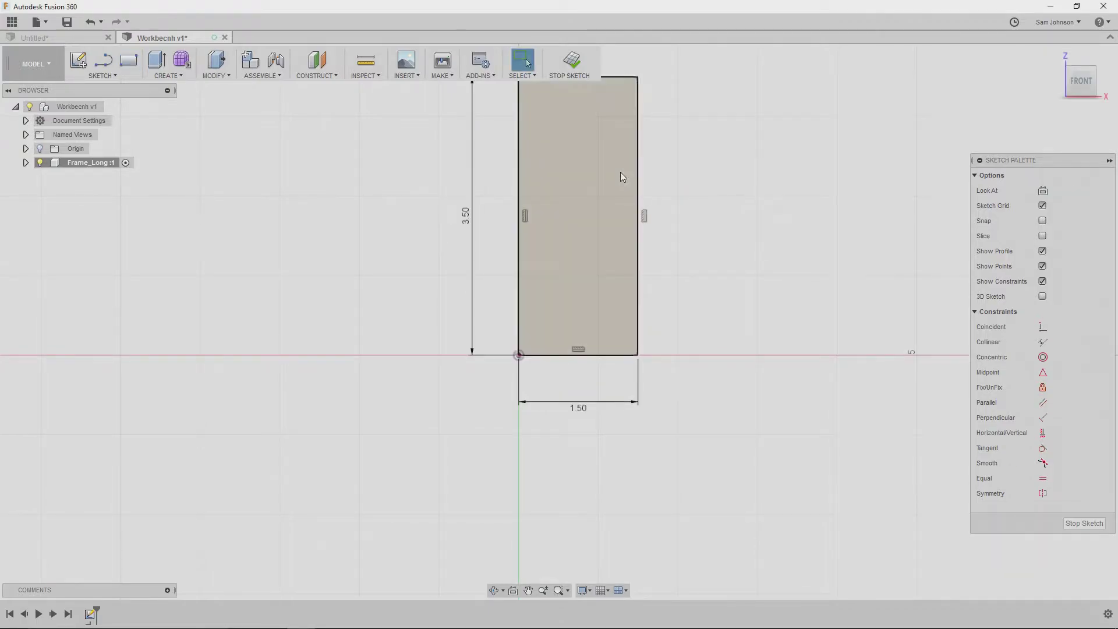
mouse_move(768, 225)
middle_mouse_down()
mouse_move(623, 369)
mouse_move(644, 324)
middle_mouse_up()
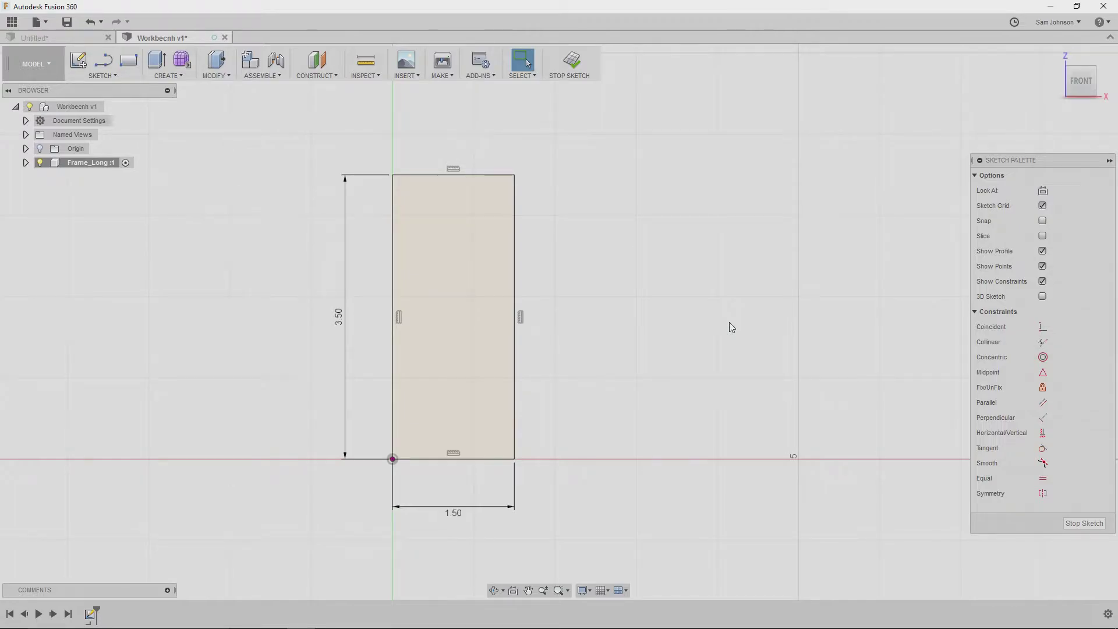
Extrude the rectangular profile 50 3/8 in as a new body to form the long frame board.
key("e")
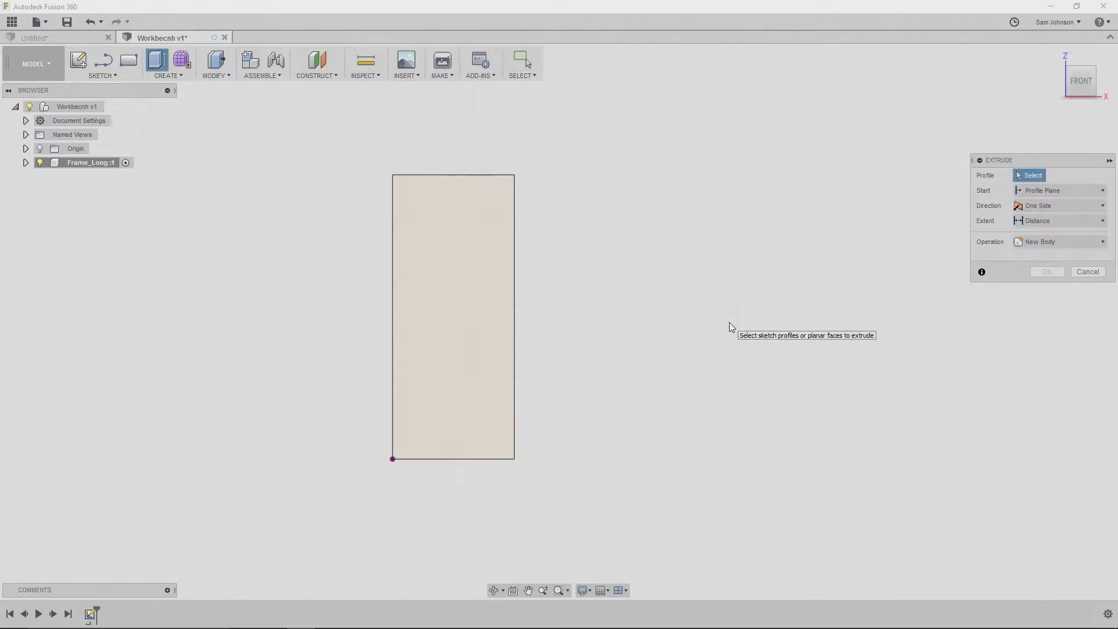
left_click(469, 267)
middle_click_drag(743, 237, 670, 257, "shift")
left_click_drag(462, 312, 687, 215)
type("50 3/8")
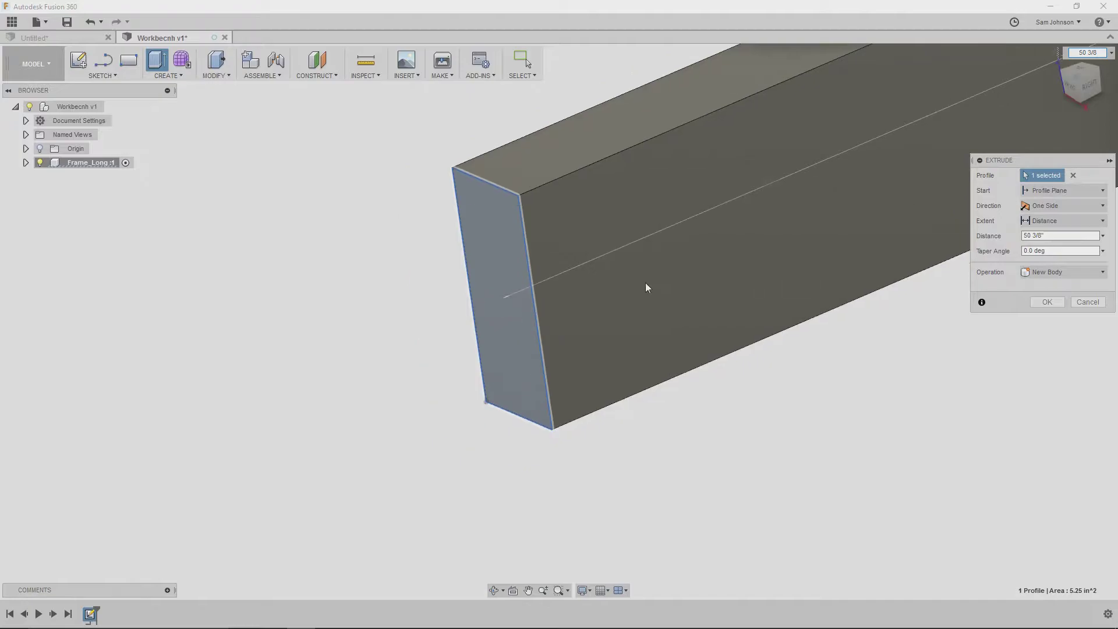
scroll(809, 401, "down", 6)
middle_click_drag(816, 386, 697, 427, "shift")
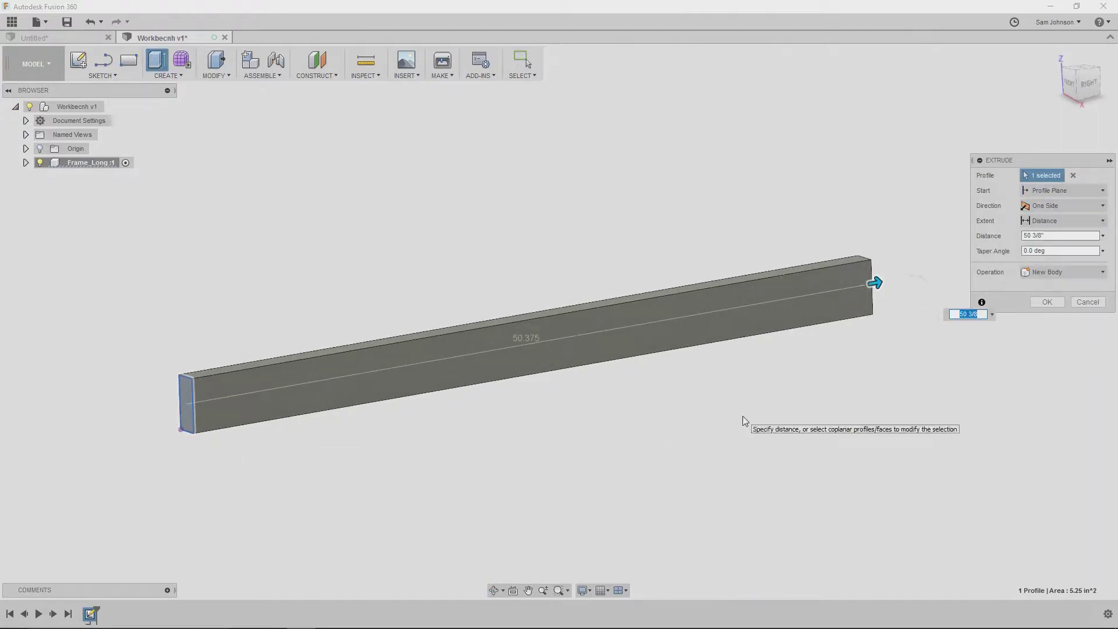
key("Return")
middle_click_drag(332, 222, 387, 145)
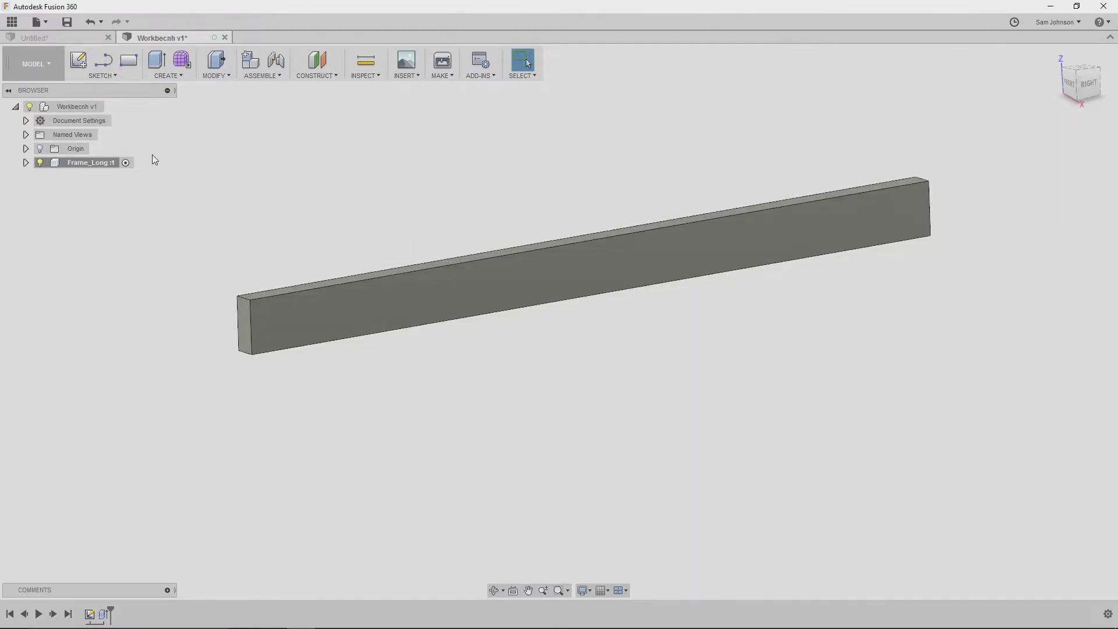
Add a second new component under the top-level assembly and name it Frame_Short.
right_click(86, 108)
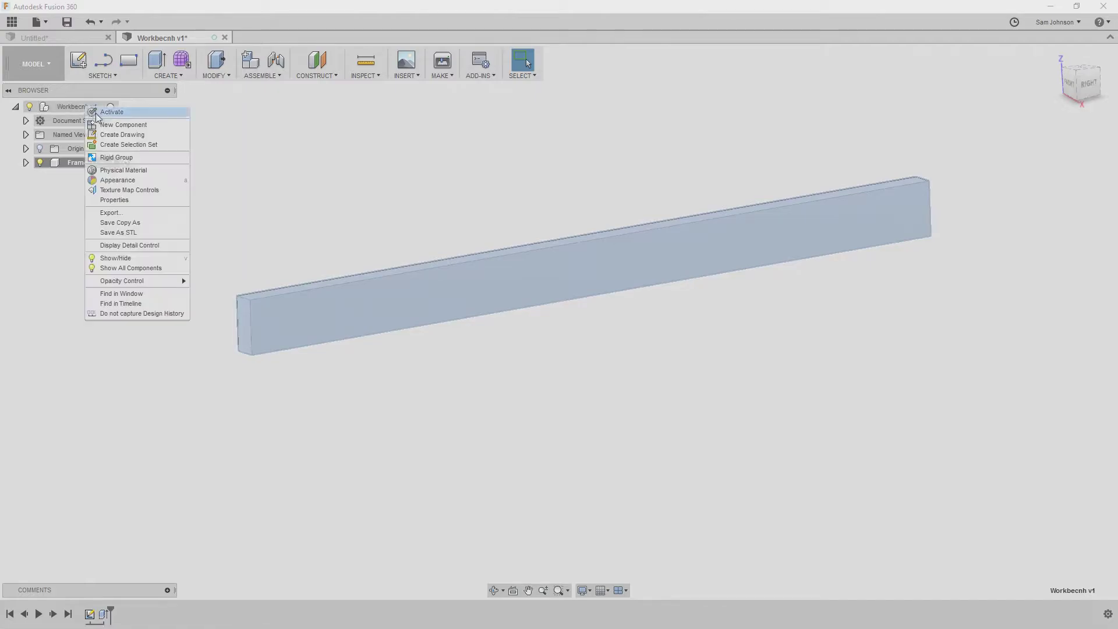
left_click(120, 125)
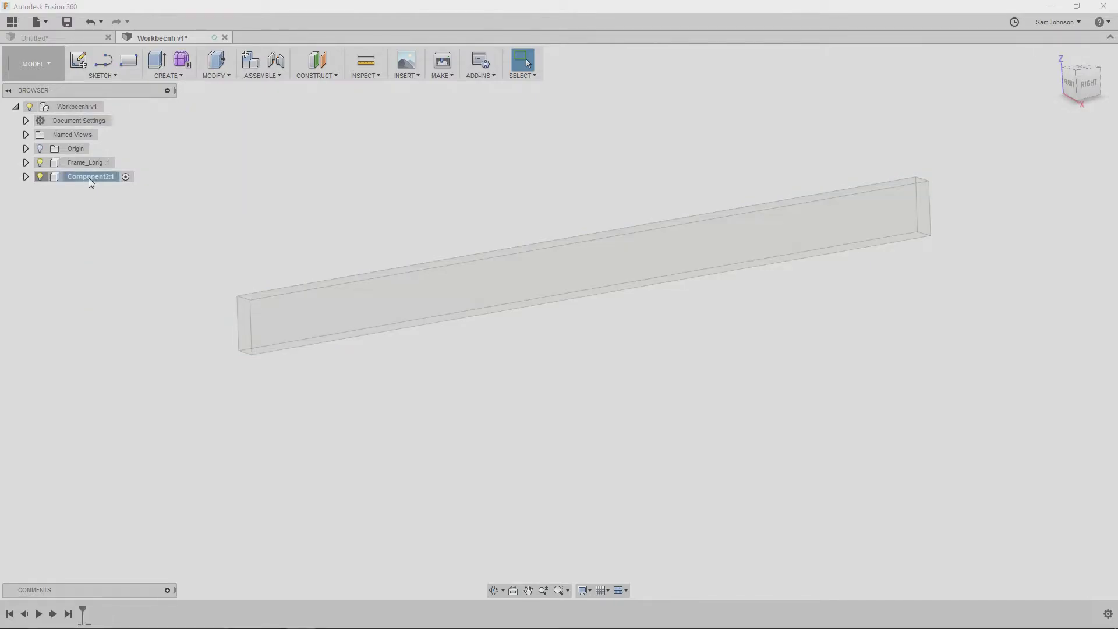
type("Frame_Short")
key("Return")
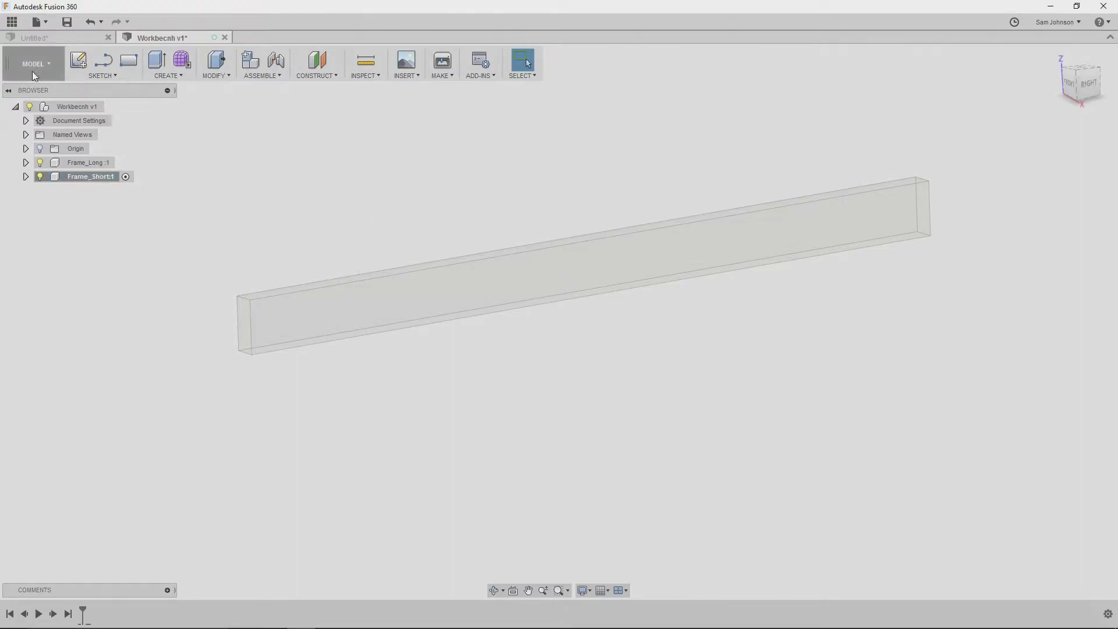
On the long board's side face, sketch a rectangle 3.5 in high and 1.5 in wide beyond the board's origin end.
left_click(78, 60)
left_click(475, 315)
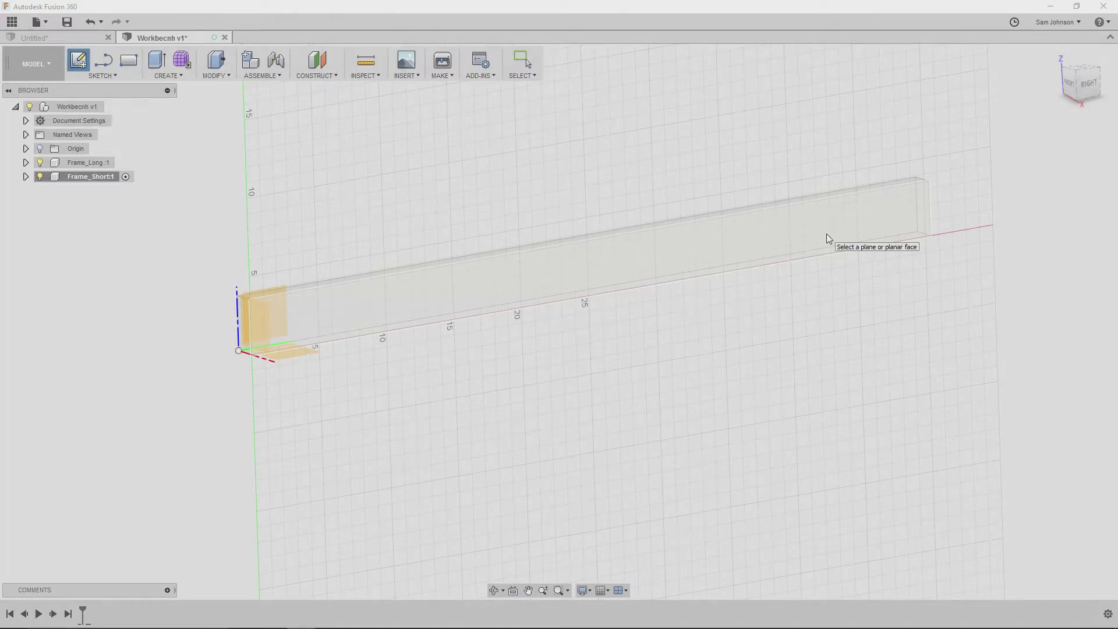
scroll(924, 183, "up", 5)
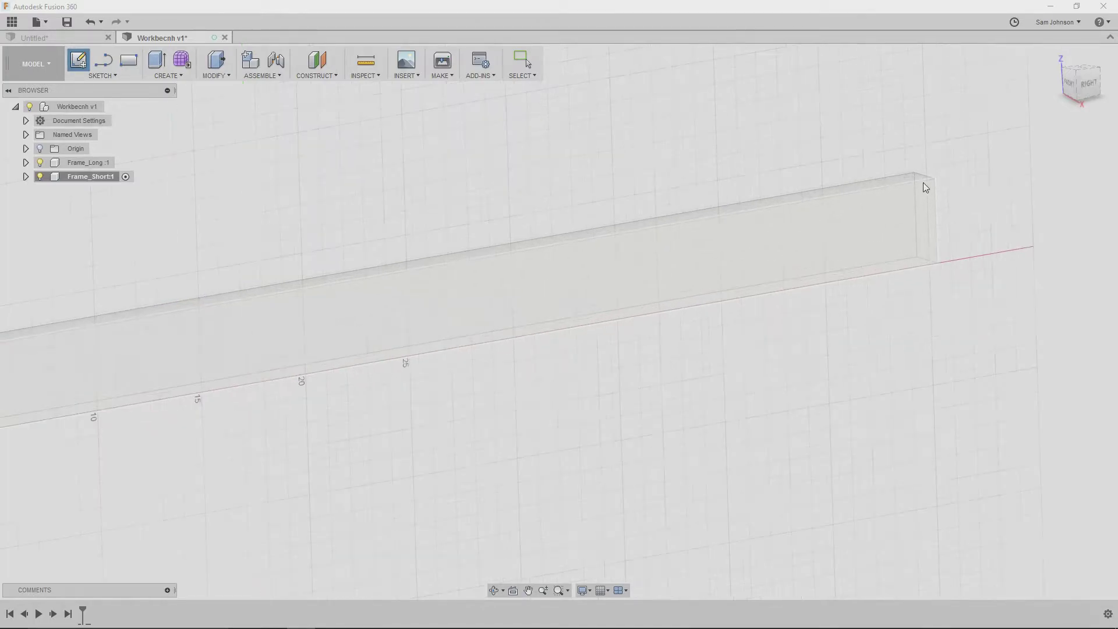
scroll(902, 303, "down", 8)
middle_click_drag(780, 388, 838, 283)
left_click(414, 310)
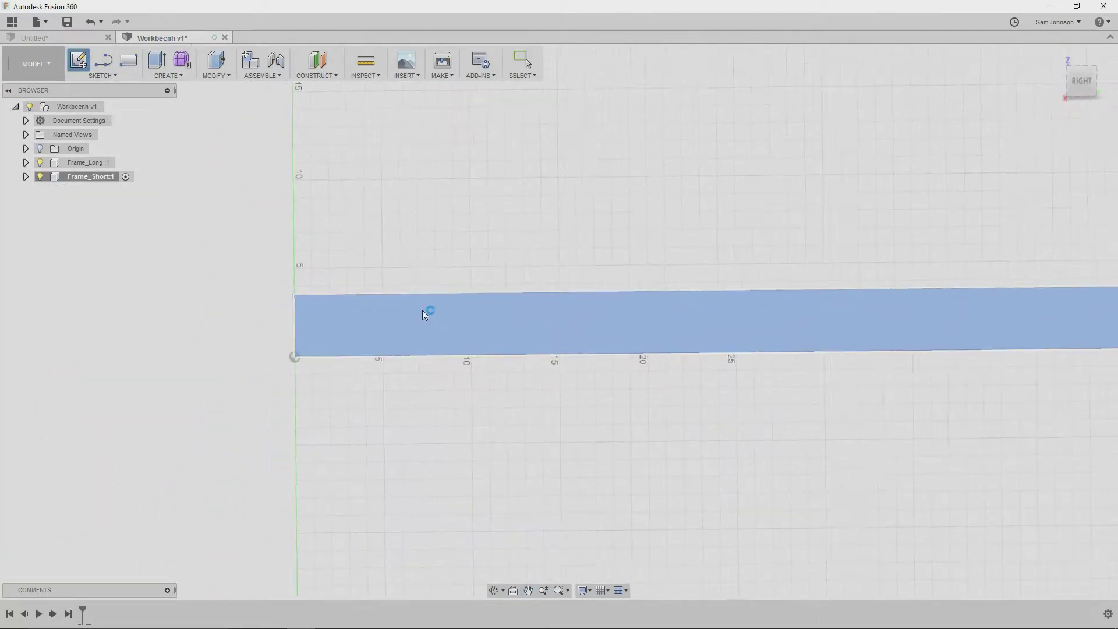
key("r")
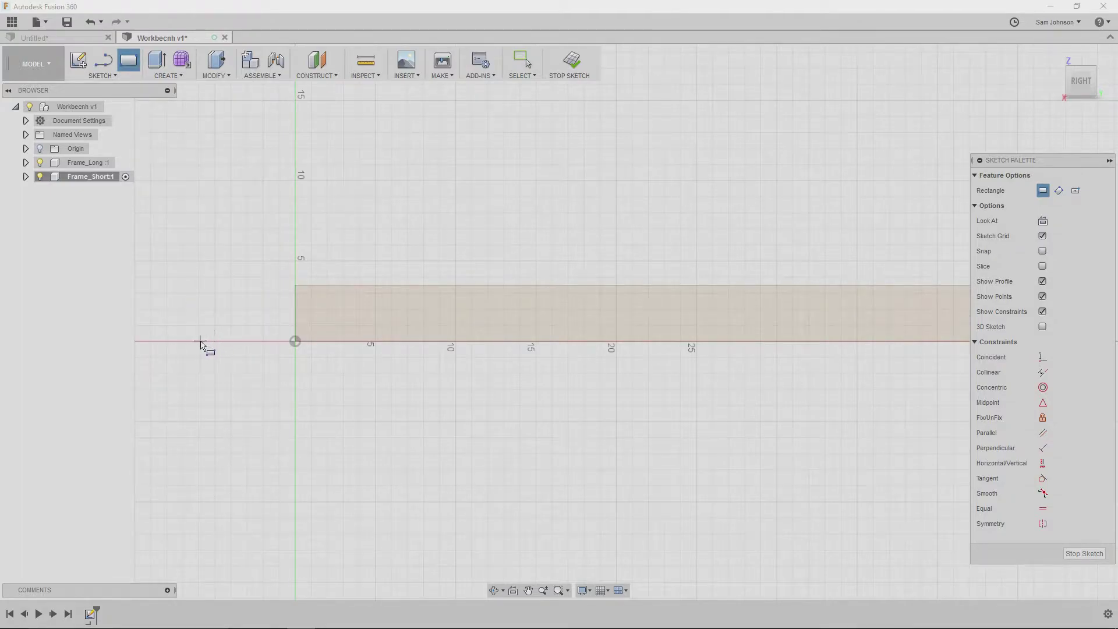
left_click(195, 337)
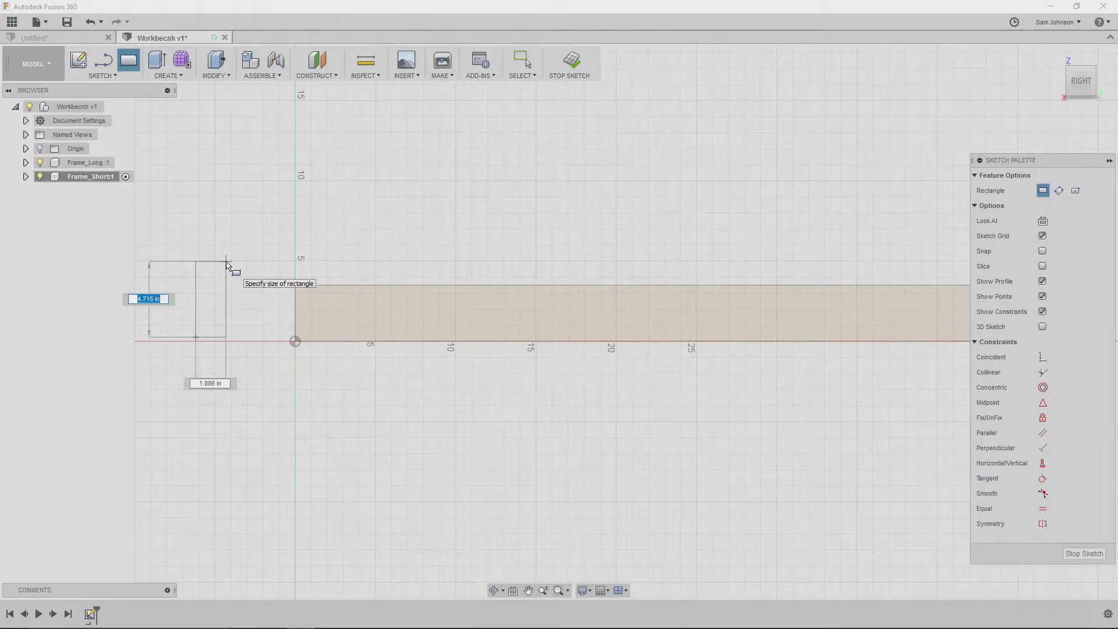
type("3")
key("Tab")
type("1.5")
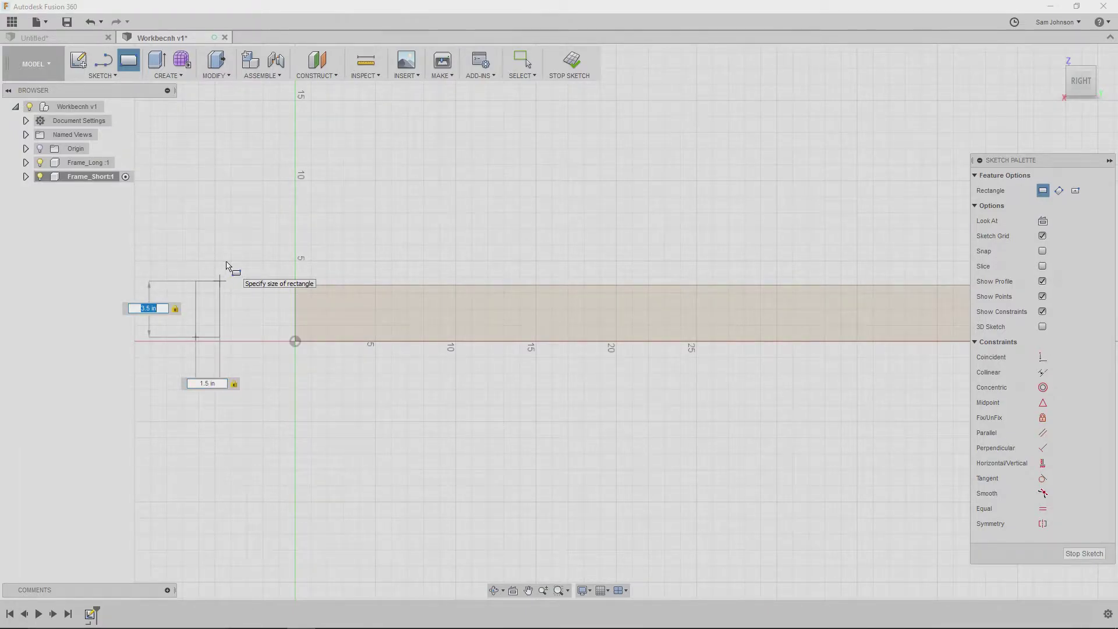
key("Return")
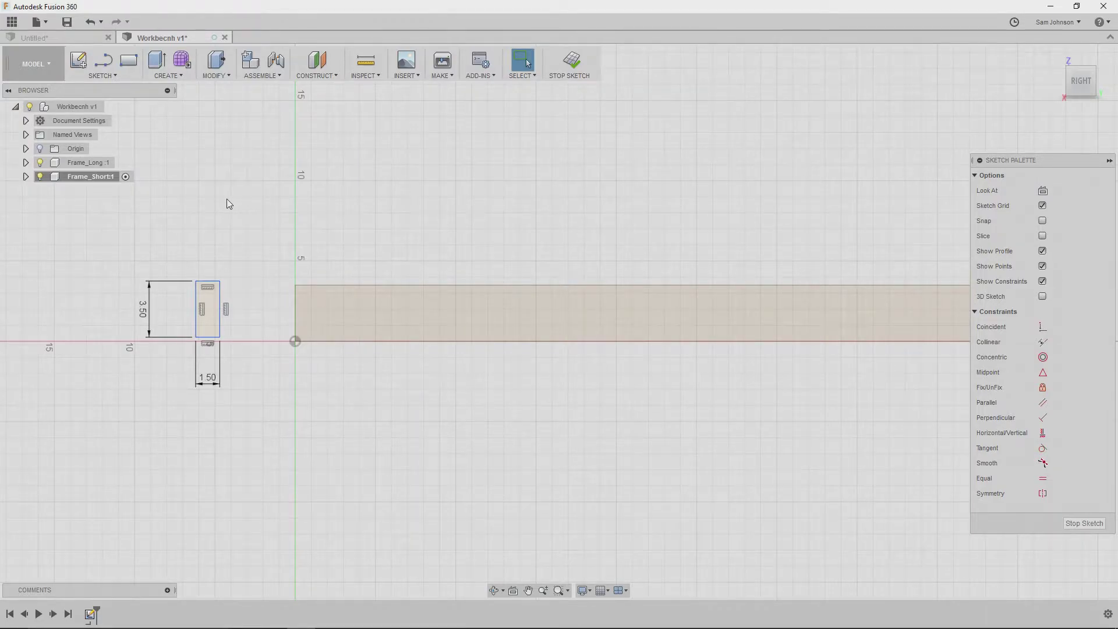
Extrude the small rectangular profile 21.5 in as a new body to form the short frame board.
key("e")
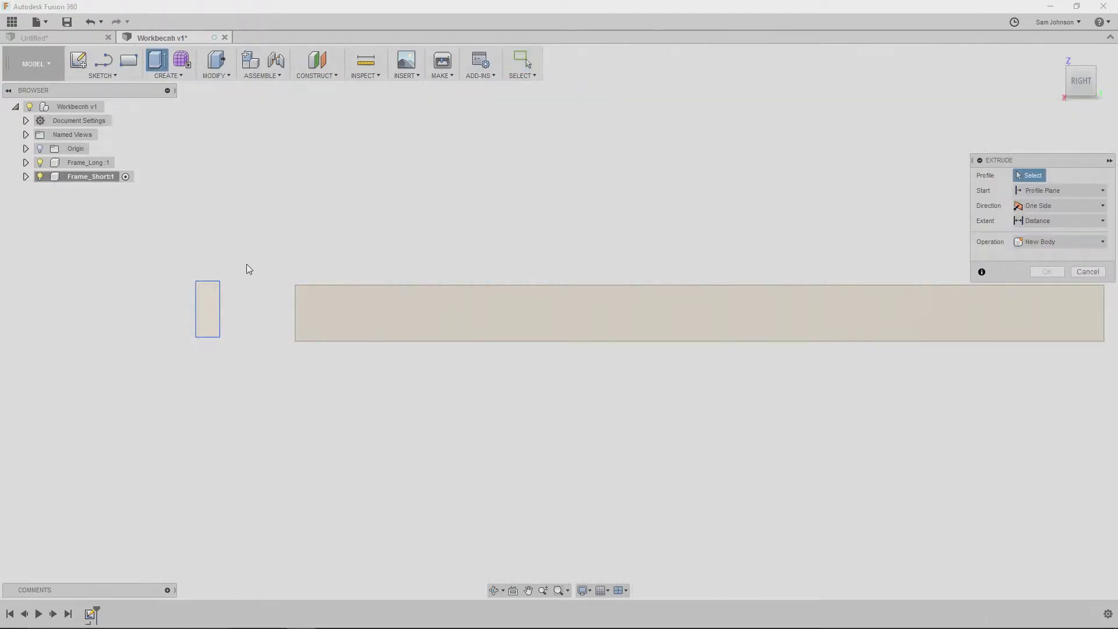
left_click(208, 313)
left_click_drag(481, 371, 610, 405)
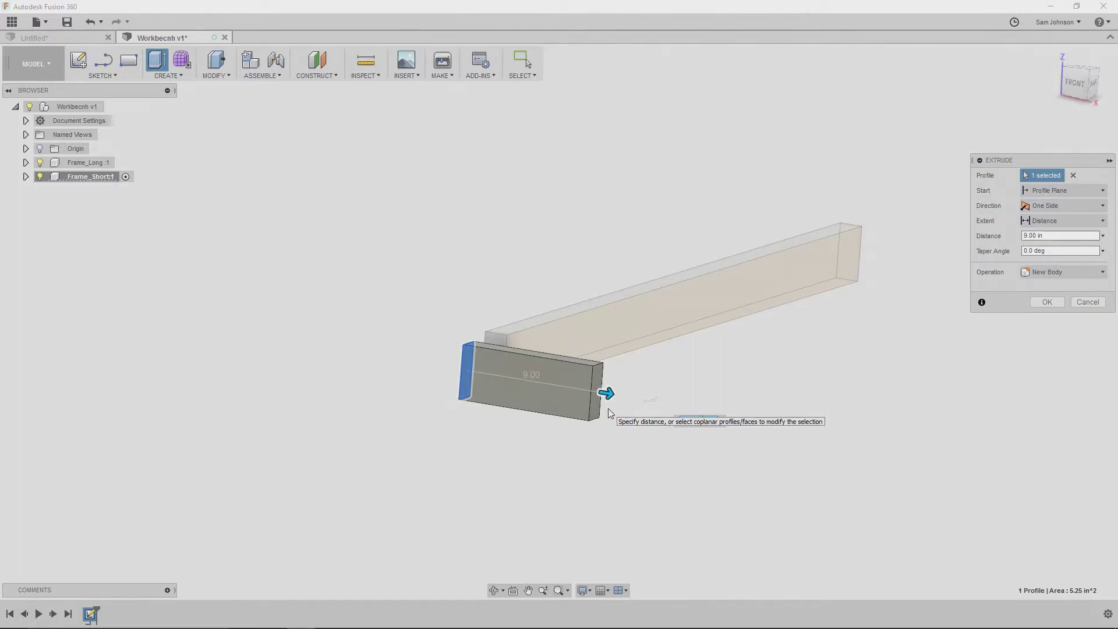
key("Return")
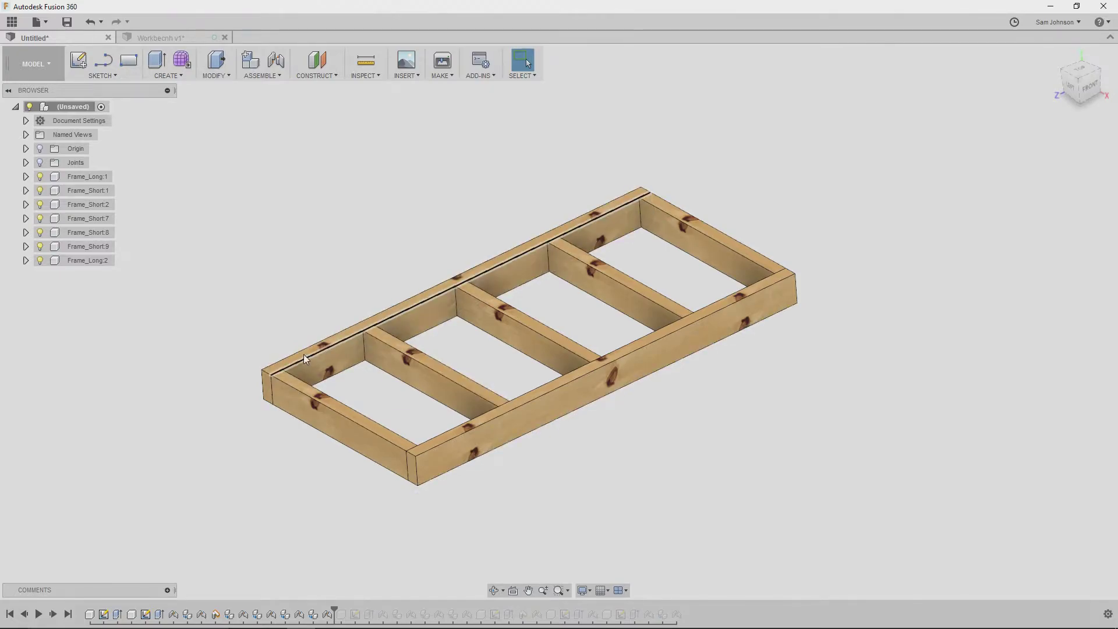
Examine the corner construction in the finished workbench's frame, and check the short board's extrusion distance back in the Workbecnh design.
scroll(291, 360, "up", 3)
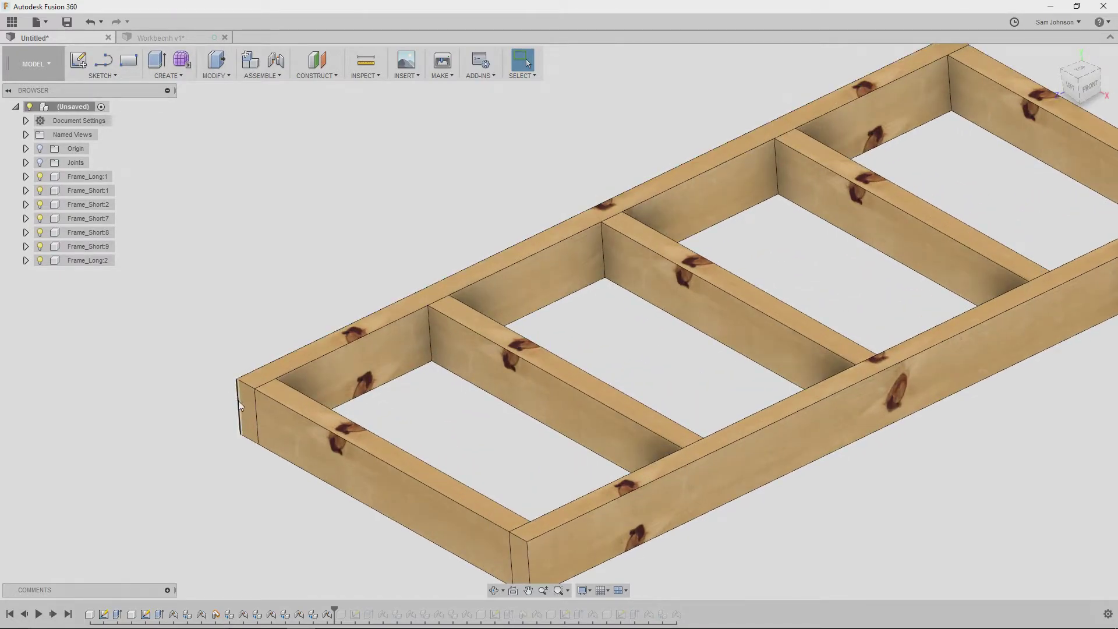
middle_click_drag(508, 527, 477, 475)
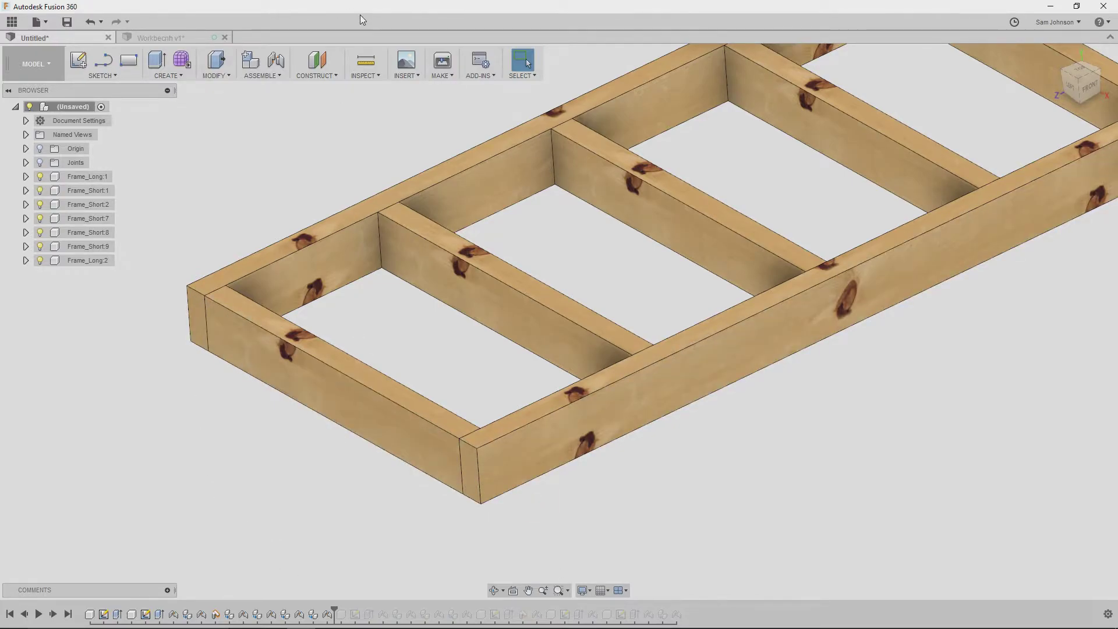
left_click(184, 37)
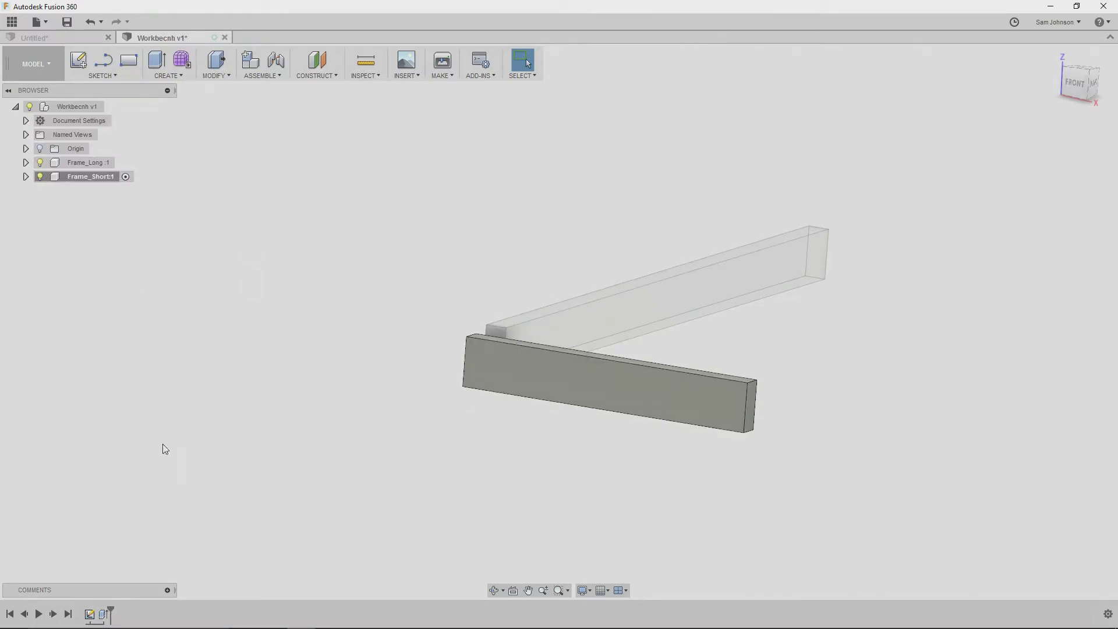
double_click(90, 614)
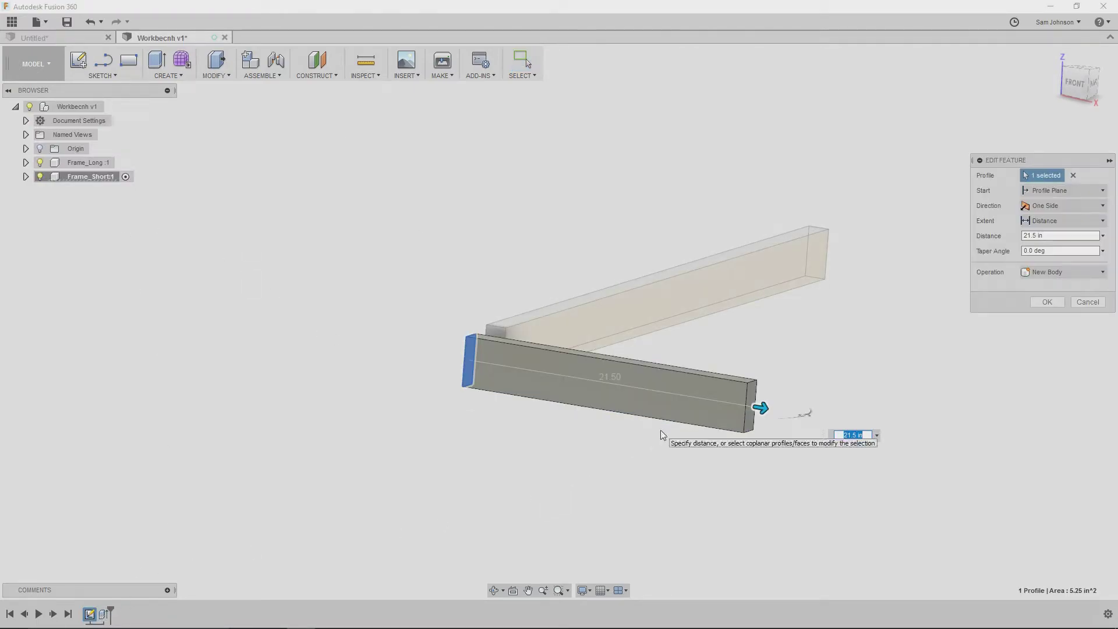
key("Return")
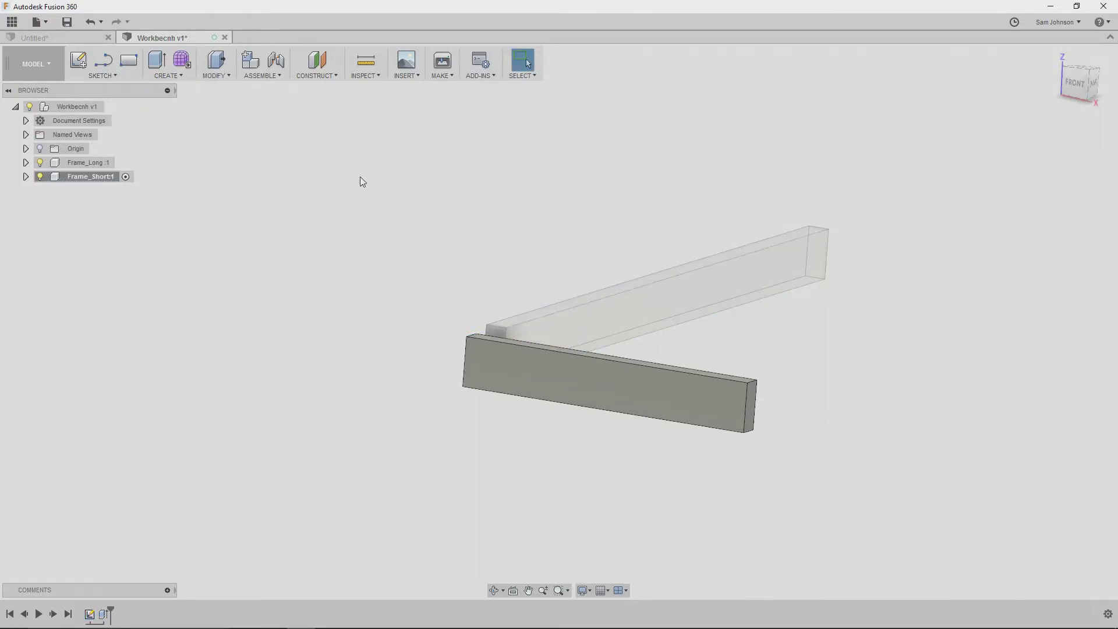
Activate the top-level Workbecnh assembly.
right_click(91, 107)
left_click(118, 114)
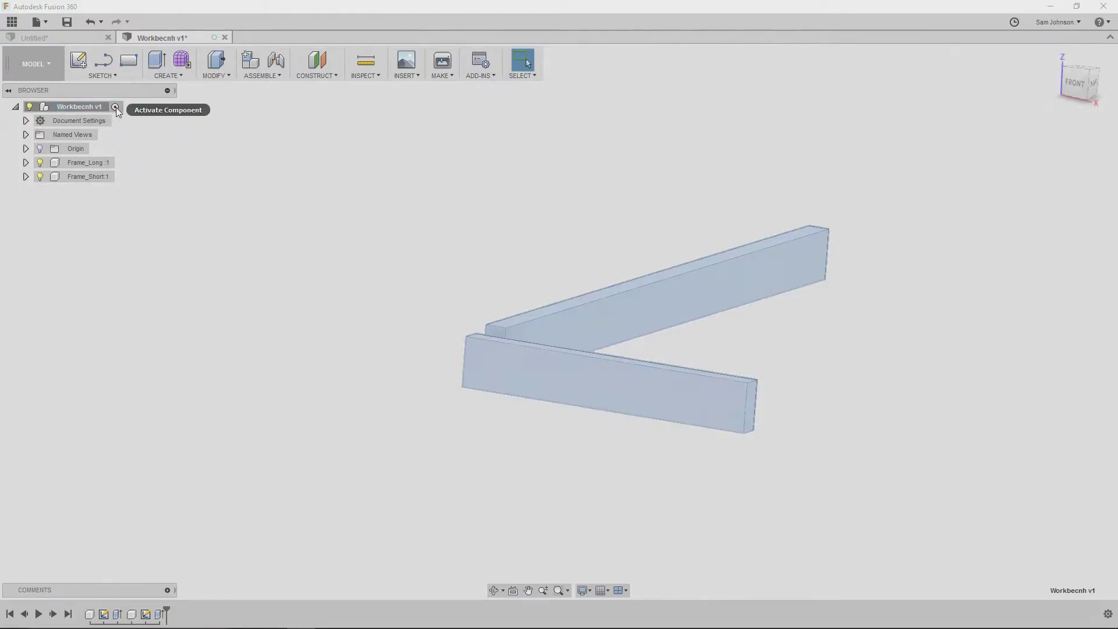
left_click(302, 191)
Add a rigid joint connecting the short board's upper end corner to the upper corner of the long board's inner face at the near end.
scroll(272, 156, "up", 1)
left_click(281, 53)
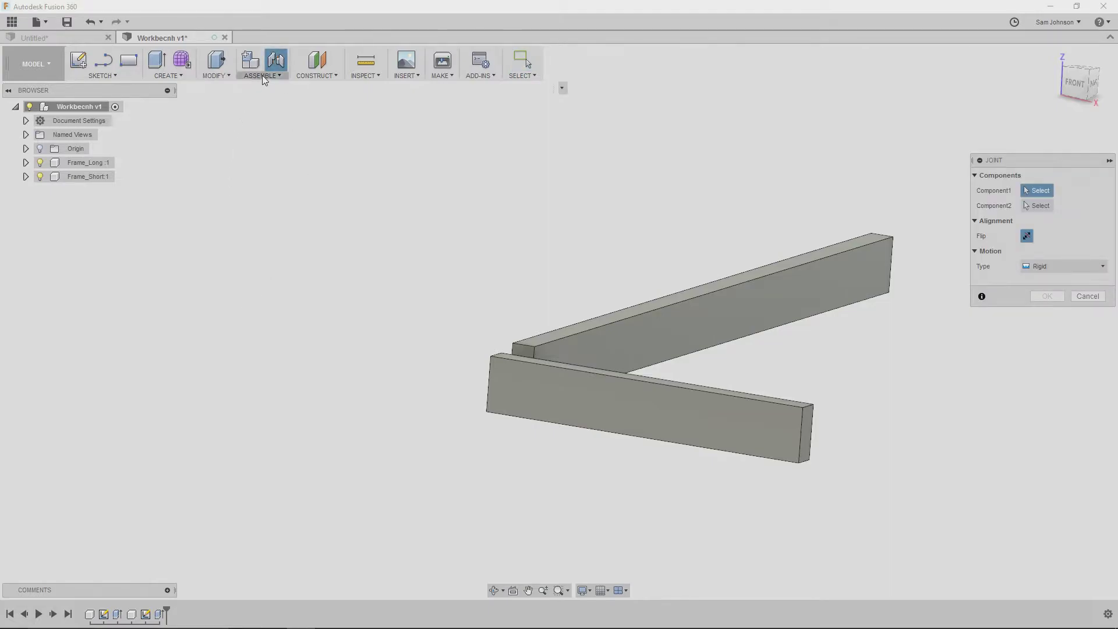
middle_click_drag(347, 252, 403, 283, "shift")
middle_click_drag(403, 283, 137, 232)
scroll(846, 429, "up", 6)
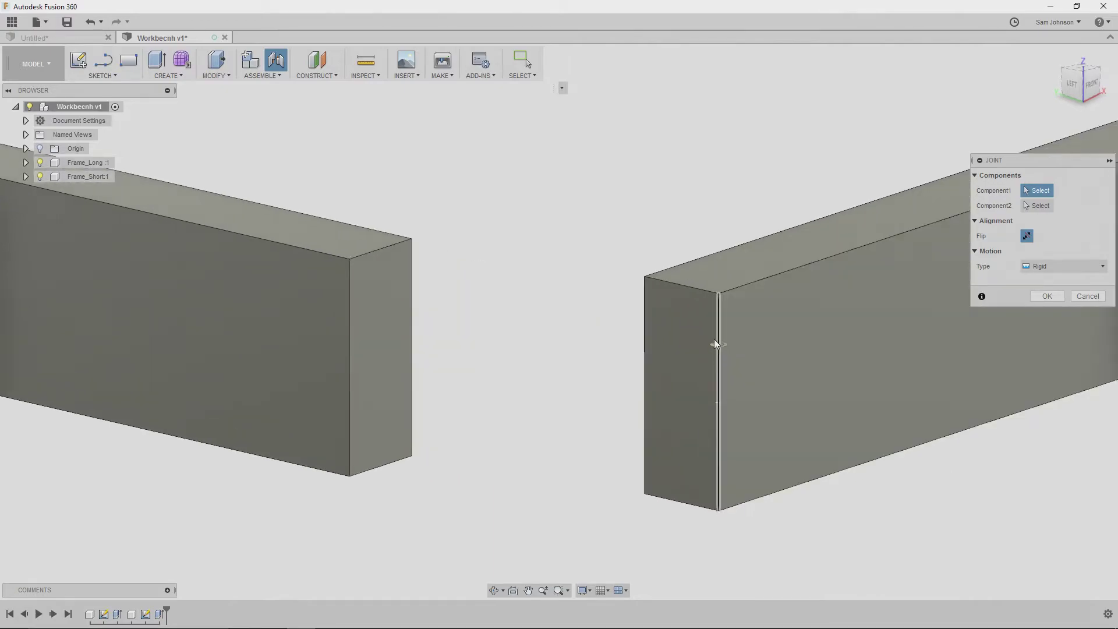
left_click(716, 294)
middle_click_drag(637, 320, 530, 233, "shift")
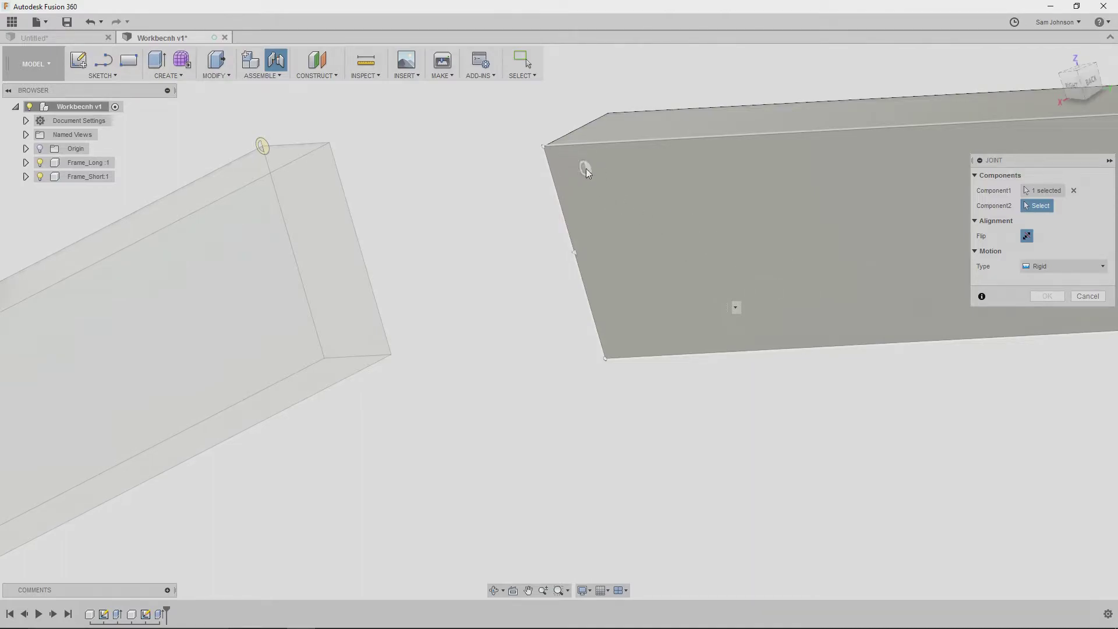
left_click(550, 150)
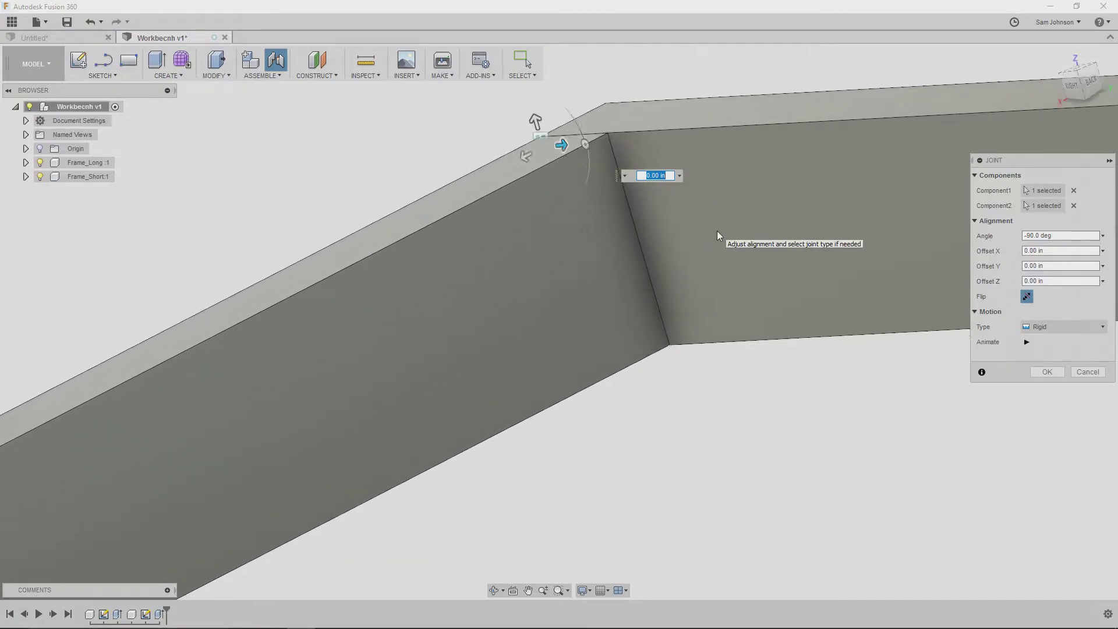
left_click(1047, 371)
scroll(625, 338, "down", 3)
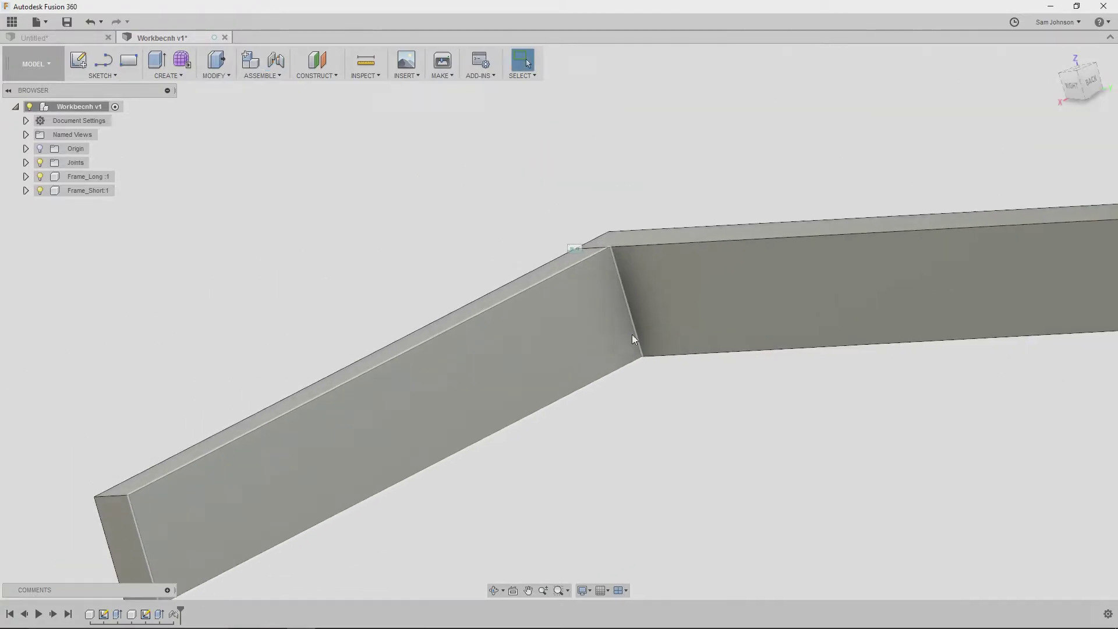
scroll(625, 338, "down", 3)
middle_click_drag(684, 352, 755, 397, "shift")
middle_click_drag(520, 400, 645, 381, "shift")
key("Escape")
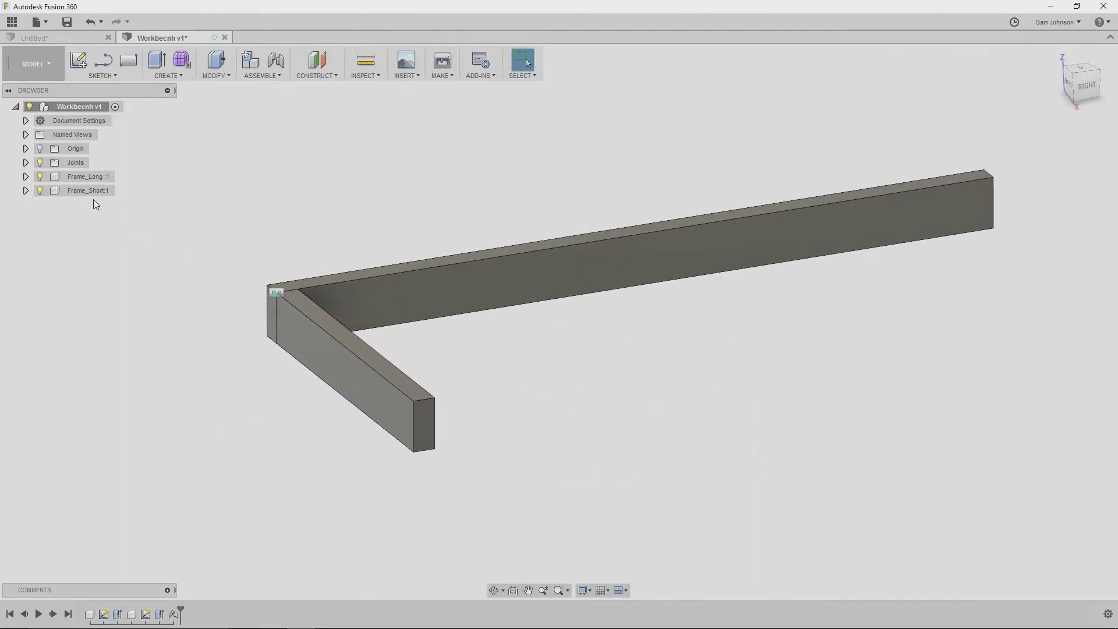
Copy the Frame_Short component and paste it as a second instance in the assembly.
mouse_move(139, 305)
middle_mouse_down()
mouse_move(155, 289)
mouse_move(152, 308)
middle_mouse_up()
left_click(90, 193)
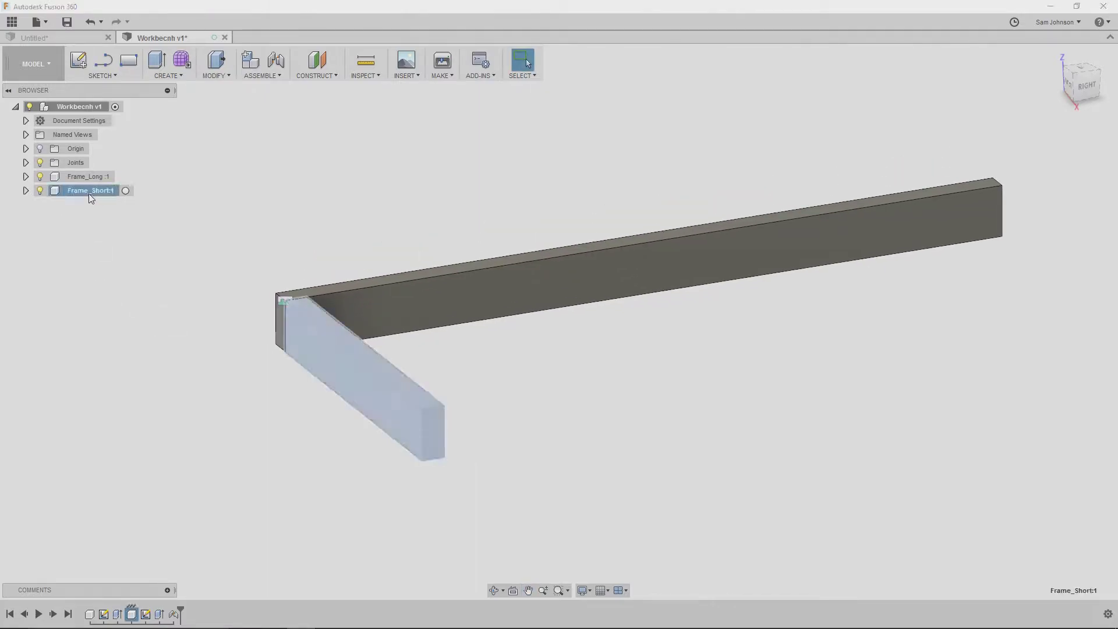
right_click(91, 192)
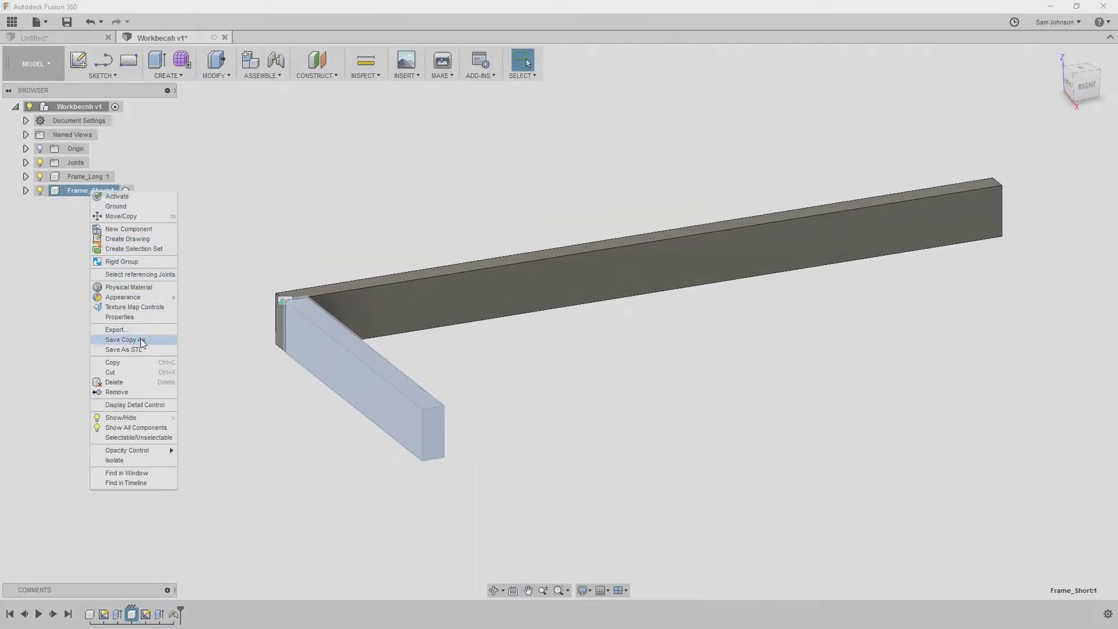
left_click(76, 219)
left_click(86, 193)
left_click(105, 266)
left_click(79, 191)
right_click(80, 192)
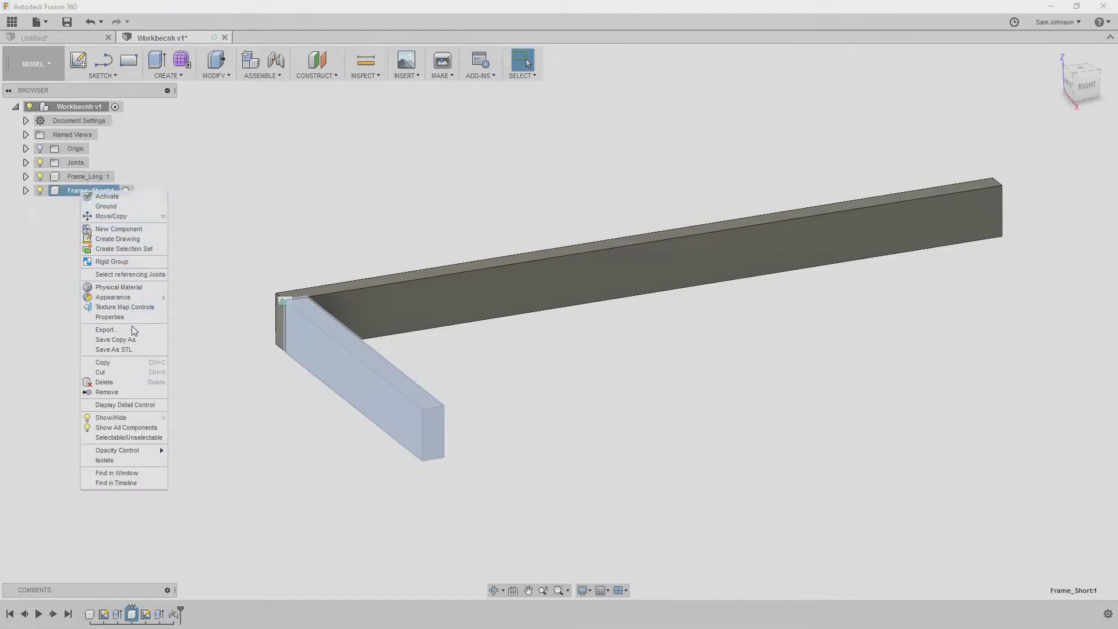
left_click(117, 362)
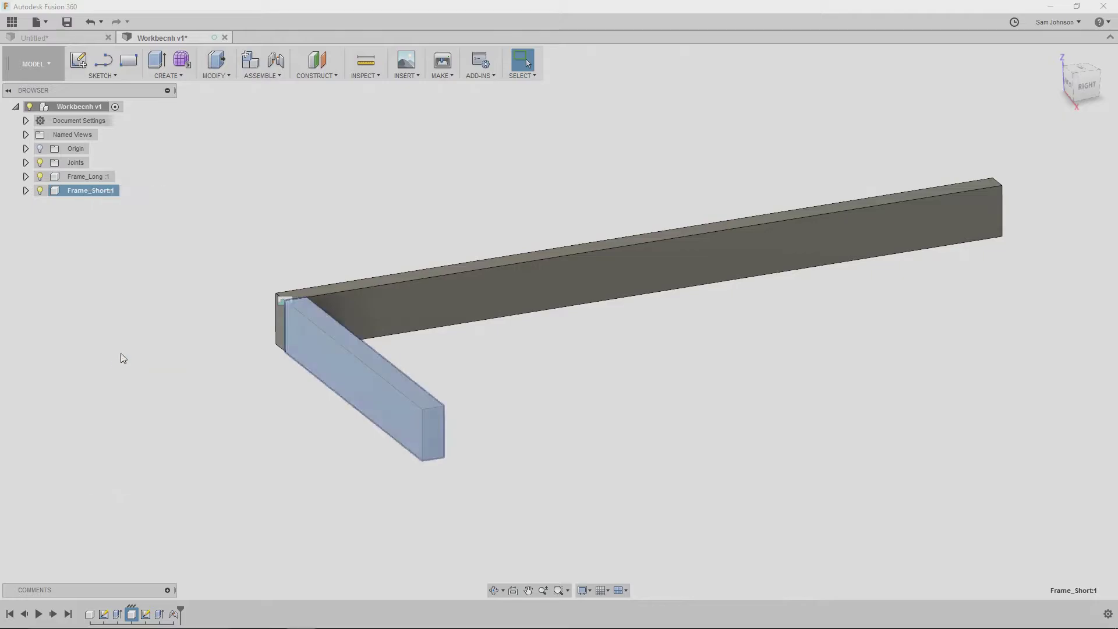
right_click(140, 362)
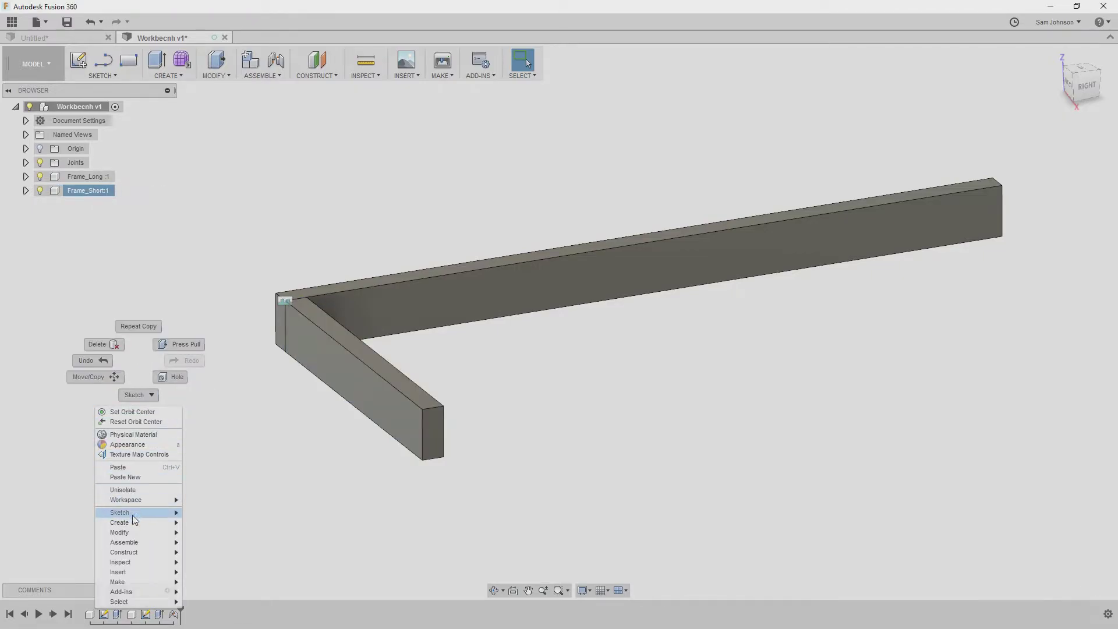
left_click(130, 469)
Move the pasted short board past the far end of the long board.
scroll(604, 396, "down", 3)
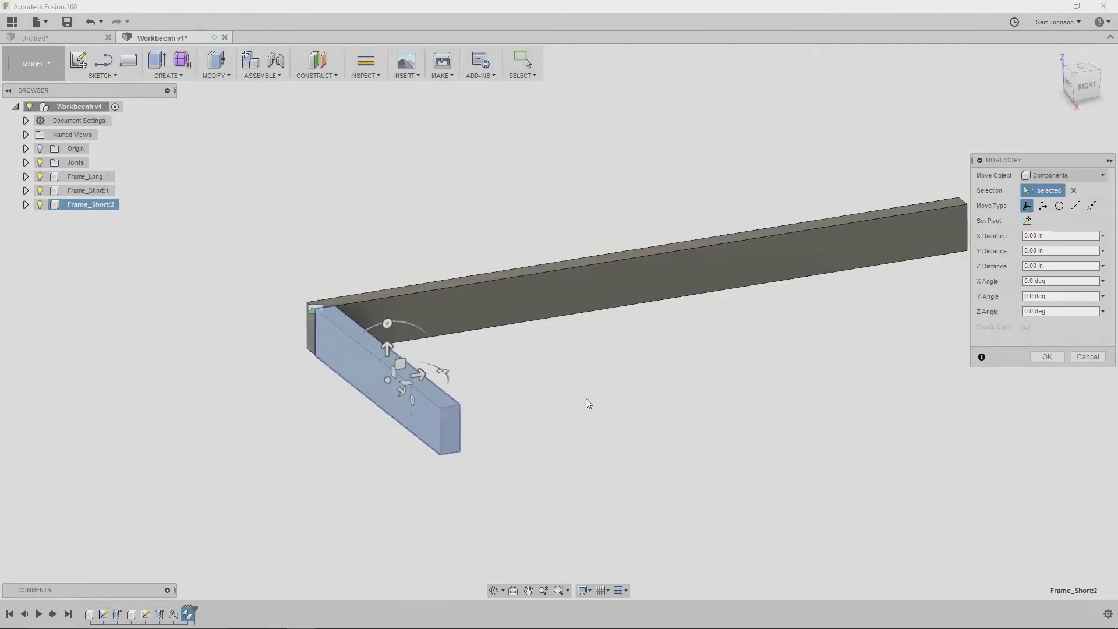
middle_click_drag(530, 407, 318, 441)
left_click_drag(240, 414, 860, 343)
left_click(1047, 357)
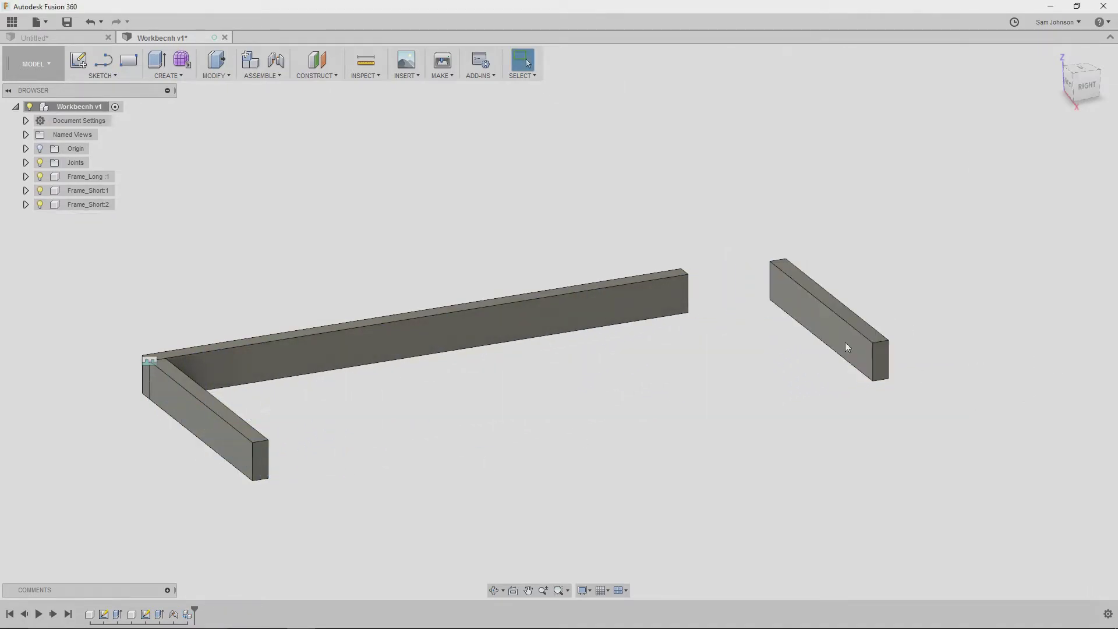
Add a rigid joint connecting the copied short board's upper end corner to the upper inner corner at the long board's far end.
middle_click_drag(680, 250, 480, 240, "shift")
key("j")
middle_click_drag(236, 333, 324, 324, "shift")
scroll(239, 351, "up", 6)
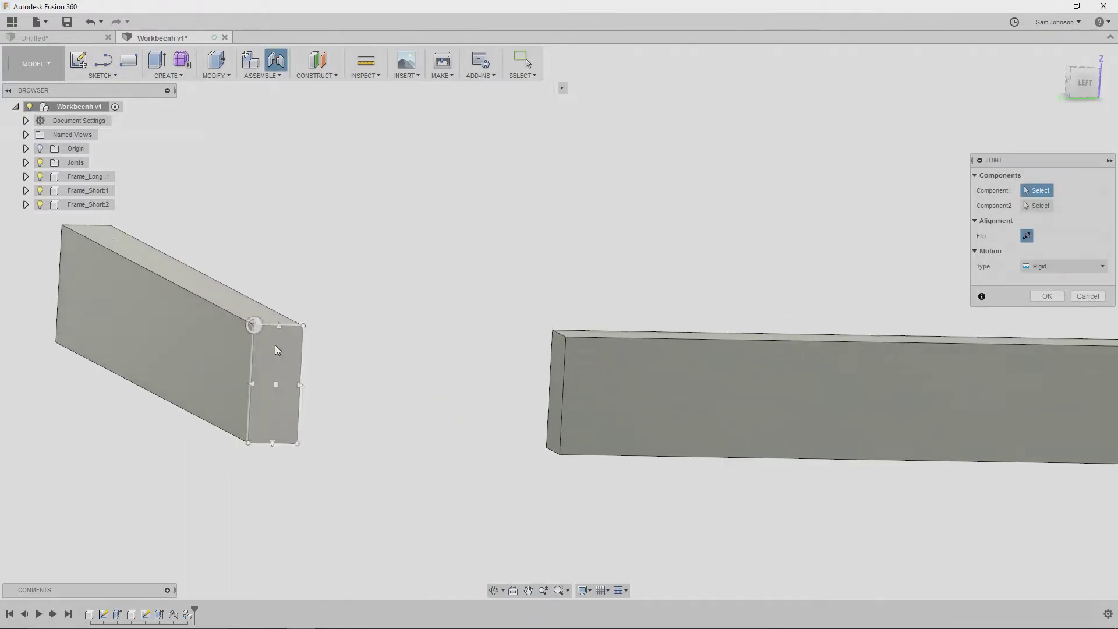
scroll(267, 341, "up", 5)
scroll(236, 309, "down", 2)
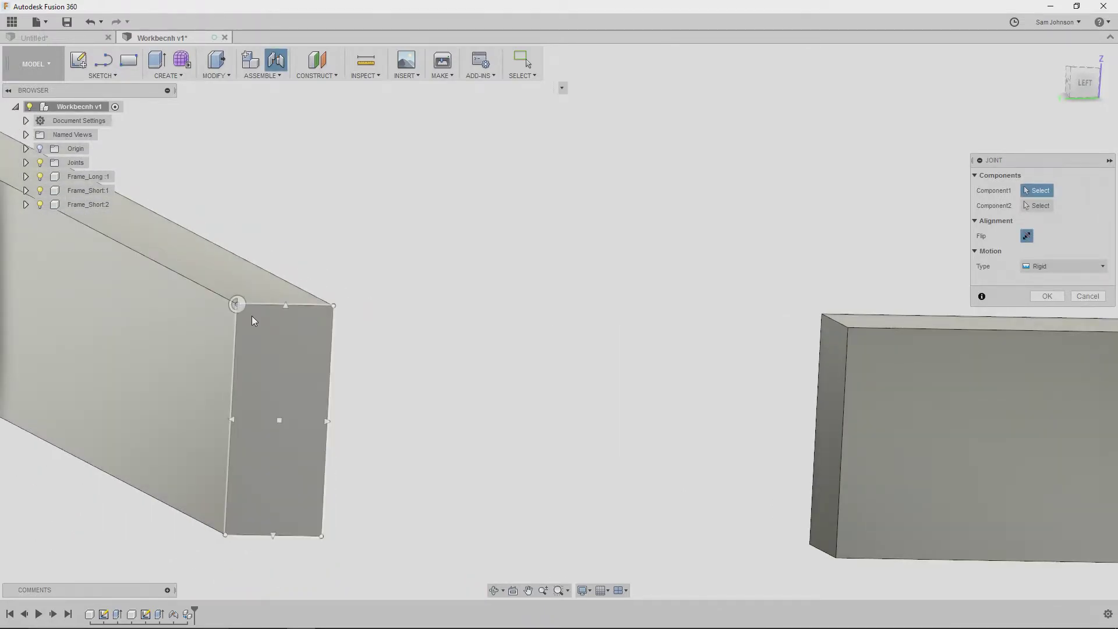
left_click(252, 315)
middle_click_drag(526, 333, 417, 227, "shift")
left_click(301, 208)
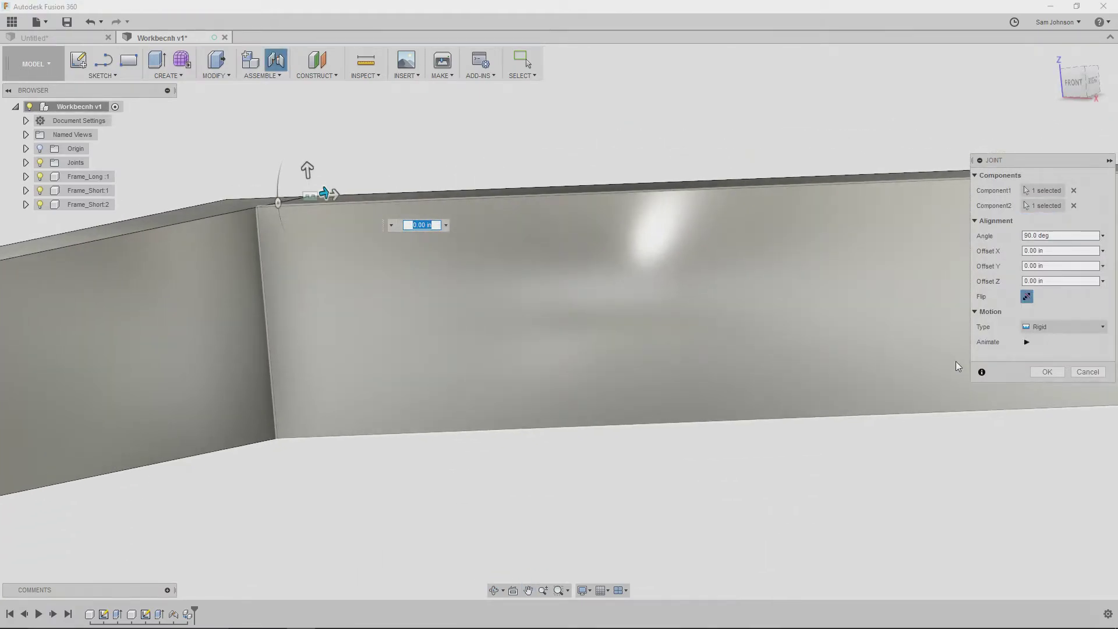
left_click(1047, 371)
scroll(577, 408, "down", 5)
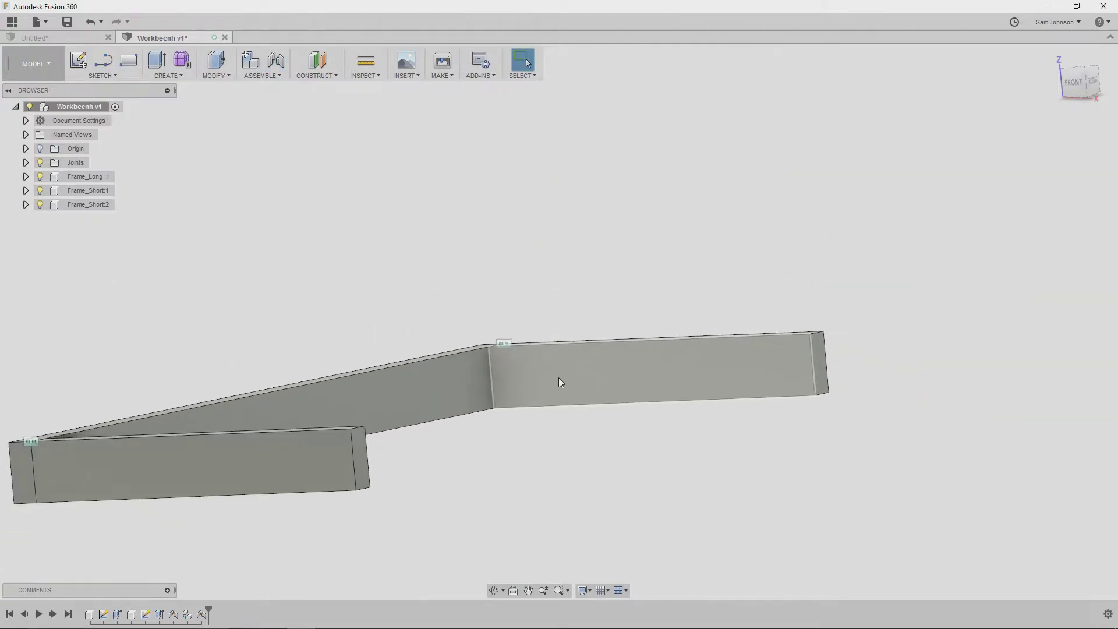
middle_click_drag(676, 404, 638, 426, "shift")
middle_click_drag(638, 426, 691, 409)
left_click_drag(555, 264, 544, 267)
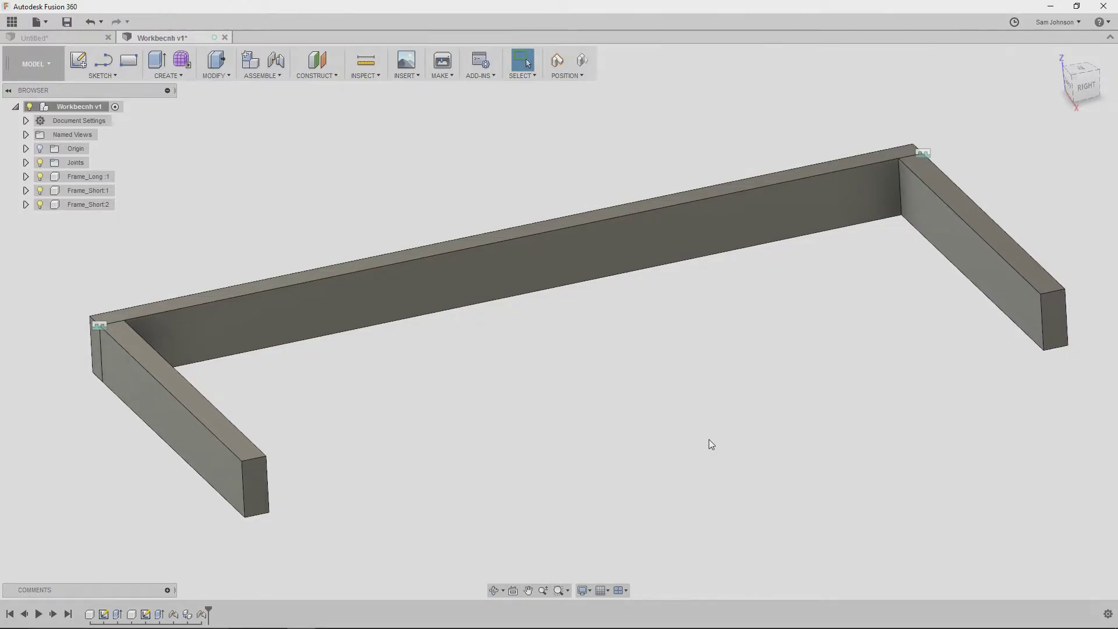
scroll(434, 428, "down", 3)
middle_click_drag(434, 428, 506, 365)
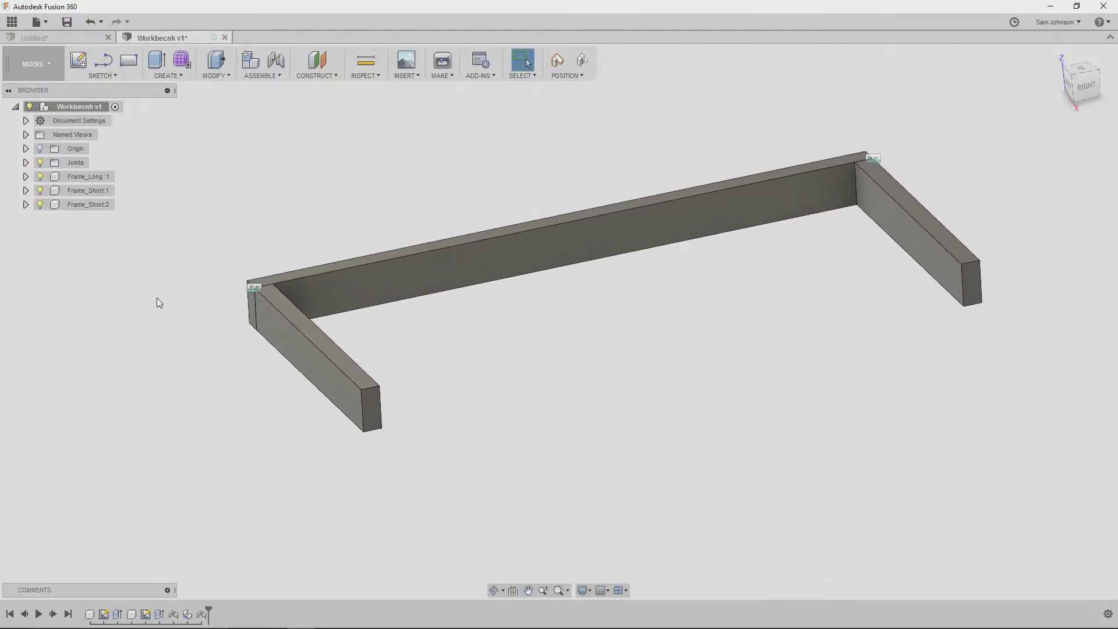
Paste a third instance of the short board and move it -11 in along Y, clear of the long board's near end.
right_click(173, 413)
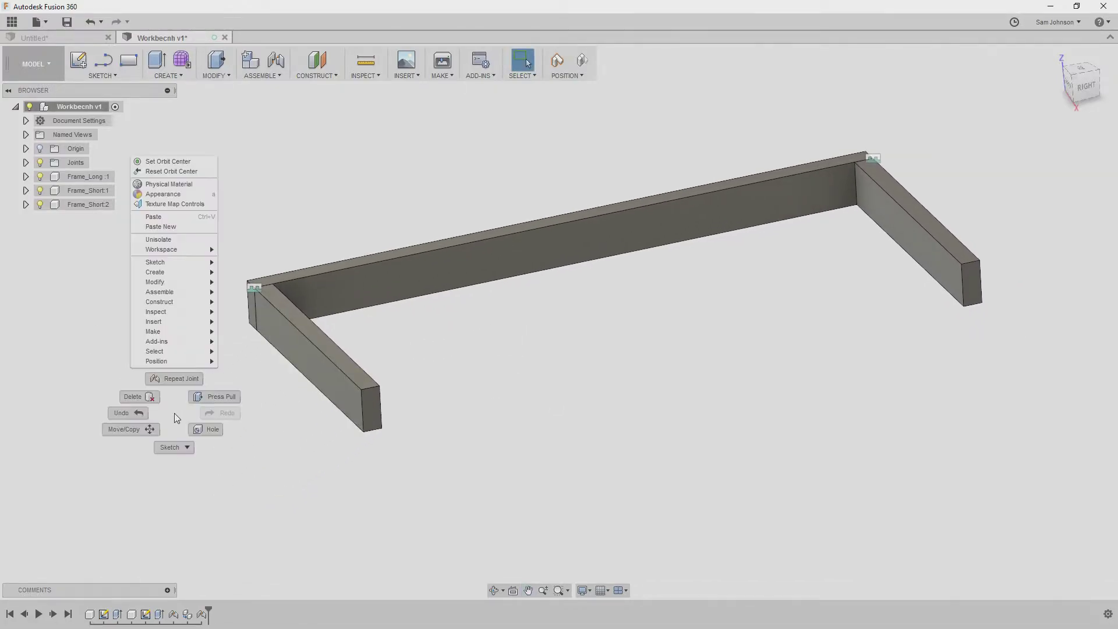
left_click(155, 220)
left_click(561, 321)
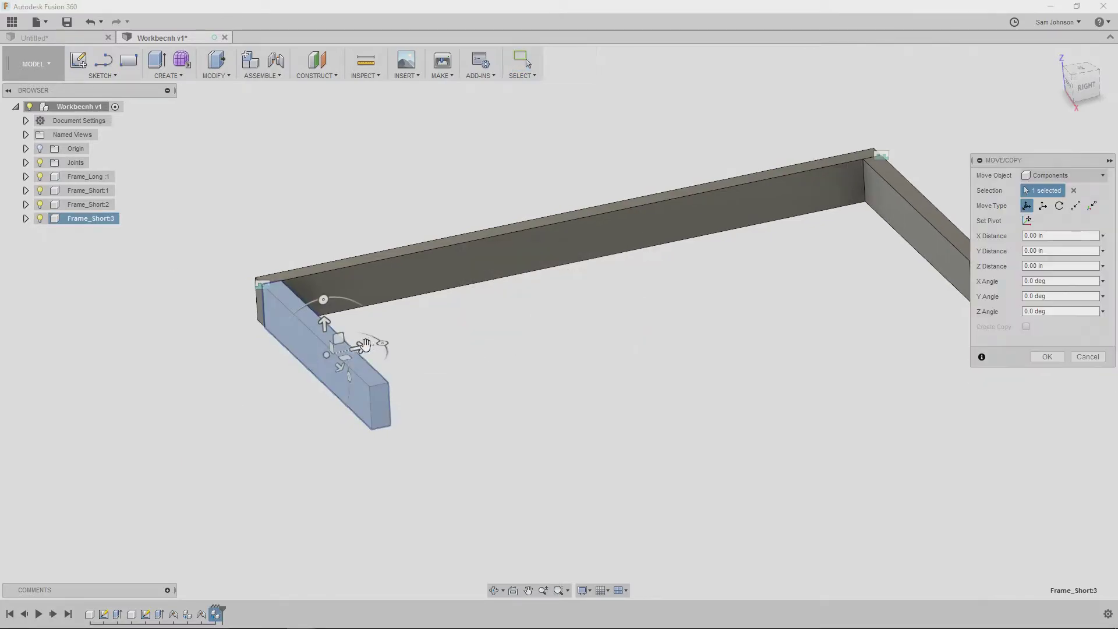
left_click_drag(363, 345, 227, 372)
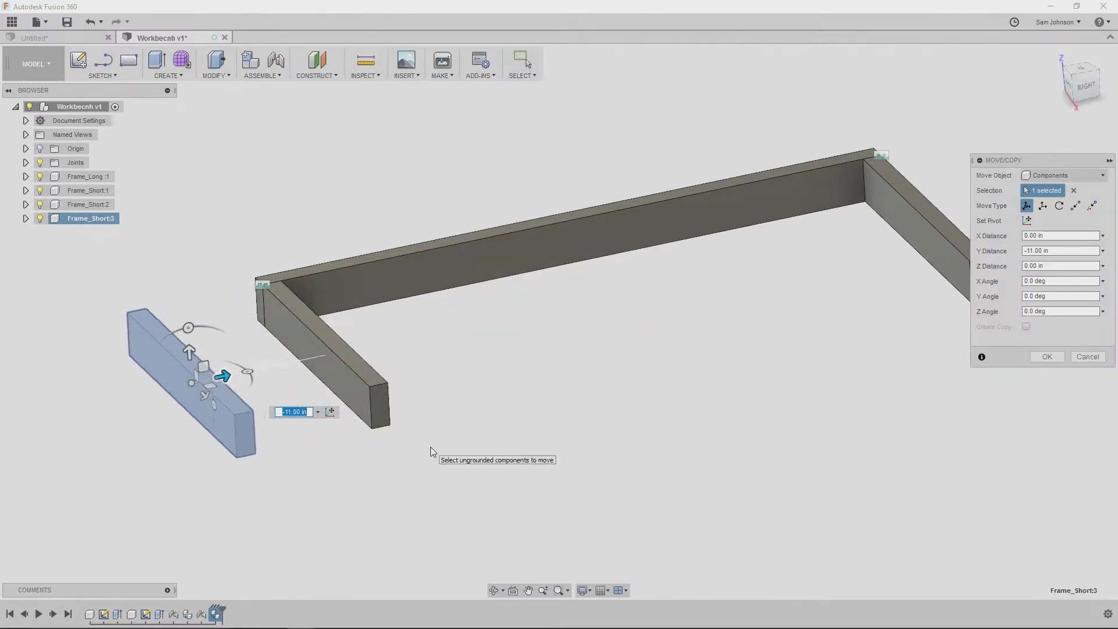
key("Return")
Add a rigid joint connecting the centre of the pasted short board's end face to the centre of the long board's inner face.
middle_click_drag(524, 387, 454, 349, "shift")
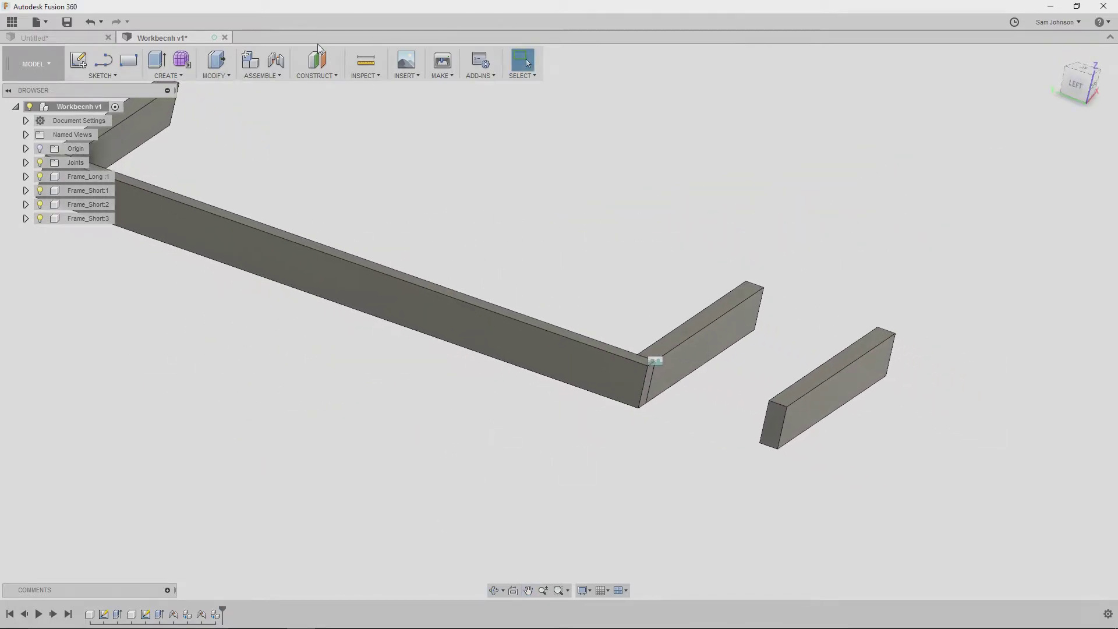
left_click(276, 60)
scroll(813, 447, "up", 5)
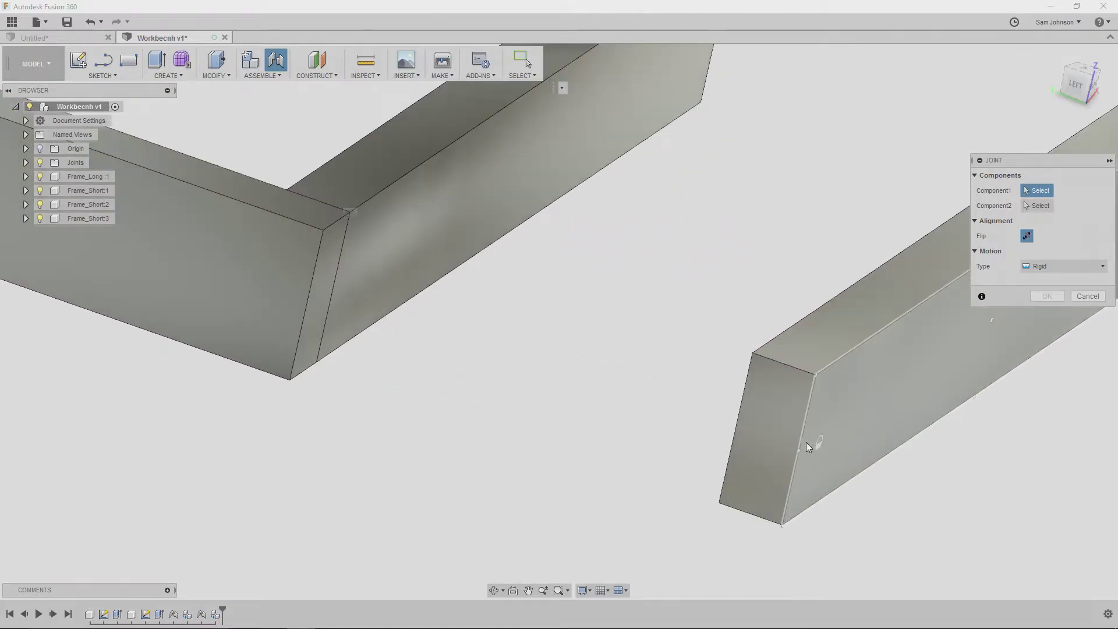
left_click(769, 443)
scroll(609, 319, "down", 5)
middle_click_drag(627, 300, 478, 299, "shift")
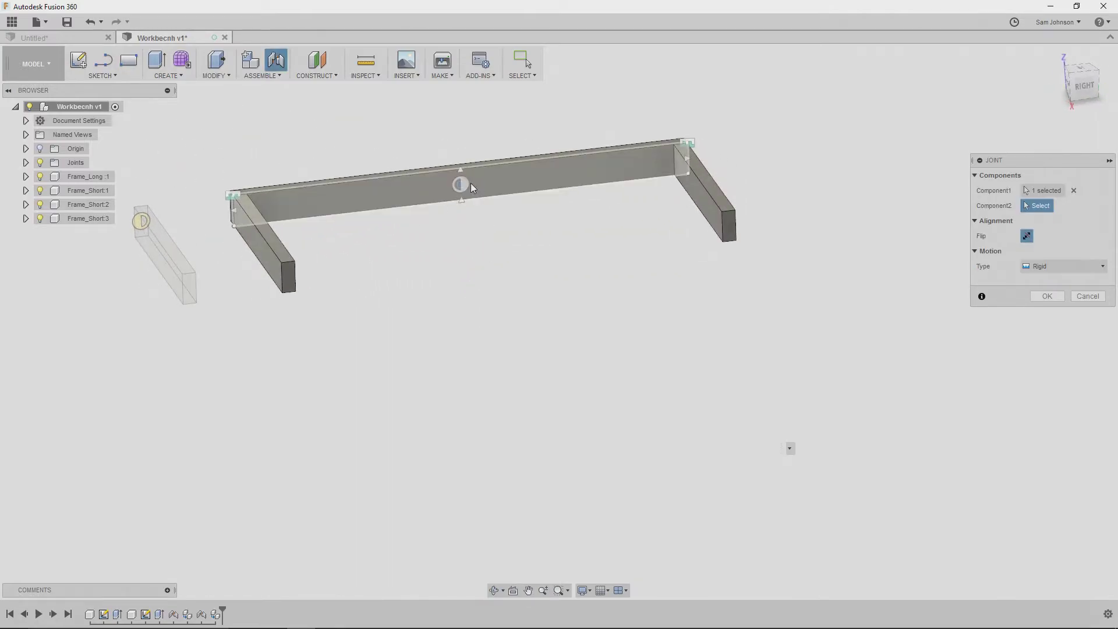
middle_click_drag(470, 183, 520, 266)
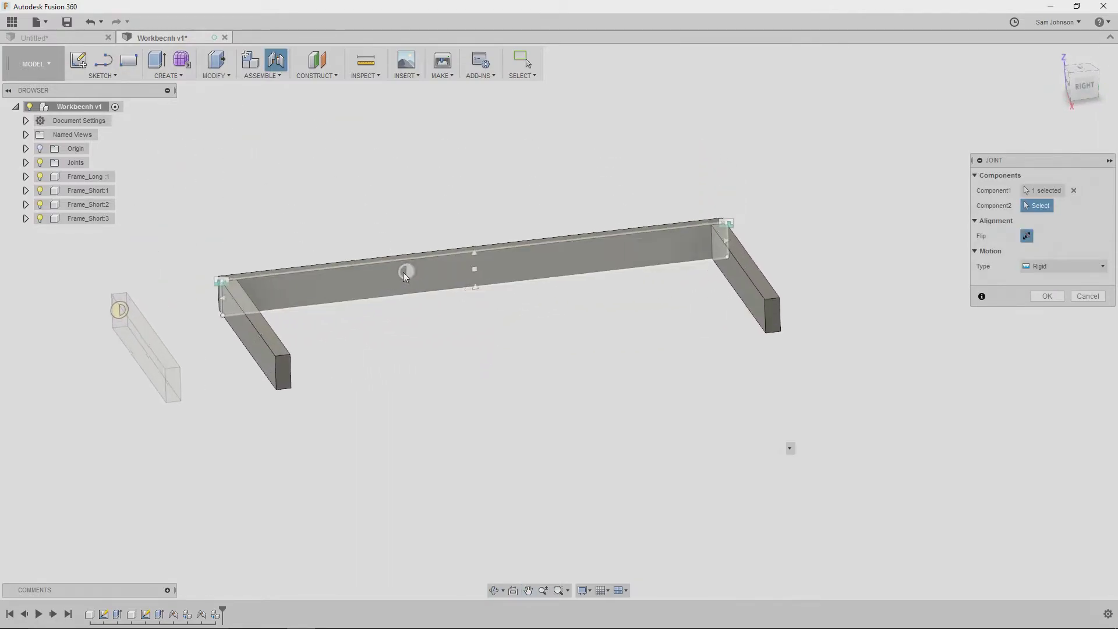
scroll(405, 271, "up", 3)
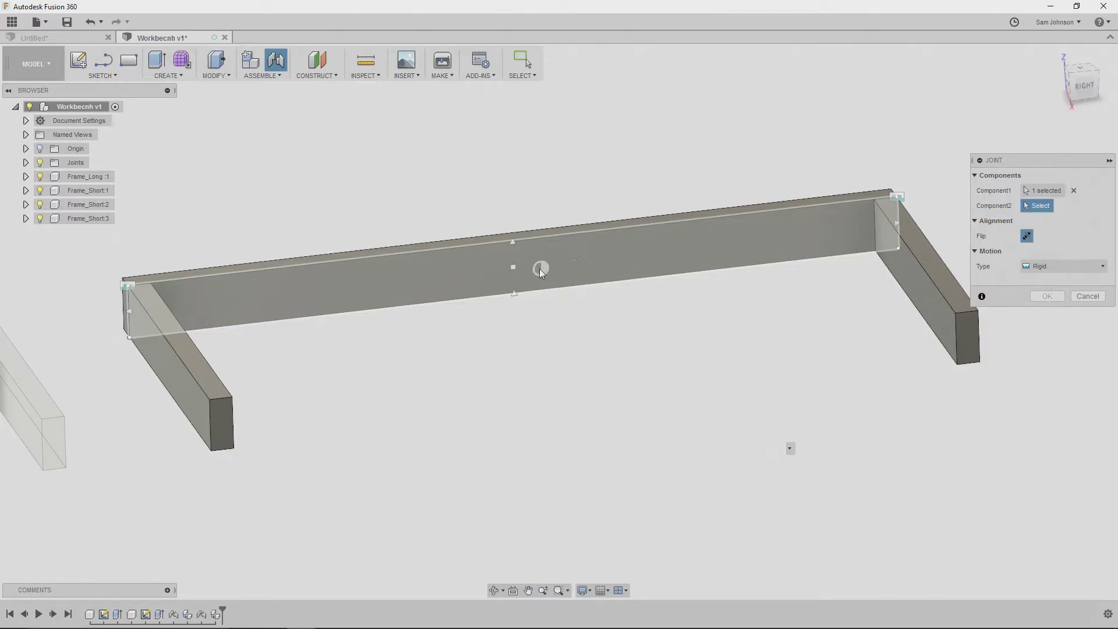
left_click(517, 268)
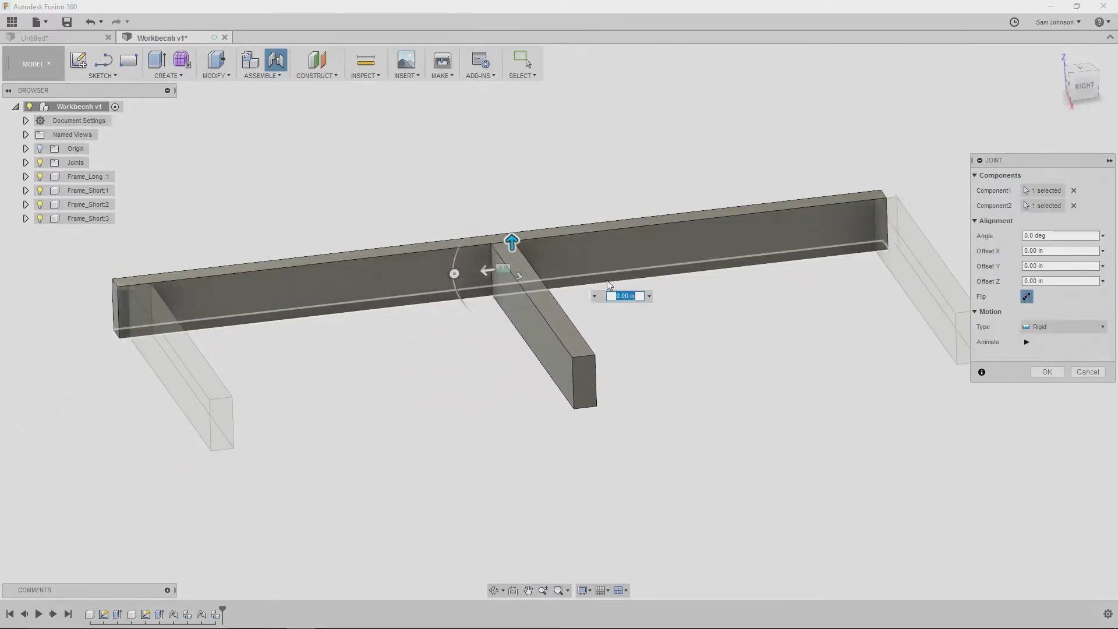
left_click(1047, 371)
Paste a fourth instance of the short board and move it between the near-end board and the middle board.
mouse_move(818, 444)
middle_mouse_down("shift")
mouse_move(844, 421)
mouse_move(871, 439)
mouse_move(833, 441)
middle_mouse_up("shift")
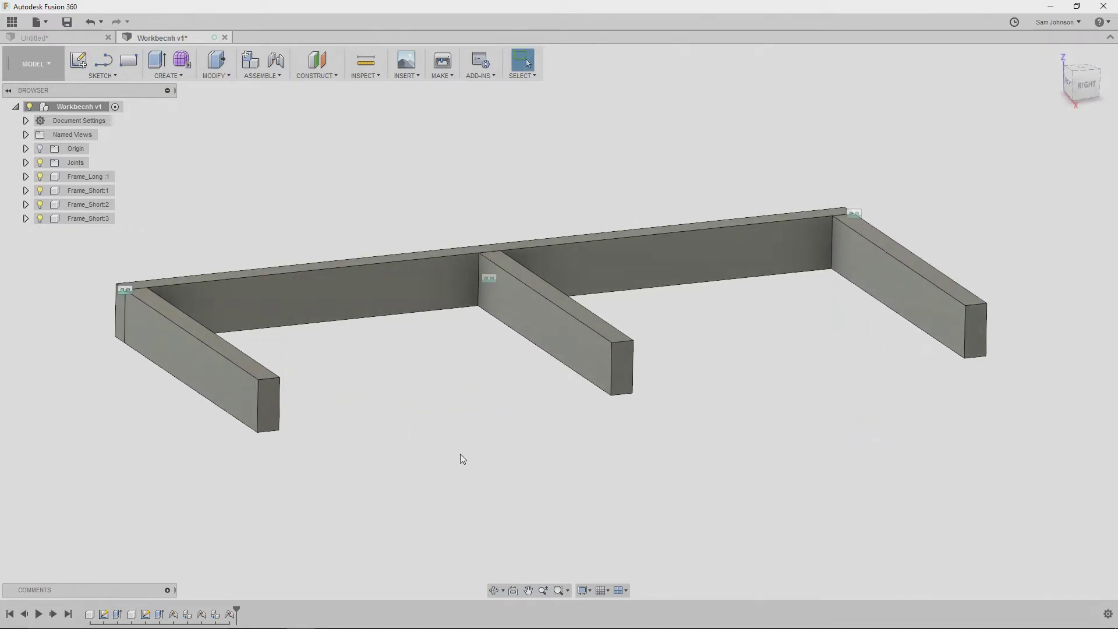
middle_click_drag(400, 421, 499, 374, "shift")
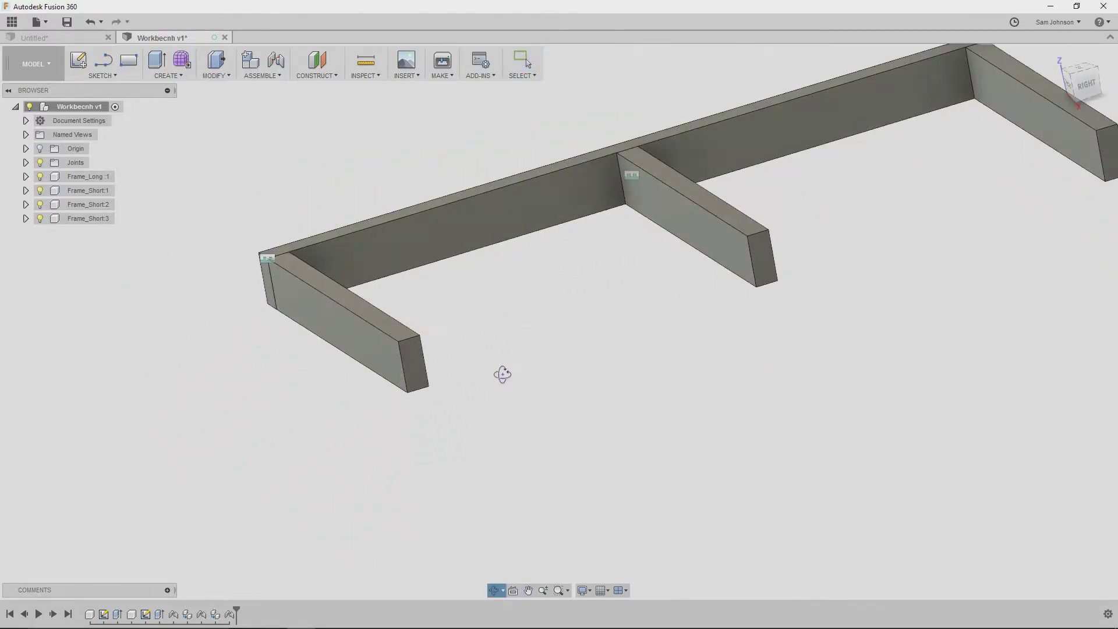
key("Escape")
right_click(135, 383)
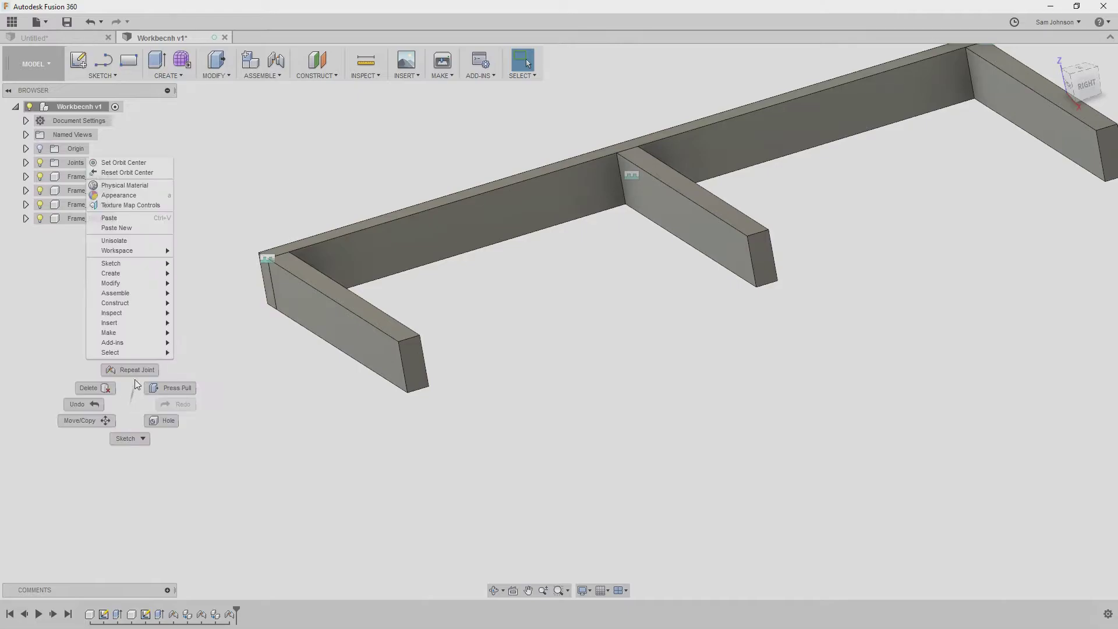
left_click(110, 208)
left_click_drag(379, 312, 540, 318)
left_click(1047, 357)
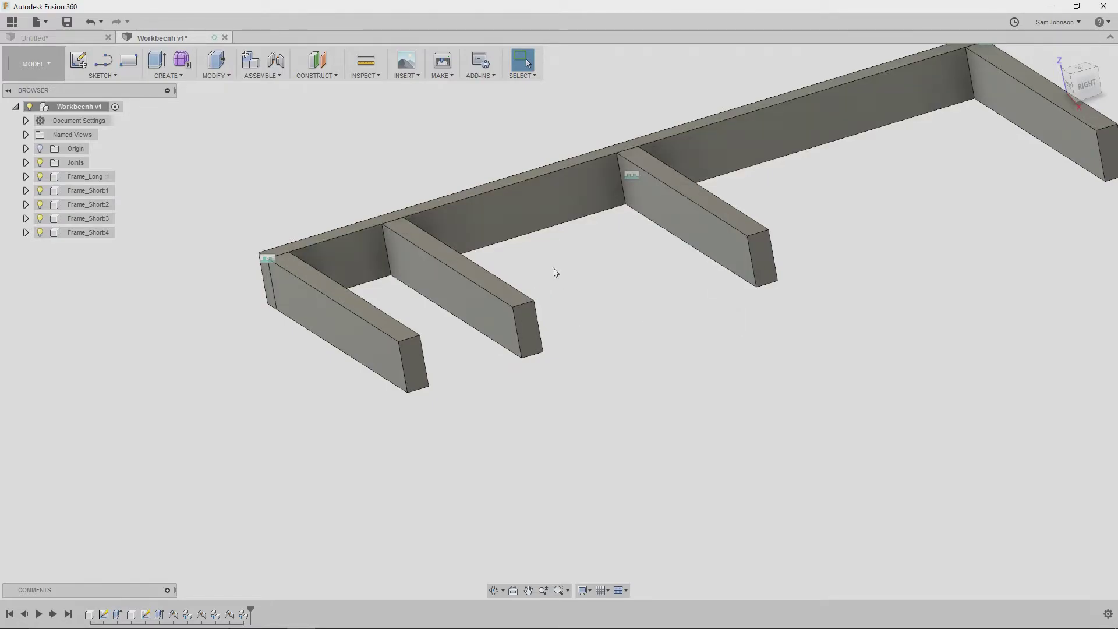
left_click_drag(485, 311, 690, 248)
left_click(89, 21)
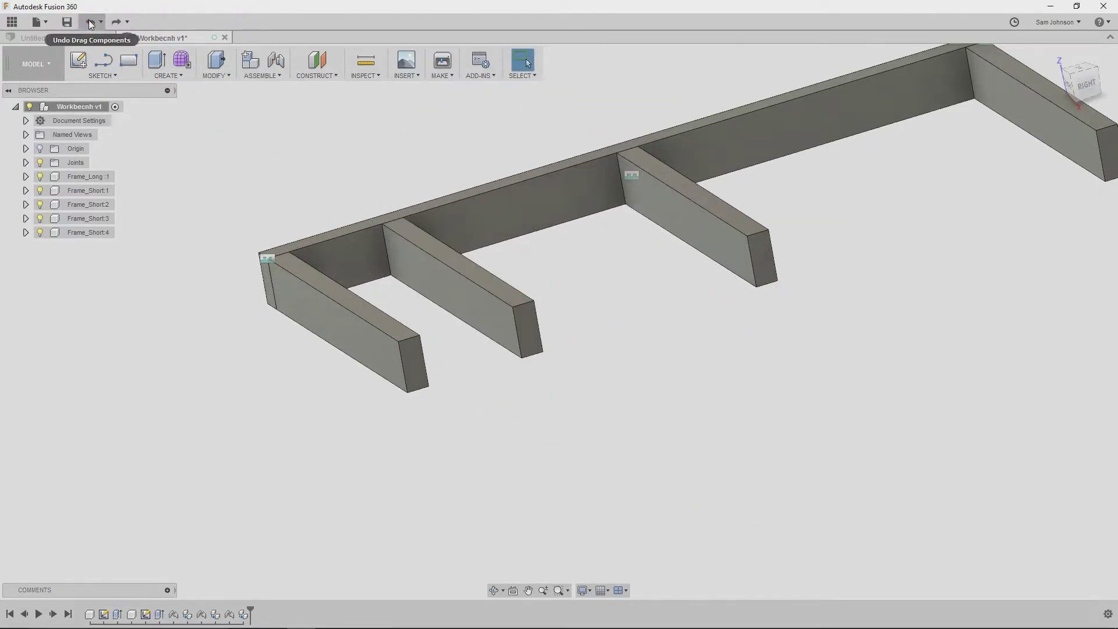
Start a rigid joint from the fourth short board's upper end corner to the long board's upper inner corner at the near end, with the alignment flipped.
left_click(277, 62)
middle_click_drag(379, 260, 359, 204, "shift")
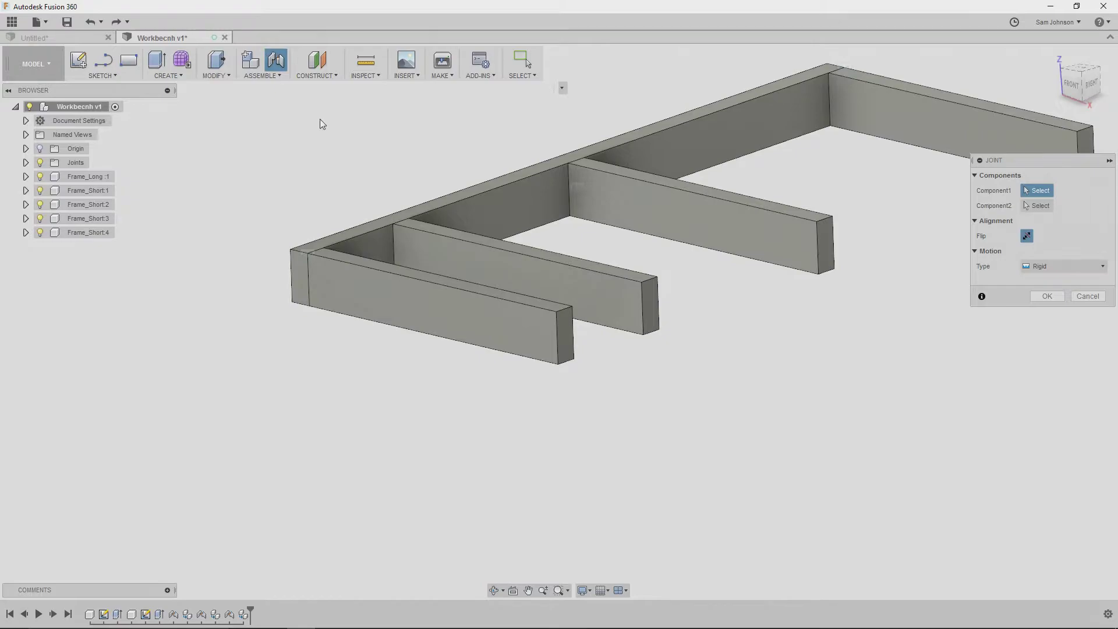
scroll(400, 240, "up", 5)
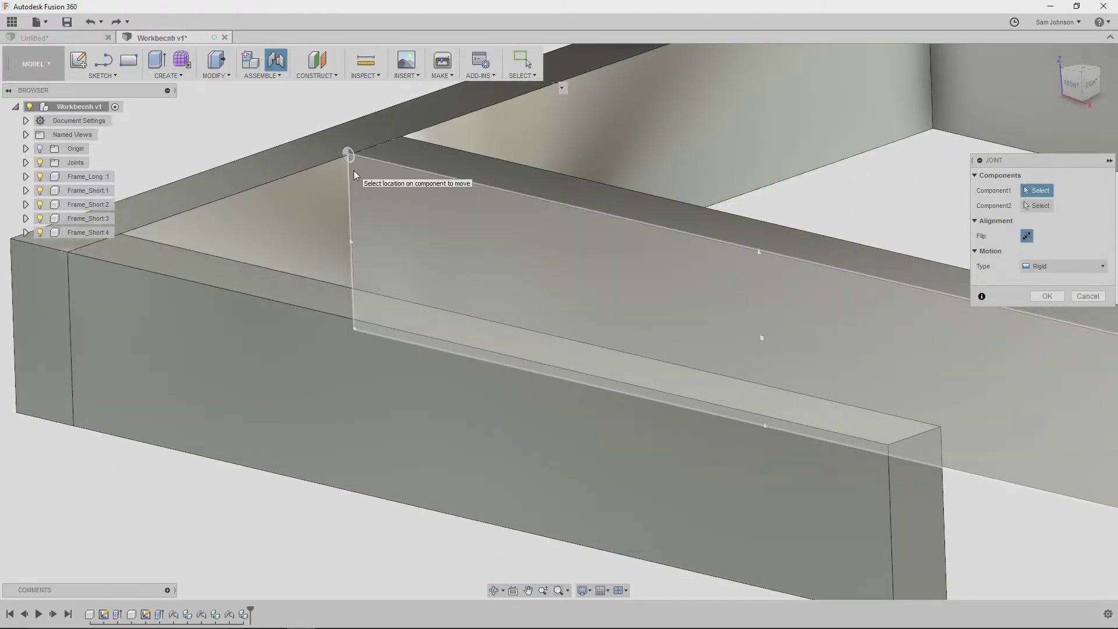
left_click(354, 171)
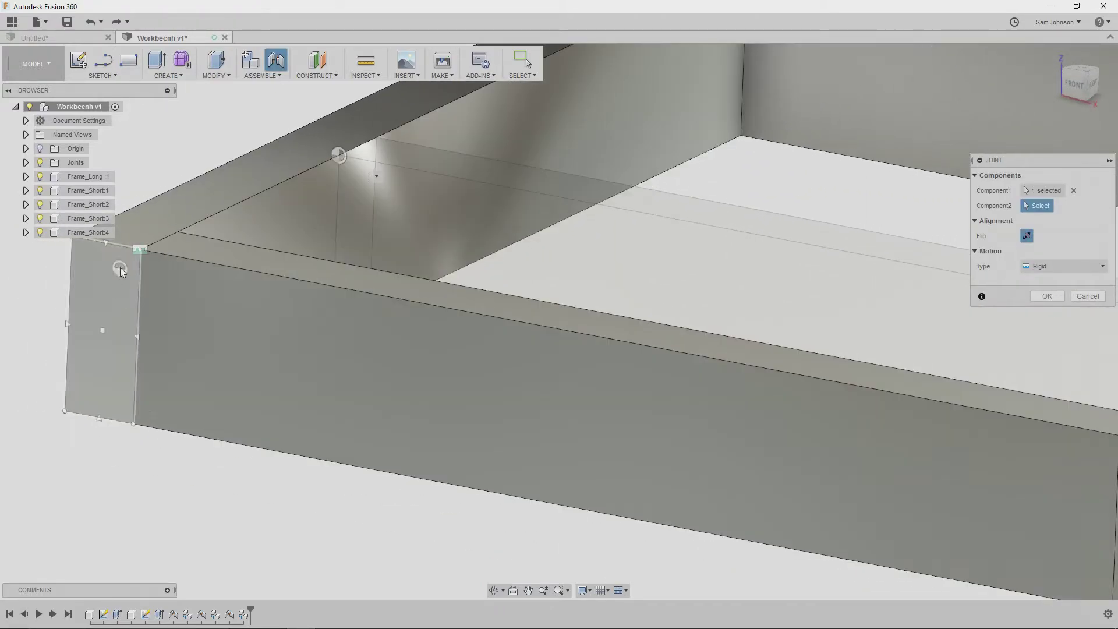
left_click(130, 261)
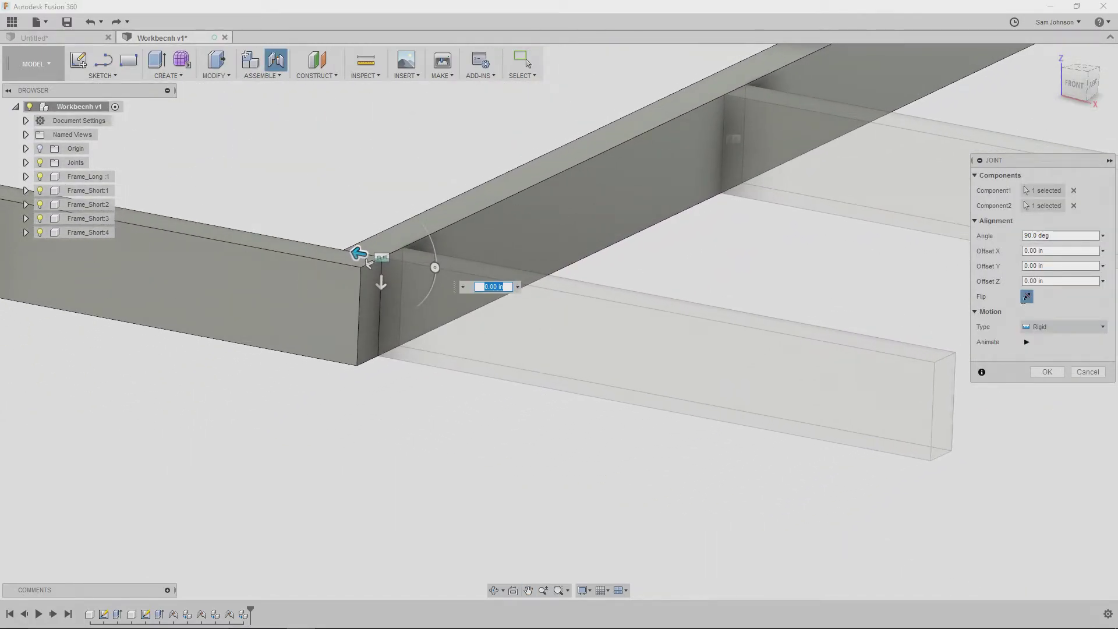
left_click(1027, 297)
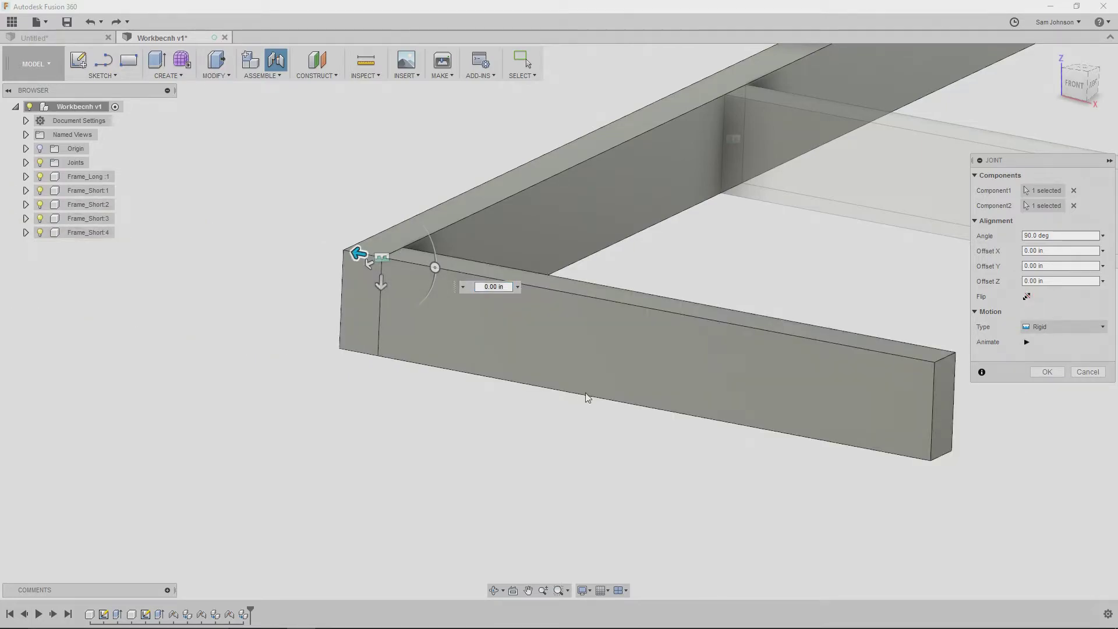
Set the joint's Z offset to -11.469-.75 in and complete the joint for the fourth short board.
scroll(421, 483, "down", 4)
middle_click_drag(421, 482, 351, 449, "shift")
left_click_drag(286, 370, 442, 323)
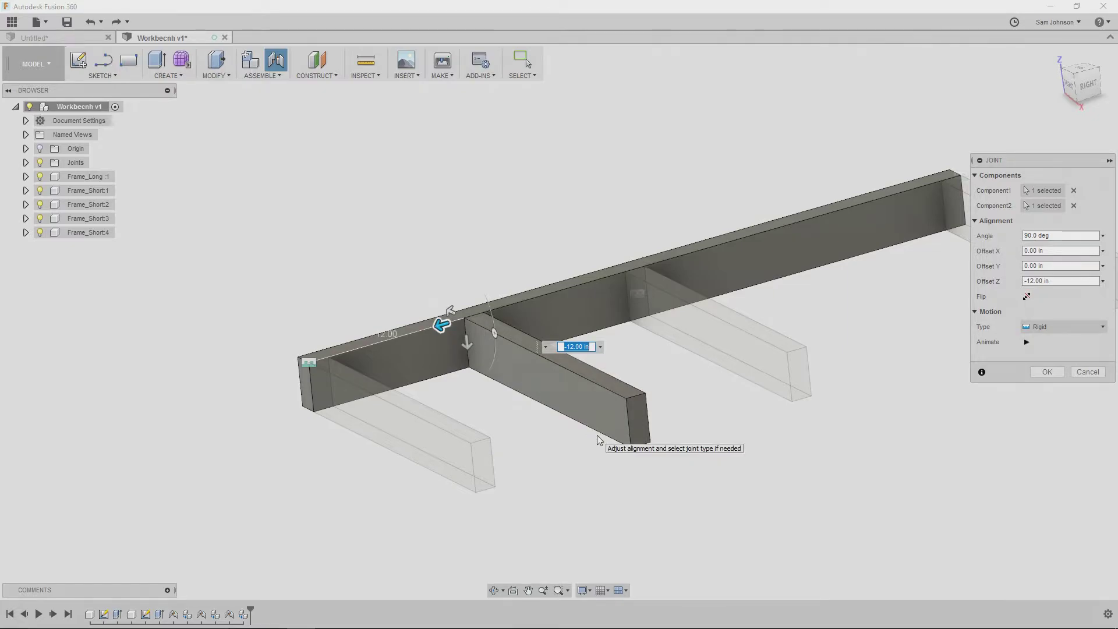
type("-")
type("11")
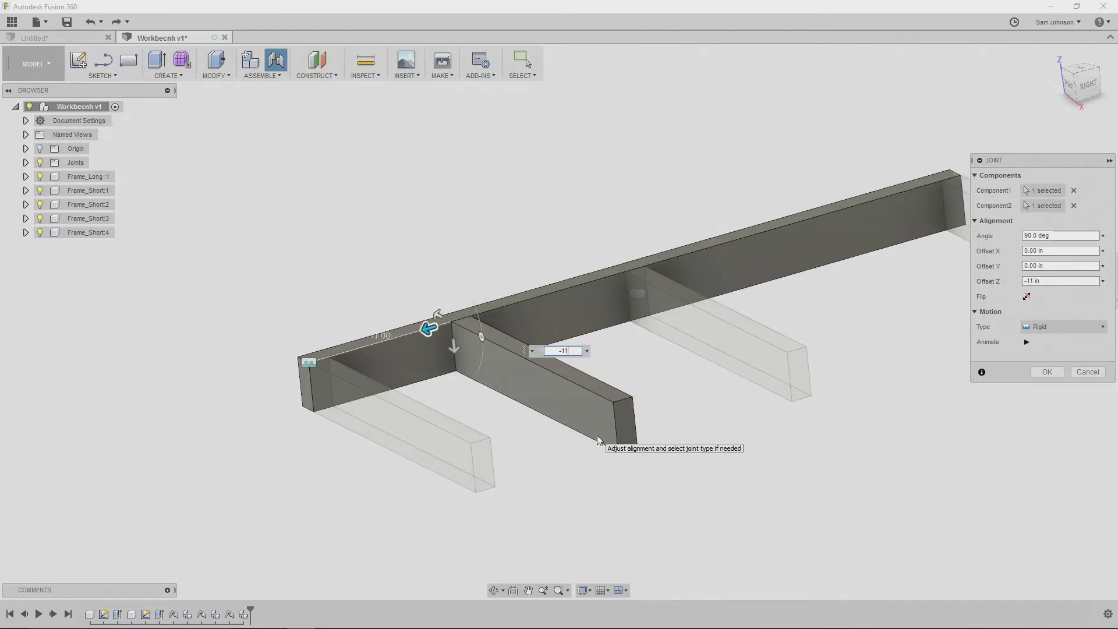
type(".469")
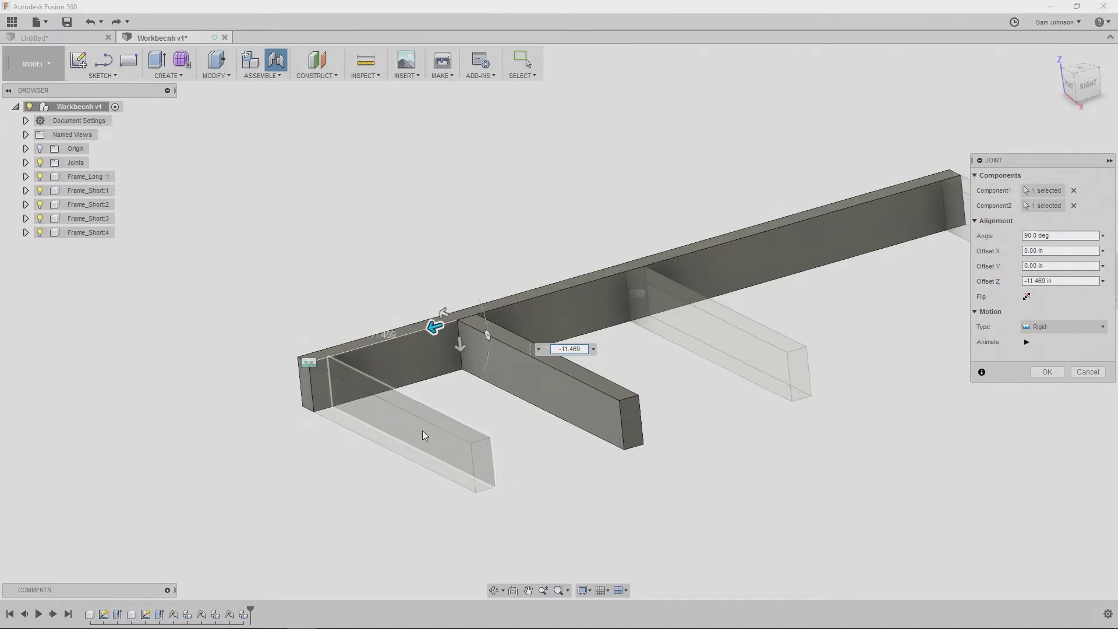
type("-.75")
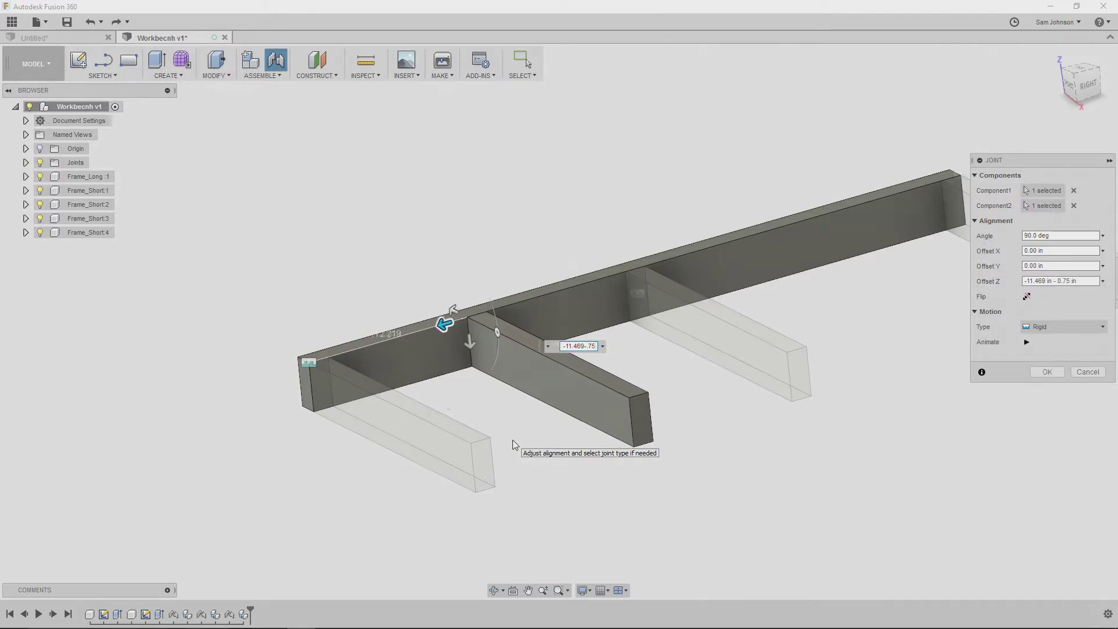
key("Return")
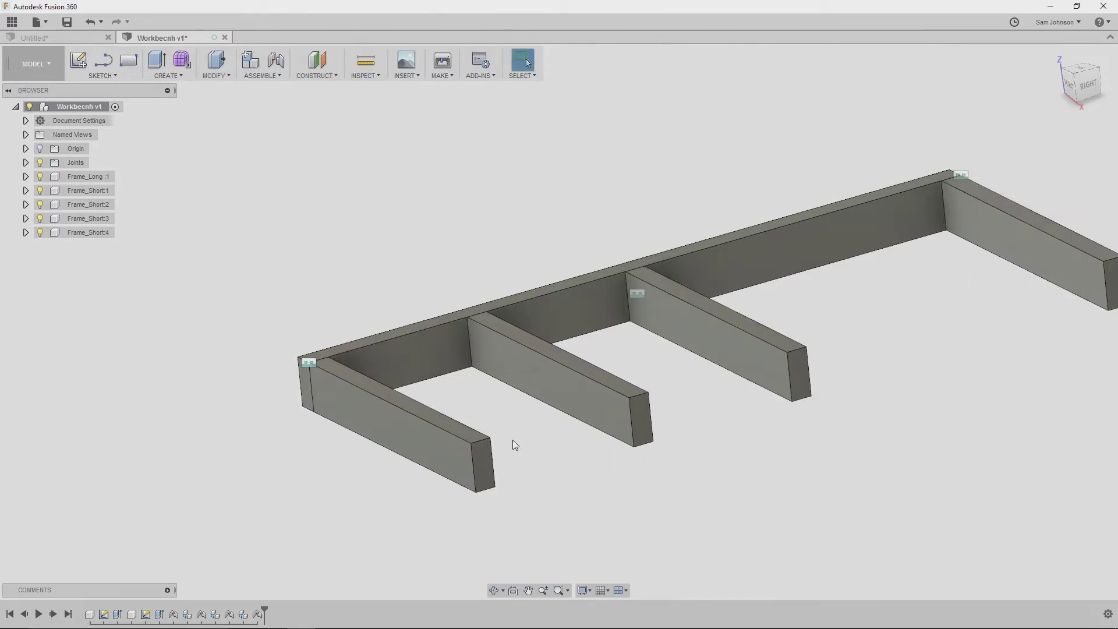
Measure the clear gaps on both sides of the fourth short board, to the near-end board and to the middle board.
mouse_move(522, 386)
left_mouse_down()
mouse_move(494, 375)
mouse_move(519, 379)
left_mouse_up()
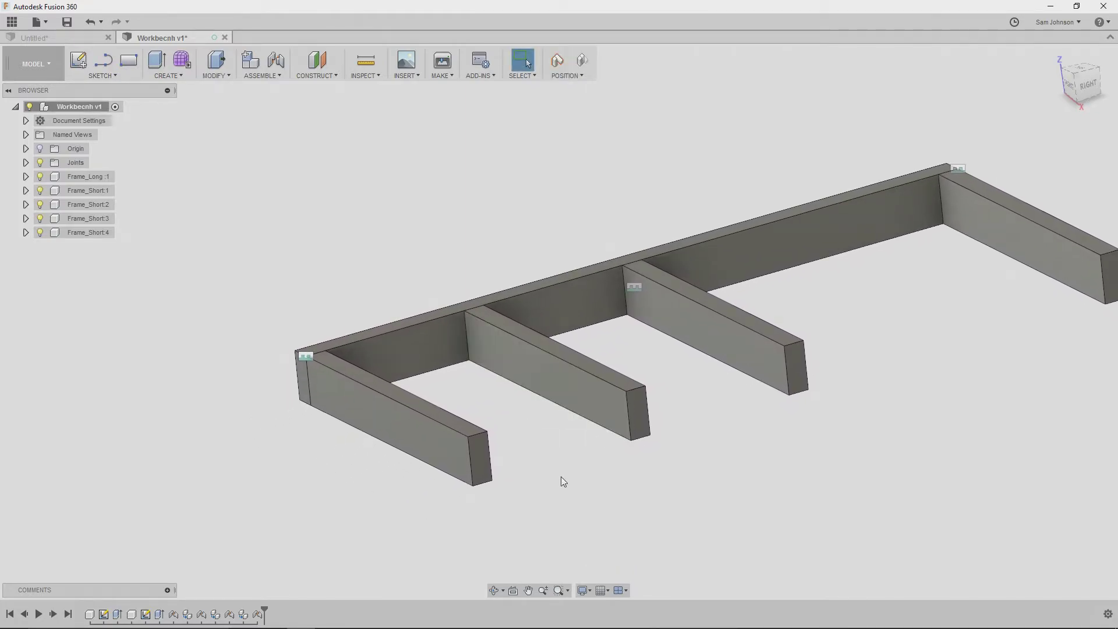
left_click(366, 60)
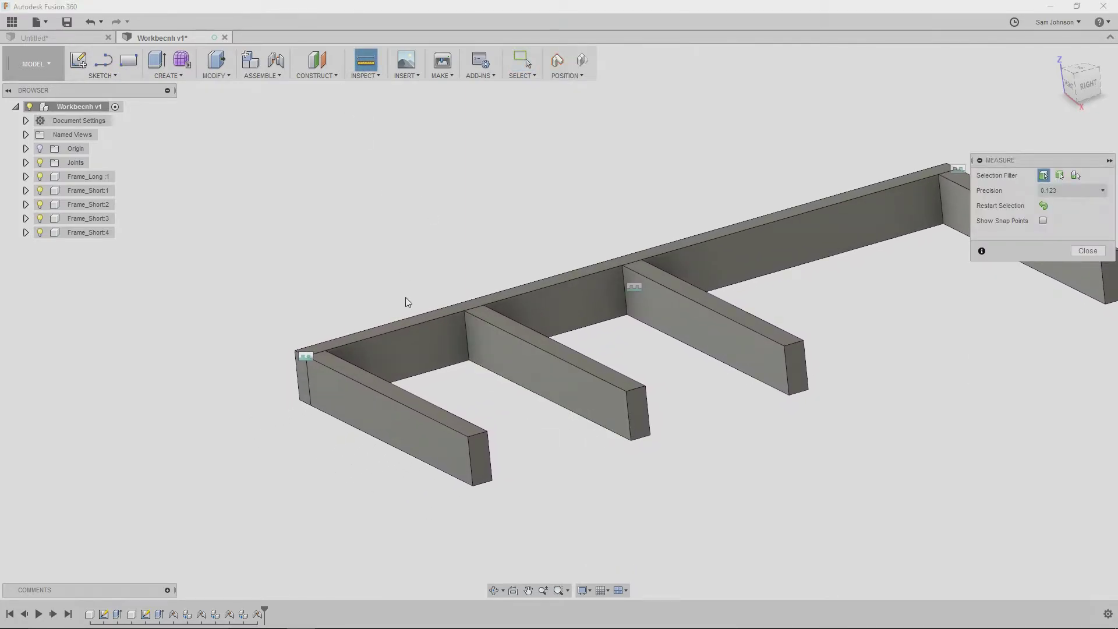
left_click(422, 399)
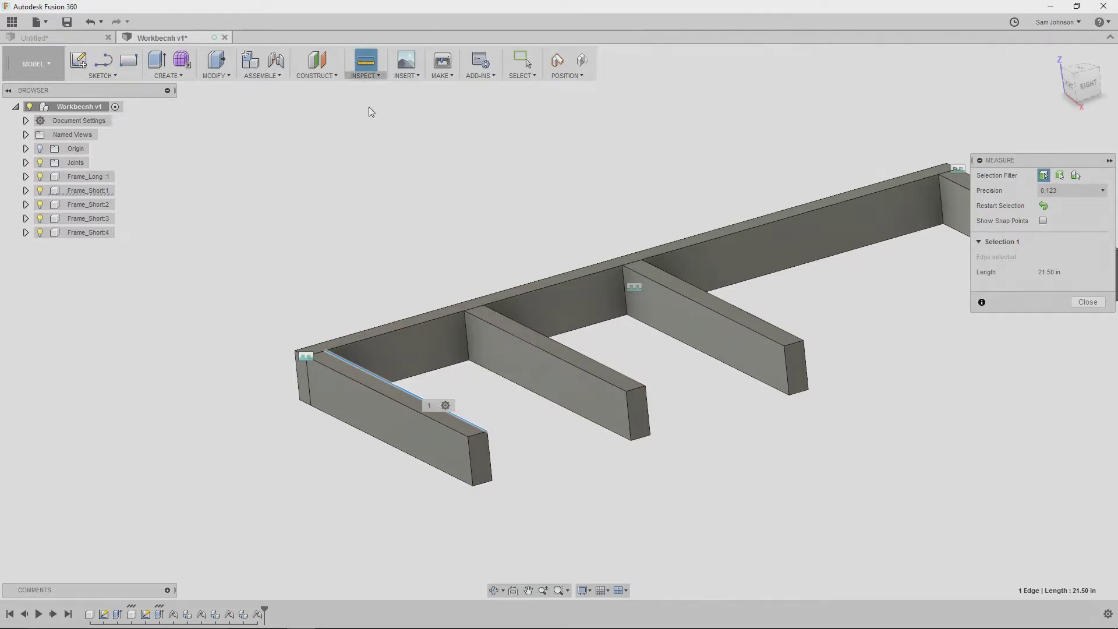
left_click(526, 346)
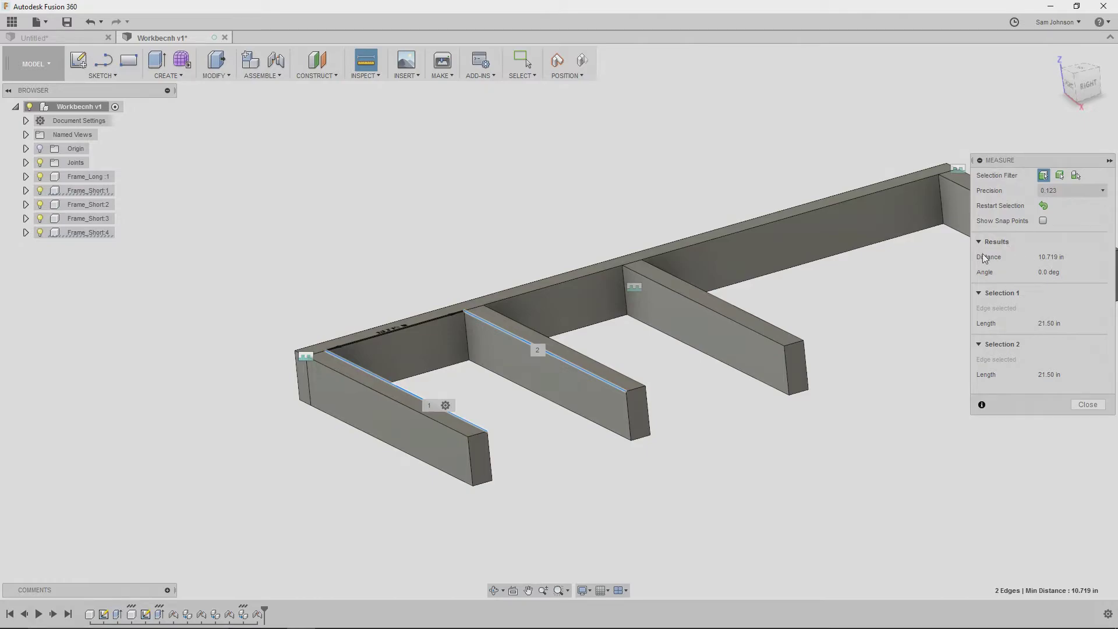
left_click(1088, 404)
key("i")
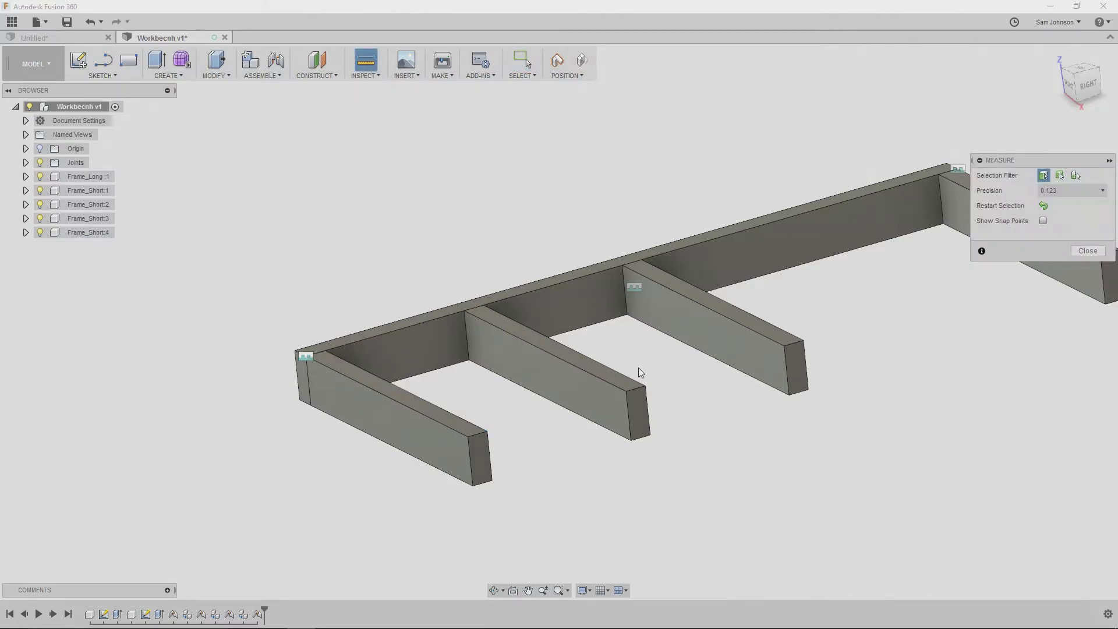
left_click(599, 361)
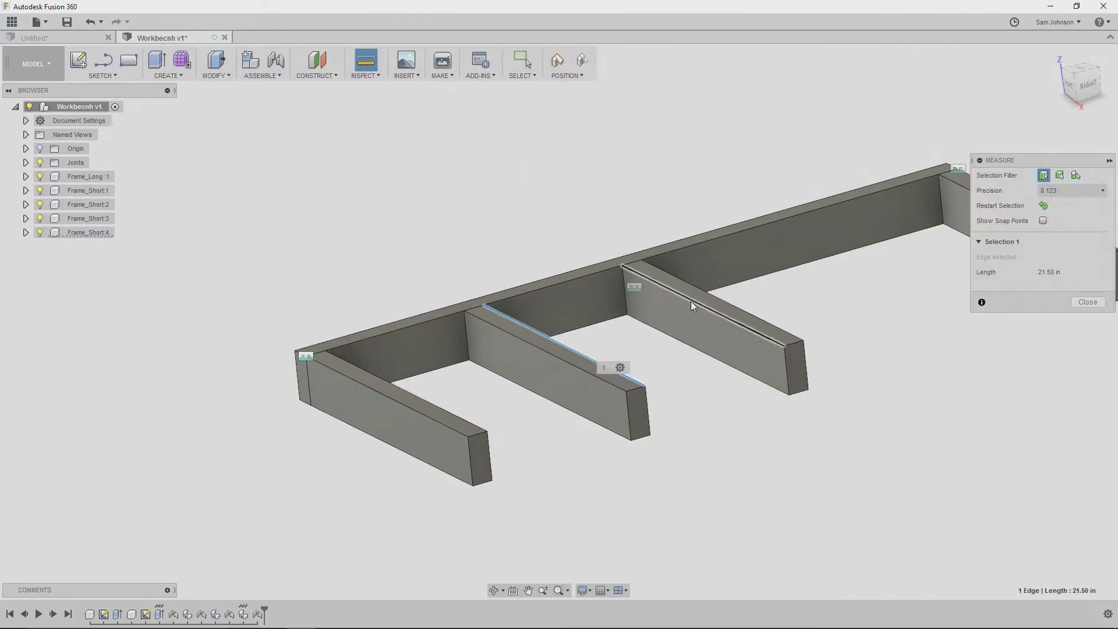
left_click(691, 302)
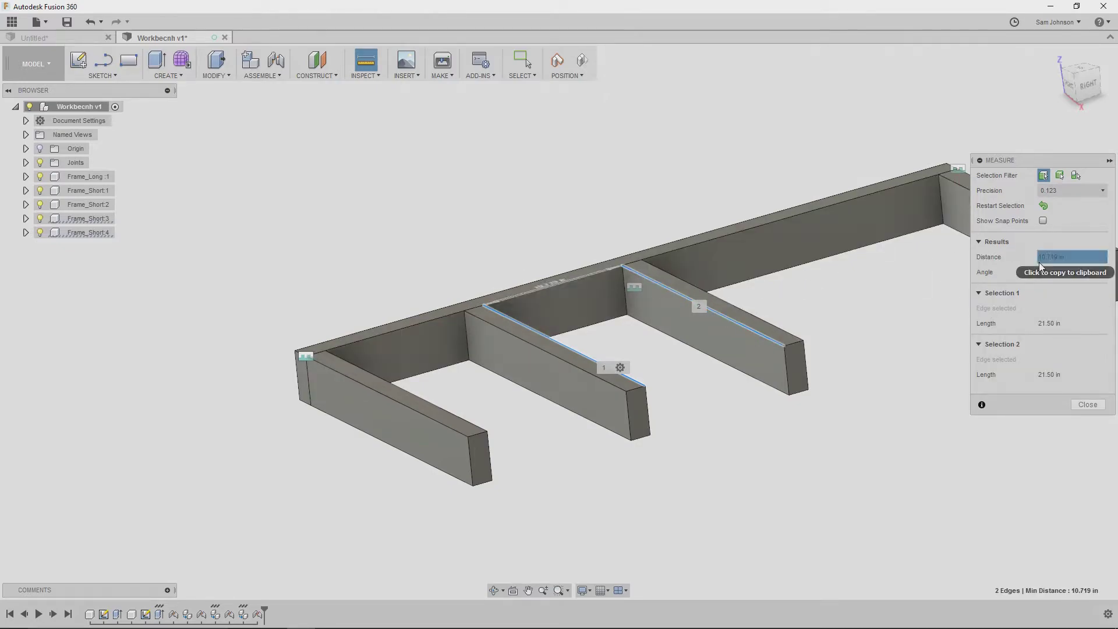
left_click(1088, 405)
Paste a fifth instance of the short board, continuing in the previous position, and move it between the middle board and the far-end board.
scroll(923, 418, "down", 1)
middle_click_drag(922, 418, 830, 397)
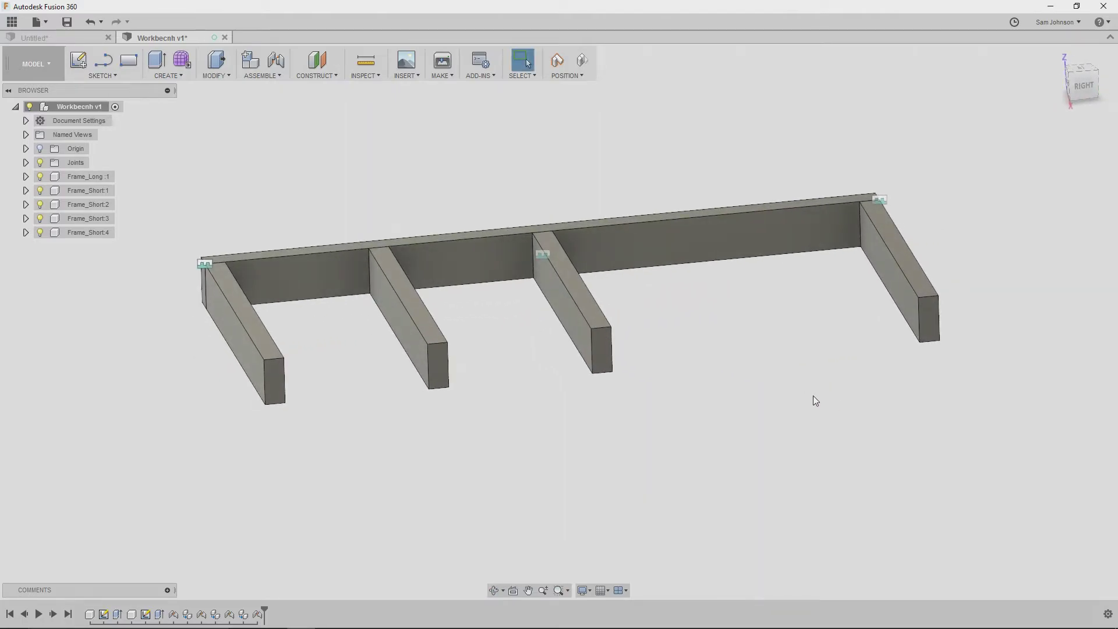
right_click(124, 476)
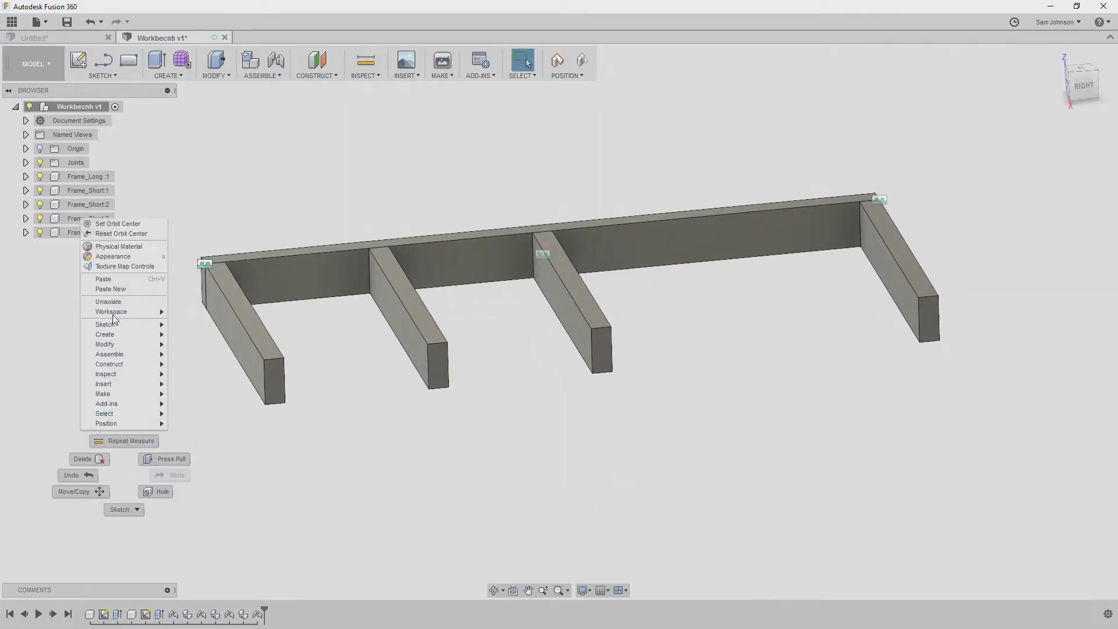
left_click(116, 280)
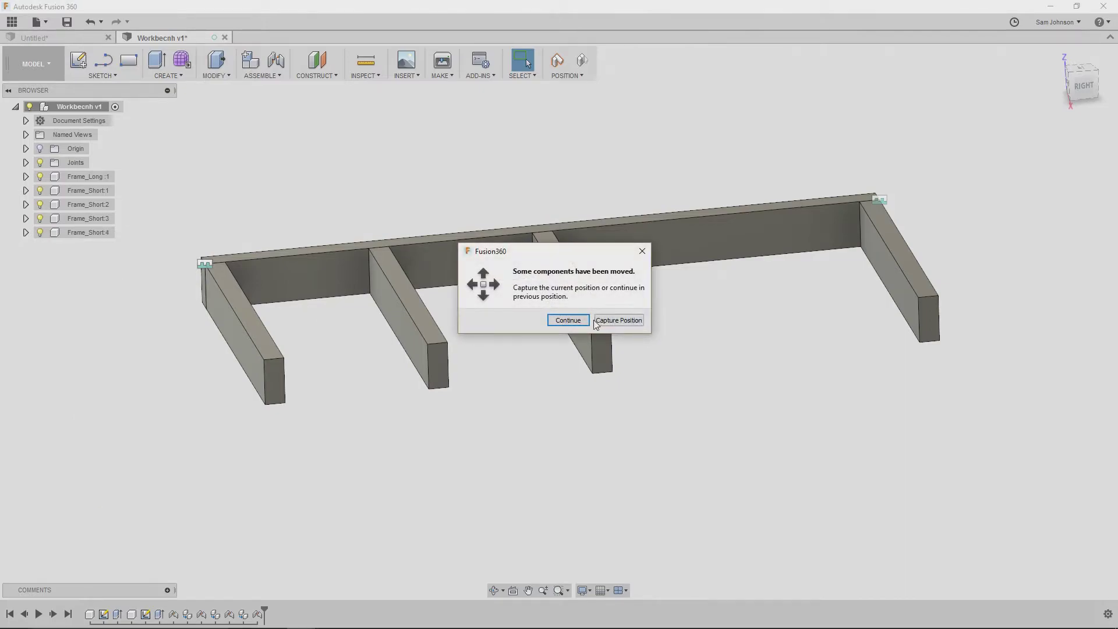
left_click(575, 320)
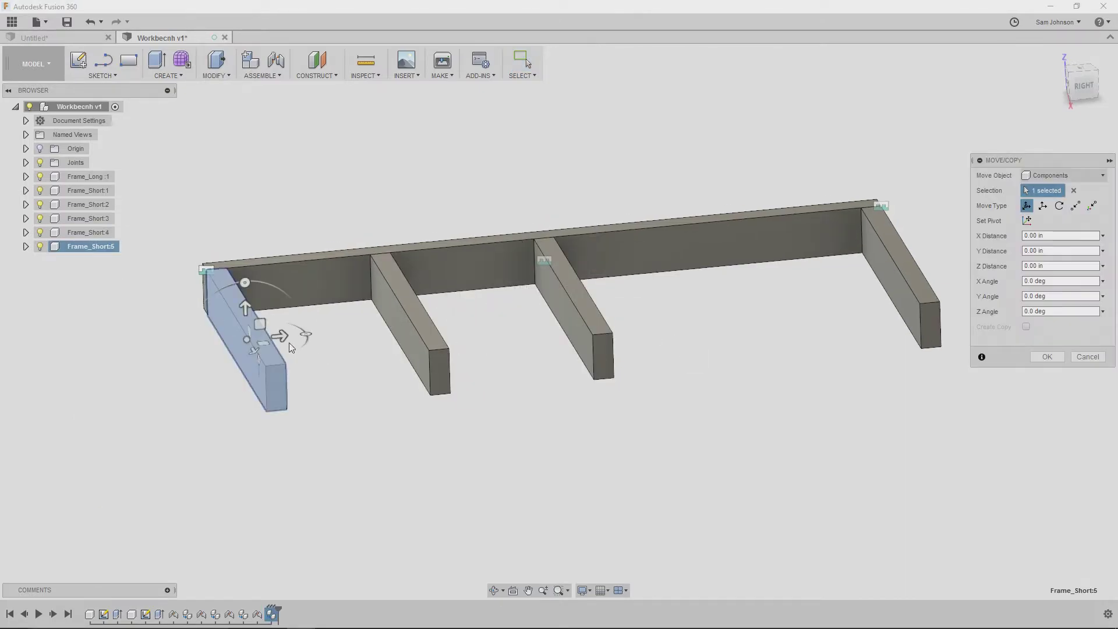
left_click_drag(281, 336, 962, 285)
middle_click_drag(823, 362, 618, 382)
left_click_drag(787, 292, 677, 307)
left_click(1034, 357)
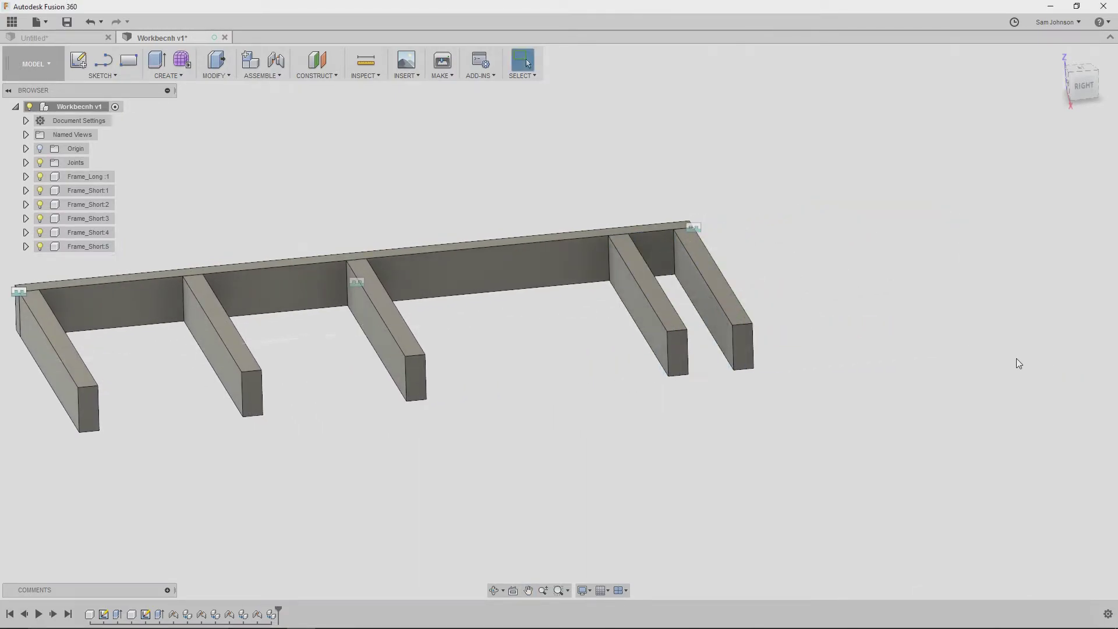
Start a rigid joint from the fifth short board's upper end corner to the long board's upper inner corner at the far end, toggling the alignment flip.
left_click_drag(815, 423, 425, 142)
key("Escape")
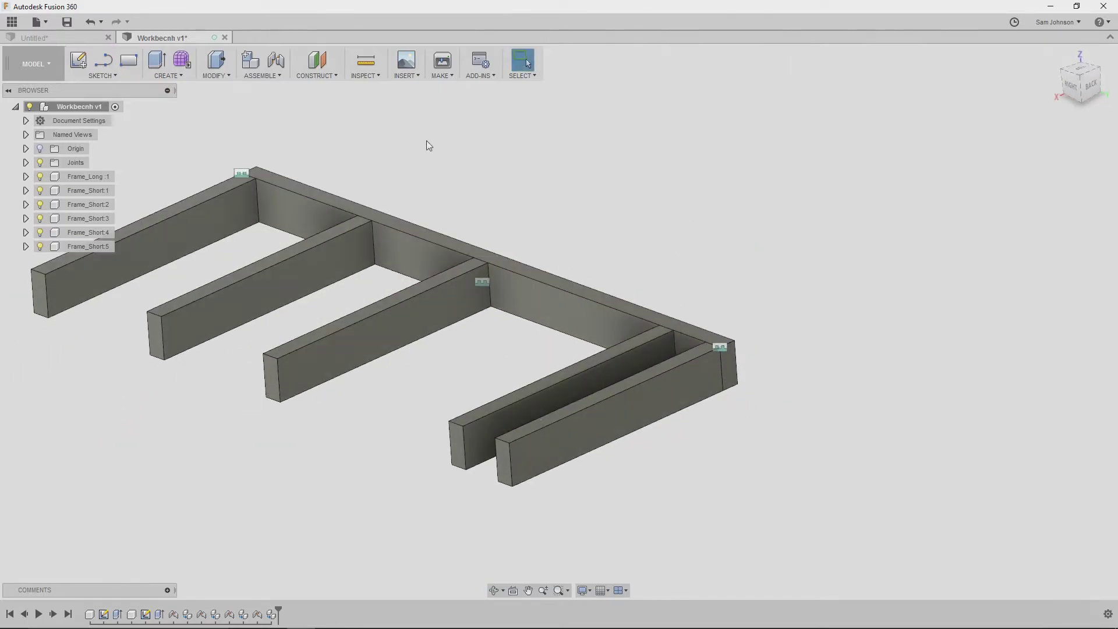
left_click(273, 63)
scroll(675, 326, "up", 10)
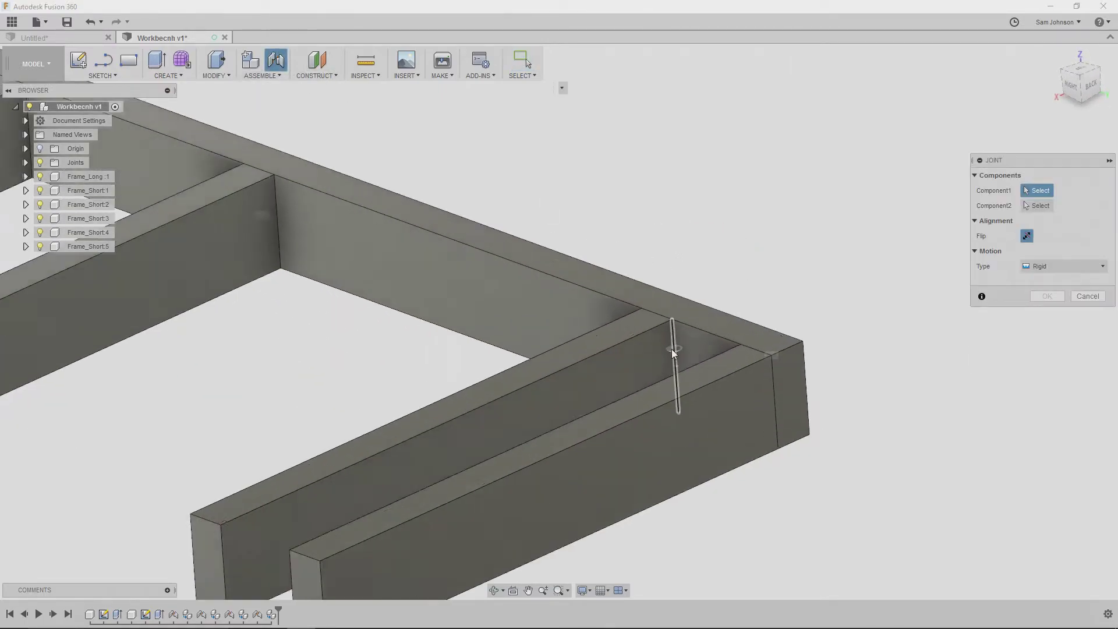
scroll(690, 299, "down", 5)
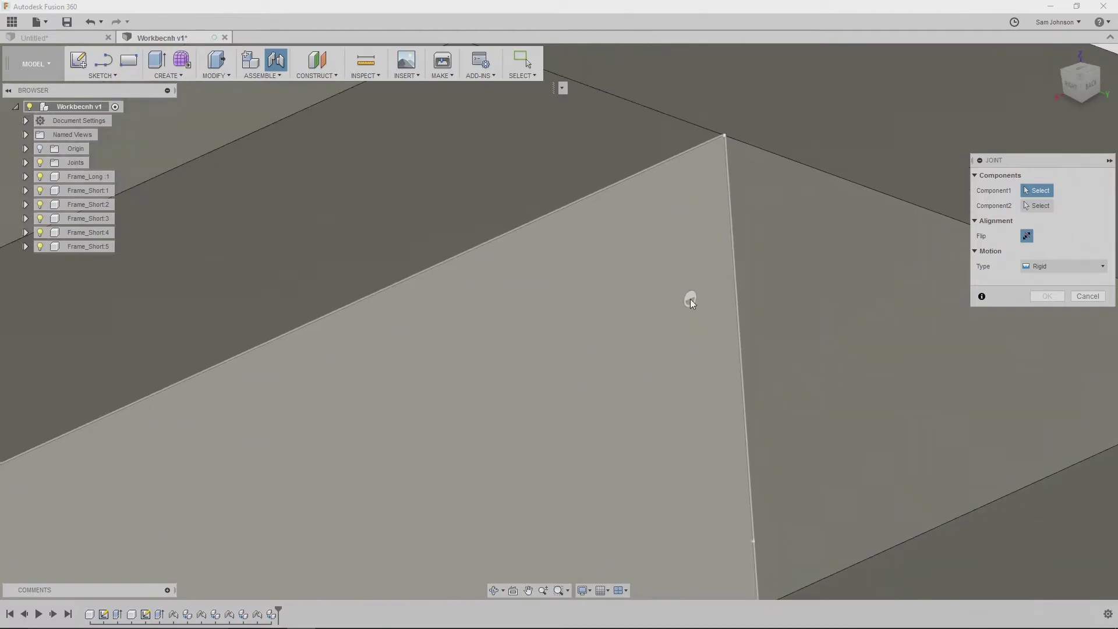
left_click(696, 232)
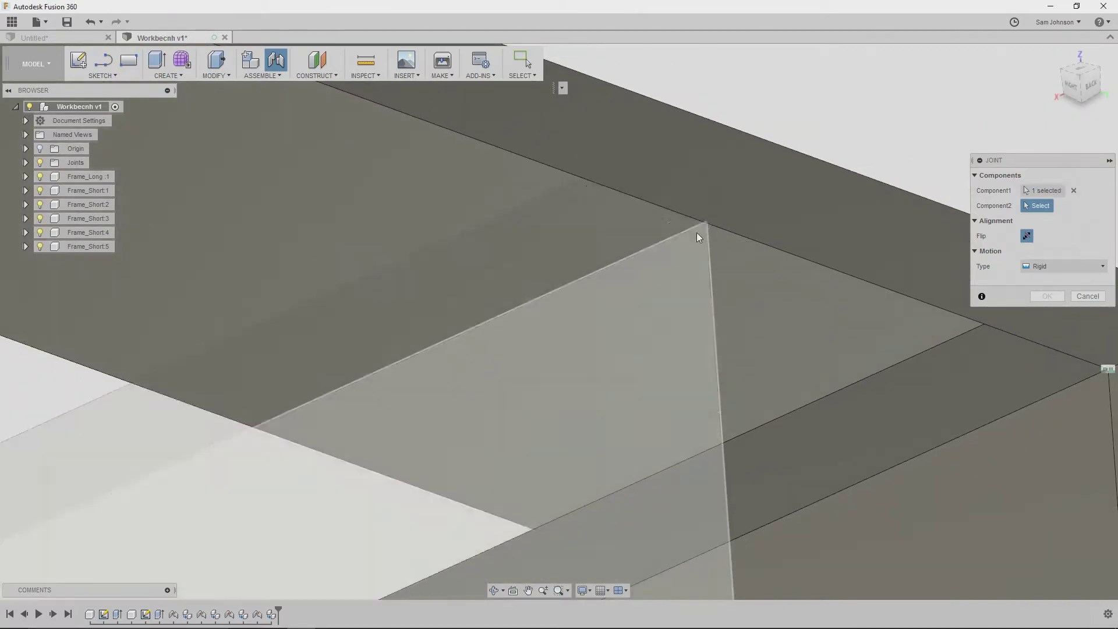
scroll(734, 268, "down", 4)
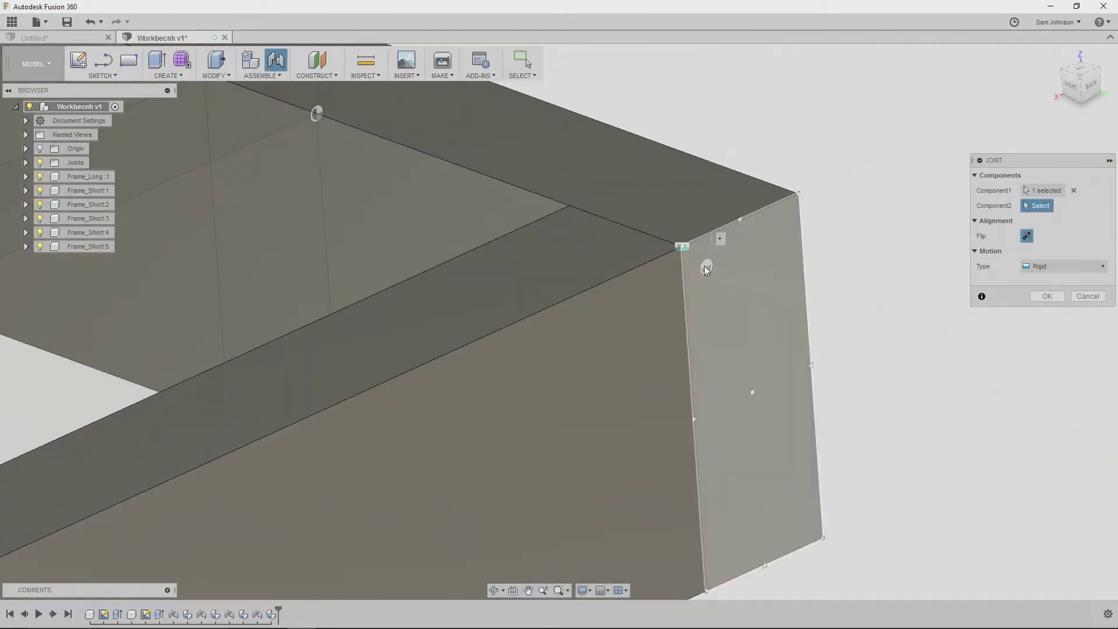
left_click(693, 254)
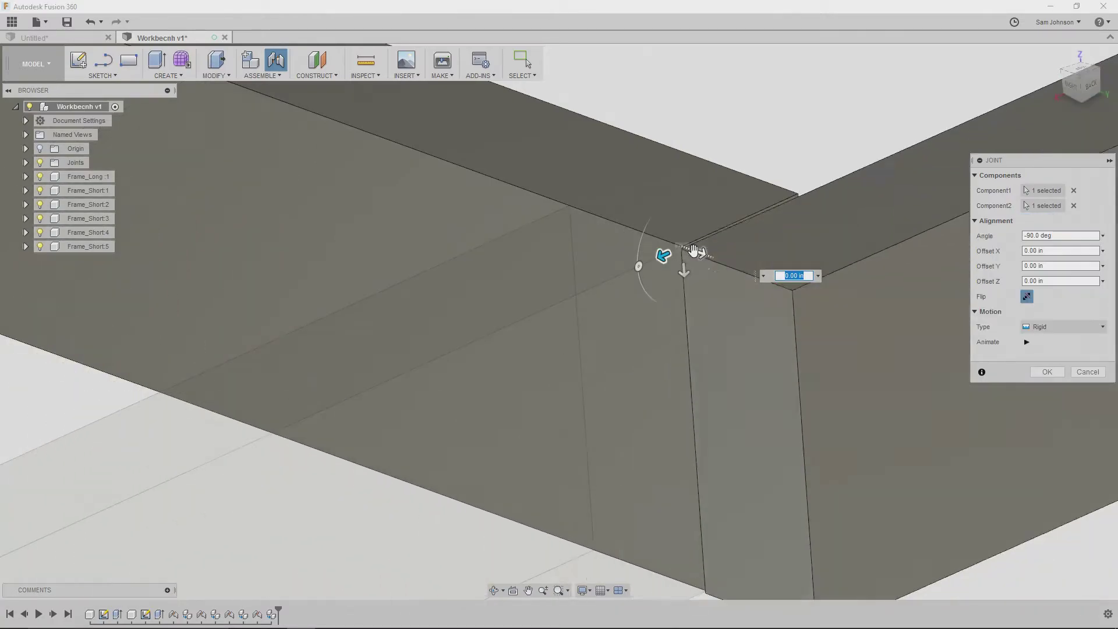
scroll(701, 400, "down", 5)
middle_click_drag(701, 401, 499, 186)
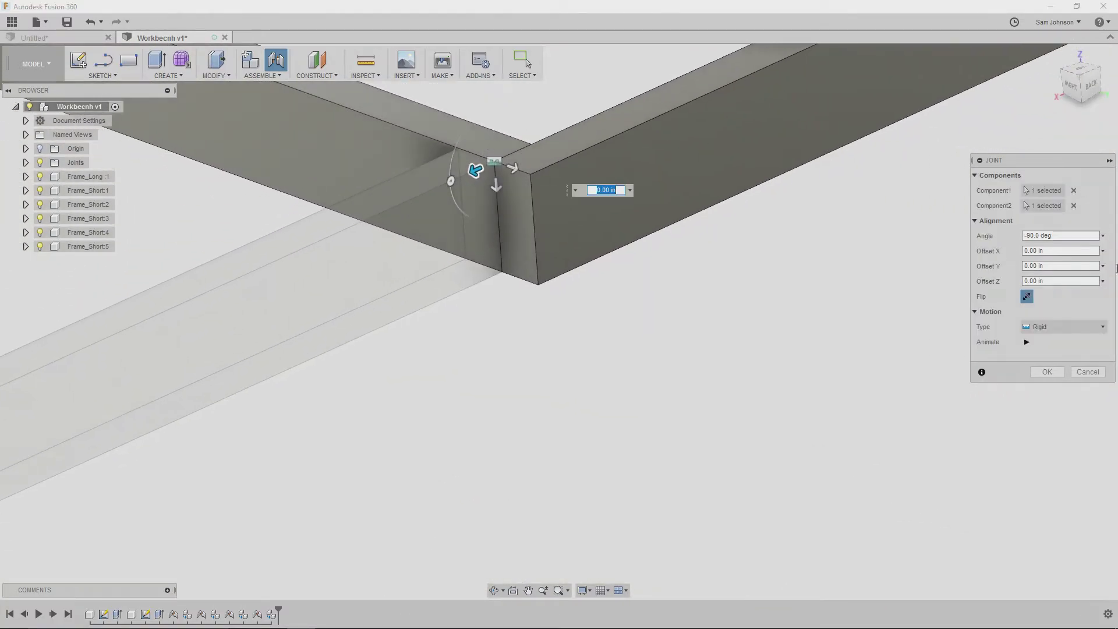
left_click(1026, 297)
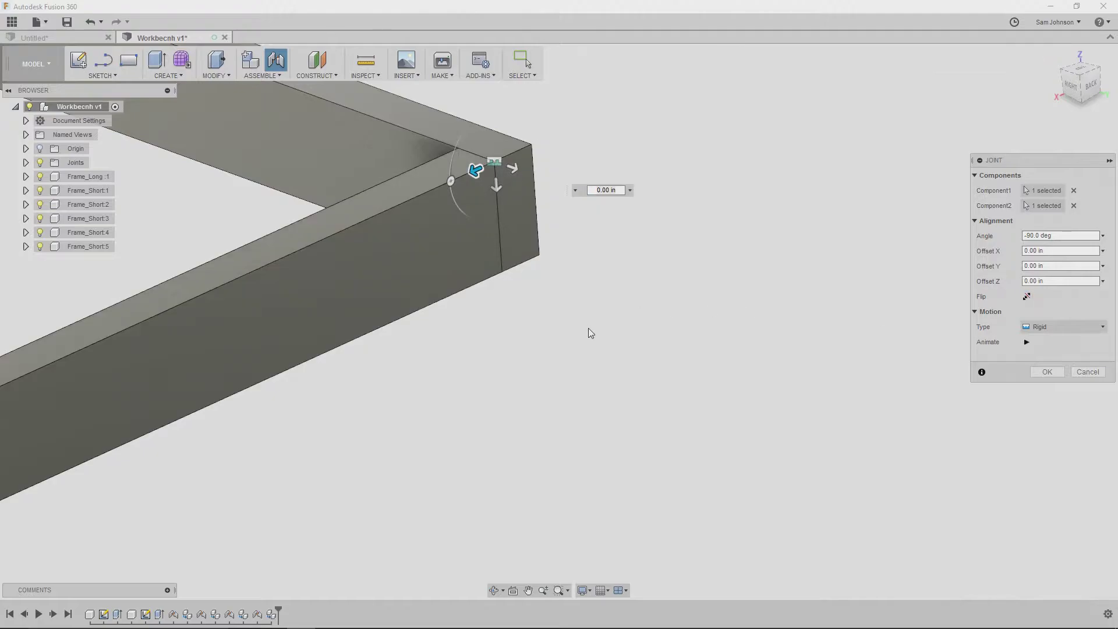
Set the joint's Z offset to -11.469-.75 in and complete the joint for the fifth short board.
scroll(589, 327, "down", 2)
middle_click_drag(585, 303, 858, 447)
left_click_drag(798, 353, 599, 299)
type("-")
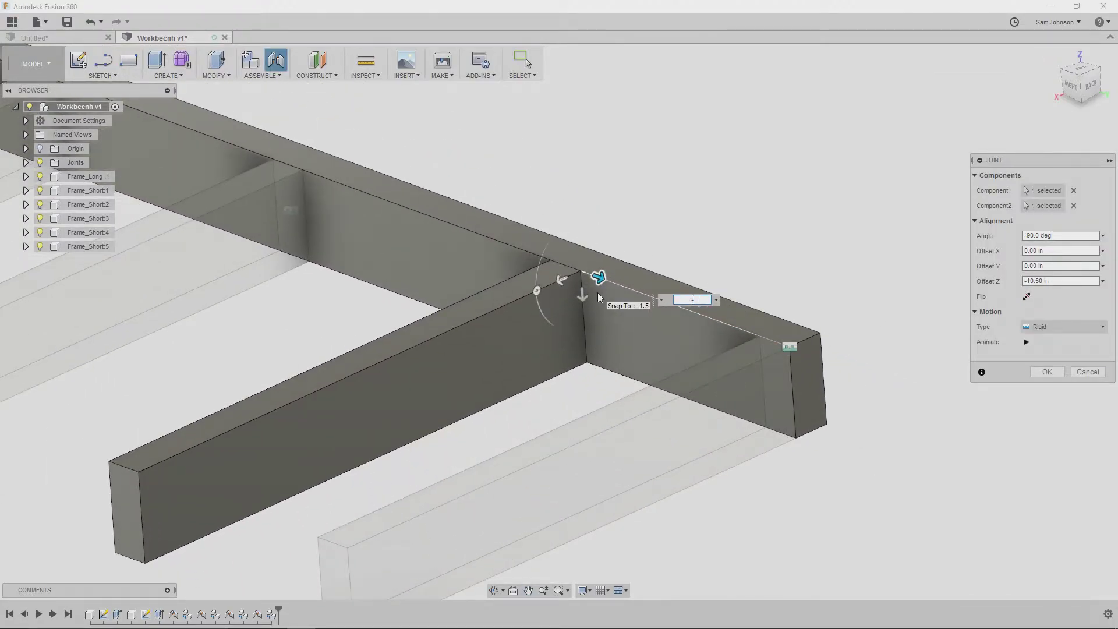
type("11.469")
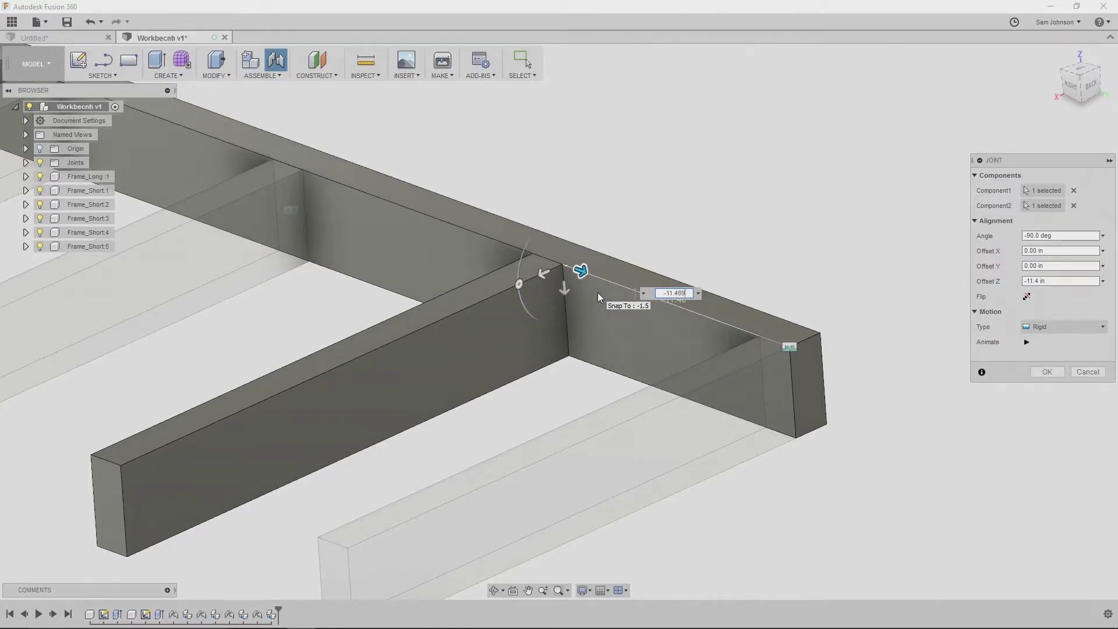
type("-.75")
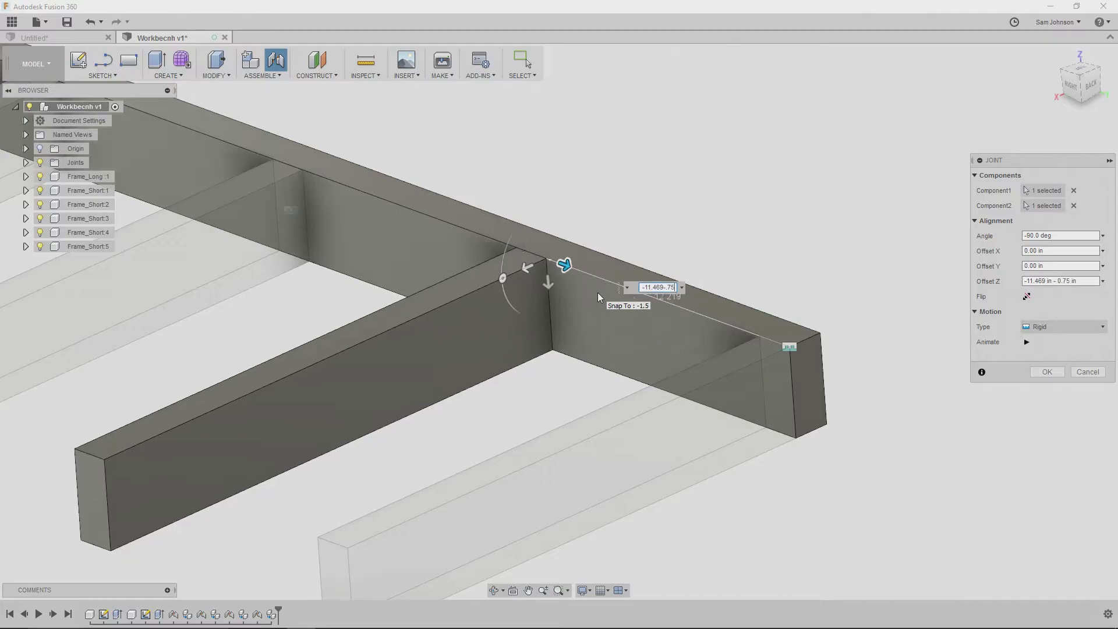
scroll(458, 401, "down", 1)
middle_click_drag(514, 378, 596, 125)
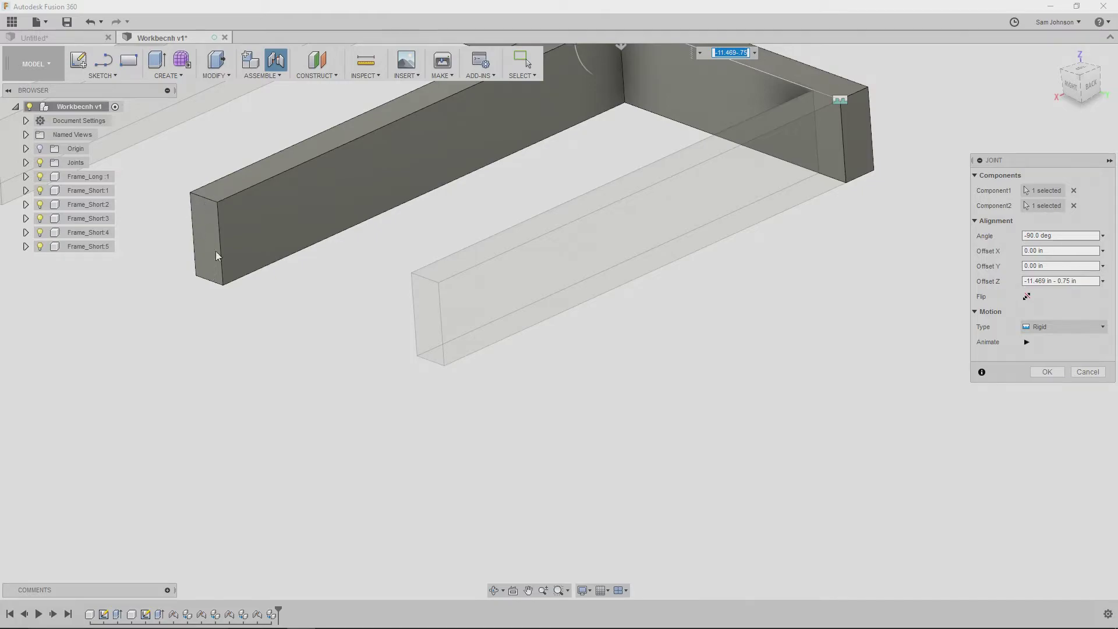
left_click(1047, 373)
scroll(812, 456, "down", 5)
middle_click_drag(530, 438, 617, 439, "shift")
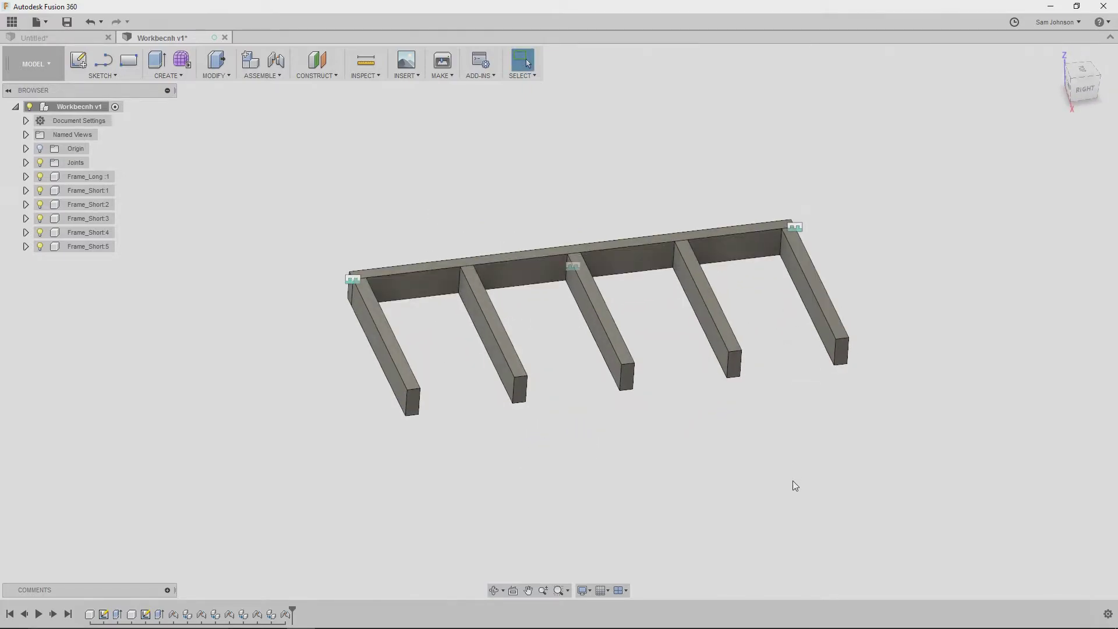
middle_click_drag(765, 572, 777, 549, "shift")
mouse_move(722, 306)
left_mouse_down()
mouse_move(668, 246)
mouse_move(725, 286)
left_mouse_up()
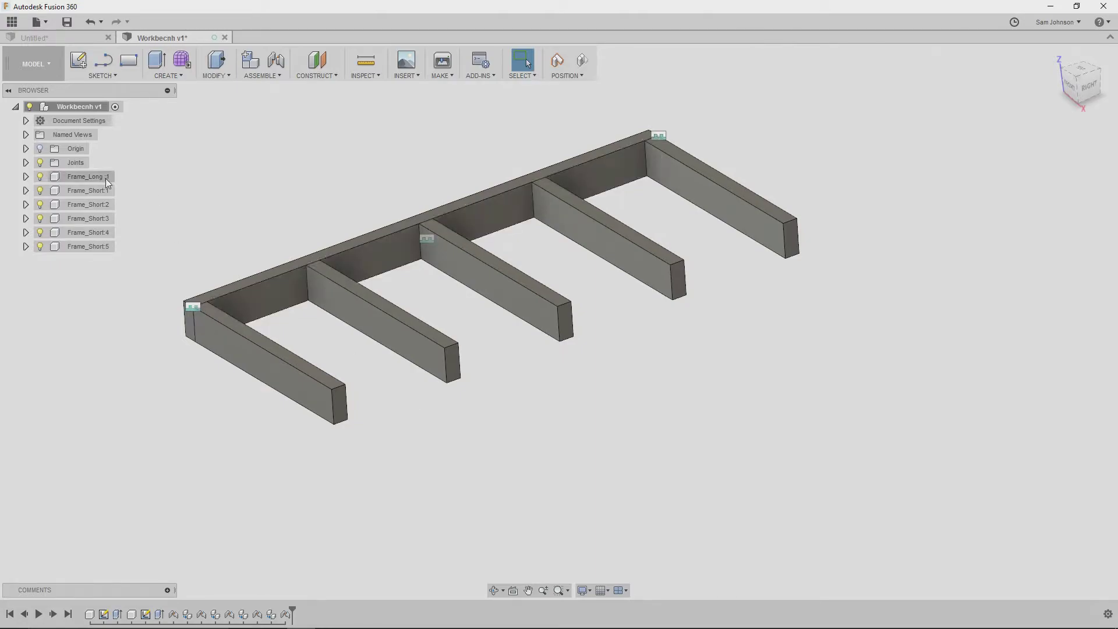
Copy the long board, paste a second instance, and move it 38 in along X beyond the short boards' free ends.
left_click(85, 177)
right_click(85, 177)
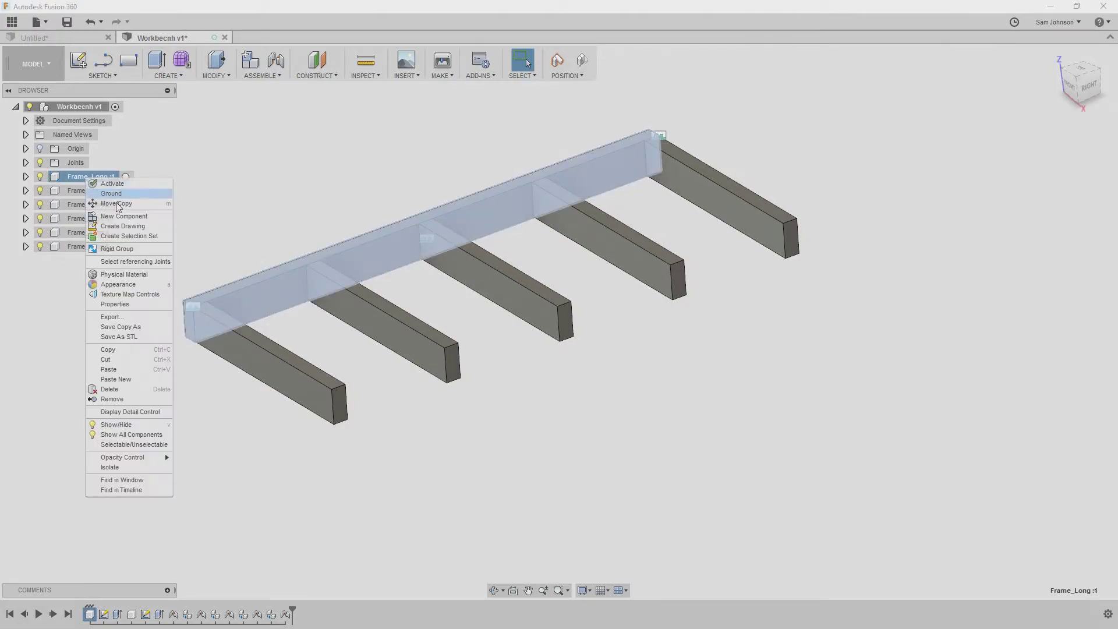
left_click(112, 351)
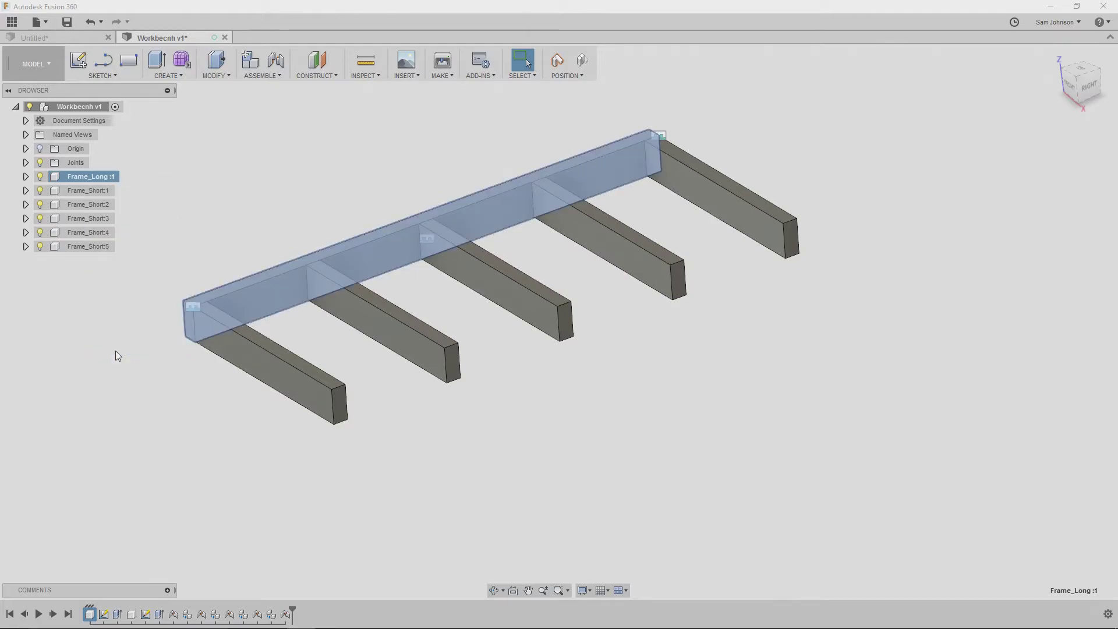
right_click(81, 383)
left_click(56, 191)
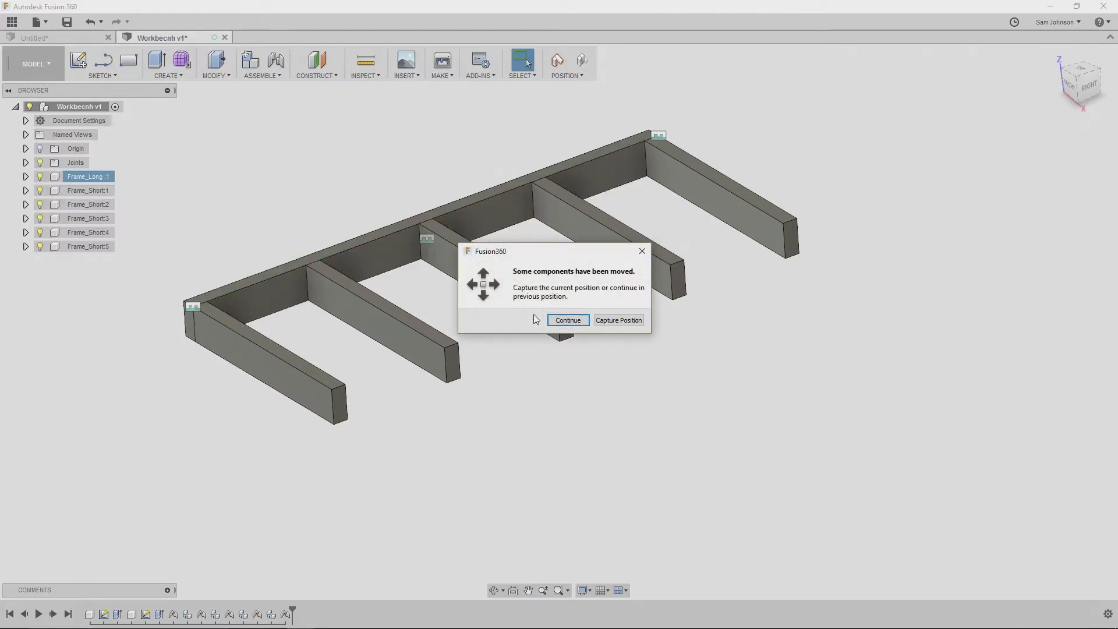
left_click(568, 320)
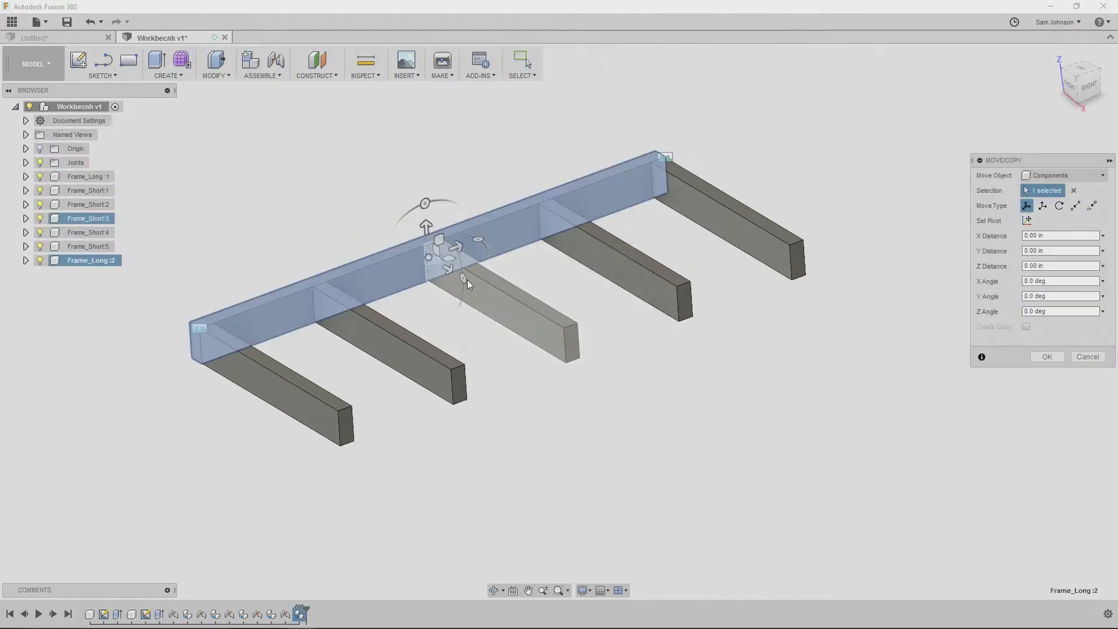
left_click_drag(467, 281, 692, 415)
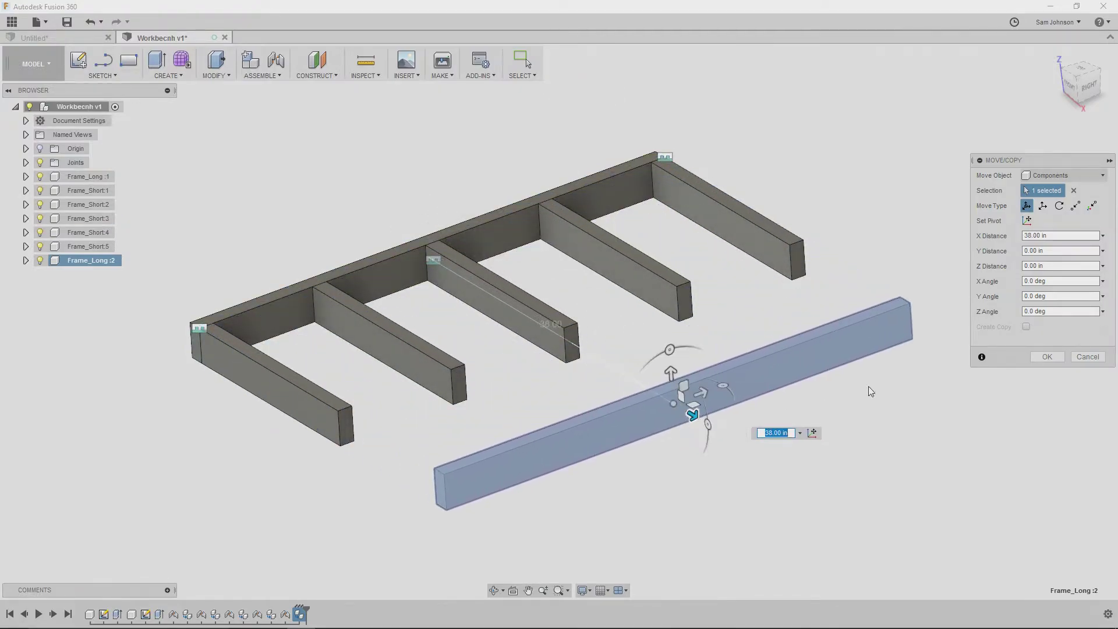
left_click(1047, 356)
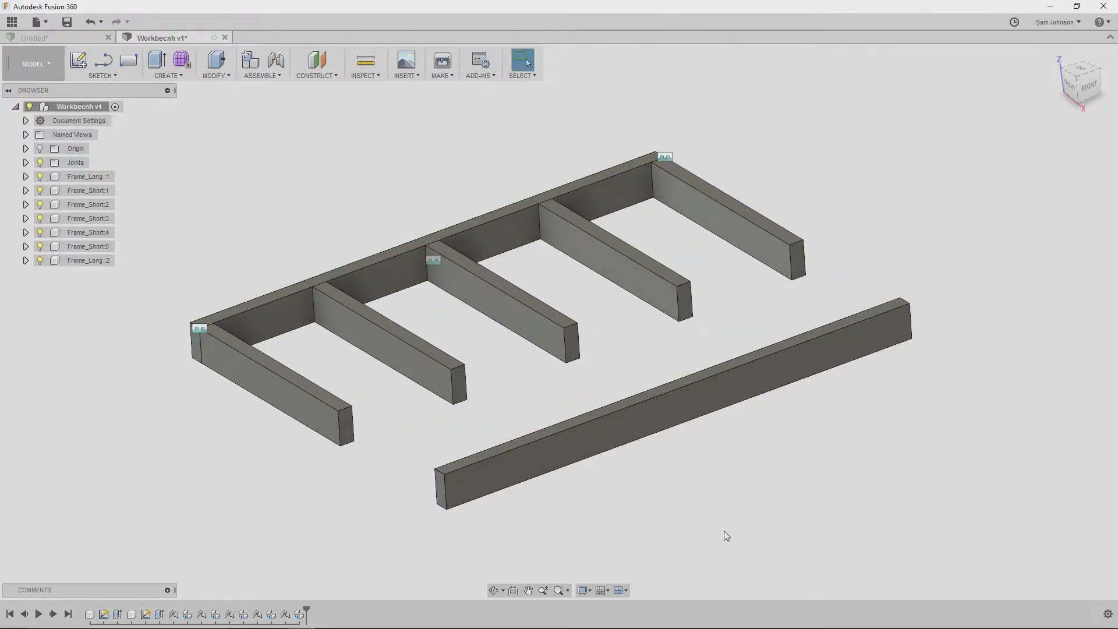
Create a rigid joint from the second long board's upper inner end corner to the far-end short board's upper outer corner, with zero offsets.
left_click(276, 60)
middle_click_drag(649, 352, 558, 237, "shift")
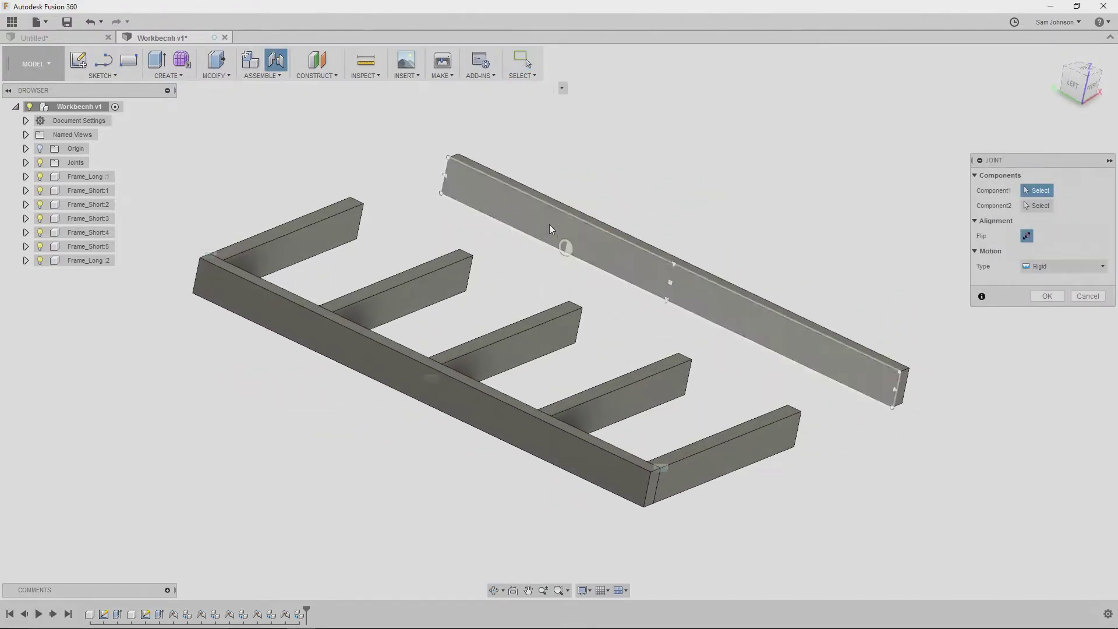
scroll(448, 160, "up", 8)
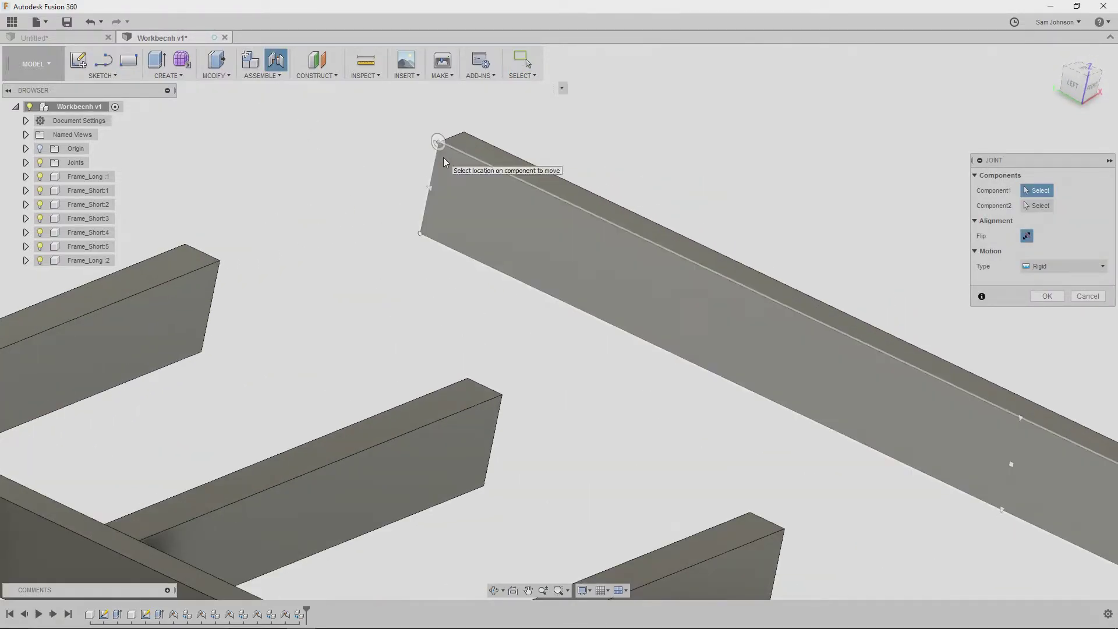
left_click(443, 158)
middle_click_drag(332, 180, 197, 198, "shift")
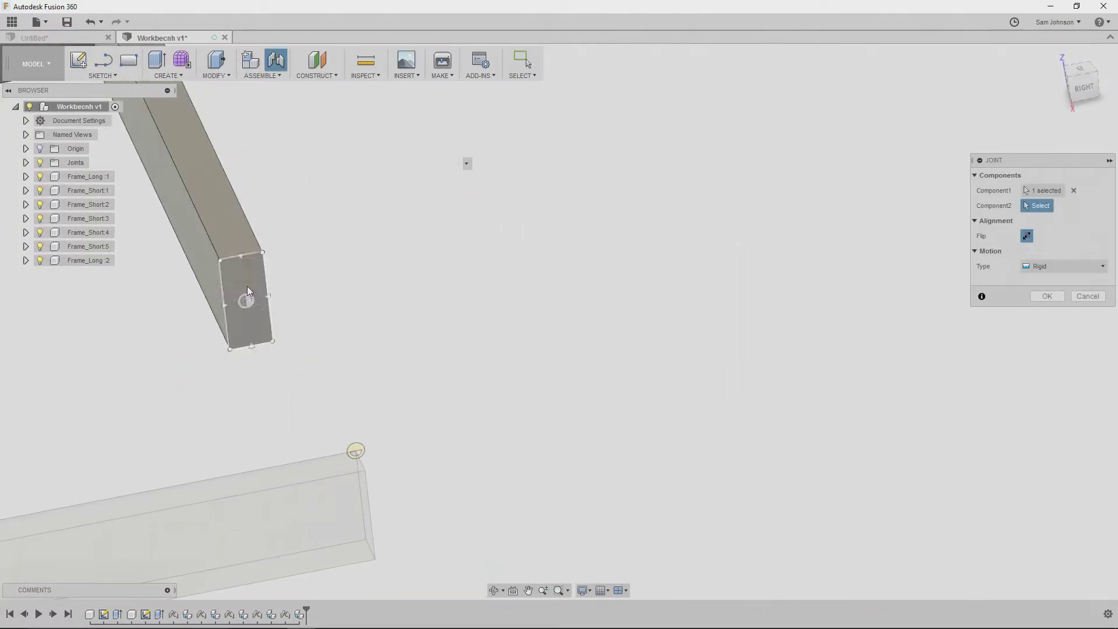
left_click(257, 268)
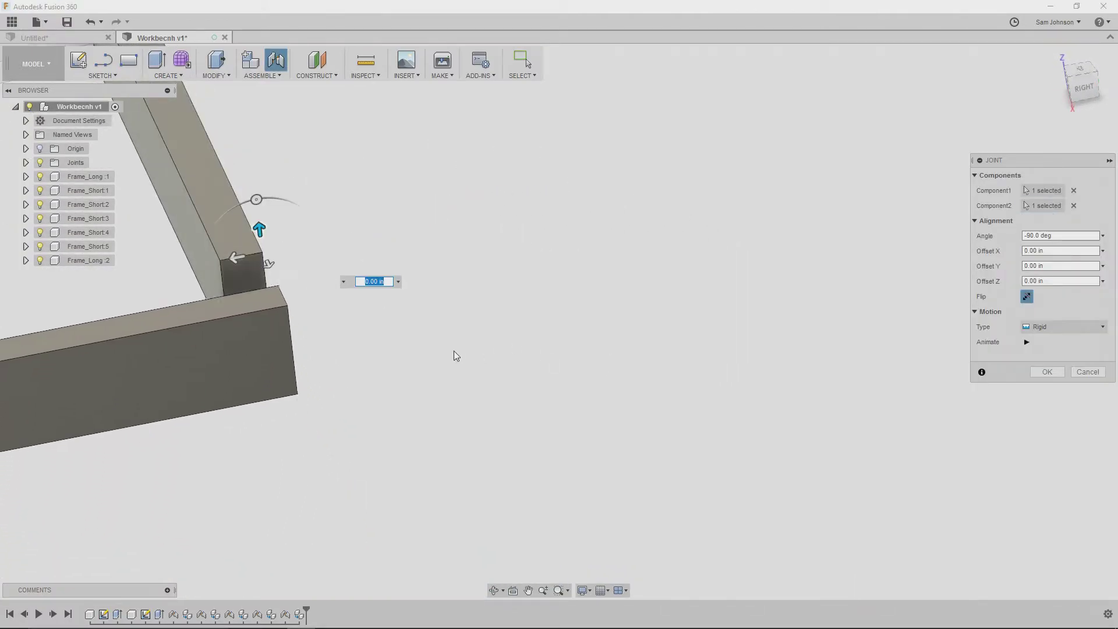
middle_click_drag(590, 370, 885, 394)
left_click(1047, 372)
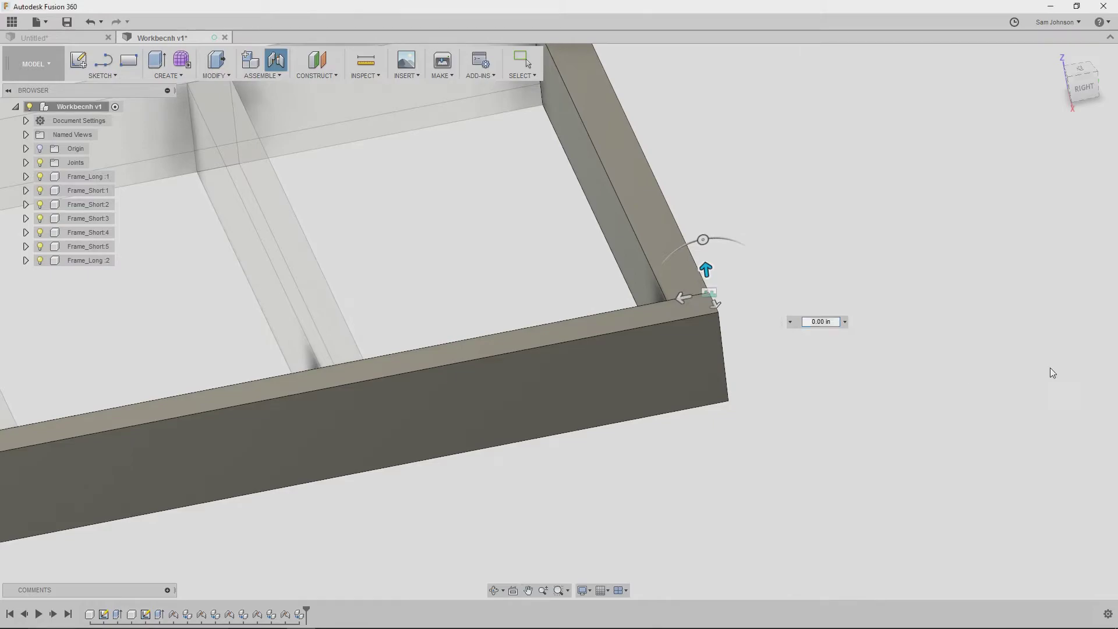
Hide all joint symbols on the completed top frame.
scroll(829, 413, "down", 6)
middle_click_drag(771, 374, 716, 434, "shift")
middle_click_drag(635, 382, 601, 369)
middle_click_drag(562, 333, 568, 338)
mouse_move(708, 506)
middle_mouse_down("shift")
mouse_move(690, 465)
mouse_move(696, 490)
mouse_move(714, 493)
middle_mouse_up("shift")
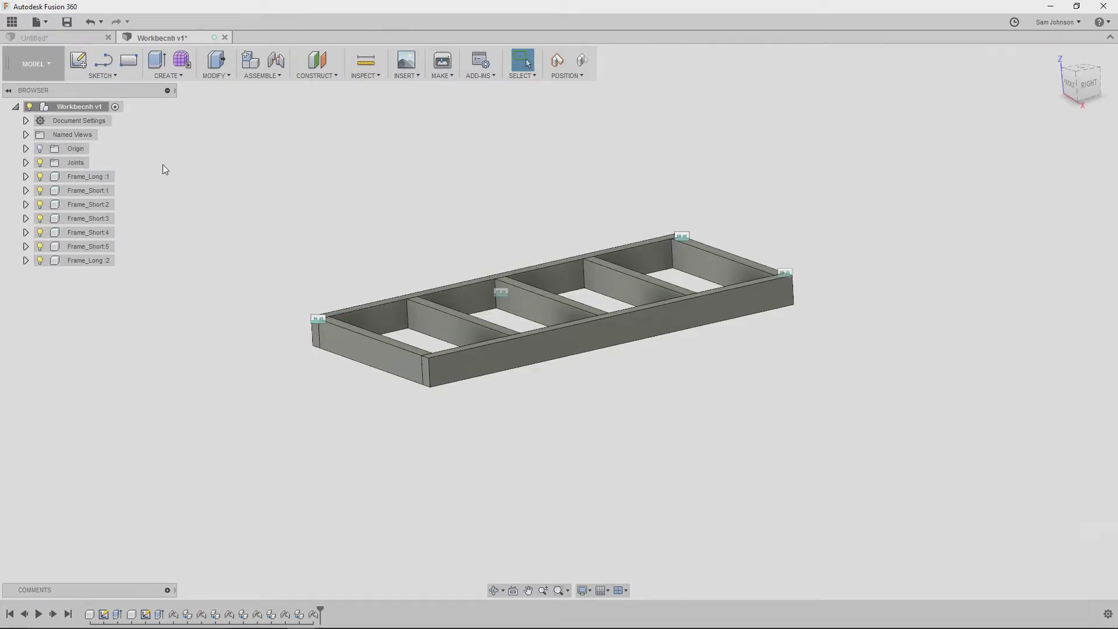
mouse_move(398, 228)
middle_mouse_down()
mouse_move(398, 290)
mouse_move(435, 307)
mouse_move(389, 237)
middle_mouse_up()
scroll(433, 305, "up", 3)
left_click(40, 162)
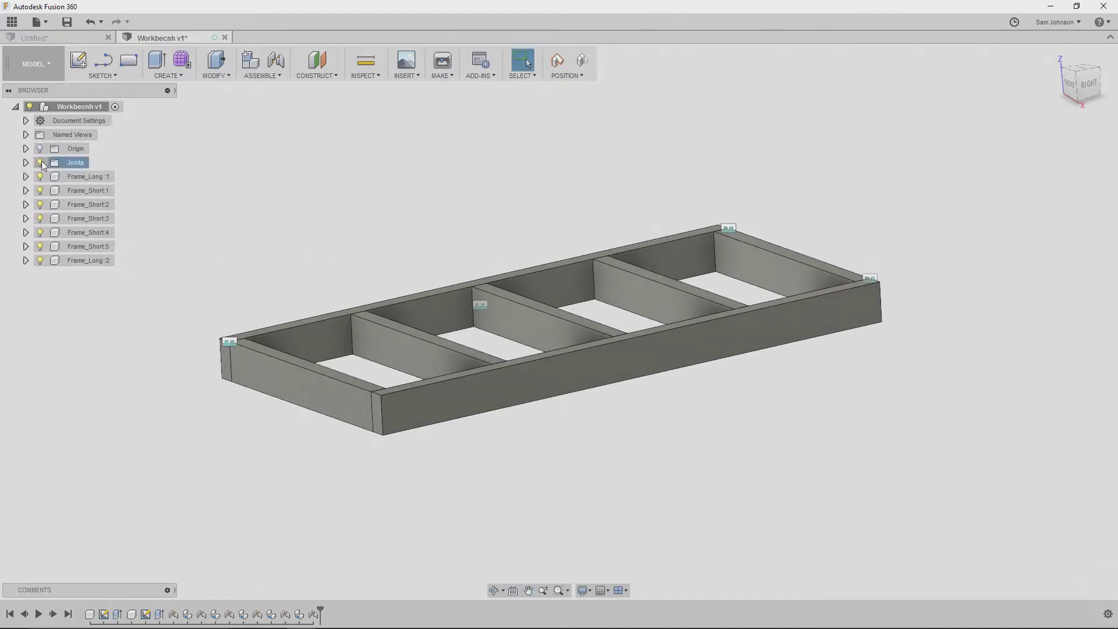
middle_click_drag(285, 180, 310, 190, "shift")
left_click(39, 162)
left_click(40, 161)
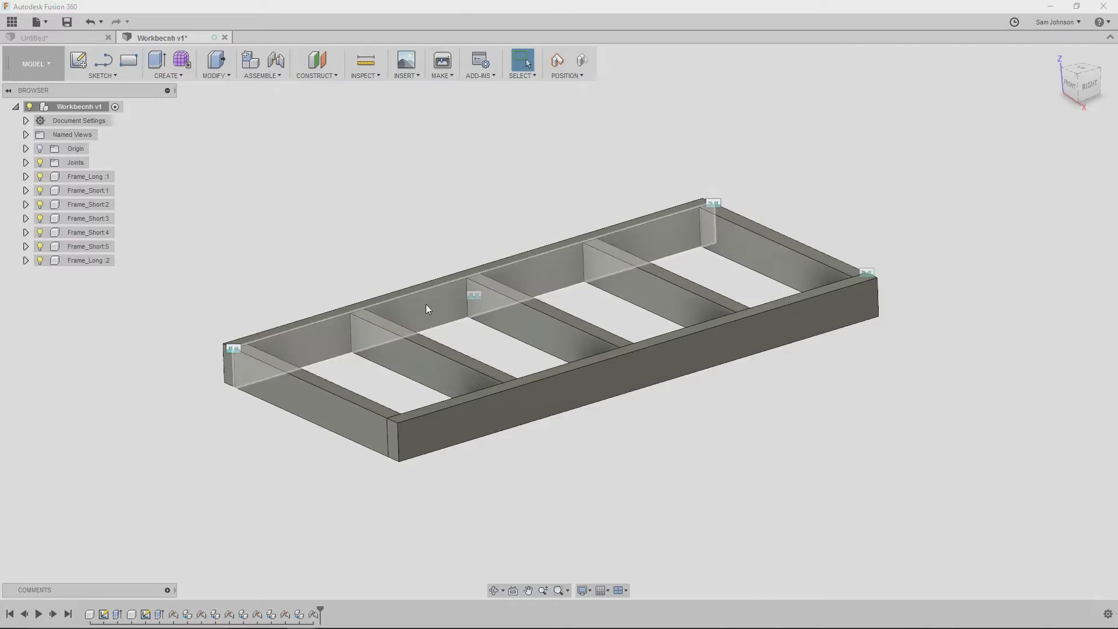
left_click(40, 163)
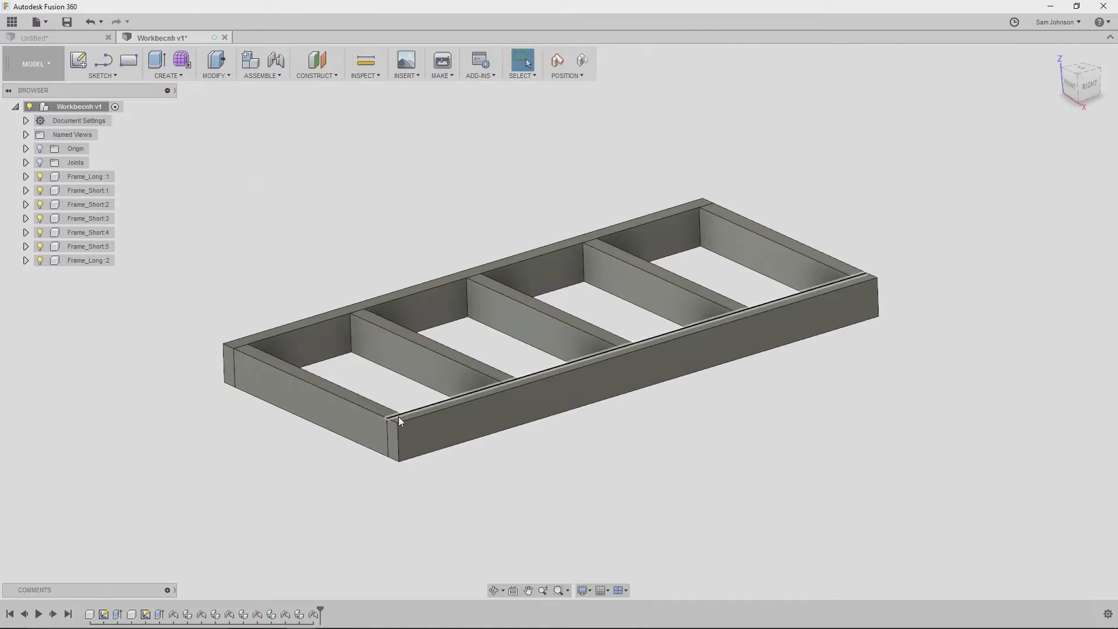
mouse_move(653, 477)
middle_mouse_down("shift")
mouse_move(636, 454)
mouse_move(662, 482)
mouse_move(637, 467)
mouse_move(663, 478)
middle_mouse_up("shift")
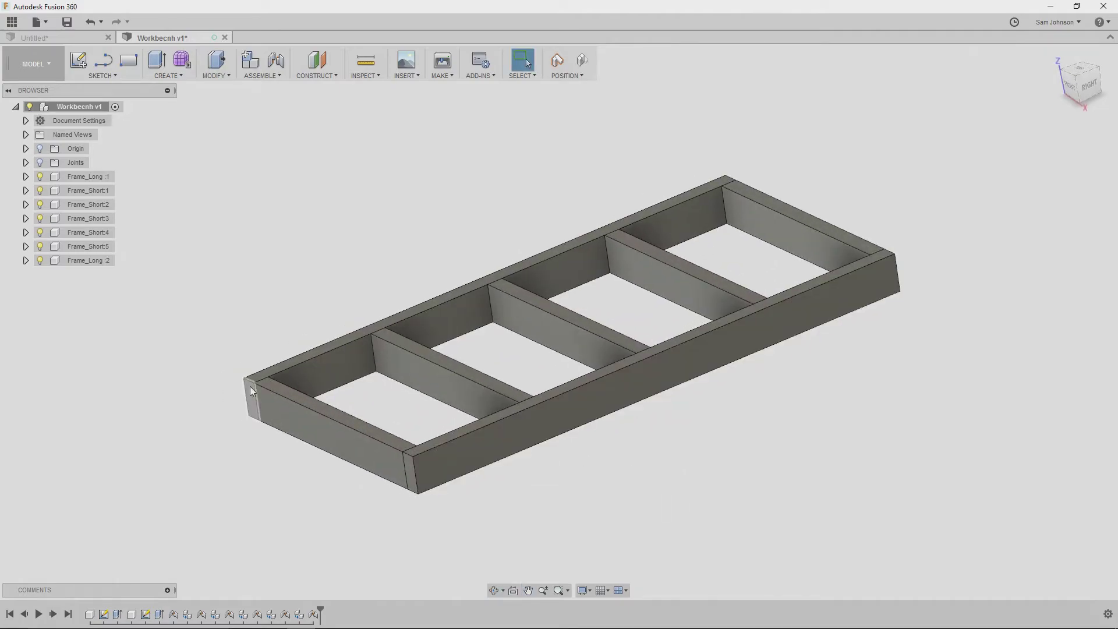
Apply the Pine wood physical material to all two long and five short frame boards.
left_click(89, 176)
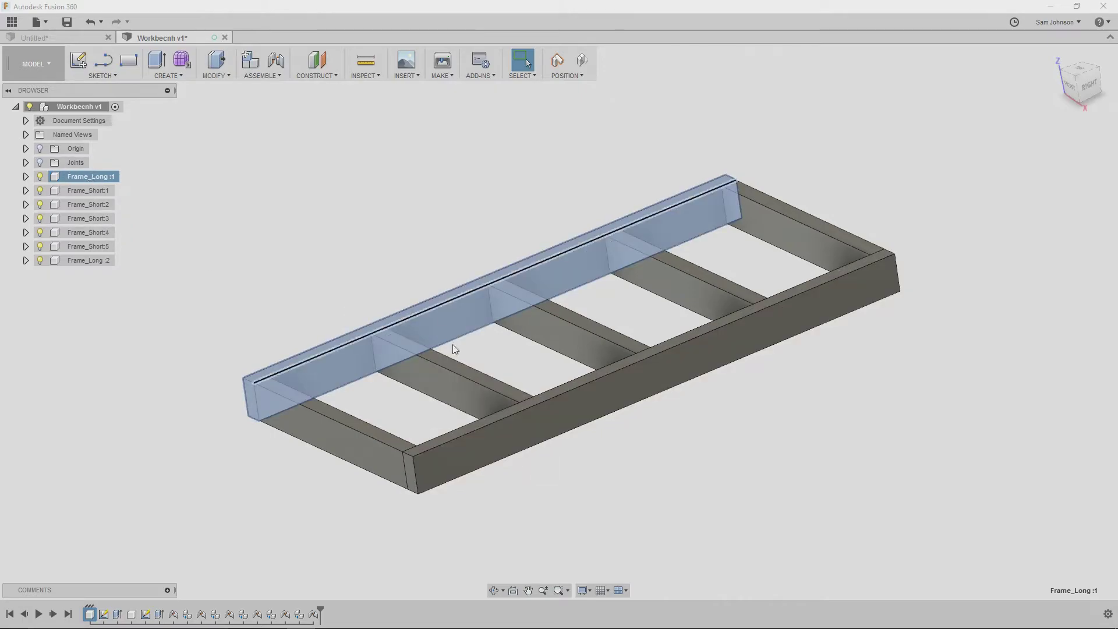
left_click(88, 261, "shift")
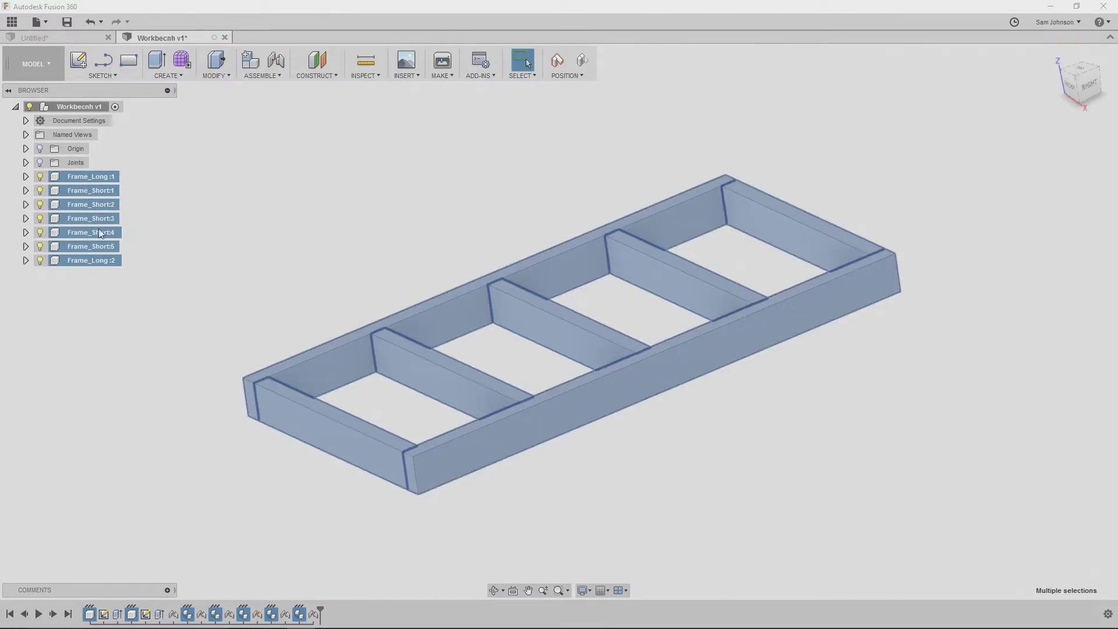
right_click(83, 205)
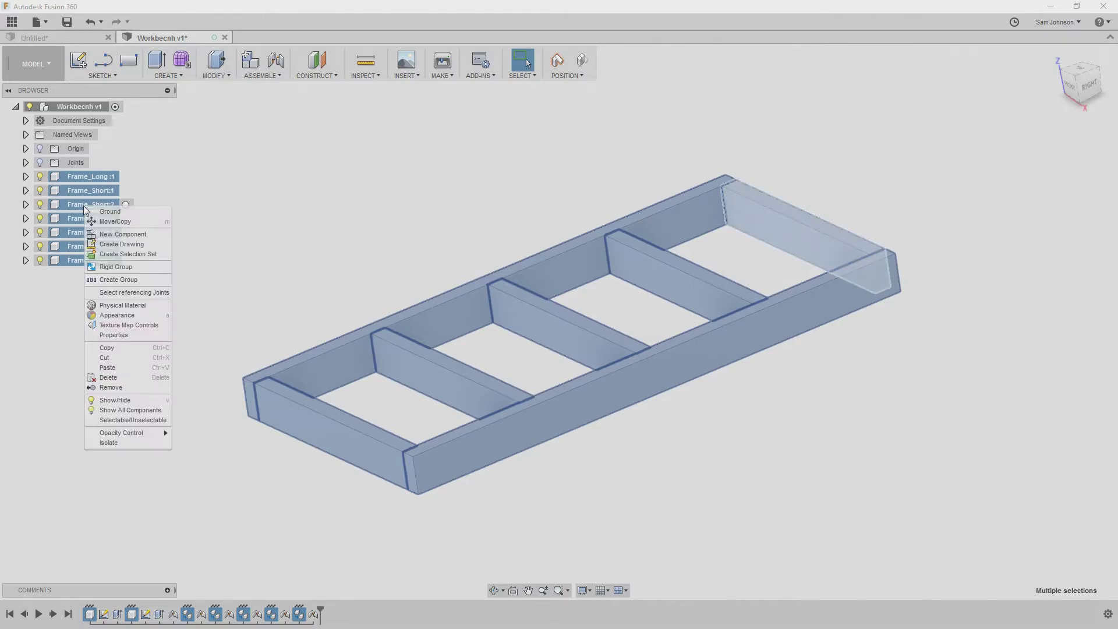
left_click(122, 305)
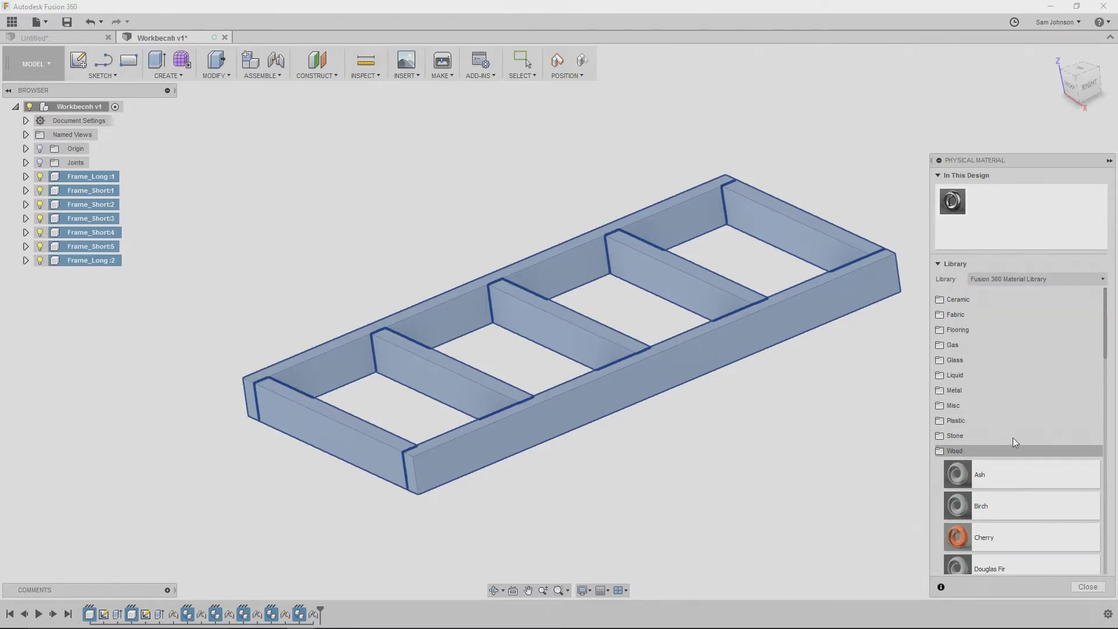
left_click_drag(1108, 337, 1110, 466)
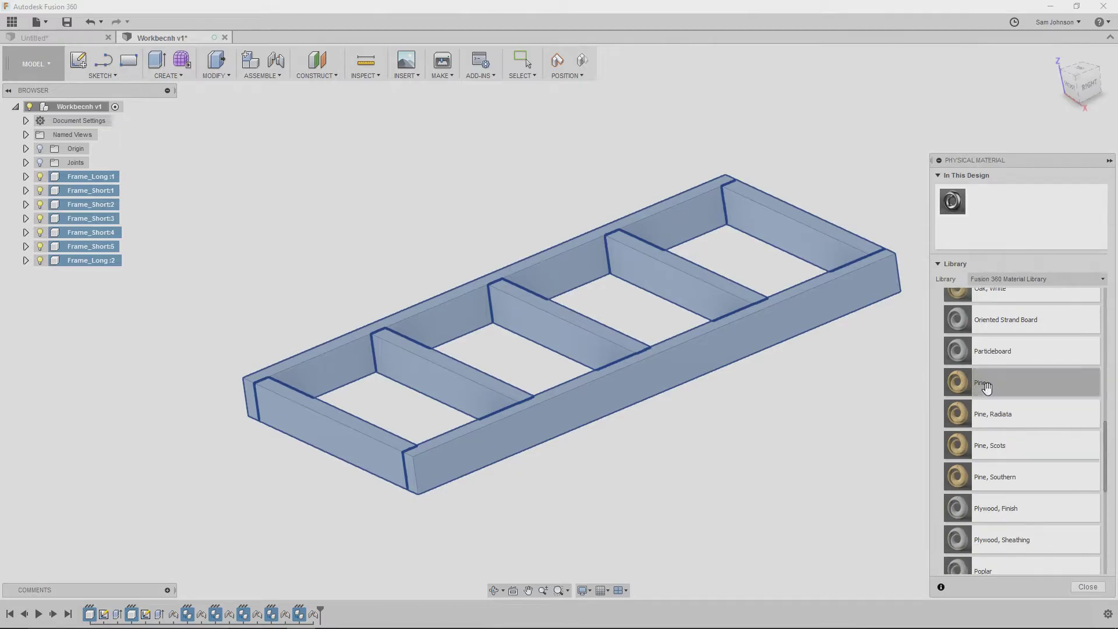
left_click_drag(862, 410, 705, 359)
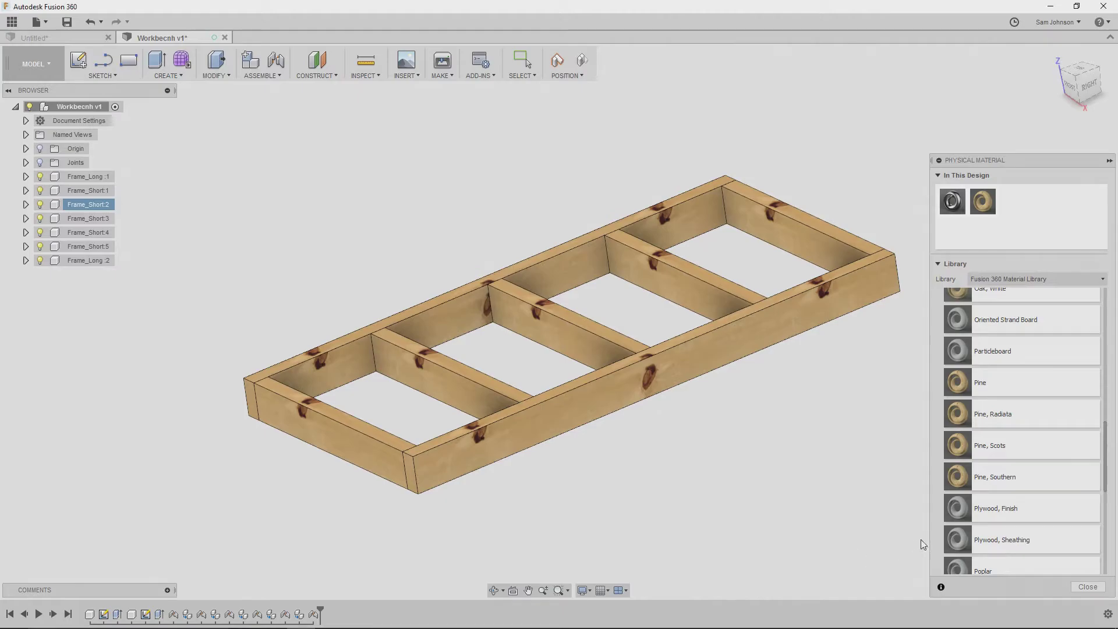
left_click(1098, 591)
Create a new component in the top-level workbench assembly and name it Leg.
scroll(783, 483, "down", 1)
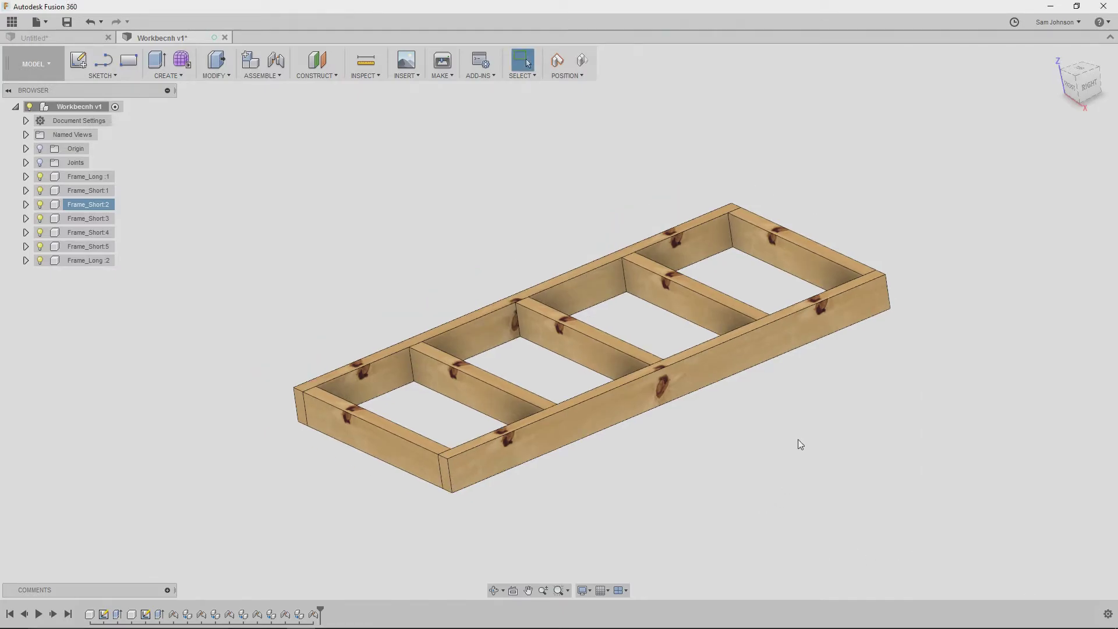
middle_click_drag(749, 379, 860, 424, "shift")
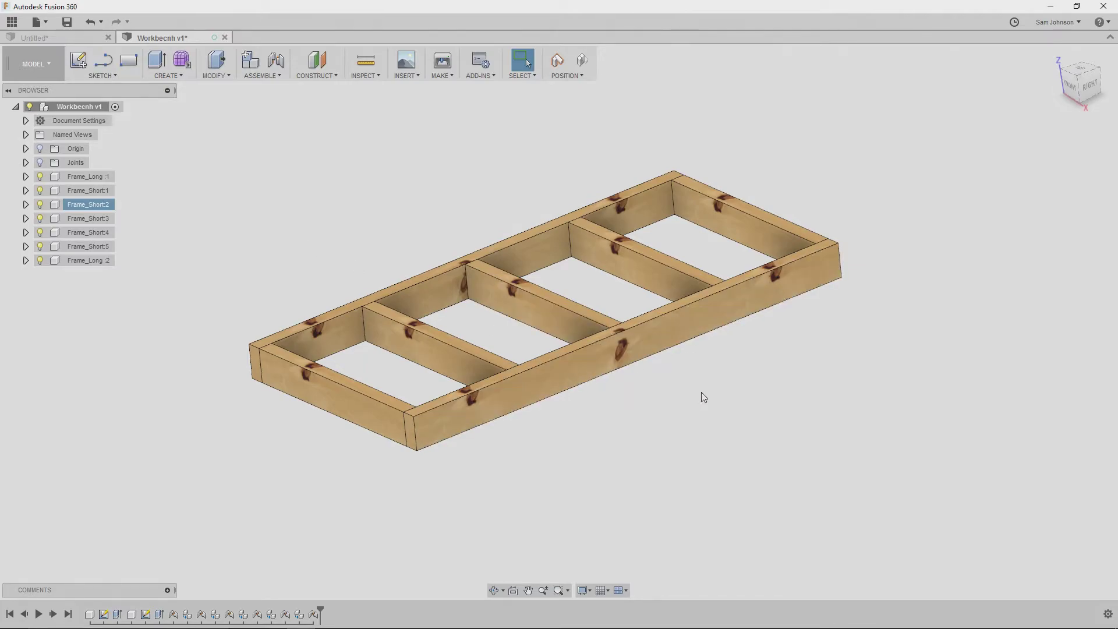
middle_click_drag(811, 533, 719, 499, "shift")
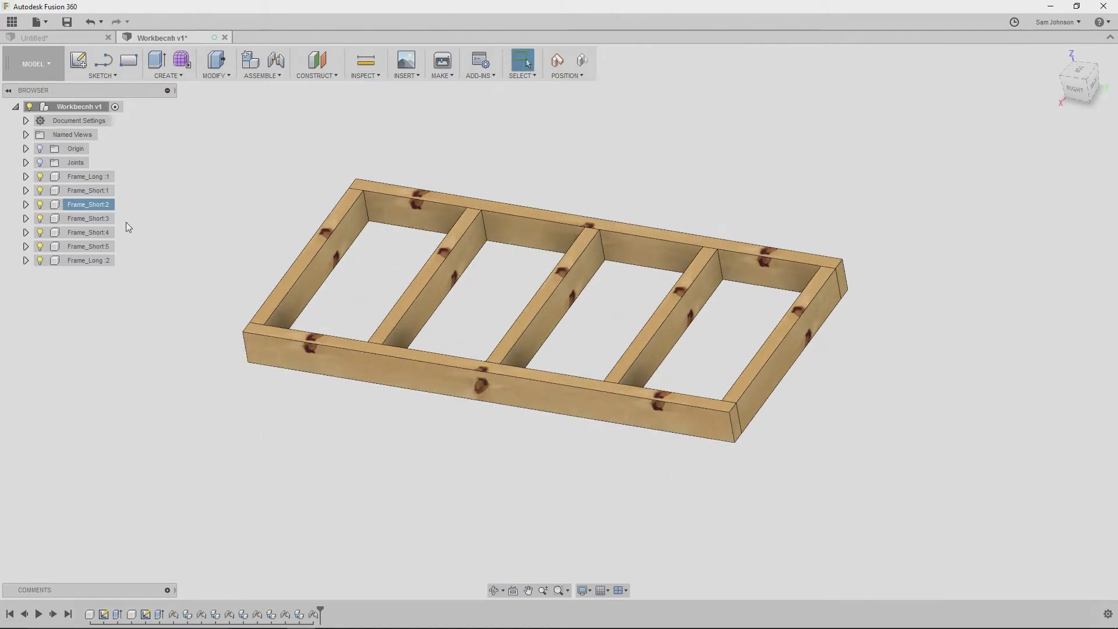
left_click(78, 107)
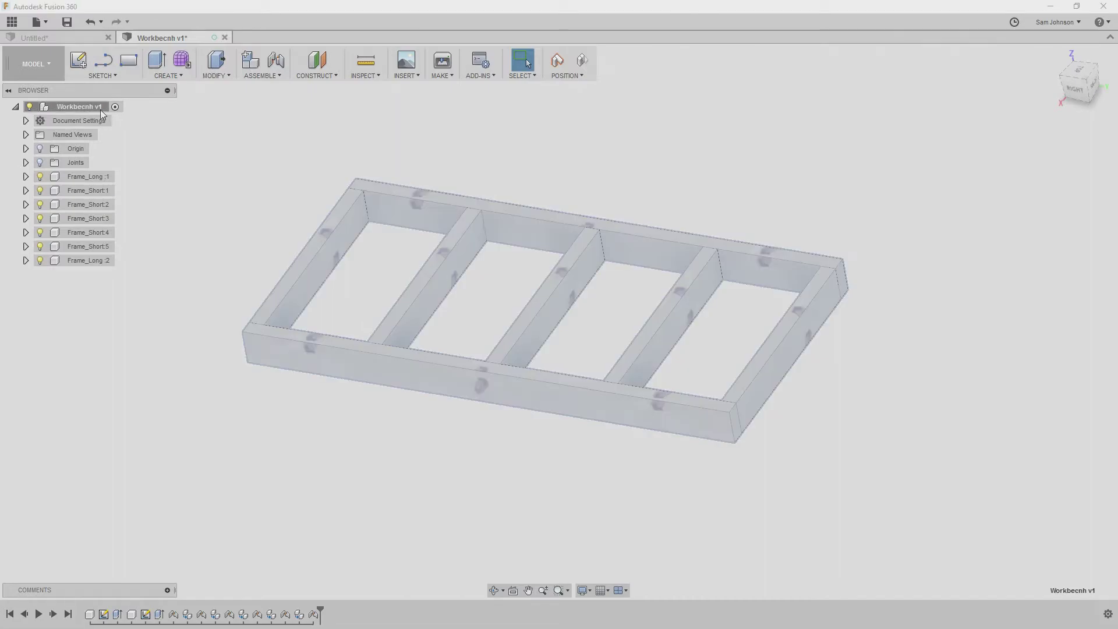
right_click(86, 110)
left_click(106, 116)
double_click(94, 277)
key("BackSpace")
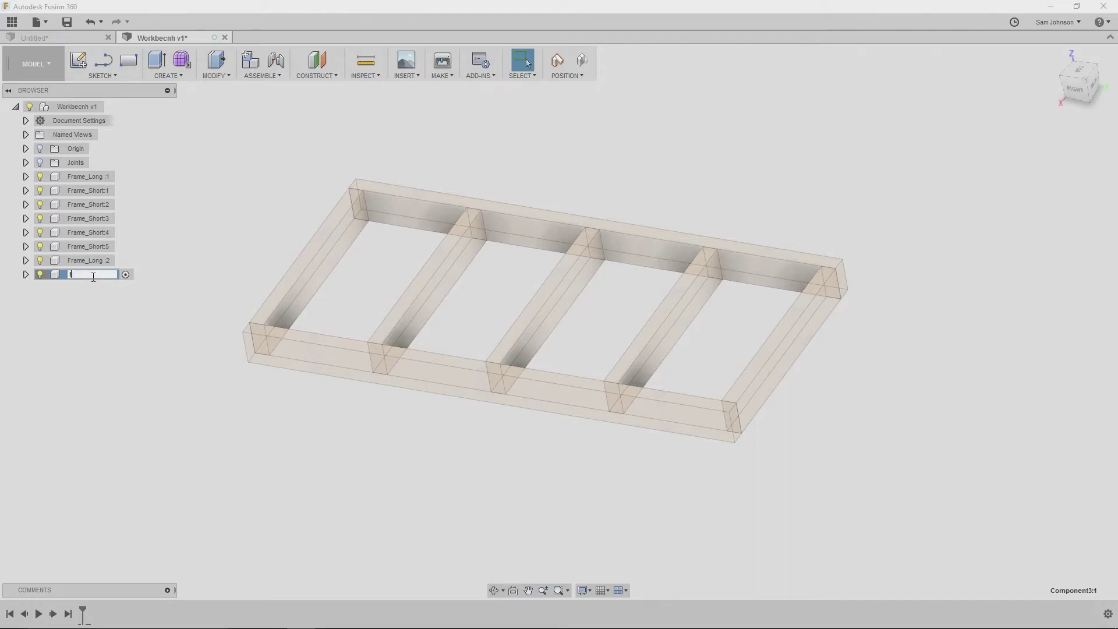
key("Return")
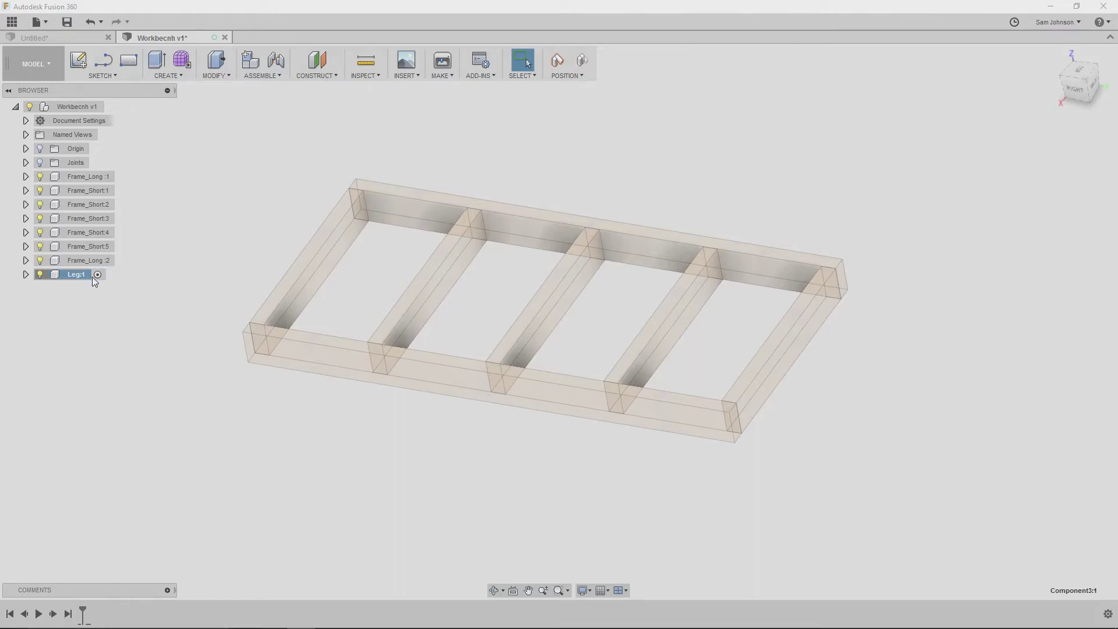
Sketch a 3.5 by 3.5 in rectangle on the long board's top face plane, inside the frame's end bay.
left_click(129, 65)
left_click(568, 321)
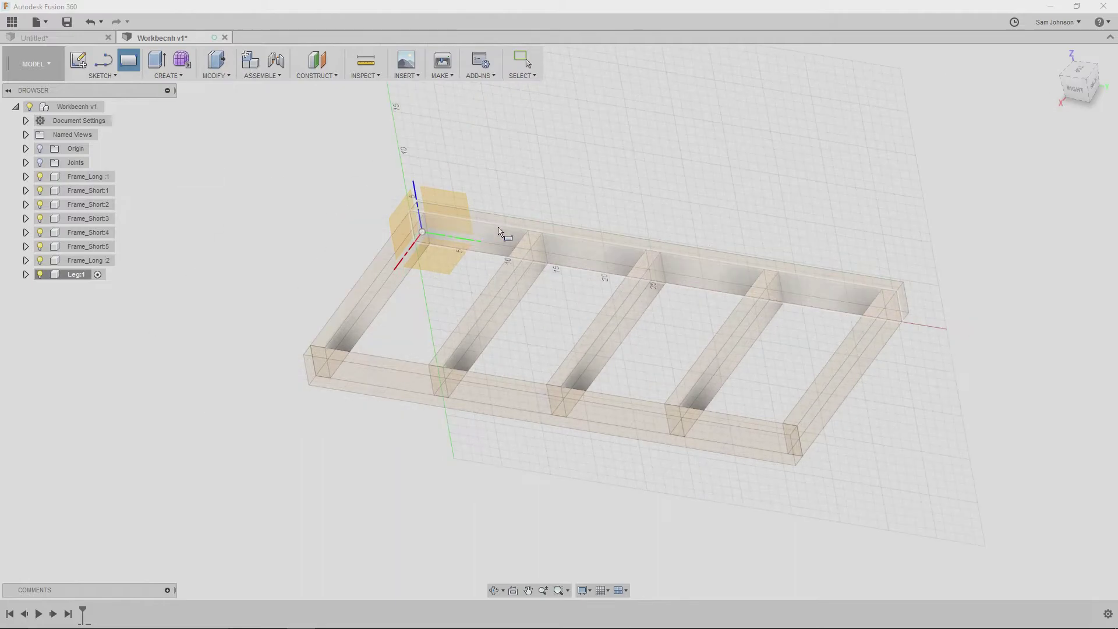
scroll(662, 225, "up", 8)
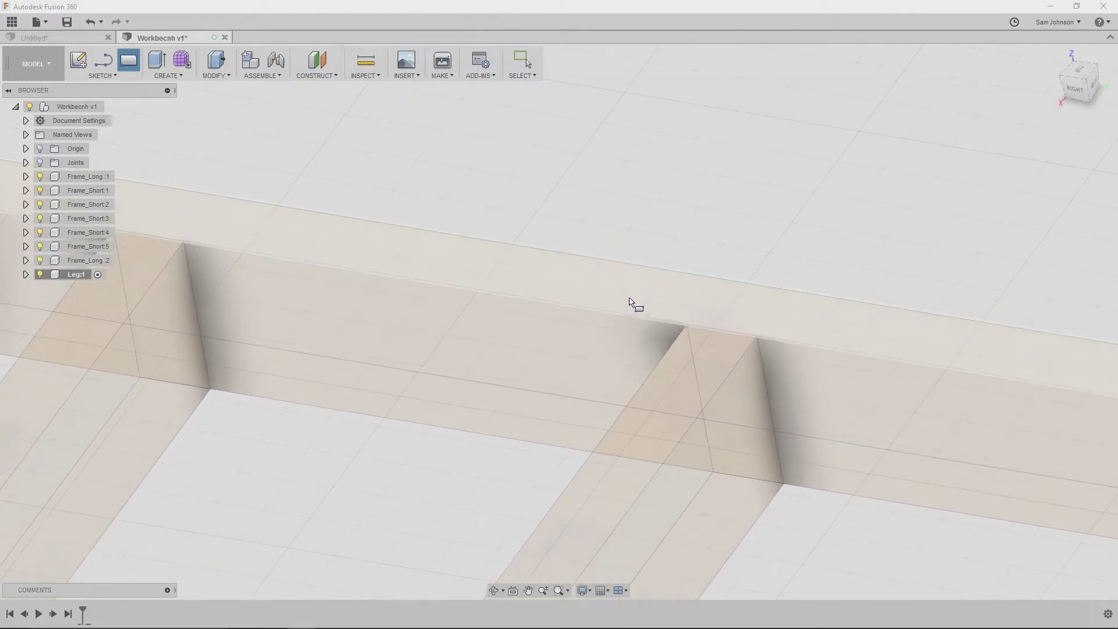
left_click(629, 298)
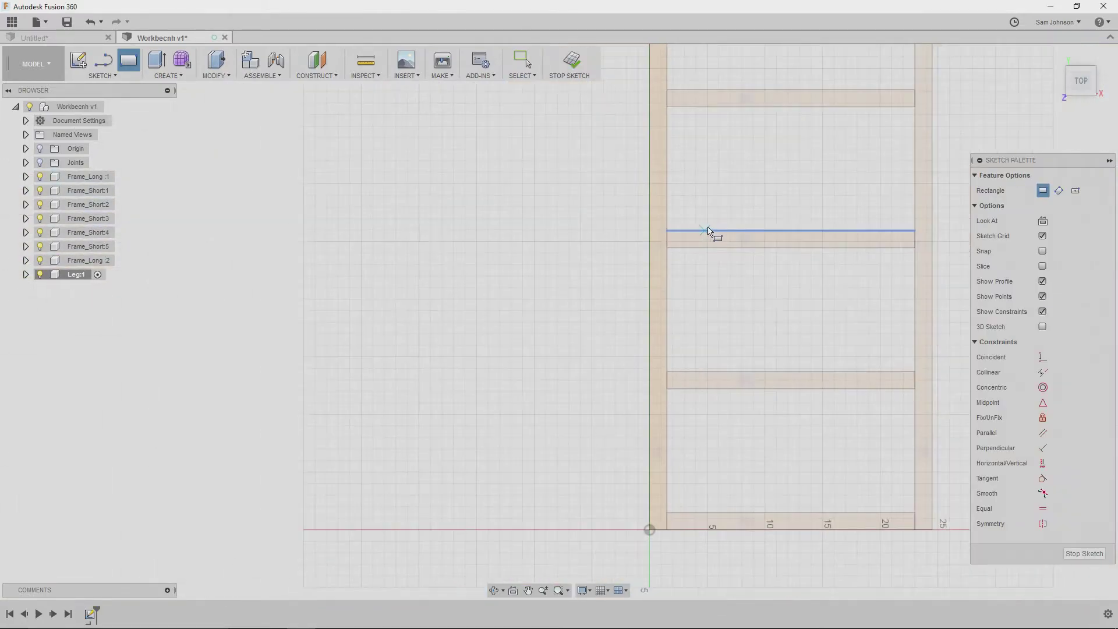
scroll(559, 339, "down", 4)
left_click(1094, 56)
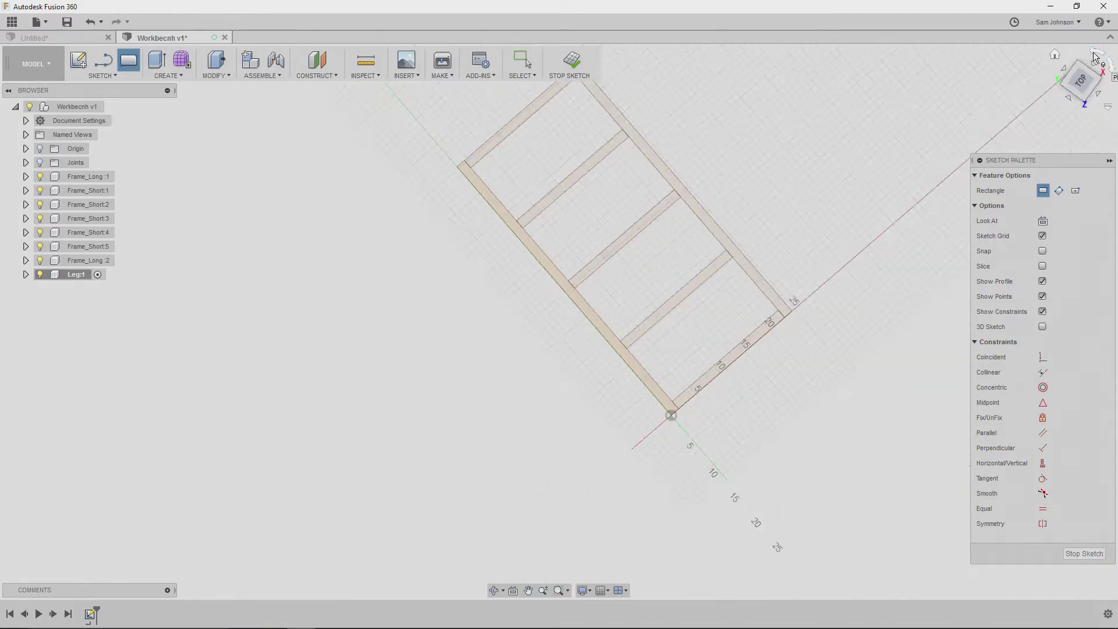
scroll(408, 143, "up", 6)
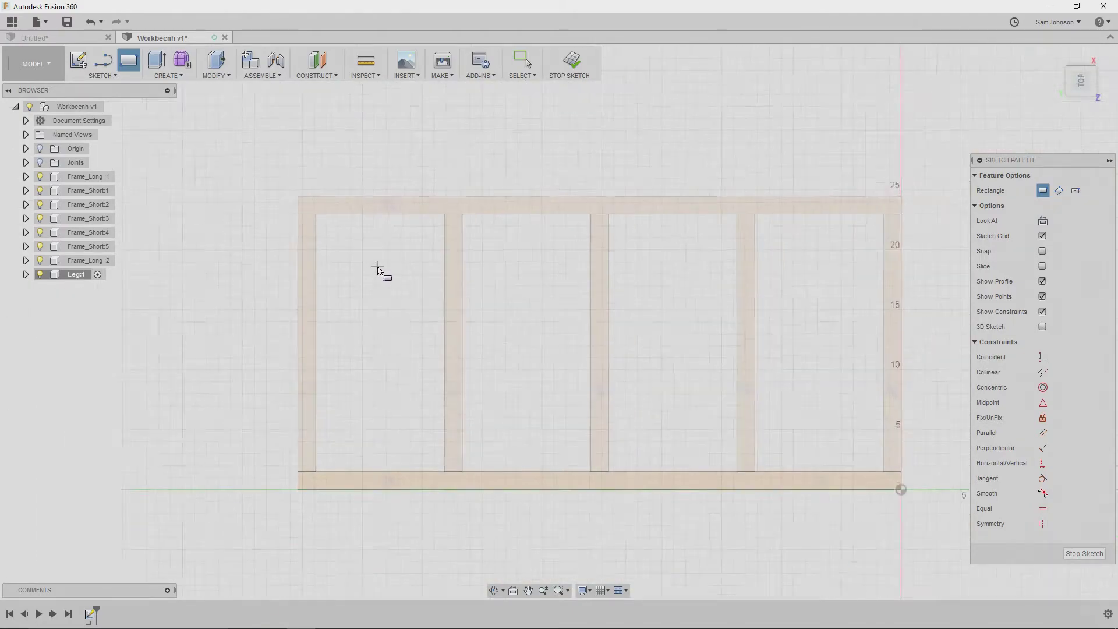
scroll(377, 269, "down", 2)
left_click(358, 260)
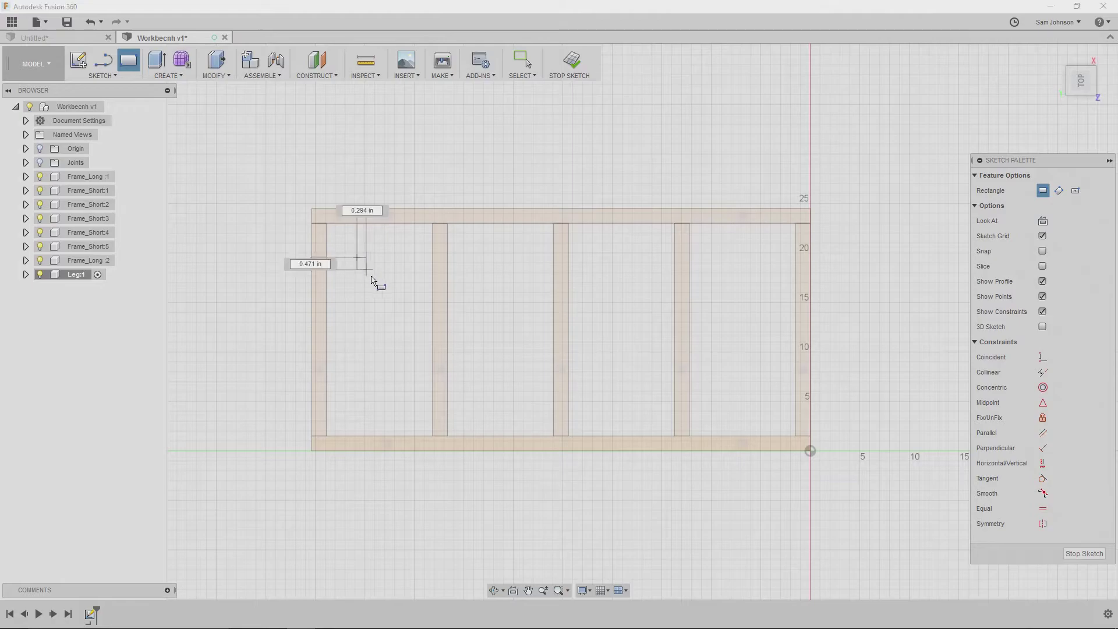
type("3.5")
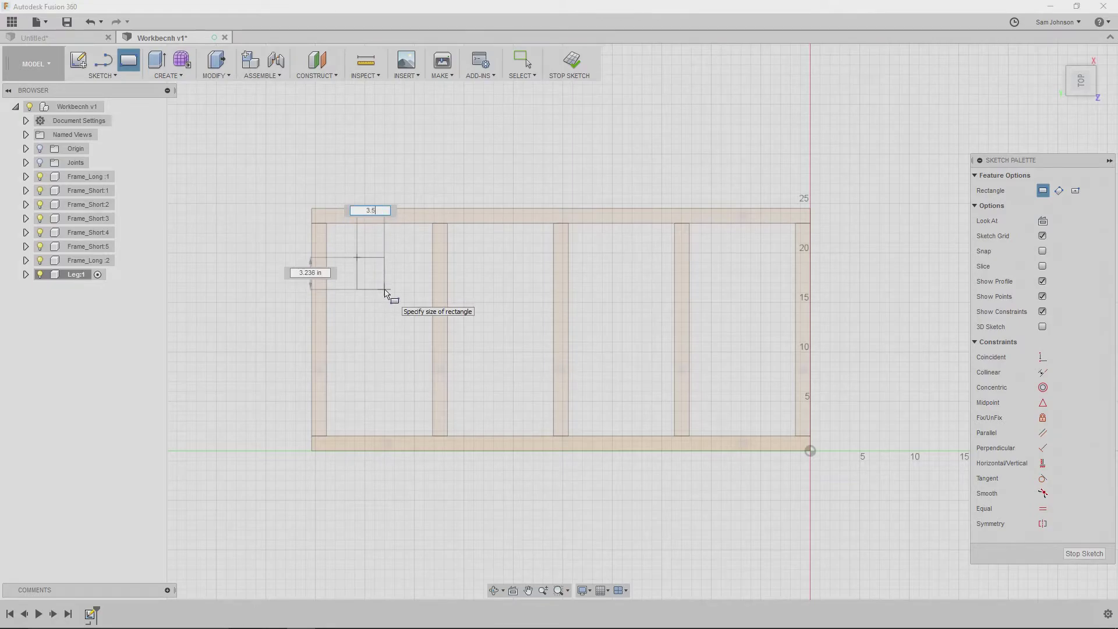
key("Tab")
type("3.5")
key("Tab")
key("Return")
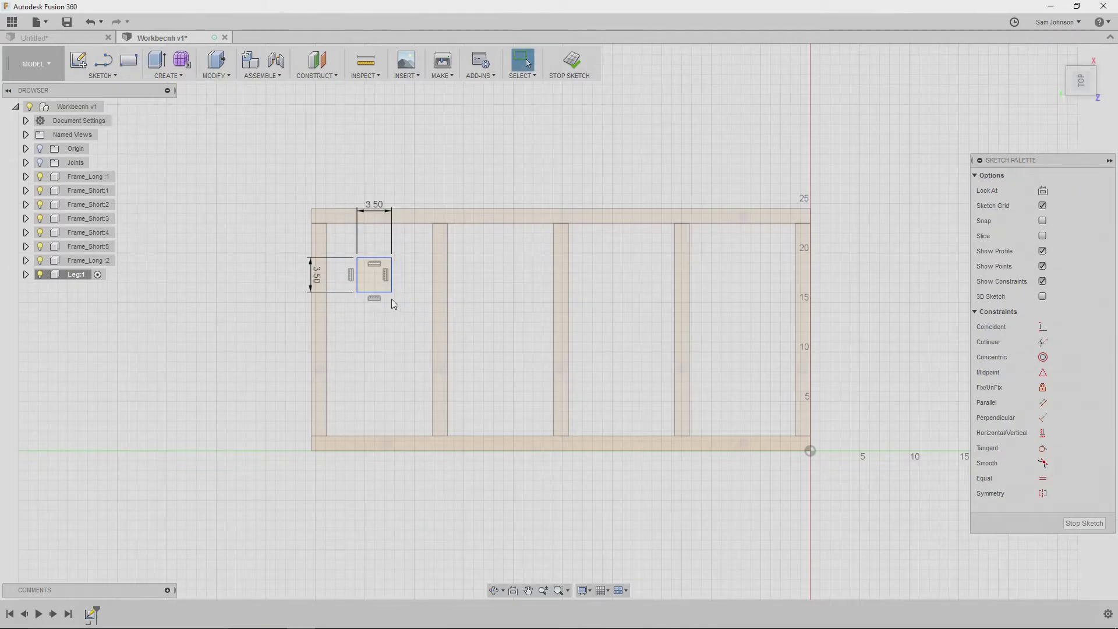
Extrude the leg square downward by -34 in as a new body.
scroll(400, 291, "up", 5)
key("e")
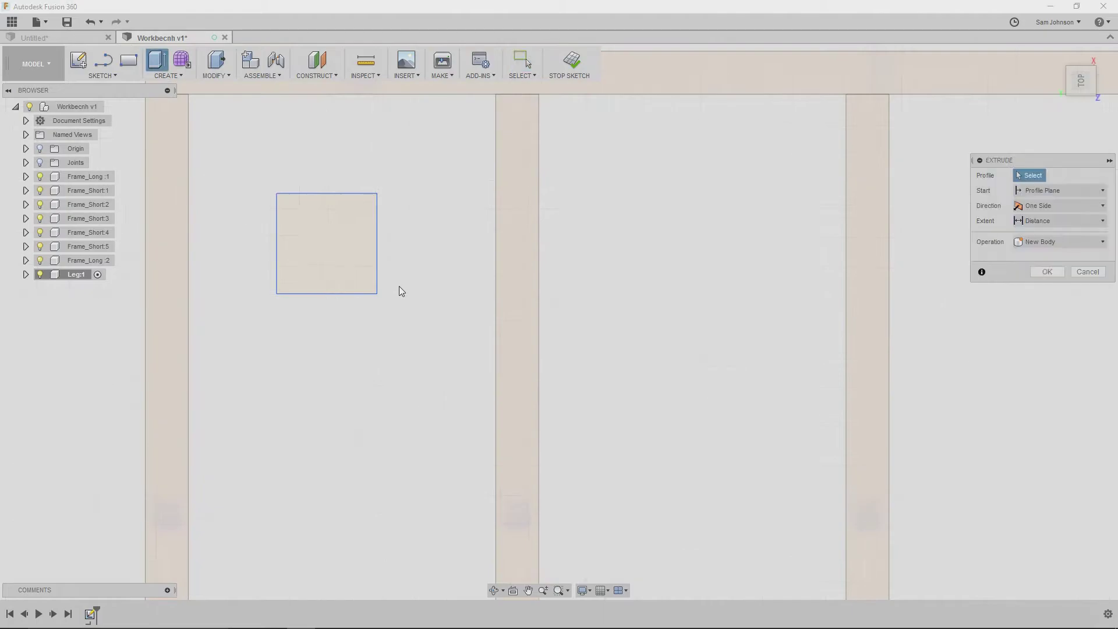
left_click(330, 250)
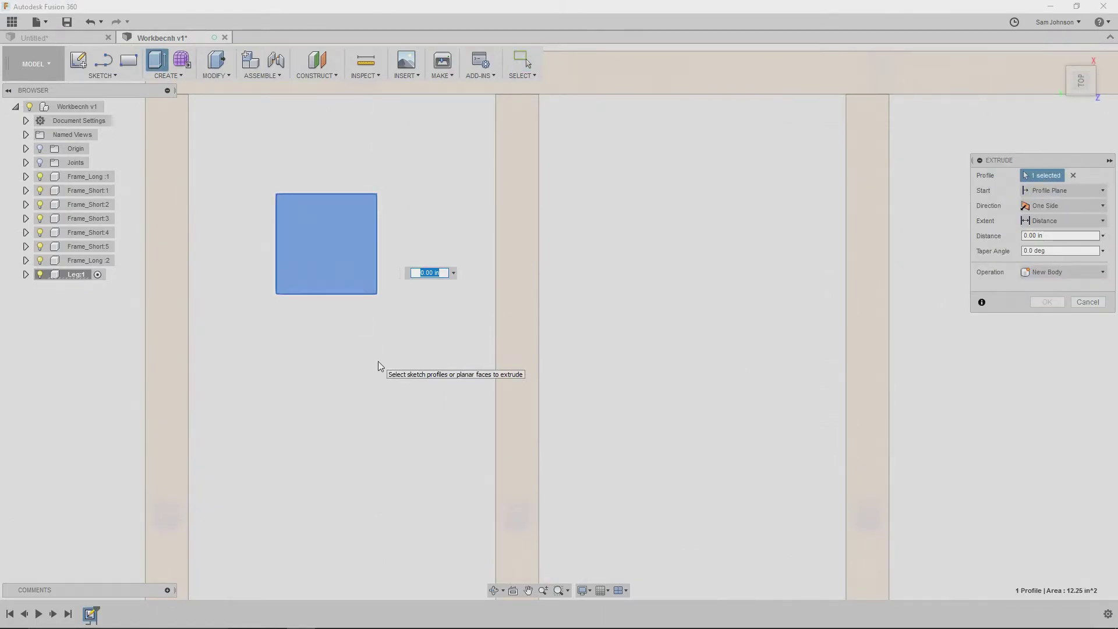
type("34")
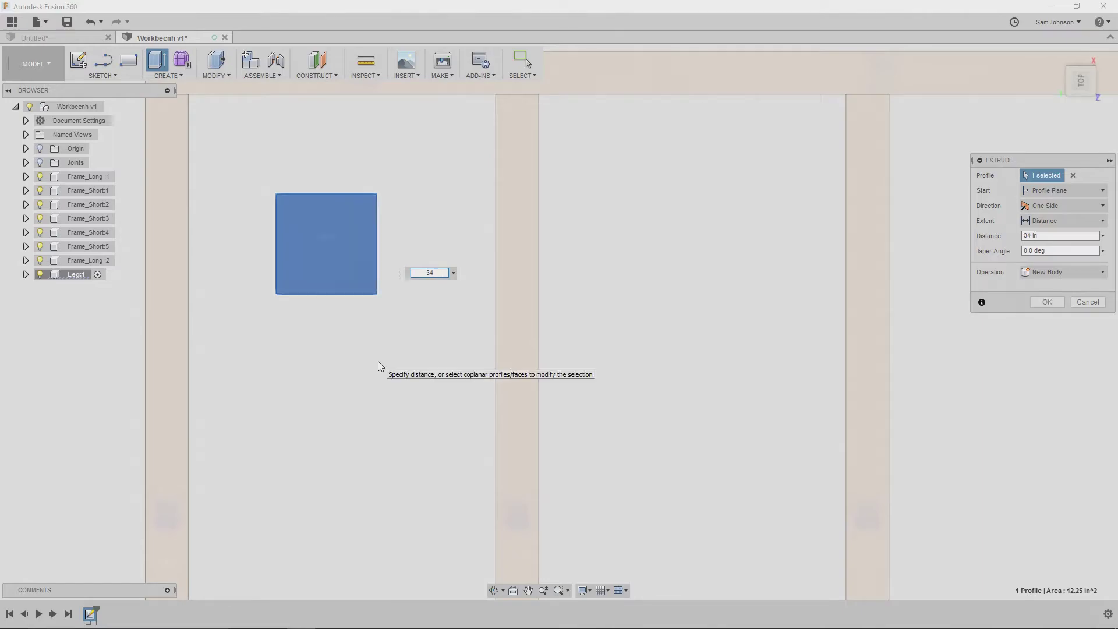
scroll(373, 332, "down", 5)
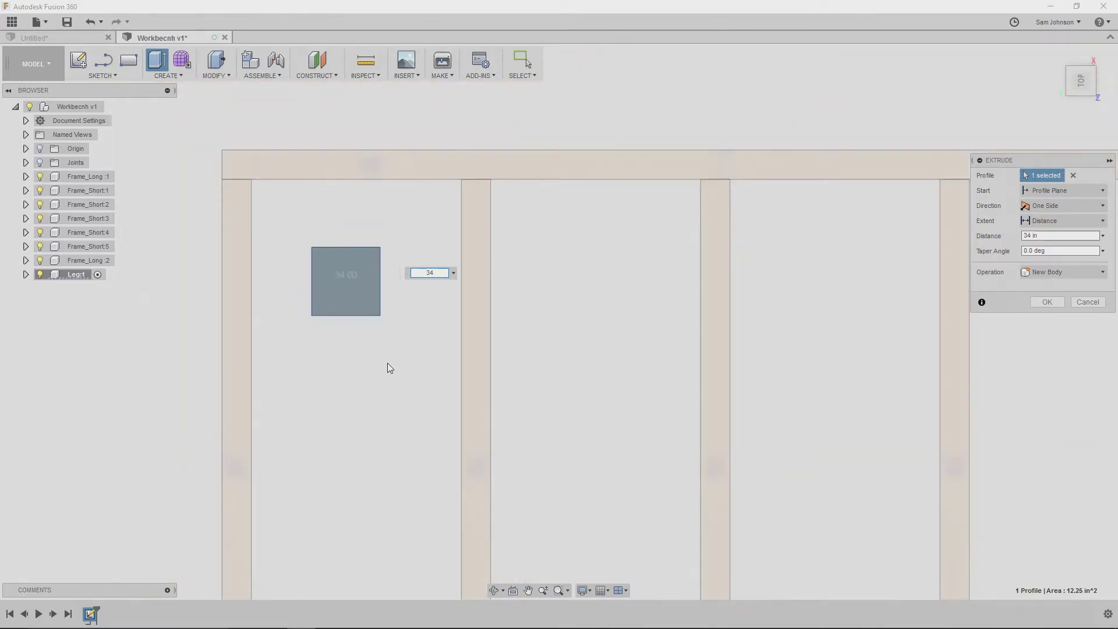
middle_click_drag(407, 379, 425, 292, "shift")
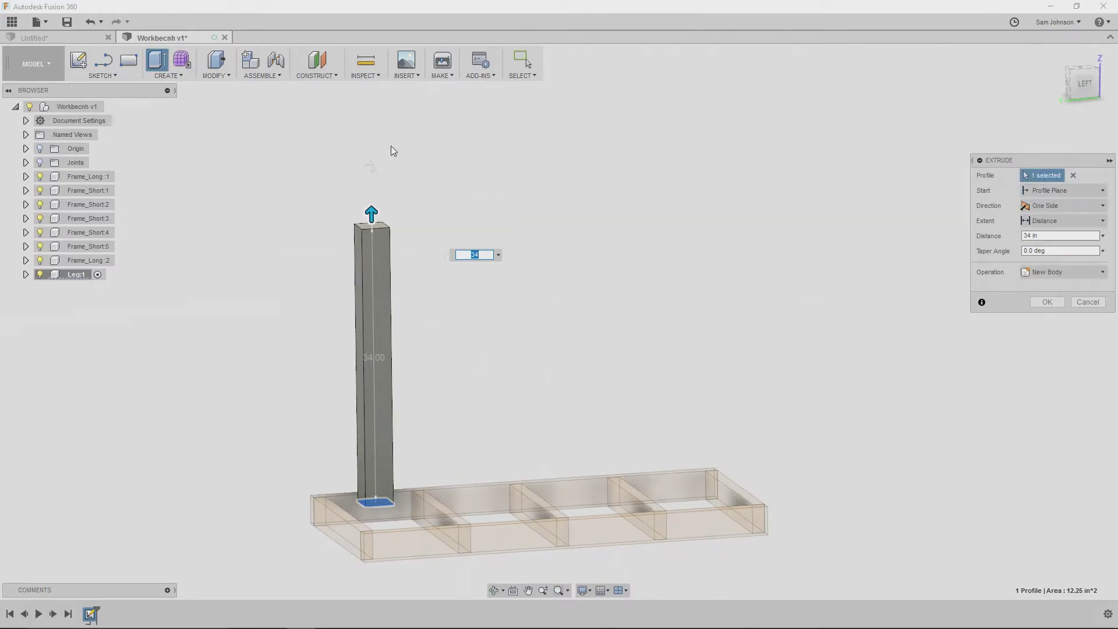
left_click(467, 257)
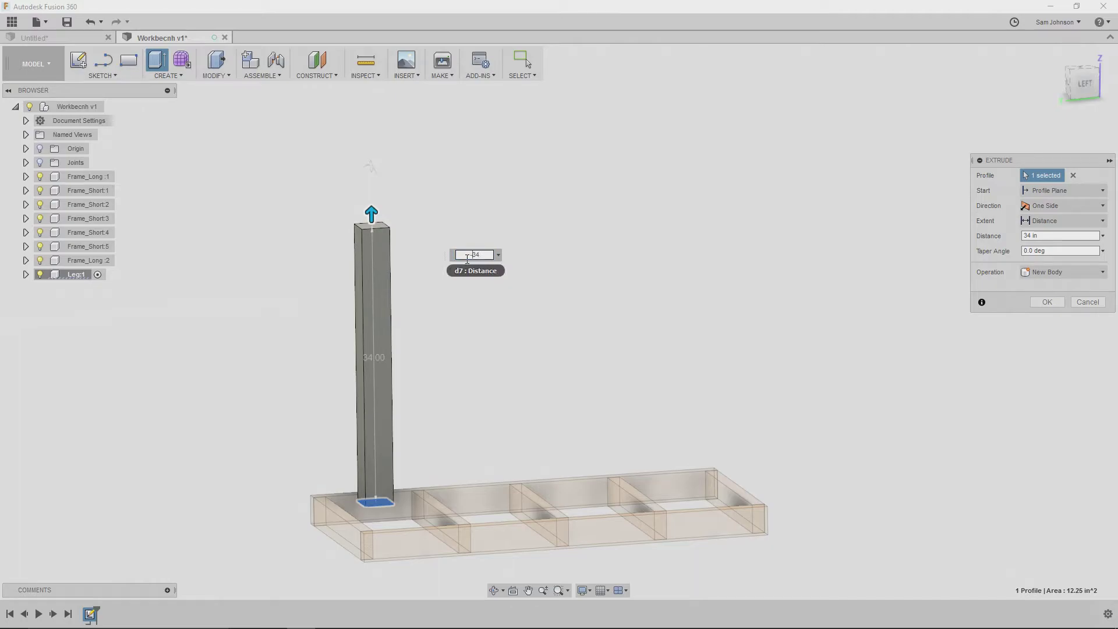
type("-")
key("Return")
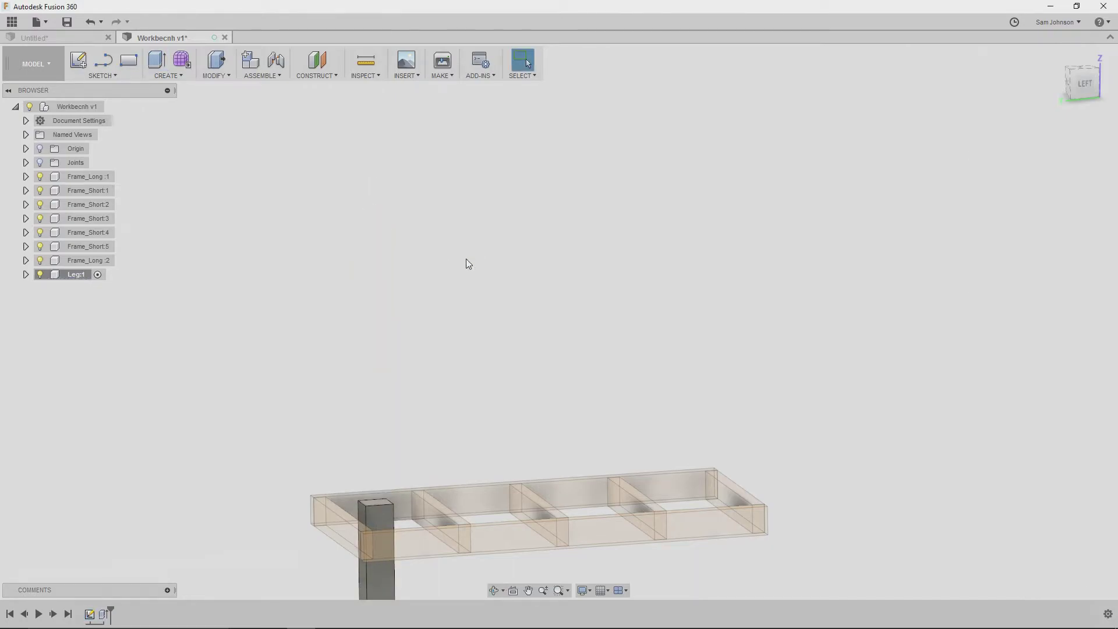
middle_click_drag(657, 282, 687, 113)
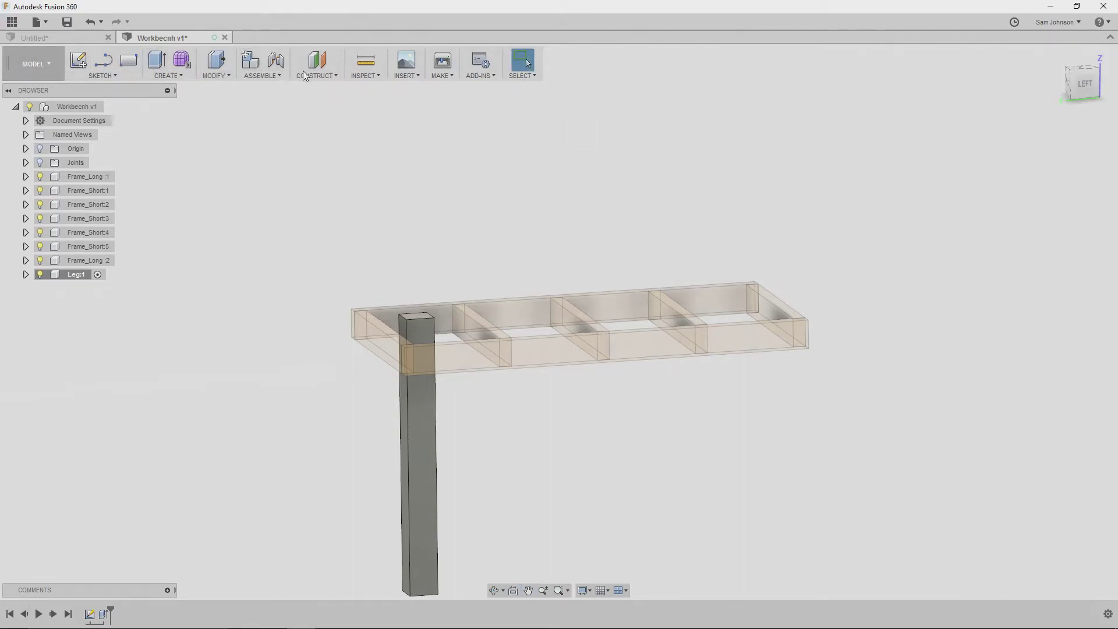
middle_click_drag(580, 413, 541, 428, "shift")
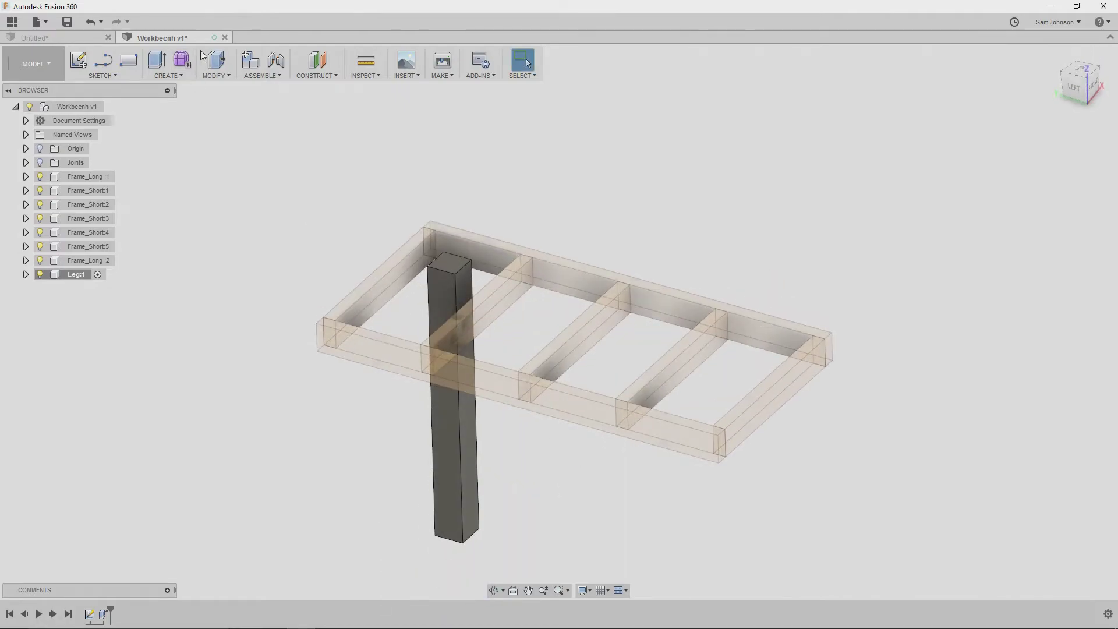
left_click(275, 65)
scroll(431, 262, "up", 5)
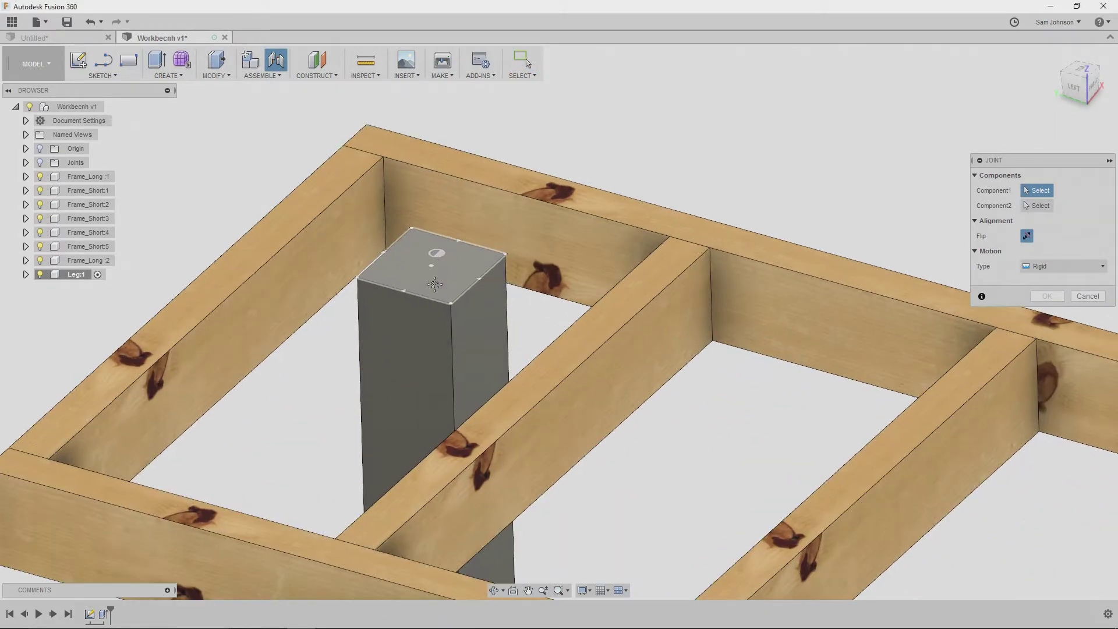
scroll(419, 355, "up", 3)
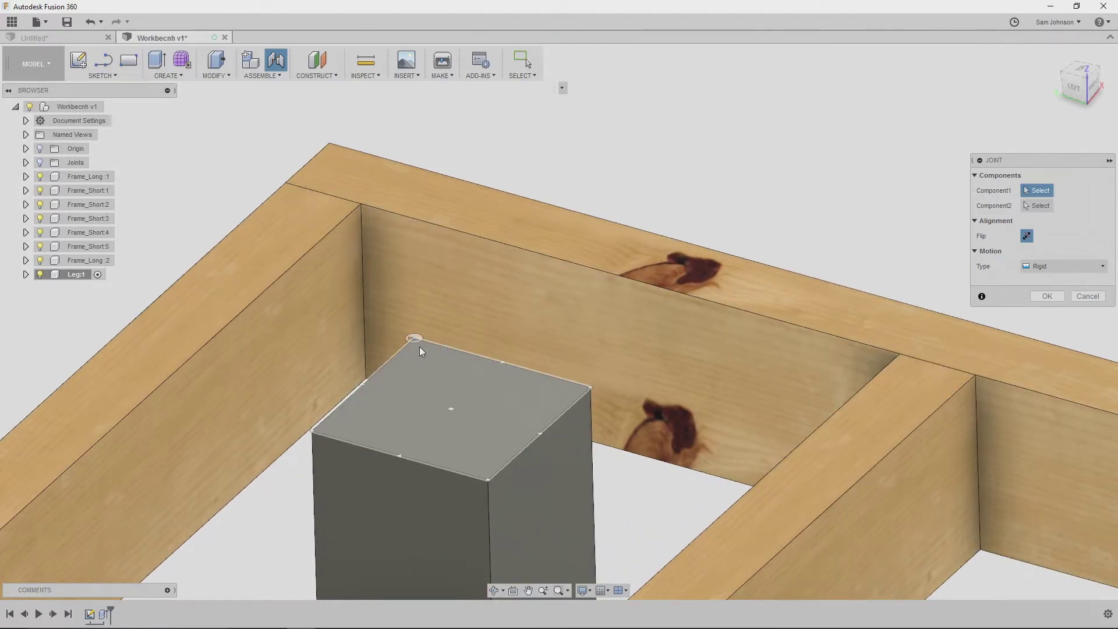
left_click(419, 347)
key("Escape")
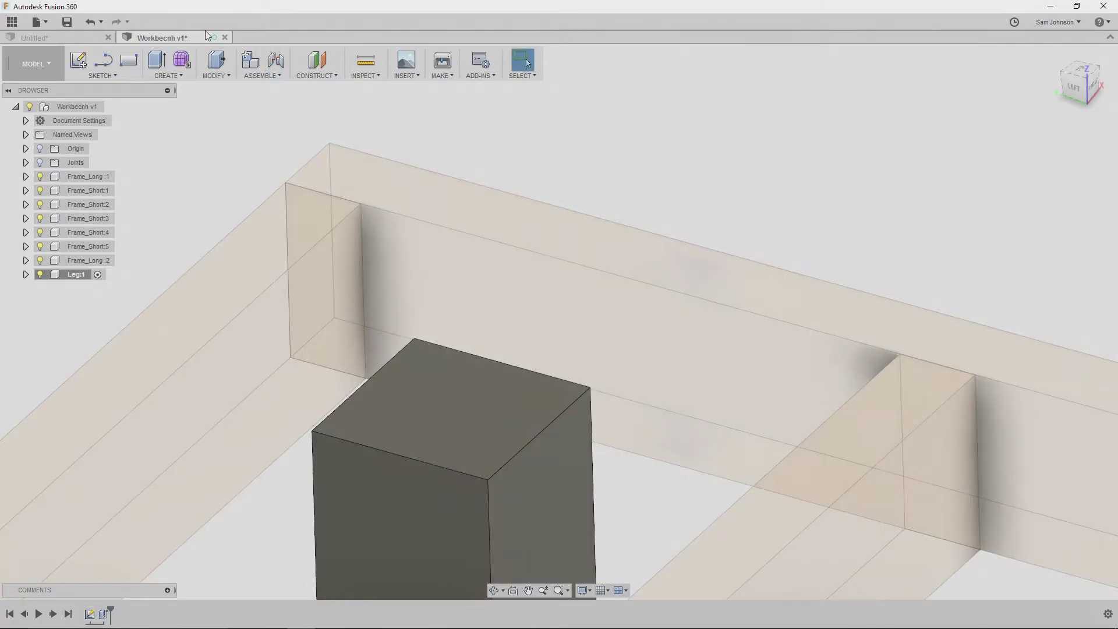
Create a rigid joint between the leg's top corner and the upper inside corner where the long and end short boards meet, with zero offsets.
left_click(275, 60)
middle_click_drag(315, 279, 351, 218, "shift")
left_click(590, 320)
left_click(353, 198)
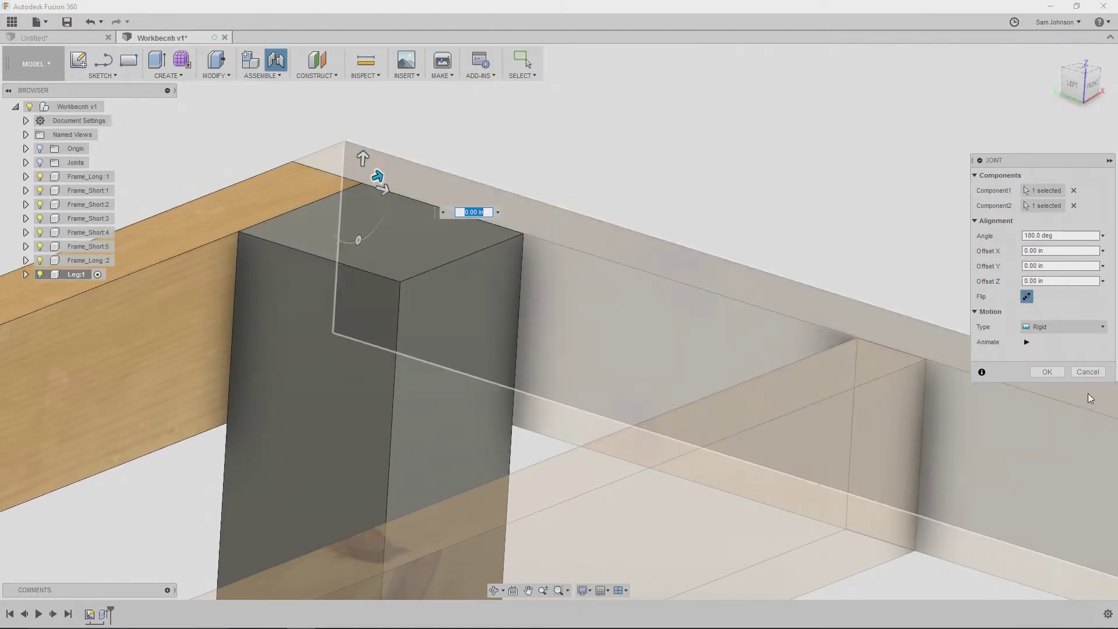
left_click(1048, 372)
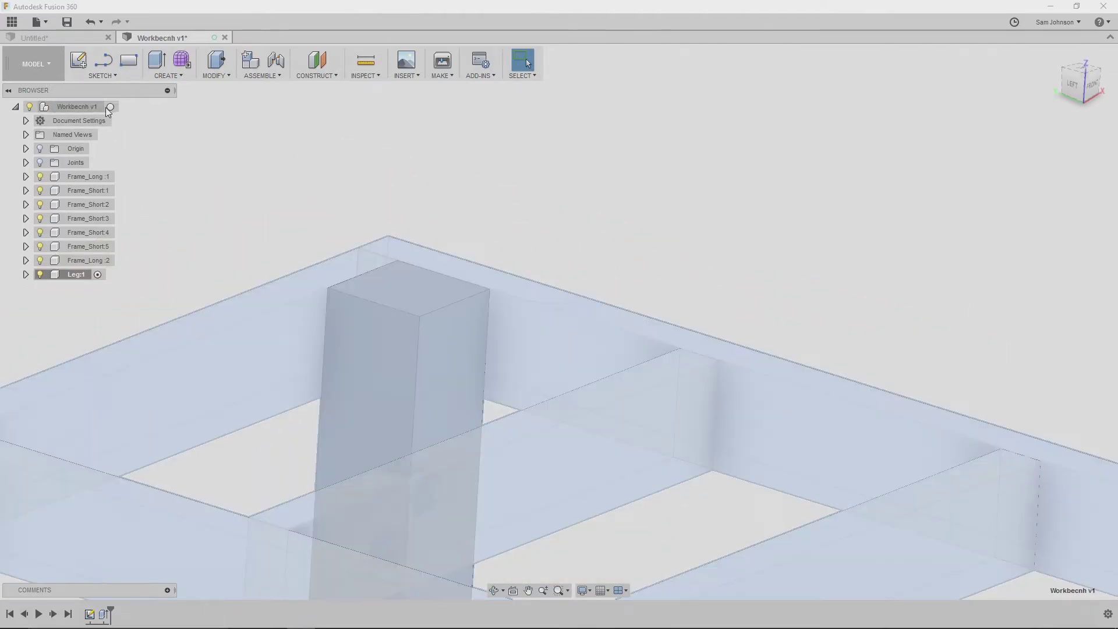
Activate the top-level workbench assembly and bring the whole frame with its leg into view.
left_click(110, 108)
scroll(815, 271, "down", 5)
middle_click_drag(933, 296, 871, 278, "shift")
middle_click_drag(872, 279, 699, 222)
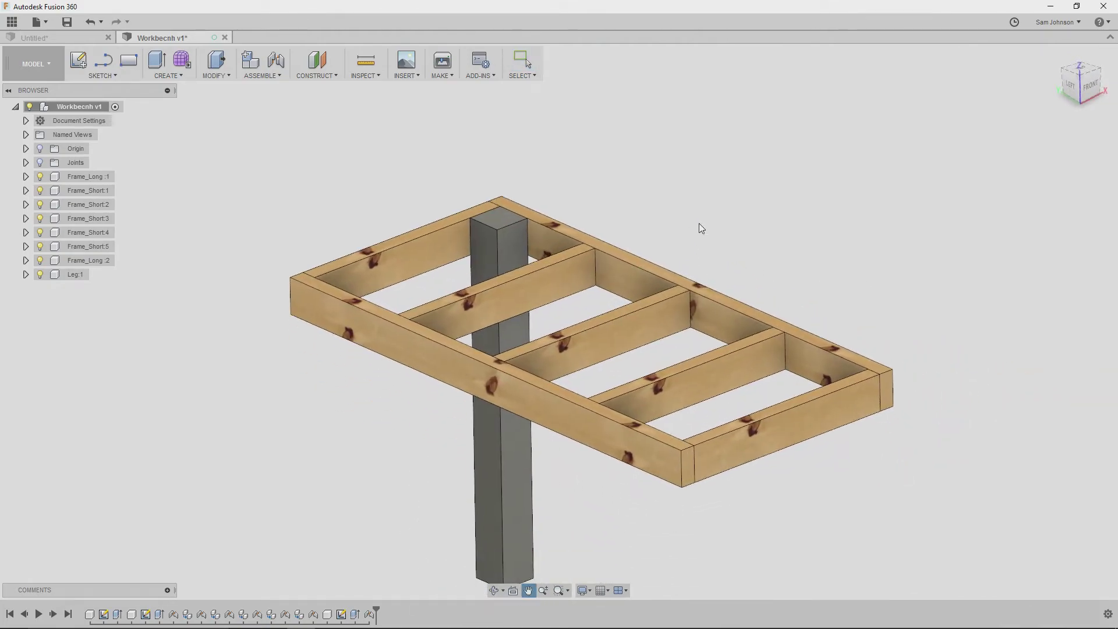
Copy the leg component and paste a second instance, moved -28 in along X to stand clear of the frame.
right_click(76, 277)
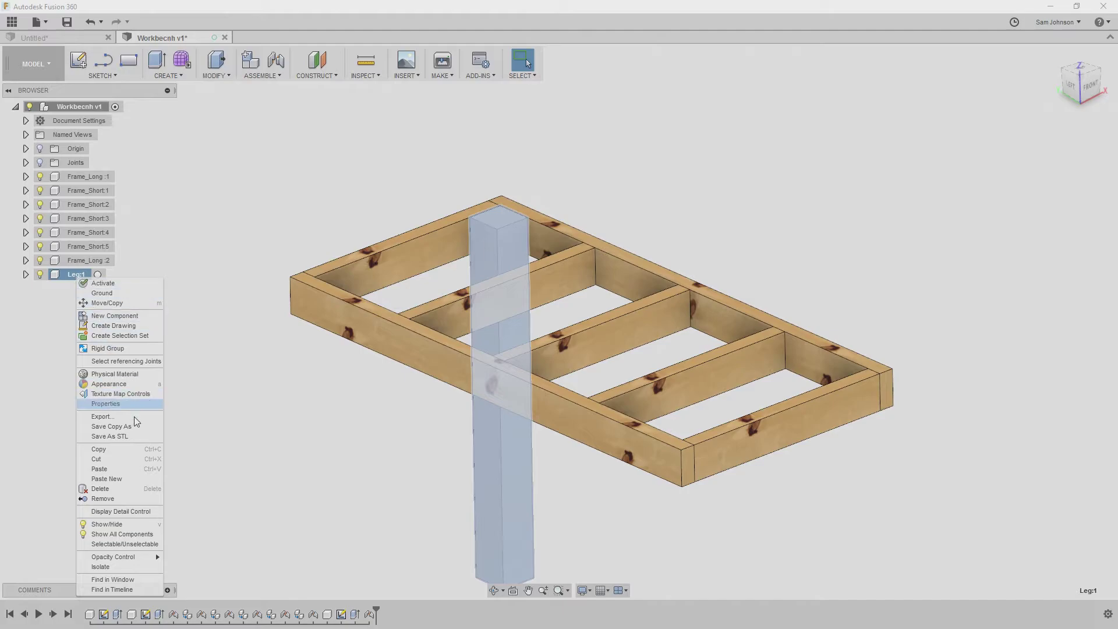
left_click(135, 450)
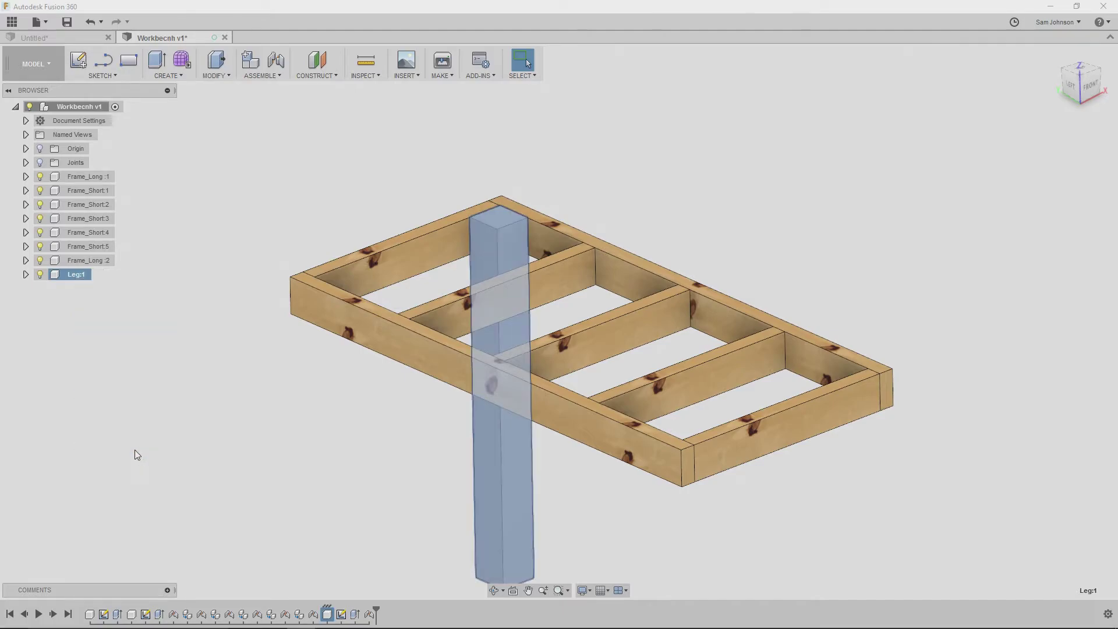
right_click(213, 425)
left_click(194, 241)
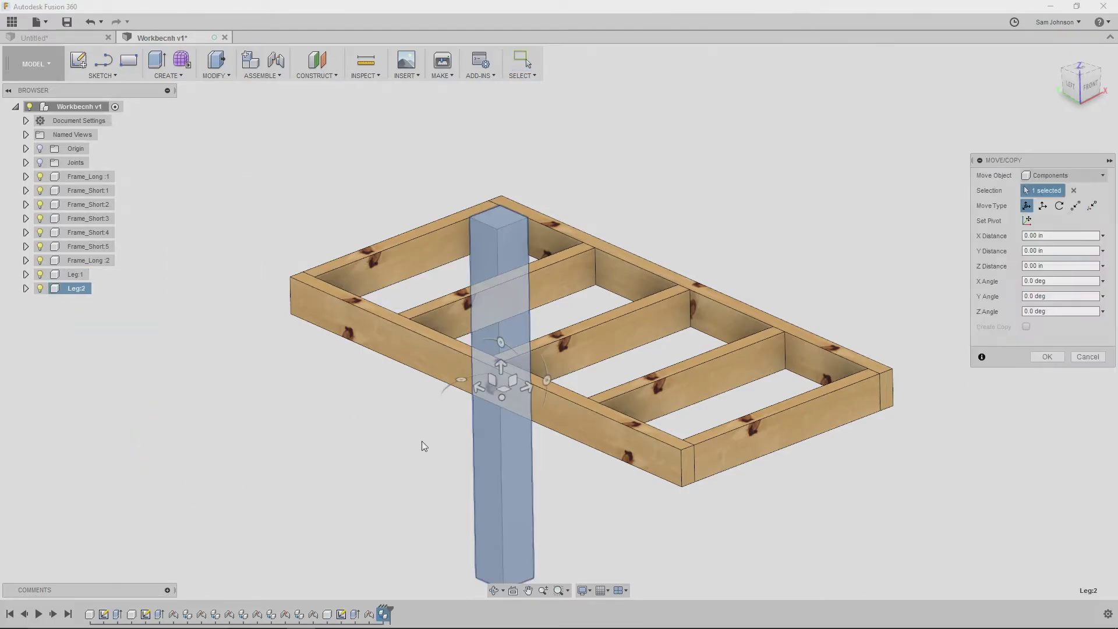
left_click_drag(526, 387, 278, 504)
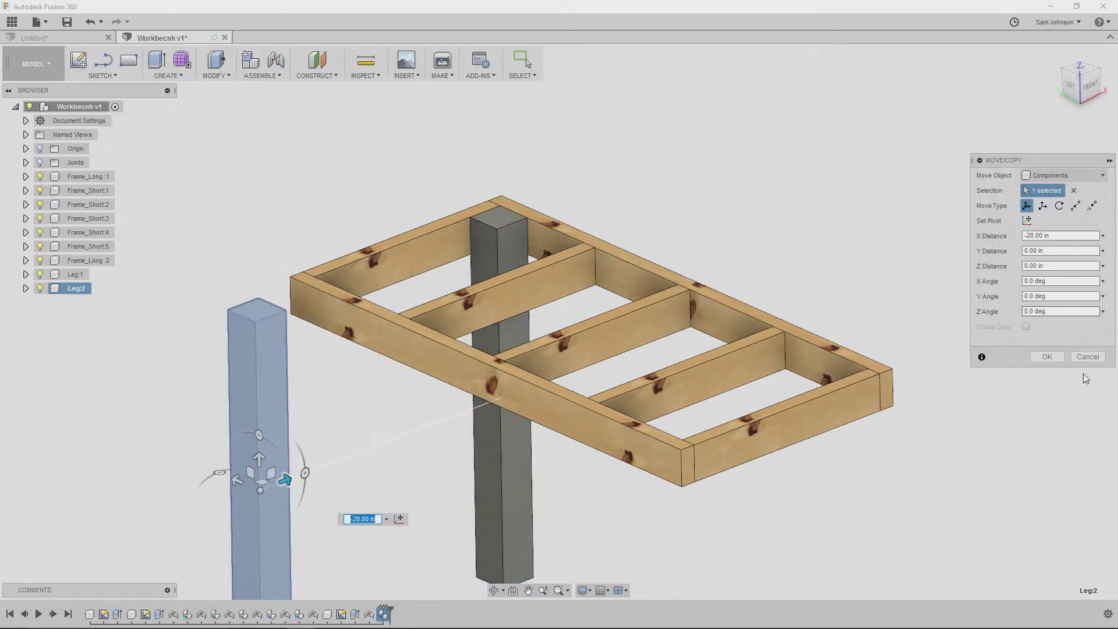
left_click(1046, 357)
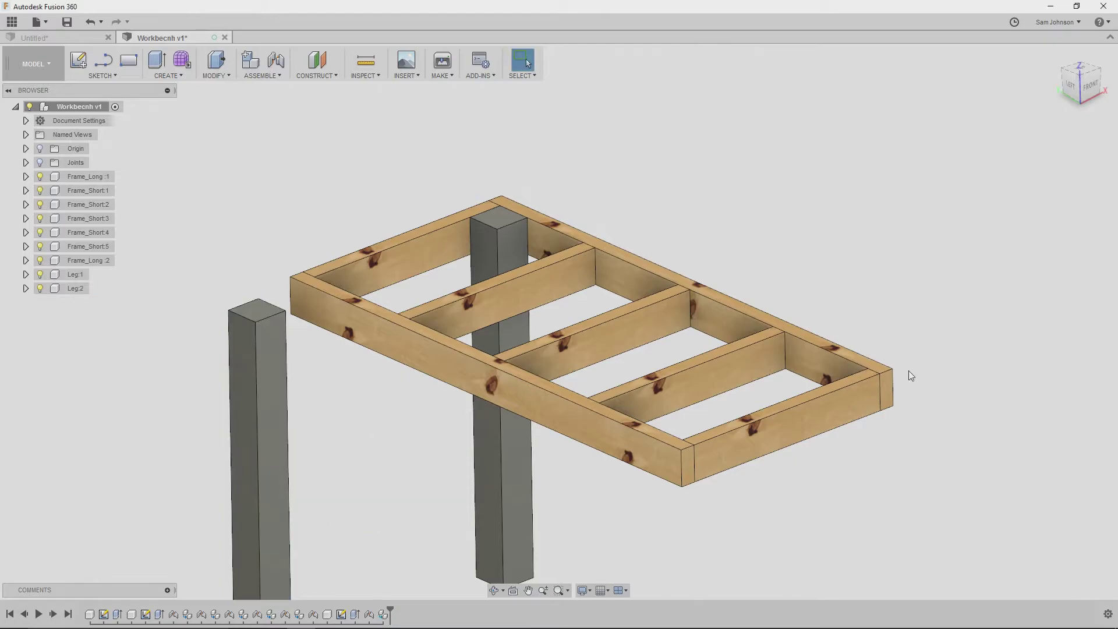
Create a rigid joint between the second leg's top corner and the upper inside corner at the other side of the same frame end.
left_click(281, 65)
middle_click_drag(219, 281, 302, 316, "shift")
scroll(233, 318, "up", 3)
scroll(231, 315, "up", 2)
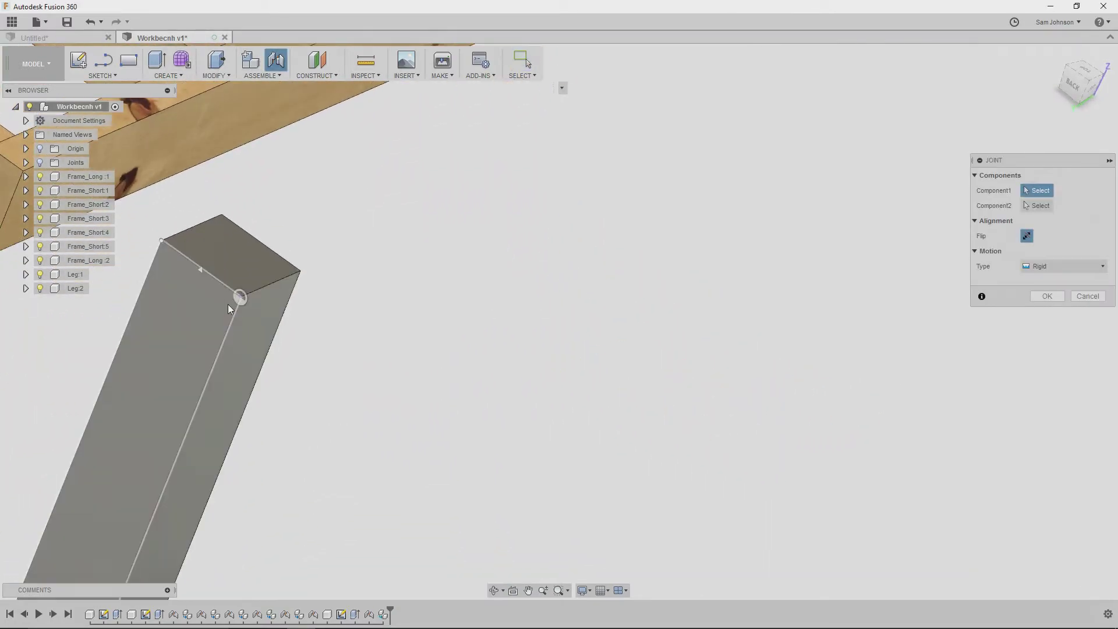
left_click(226, 300)
middle_click_drag(444, 307, 279, 305, "shift")
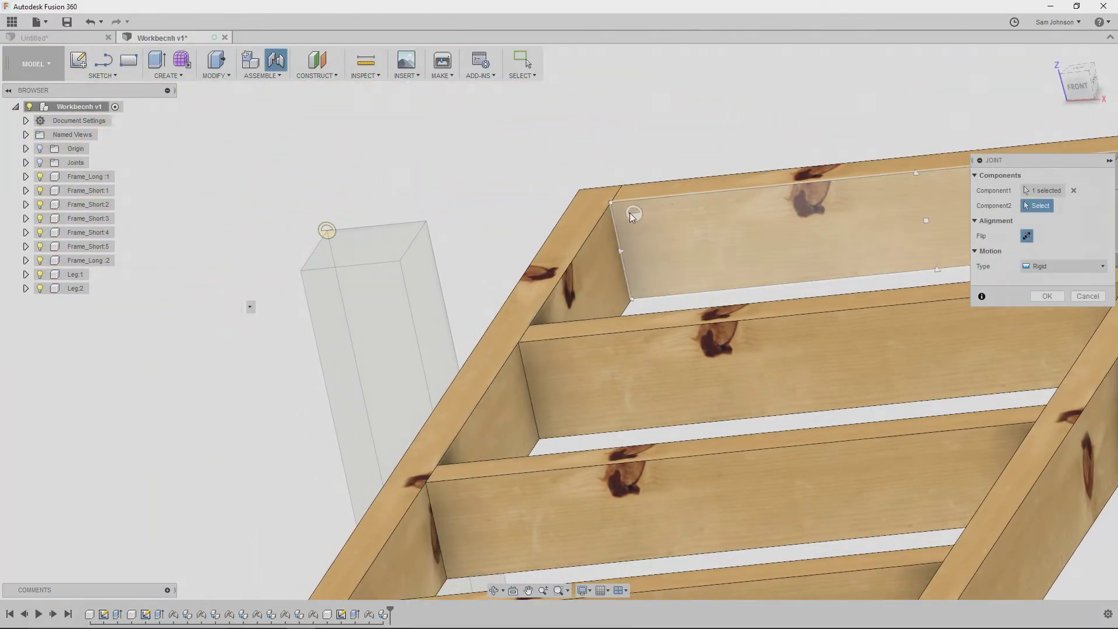
left_click(622, 211)
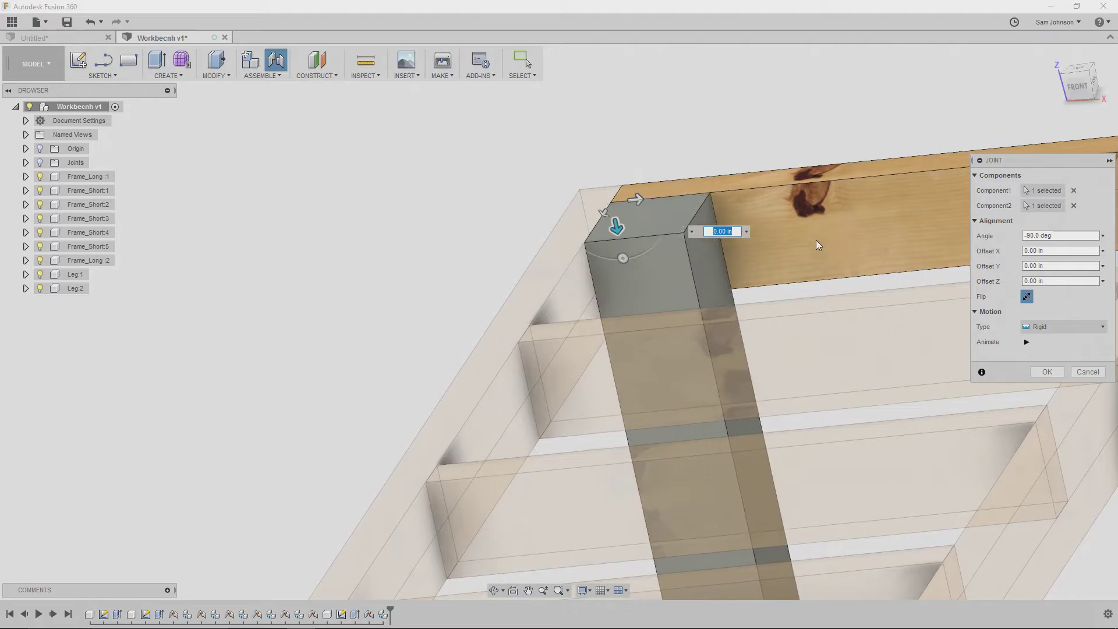
left_click(1047, 371)
Examine how the second leg sits in its frame corner, from inside and outside the frame.
middle_click_drag(390, 255, 401, 350, "shift")
scroll(330, 264, "up", 3)
scroll(379, 270, "down", 2)
scroll(383, 271, "down", 1)
middle_click_drag(383, 271, 378, 234)
scroll(379, 234, "up", 1)
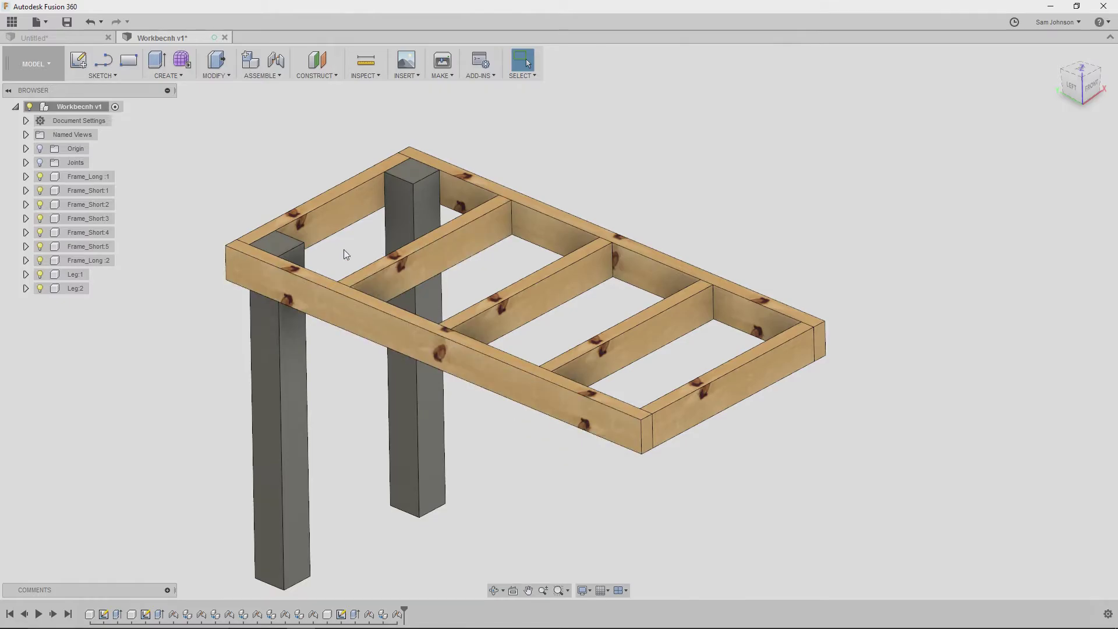
scroll(233, 237, "up", 5)
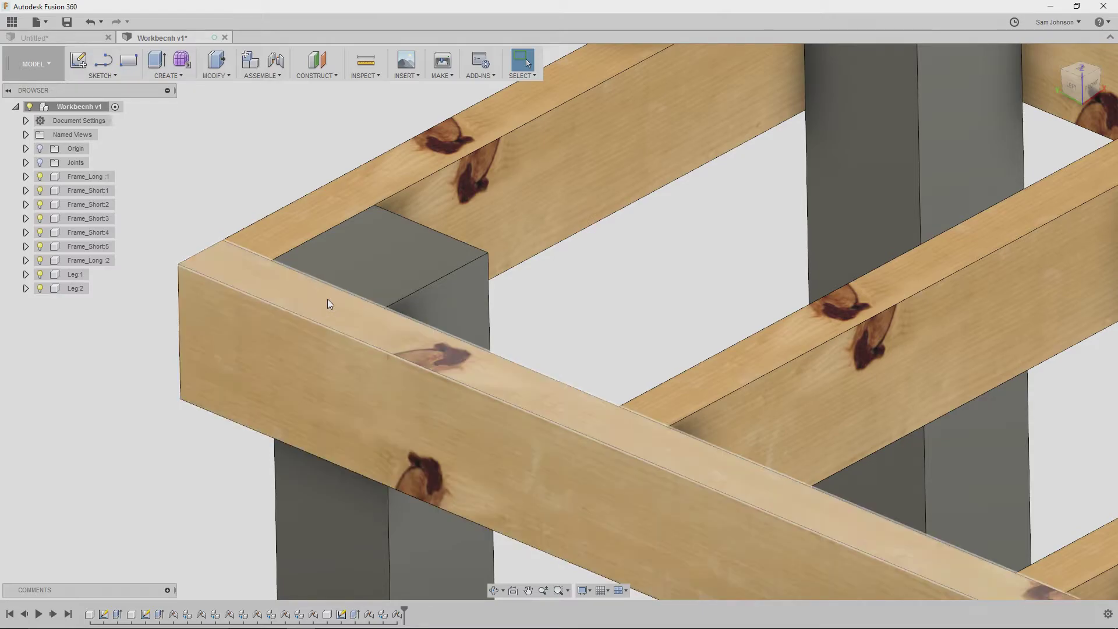
middle_click_drag(296, 352, 529, 295, "shift")
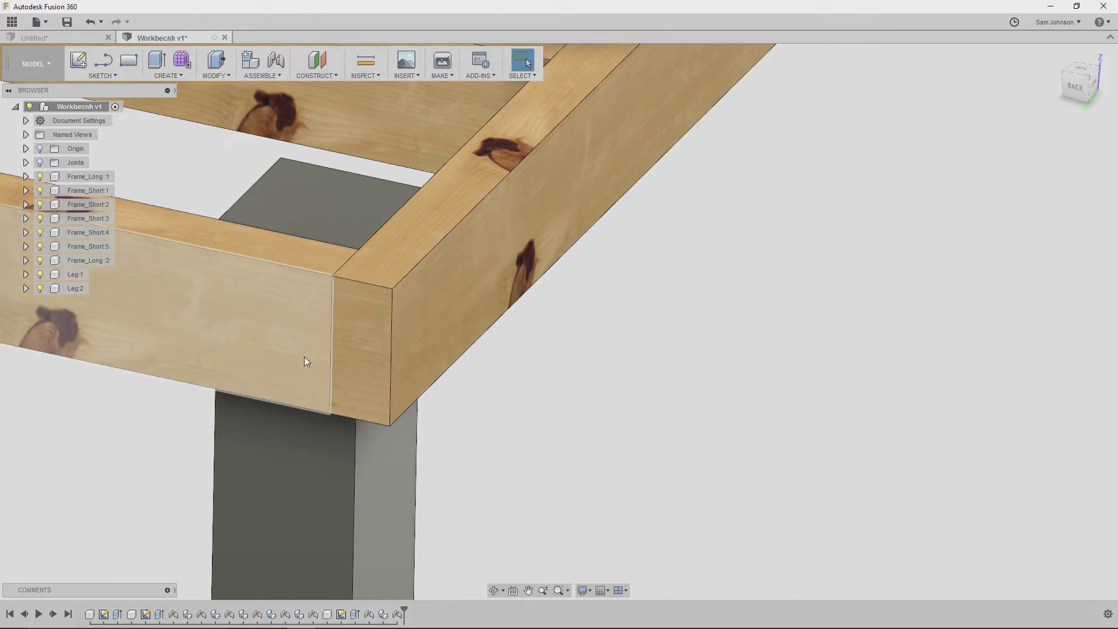
scroll(629, 326, "down", 5)
scroll(629, 329, "down", 5)
middle_click_drag(806, 352, 743, 443, "shift")
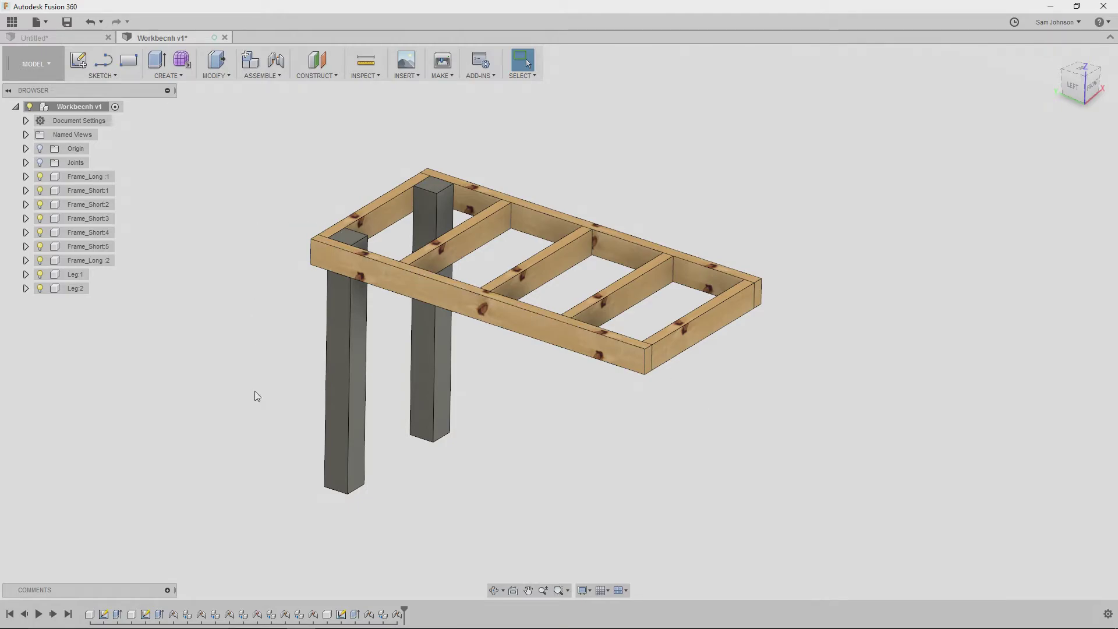
Paste a third leg and move it -61 in along Y, past the frame's open end.
right_click(177, 337)
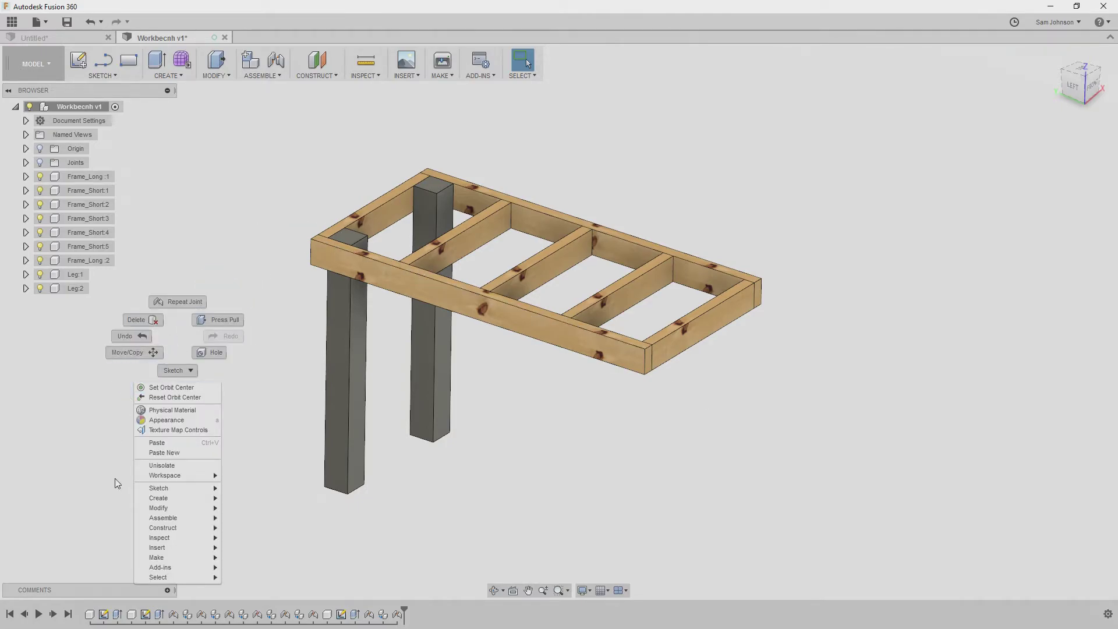
left_click(166, 452)
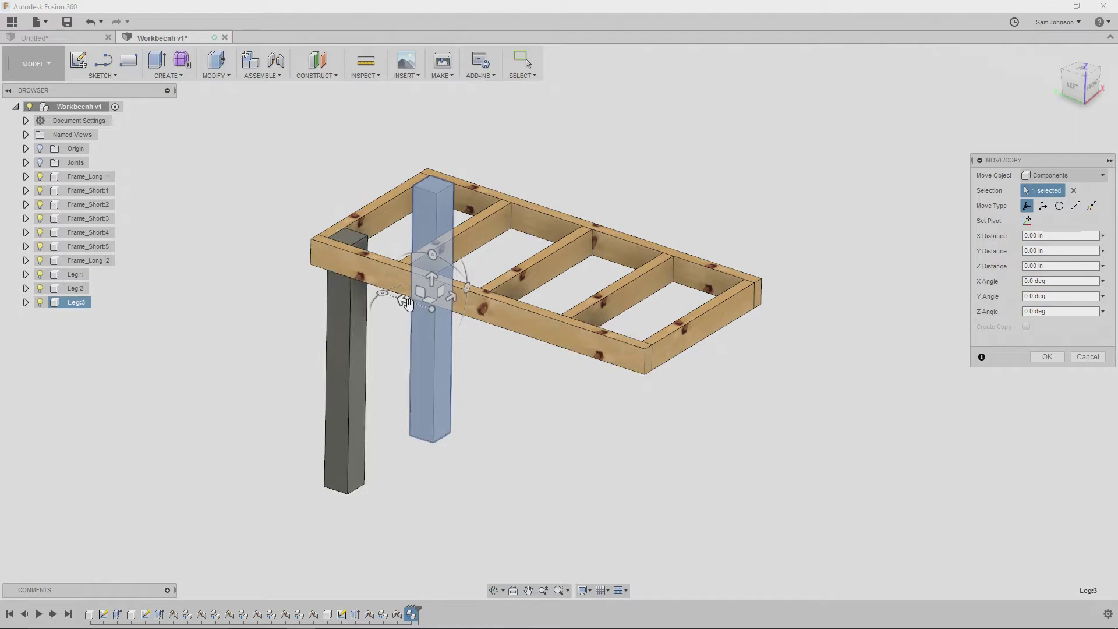
left_click_drag(401, 301, 850, 437)
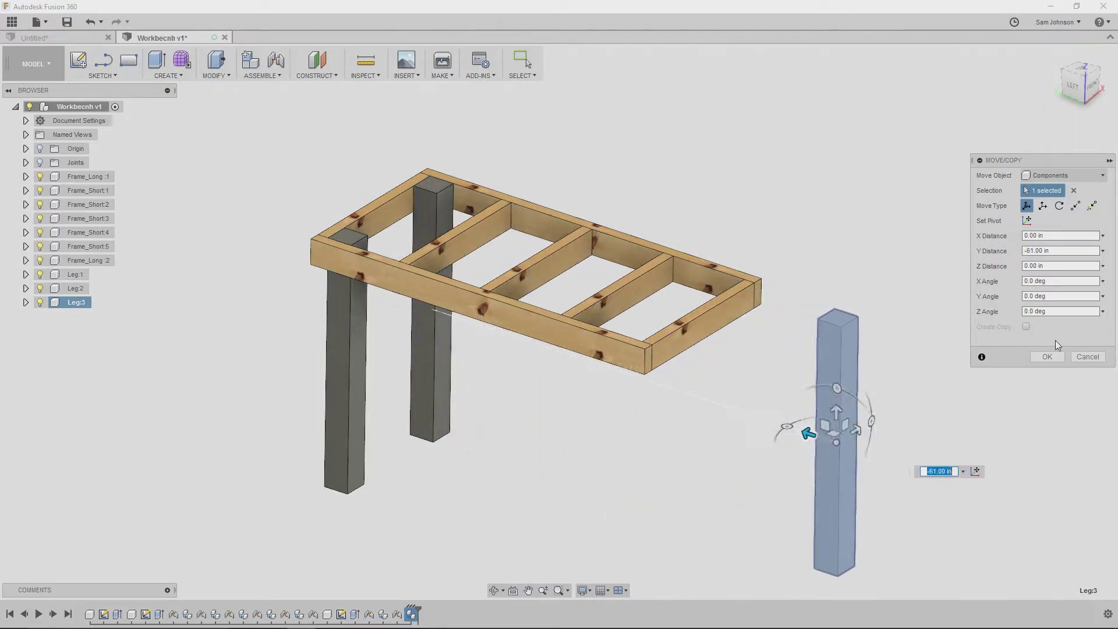
left_click(1047, 357)
Create a rigid joint between the third leg's top corner and the upper inside corner at the frame's far end, on the first leg's side.
left_click(276, 60)
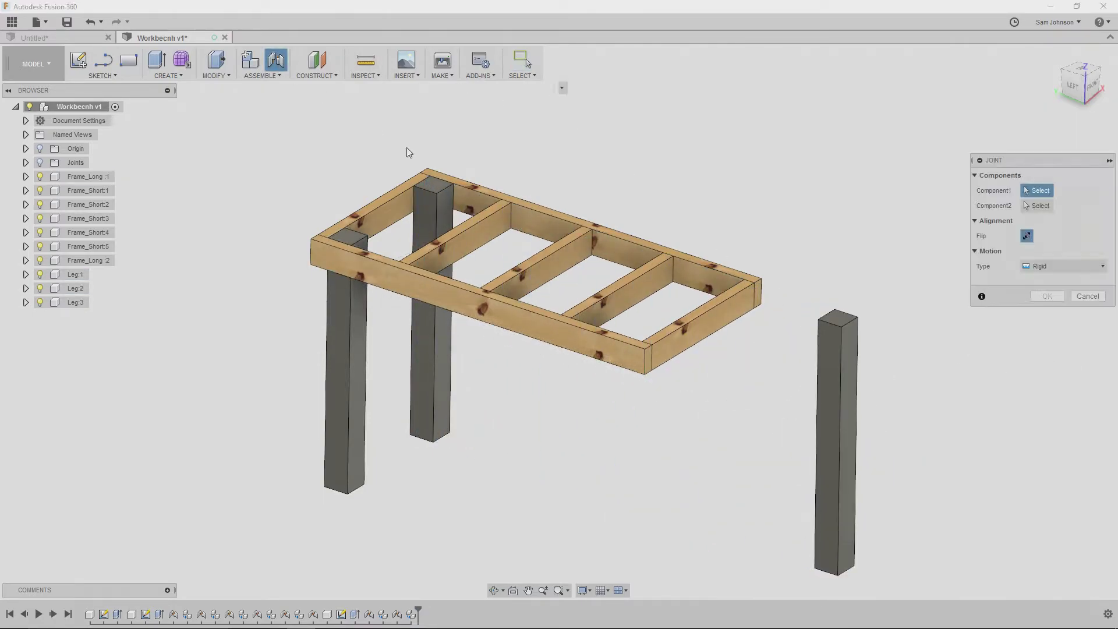
scroll(843, 299, "up", 5)
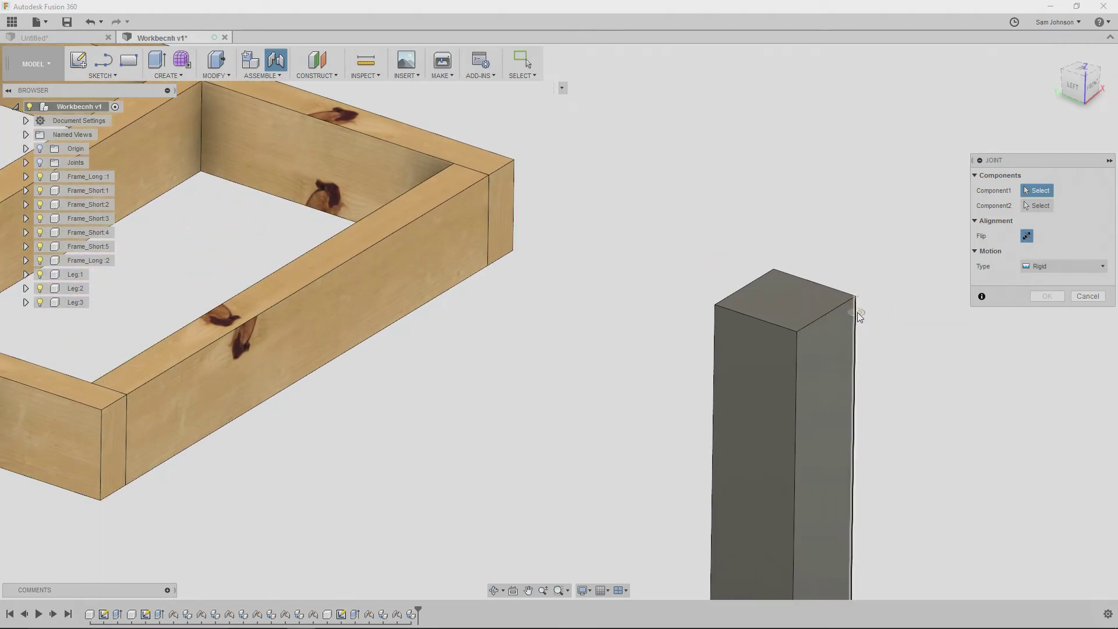
left_click(855, 295)
middle_click_drag(656, 331, 478, 525, "shift")
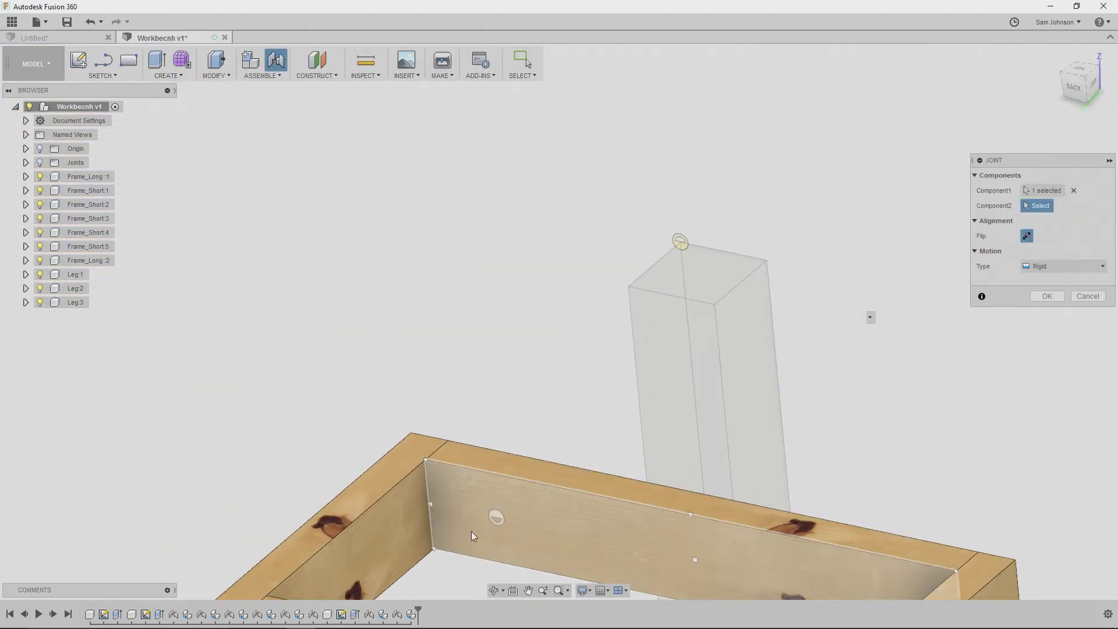
left_click(440, 475)
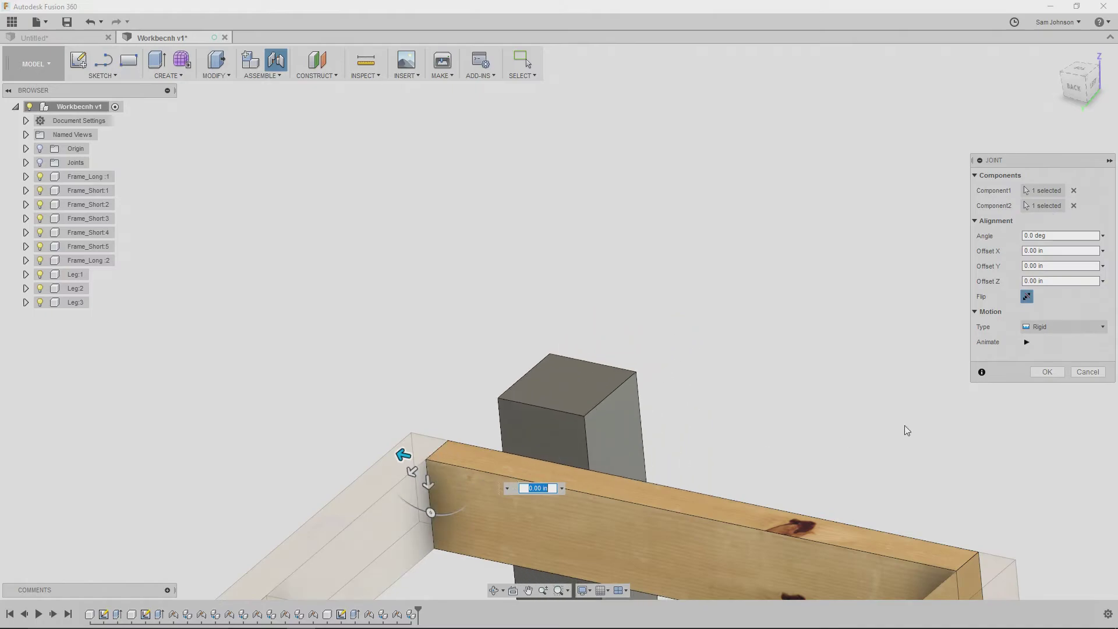
left_click(1046, 372)
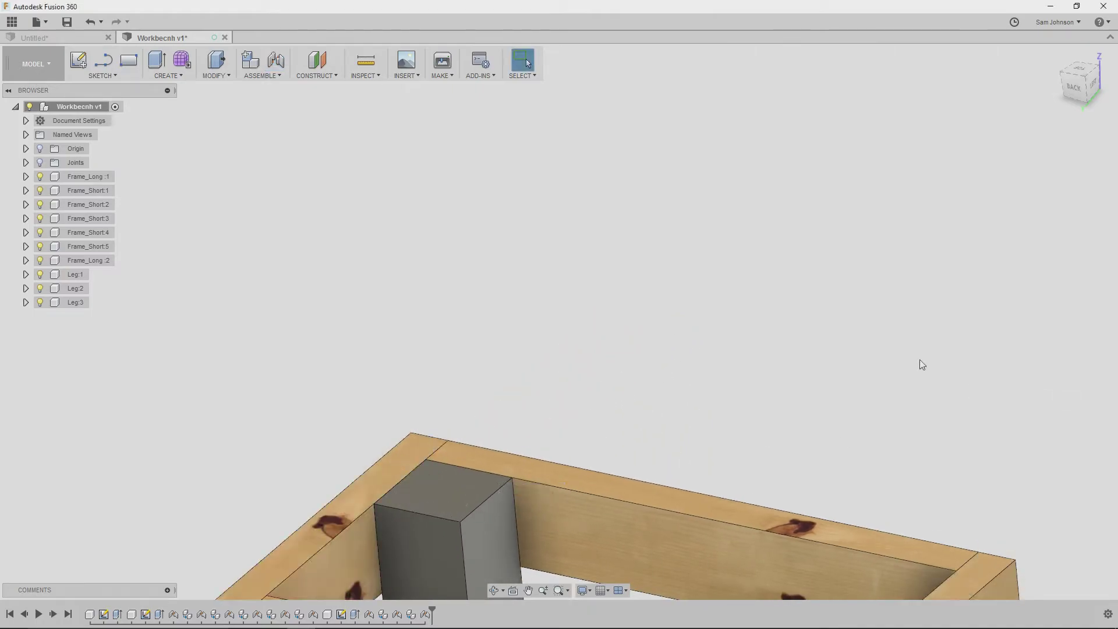
scroll(647, 348, "down", 6)
middle_click_drag(644, 309, 594, 163)
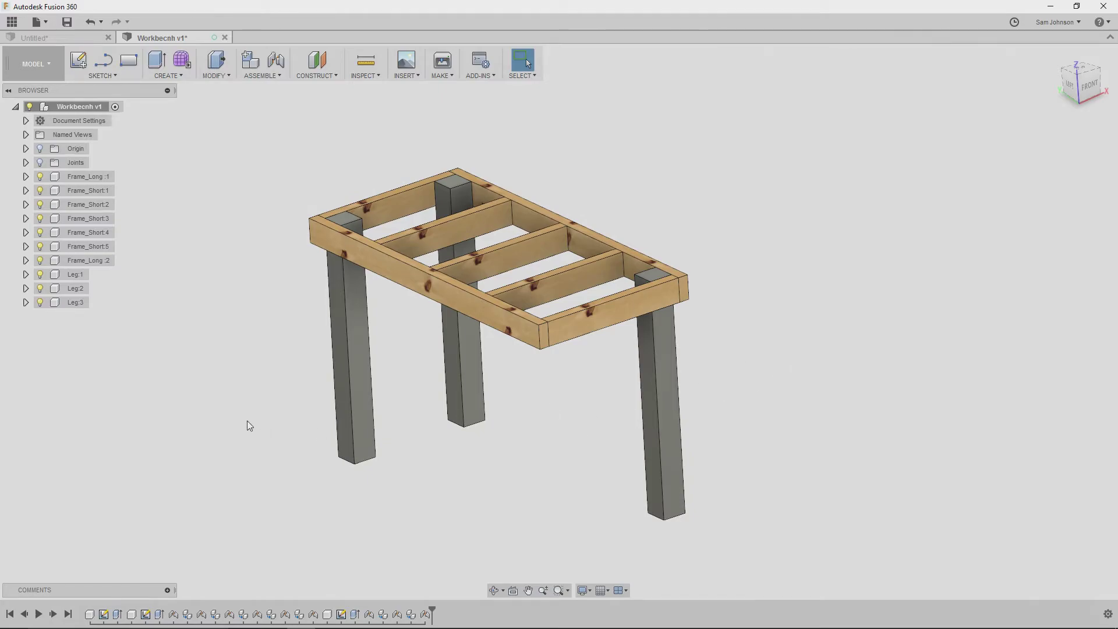
Paste a fourth leg and move it -59 in along Y and -18 in along X, beyond the frame's far end.
right_click(158, 422)
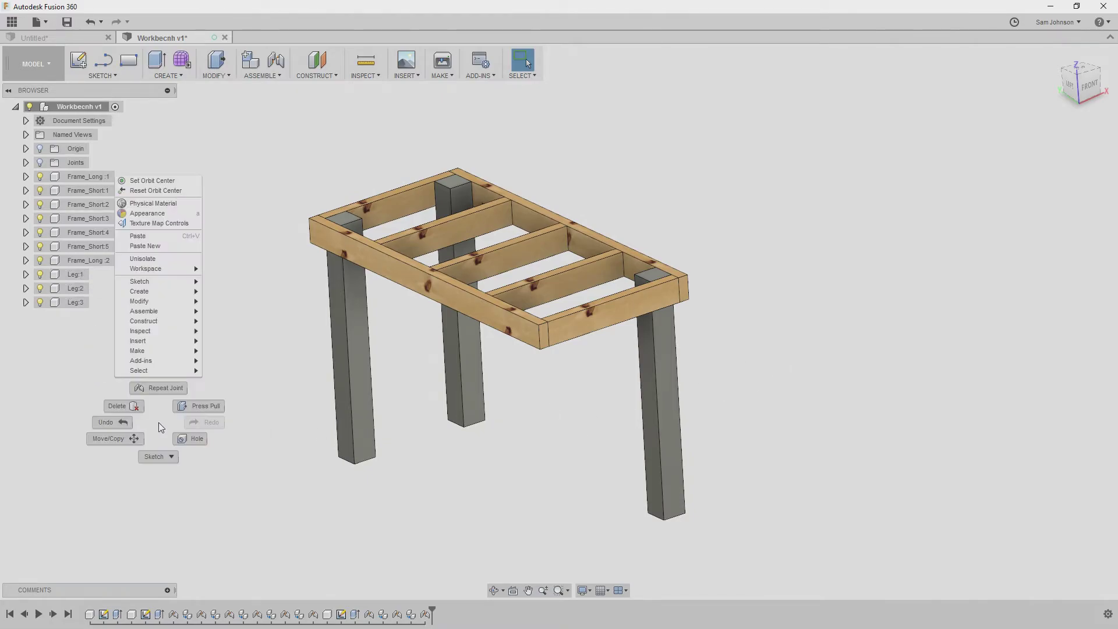
left_click(146, 238)
left_click_drag(439, 293, 697, 407)
middle_click_drag(859, 399, 757, 317)
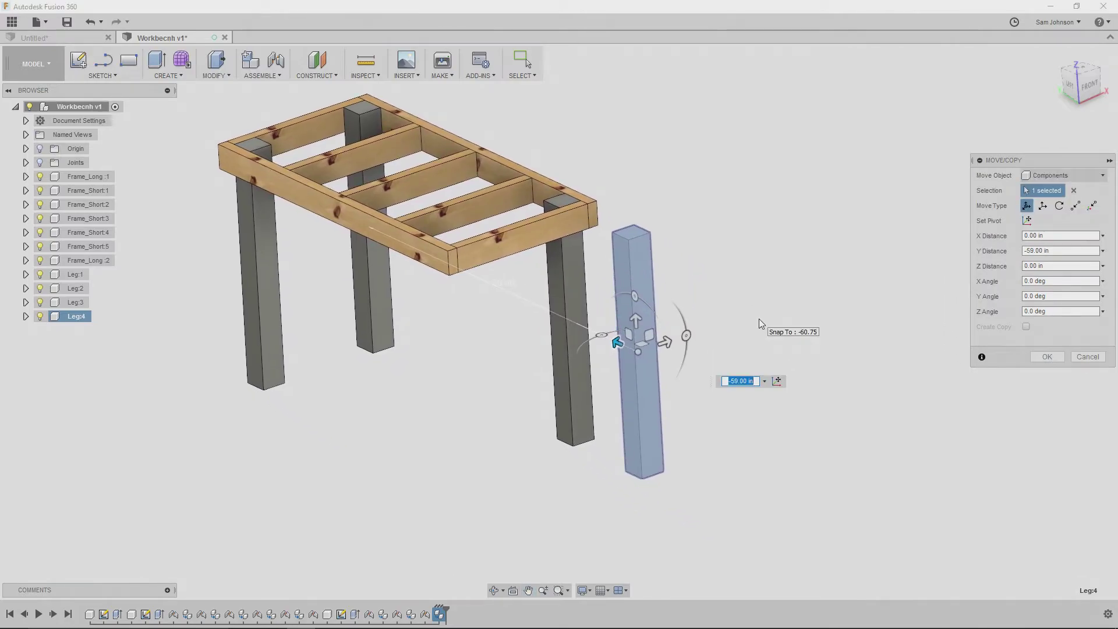
left_click_drag(617, 343, 556, 378)
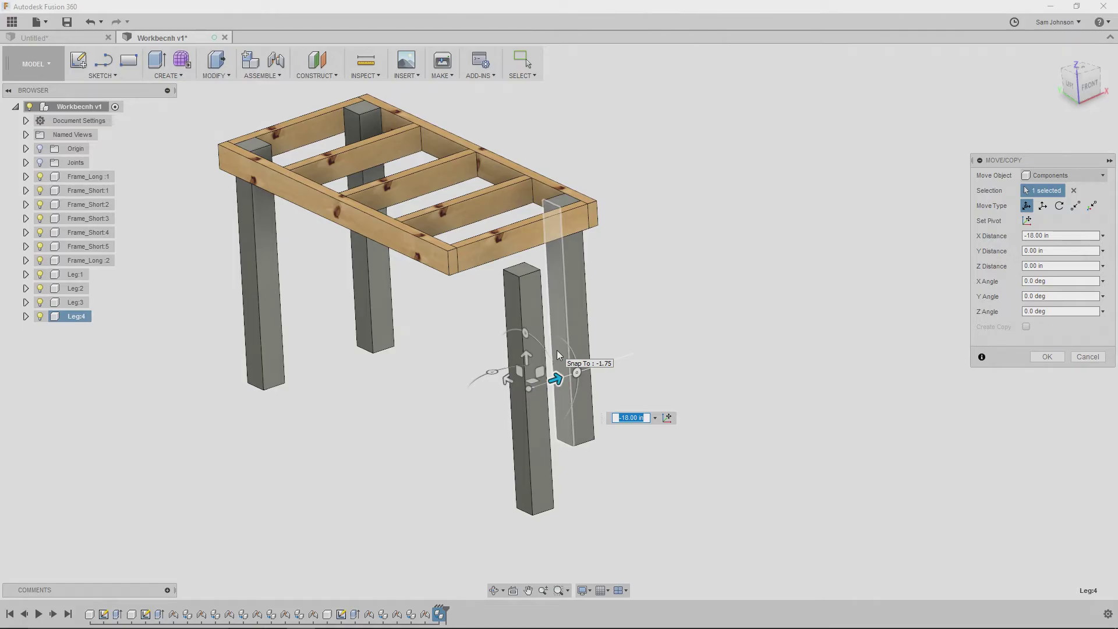
left_click(1047, 357)
Create a rigid joint between the fourth leg's top corner and the upper inside corner of the frame's remaining empty corner.
left_click(276, 60)
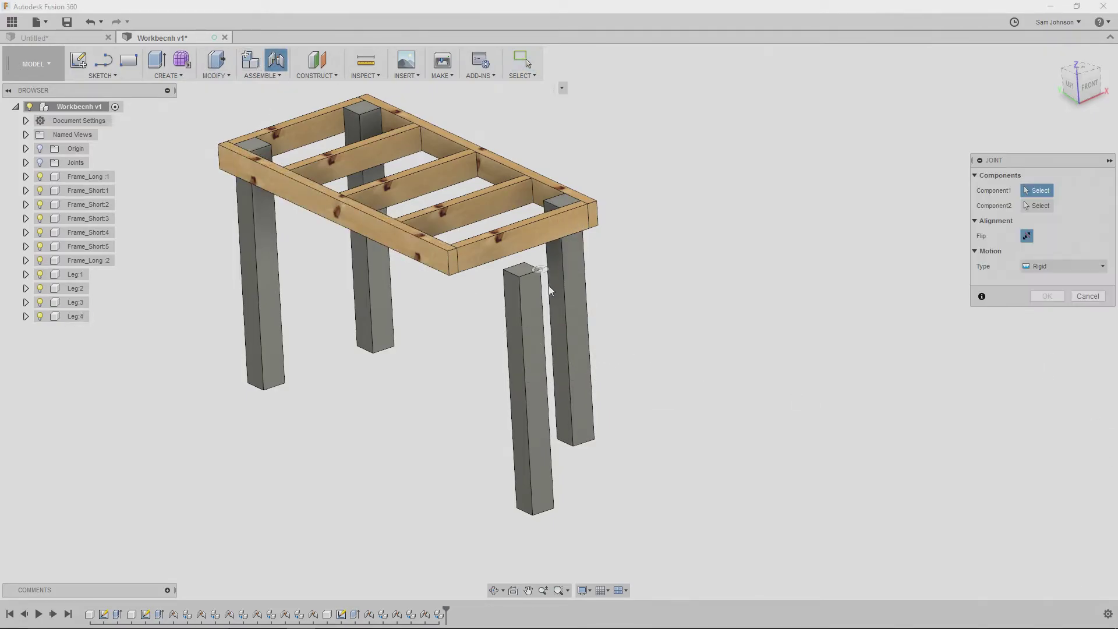
scroll(535, 286, "up", 5)
left_click(499, 260)
middle_click_drag(419, 291, 531, 377, "shift")
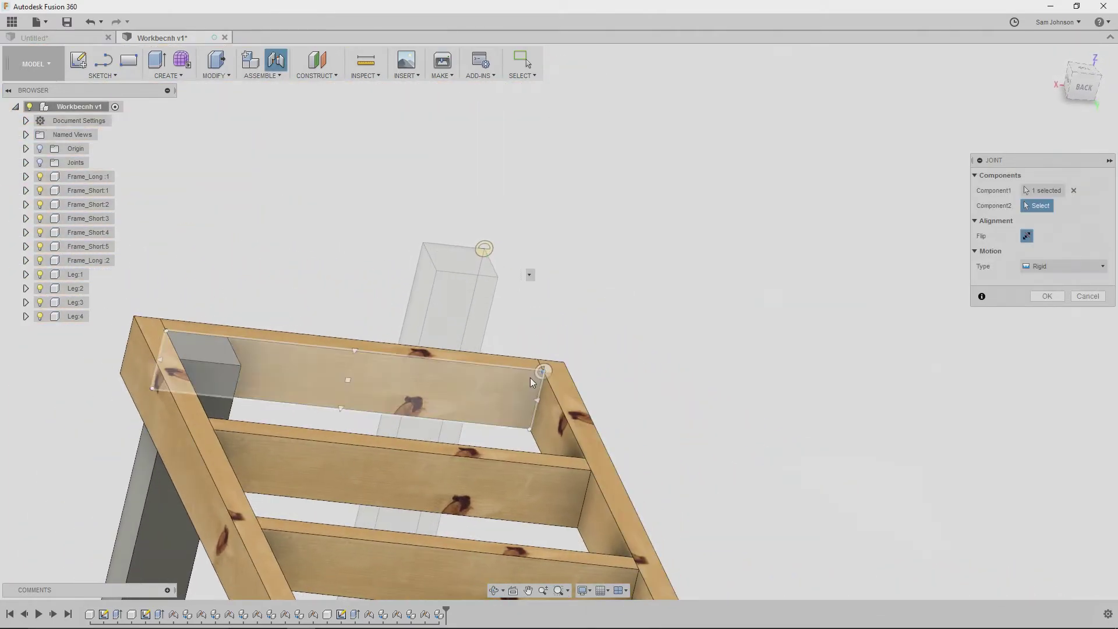
left_click(526, 382)
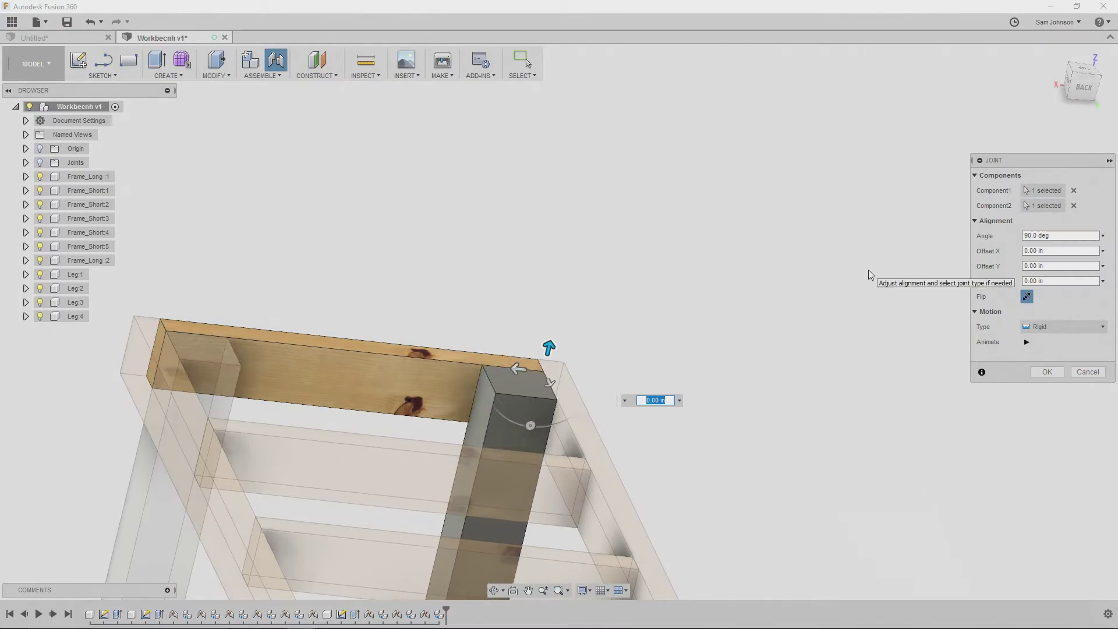
left_click(1047, 373)
middle_click_drag(794, 340, 453, 161, "shift")
key("Escape")
scroll(184, 297, "down", 1)
Apply the pine physical material already used in the design to all four legs.
left_click(75, 274)
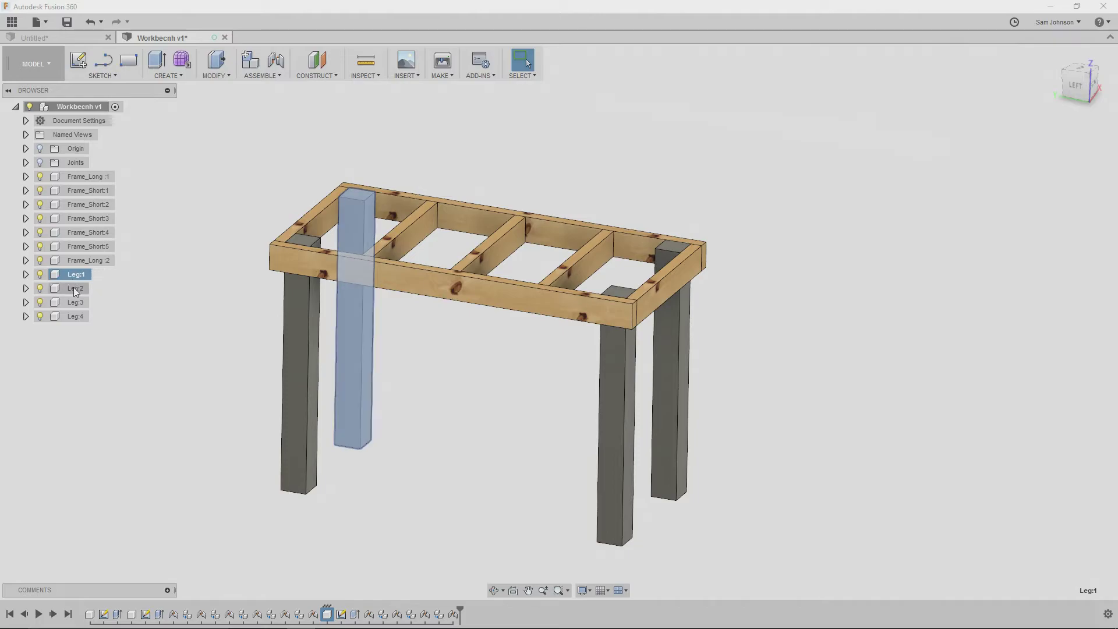
left_click(76, 316, "shift")
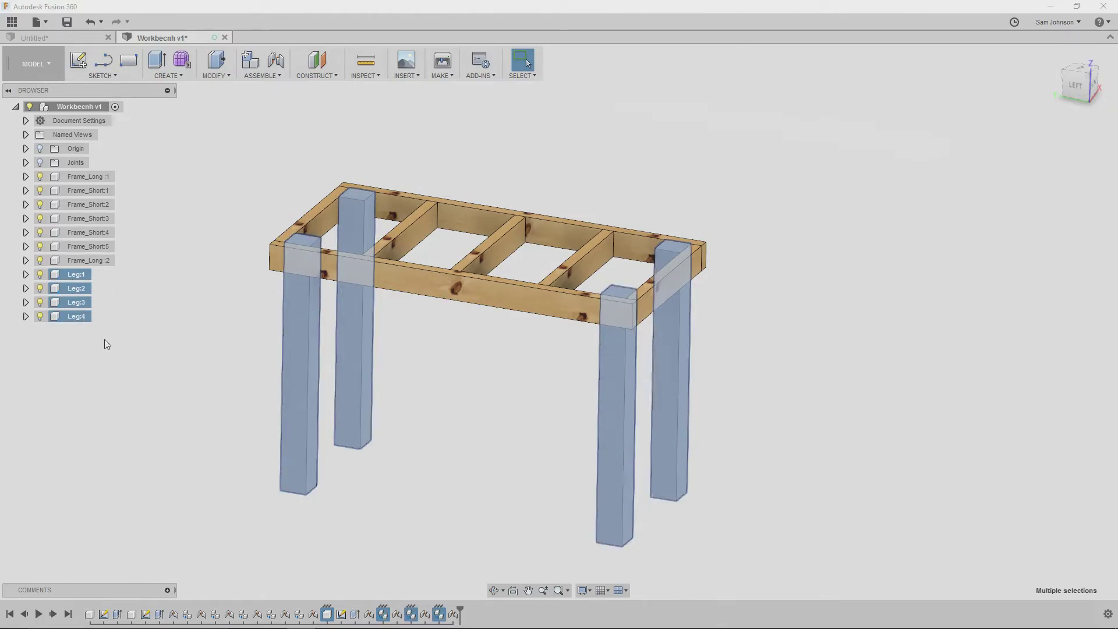
right_click(72, 302)
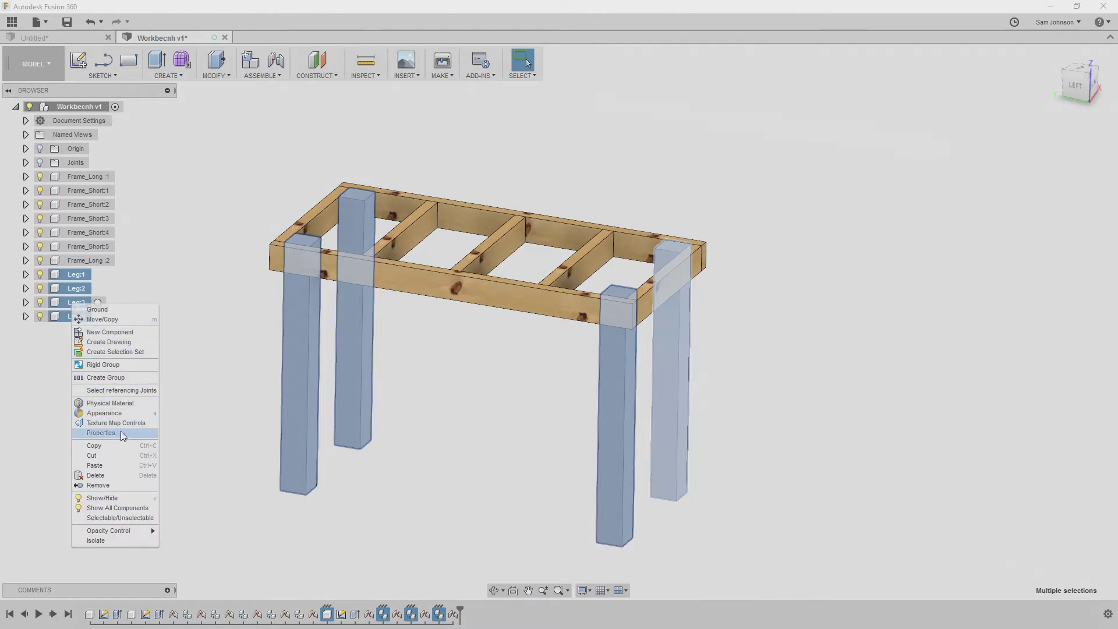
left_click(110, 403)
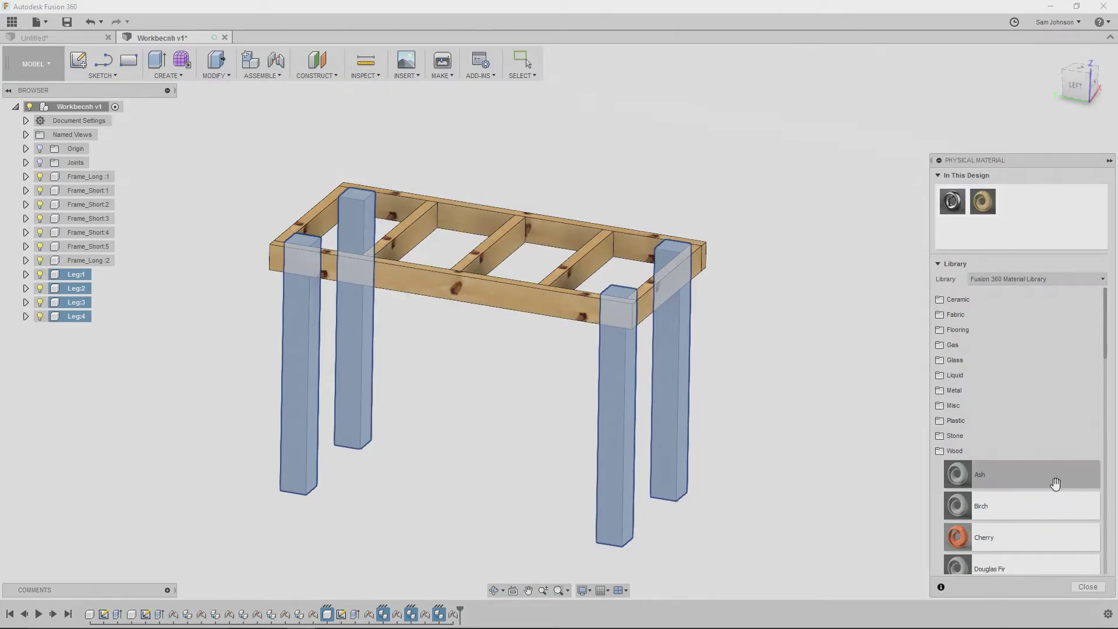
left_click_drag(983, 211, 619, 375)
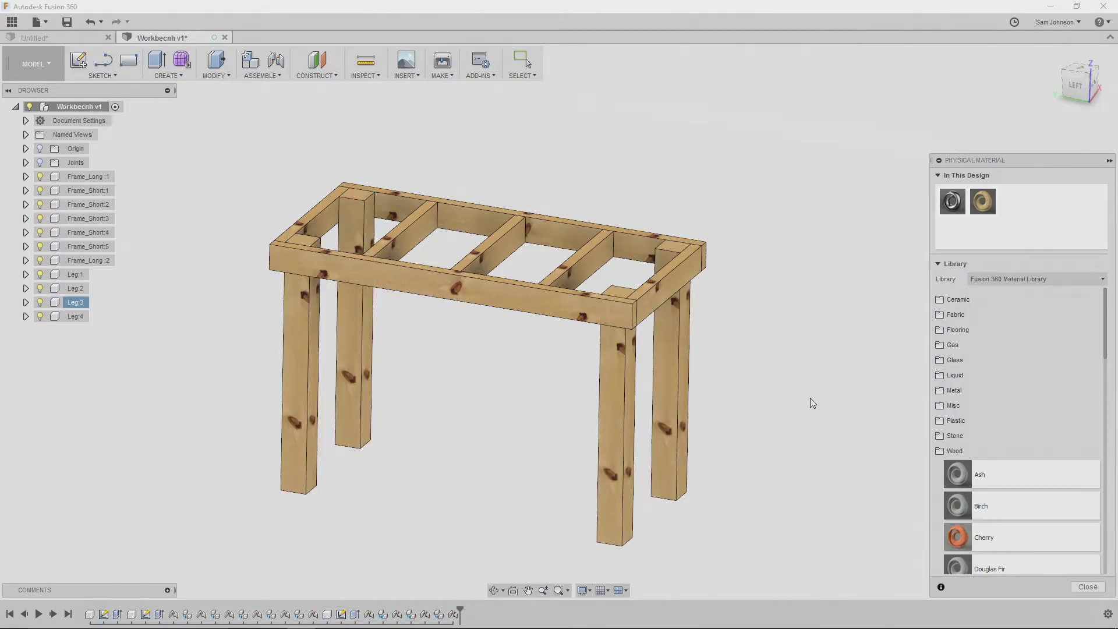
left_click(1088, 588)
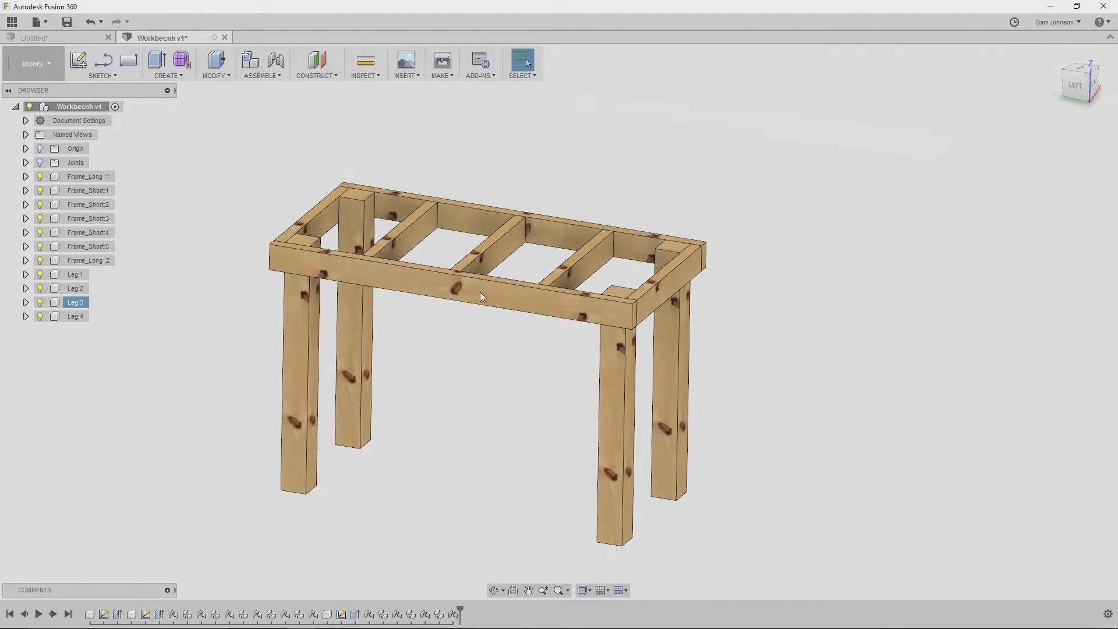
Create a new component under the workbench assembly and name it Rear_Support.
scroll(501, 349, "down", 1)
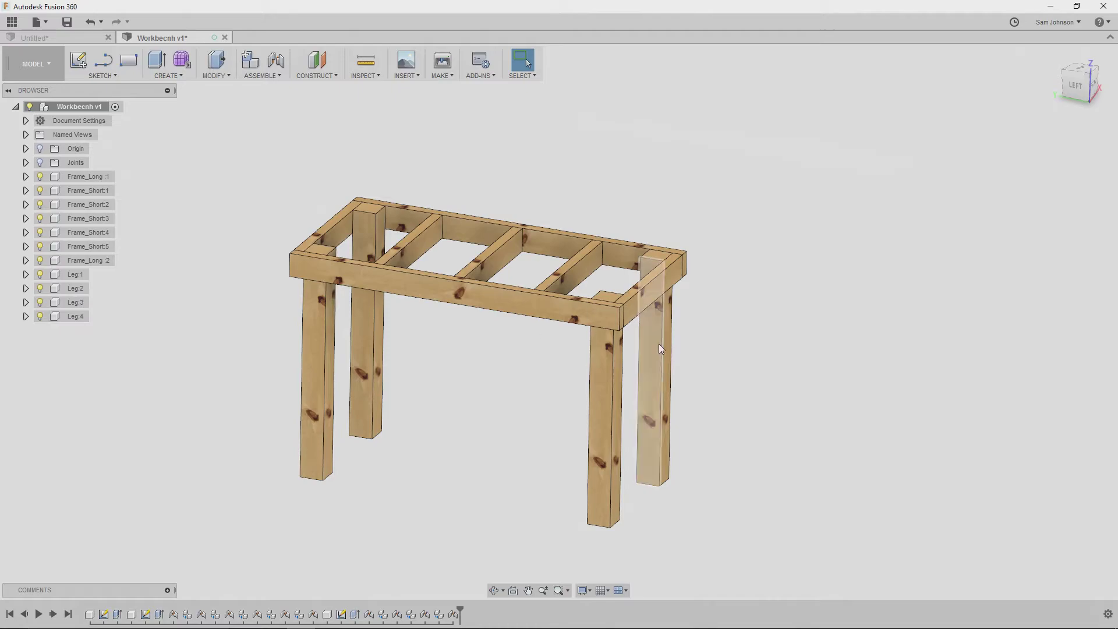
right_click(79, 106)
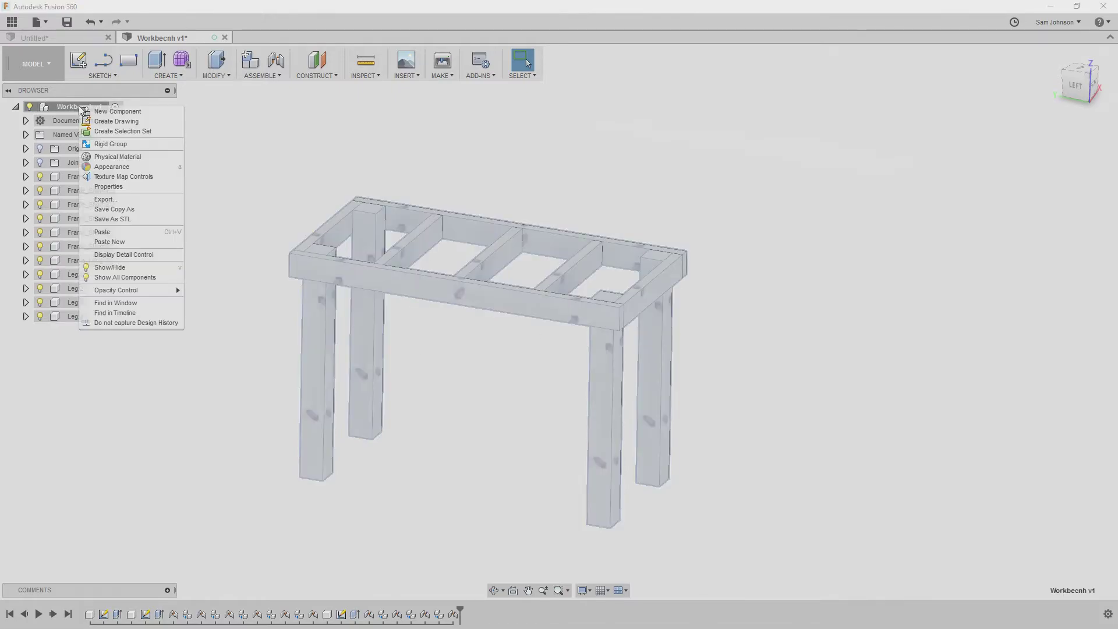
left_click(97, 113)
double_click(93, 330)
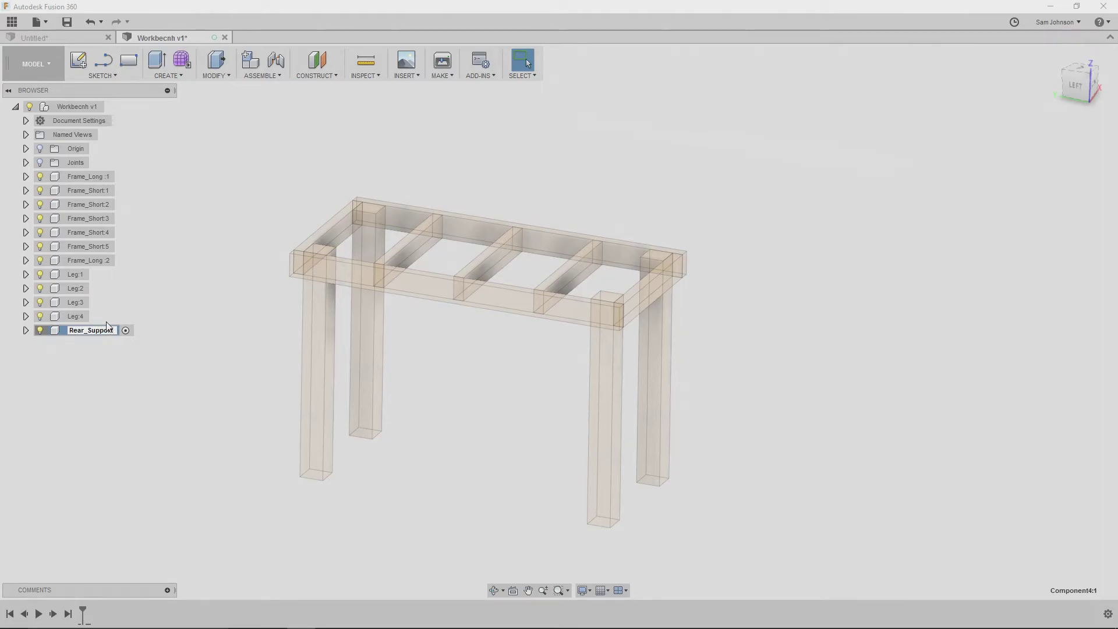
scroll(254, 156, "down", 1)
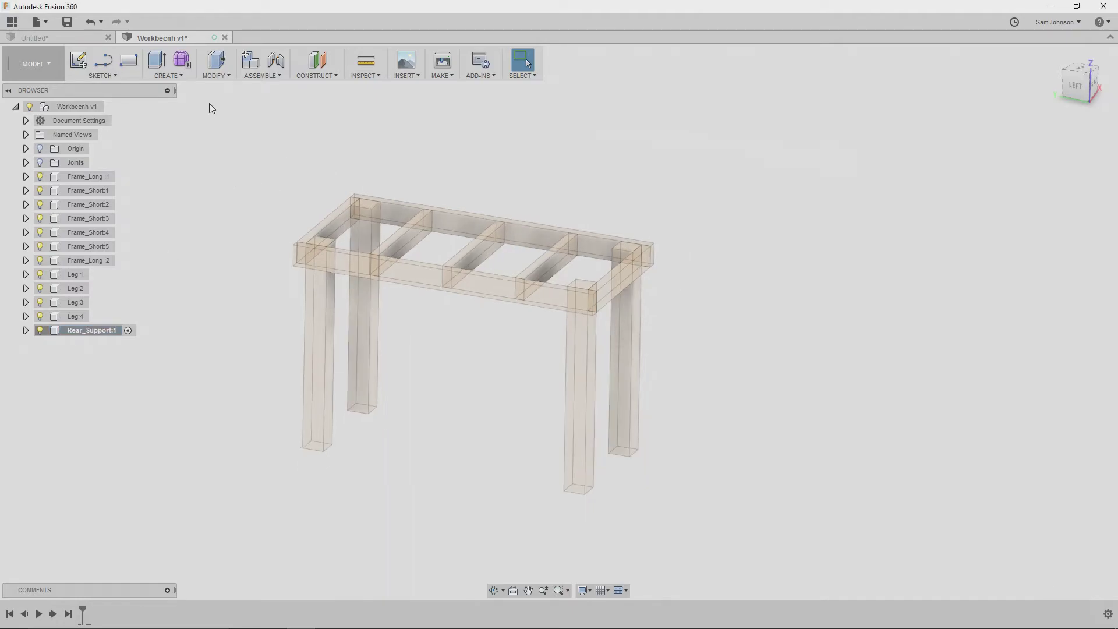
Start a sketch on the far rear leg's inner face, the one facing along the frame's length.
left_click(79, 60)
middle_click_drag(364, 376, 341, 372, "shift")
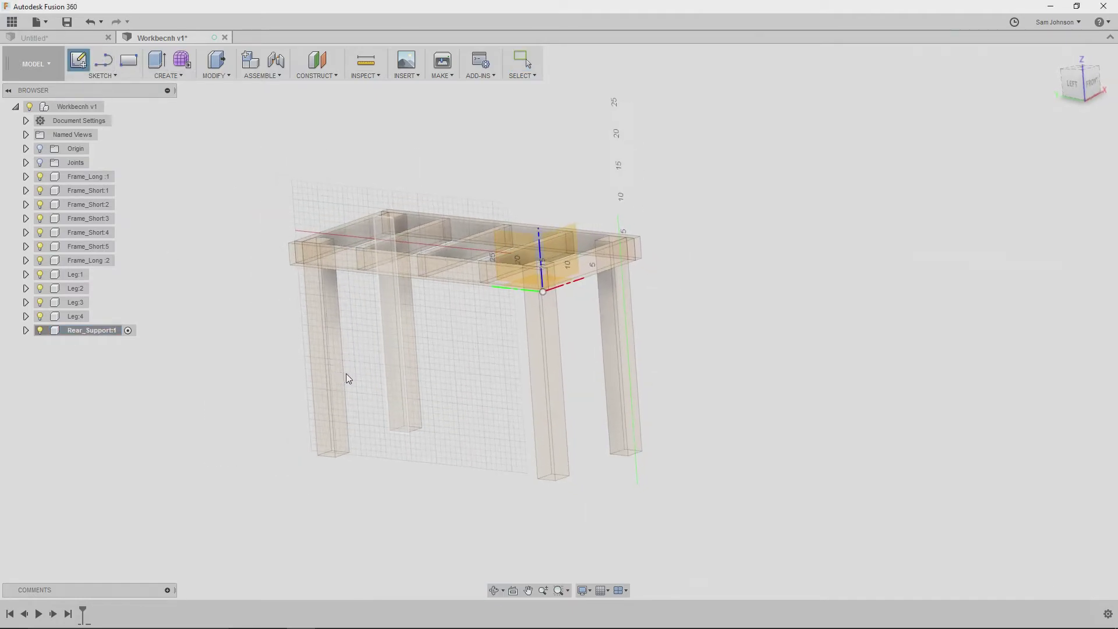
left_click(411, 354)
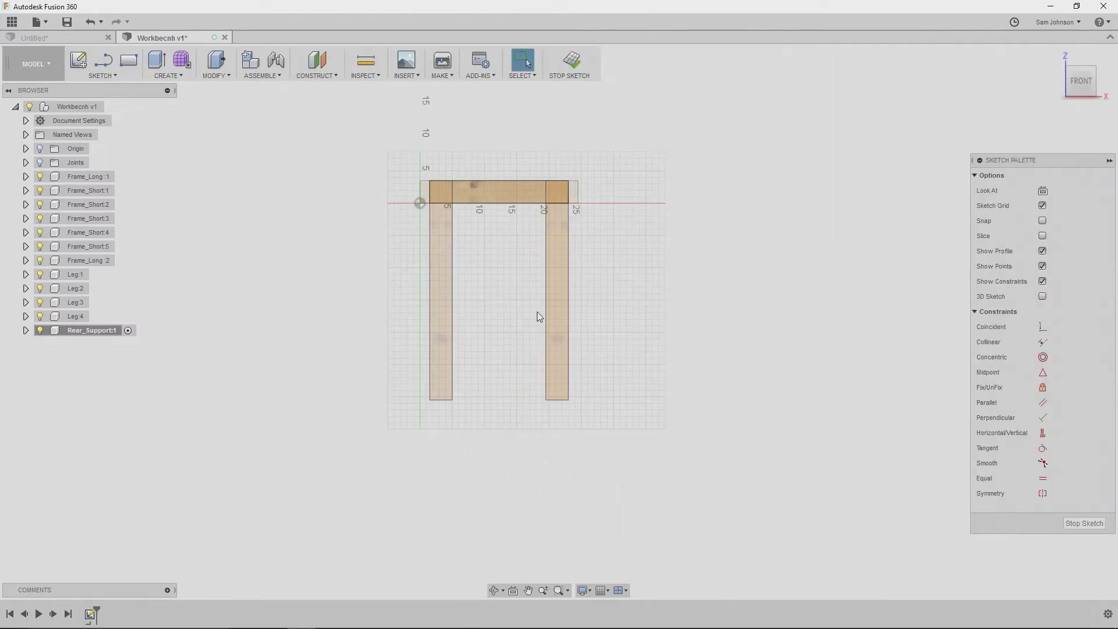
middle_click_drag(407, 341, 447, 428, "shift")
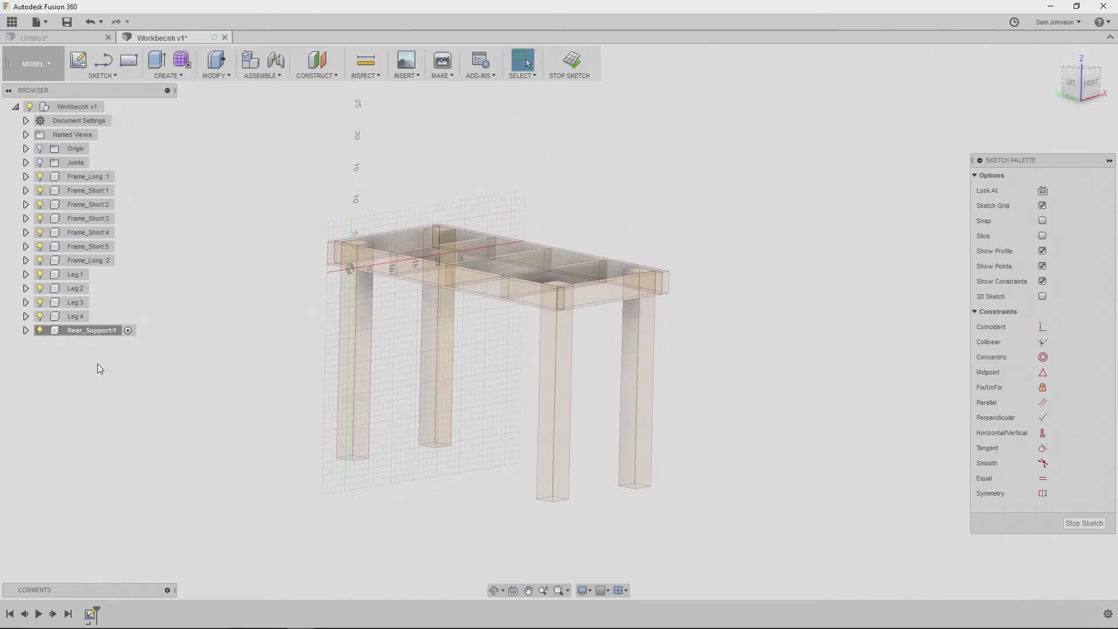
Hide Leg:4 and Leg:3 to clear the space in front of the sketch plane.
left_click(39, 316)
left_click(40, 302)
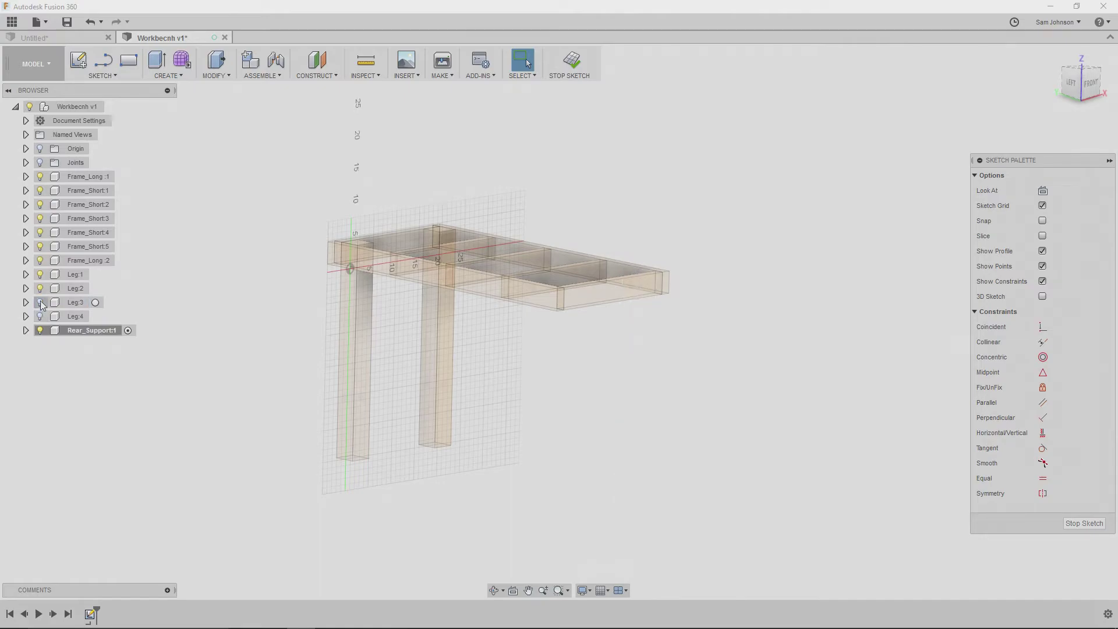
mouse_move(726, 404)
middle_mouse_down("shift")
mouse_move(676, 369)
mouse_move(777, 380)
mouse_move(726, 379)
mouse_move(716, 394)
middle_mouse_up("shift")
middle_click_drag(646, 427, 599, 391, "shift")
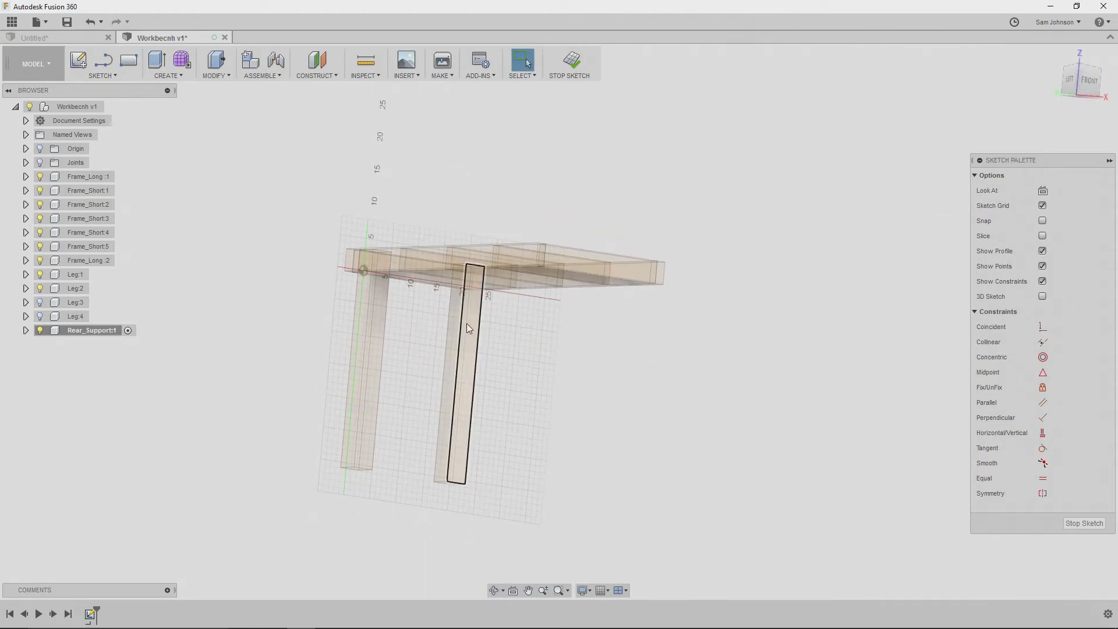
Sketch a 3.5 in by 3.5 in square in the empty area just outside the rear leg.
left_click(128, 59)
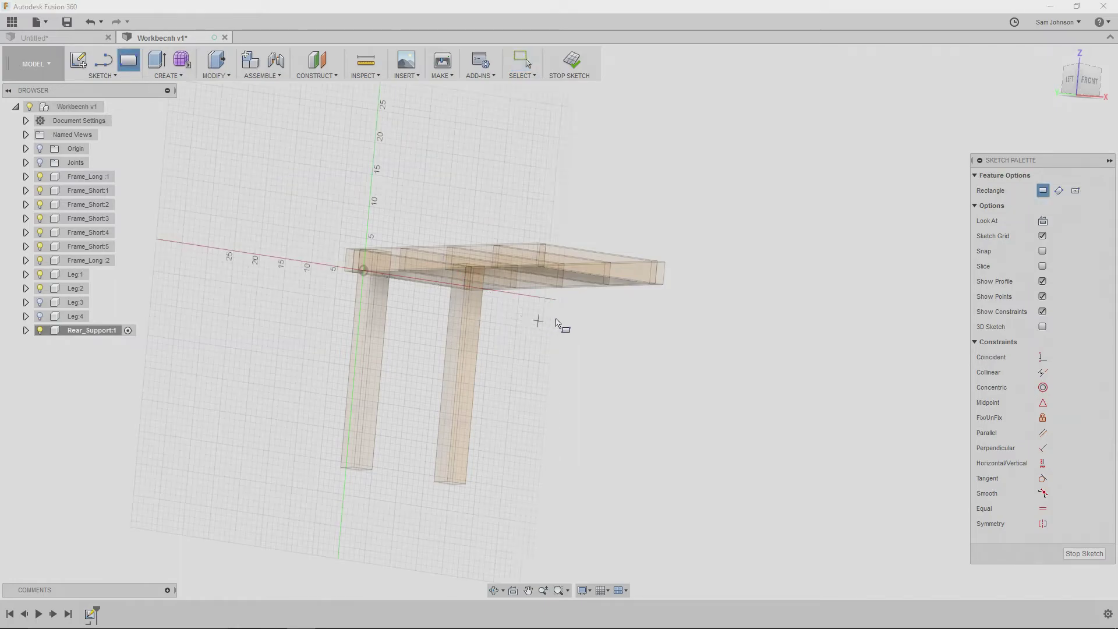
left_click(1097, 88)
scroll(536, 394, "up", 4)
middle_click_drag(536, 394, 480, 294)
left_click(489, 271)
type("3.5")
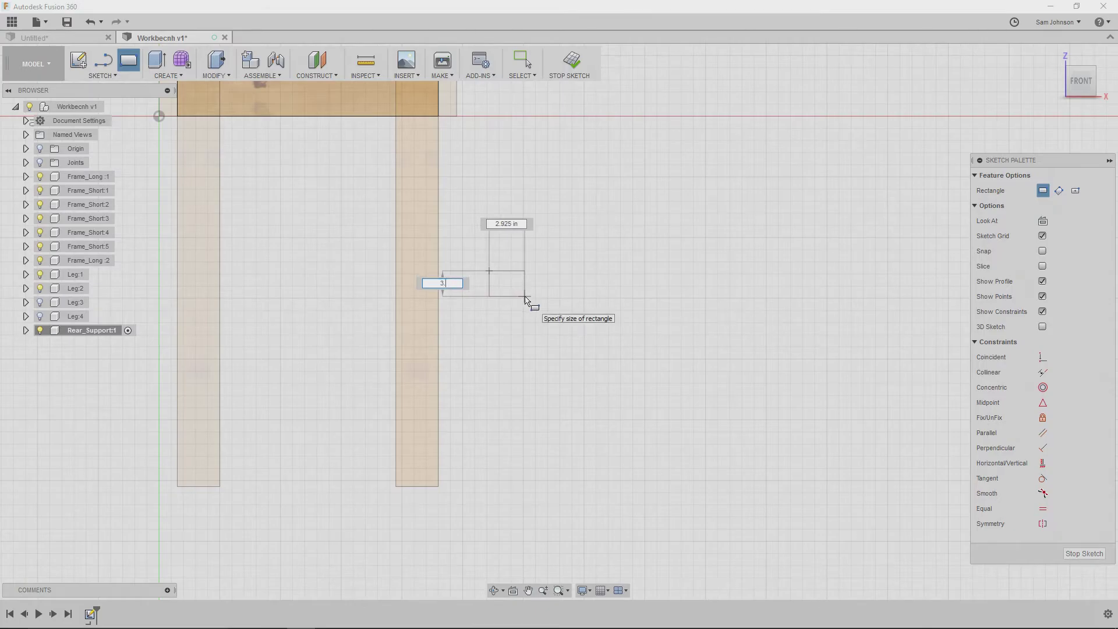
key("Tab")
type("3.5")
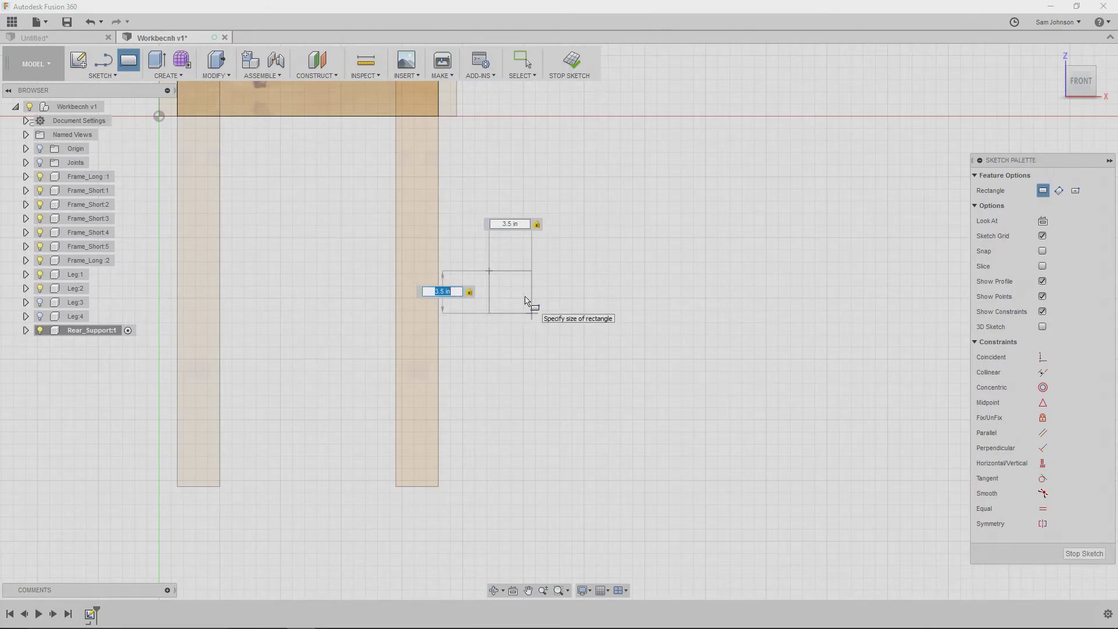
key("Return")
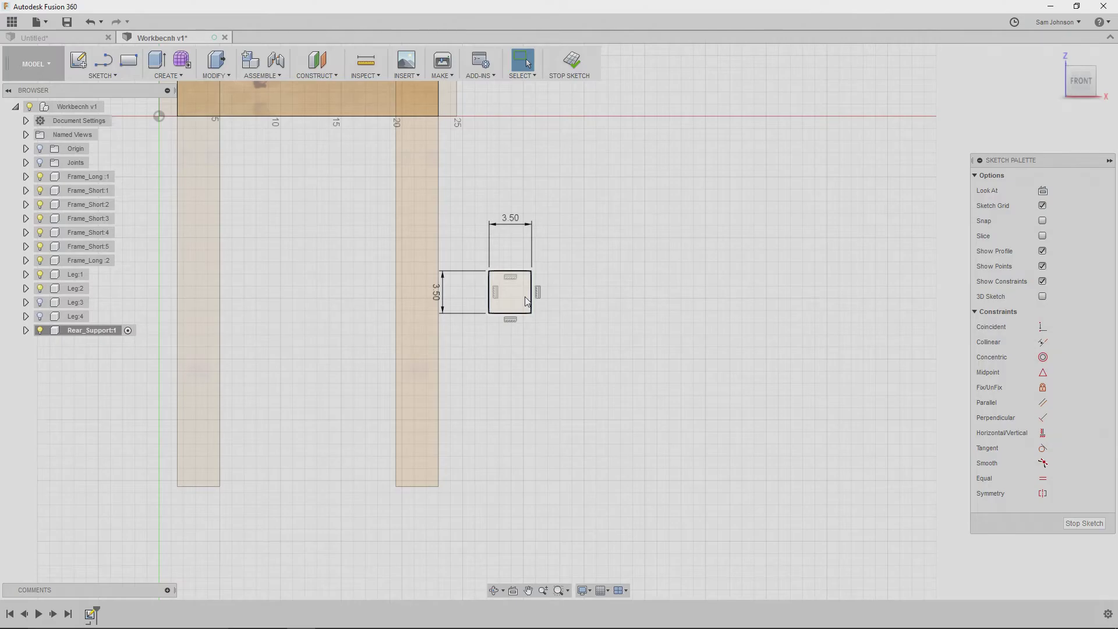
Extrude the square profile 40.37 in along the frame's length as a new body.
key("e")
left_click(505, 294)
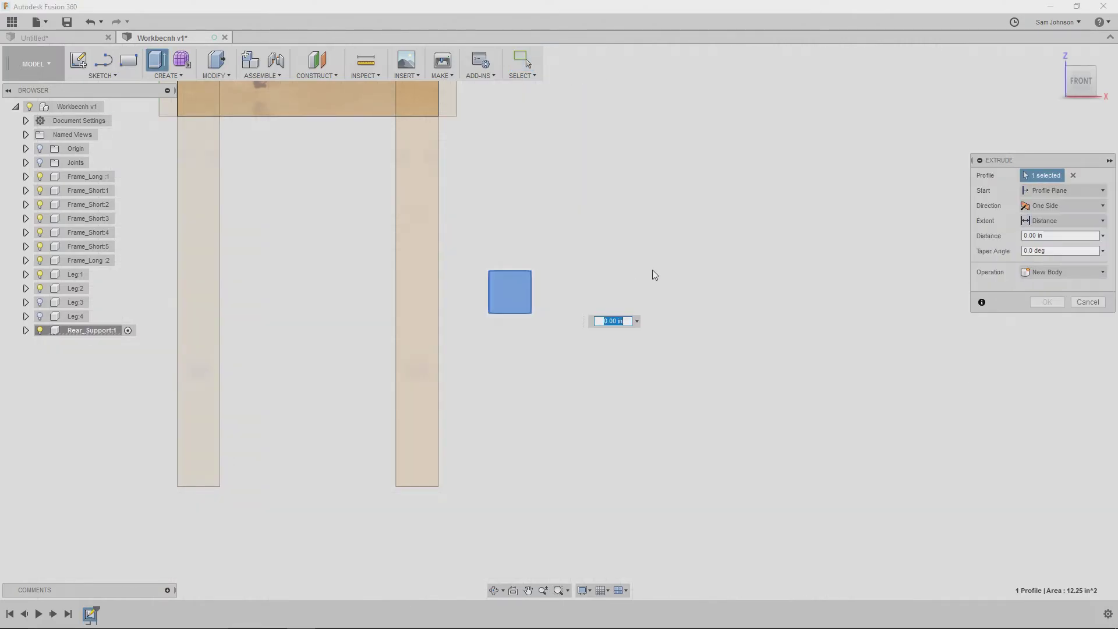
middle_click_drag(586, 244, 621, 255, "shift")
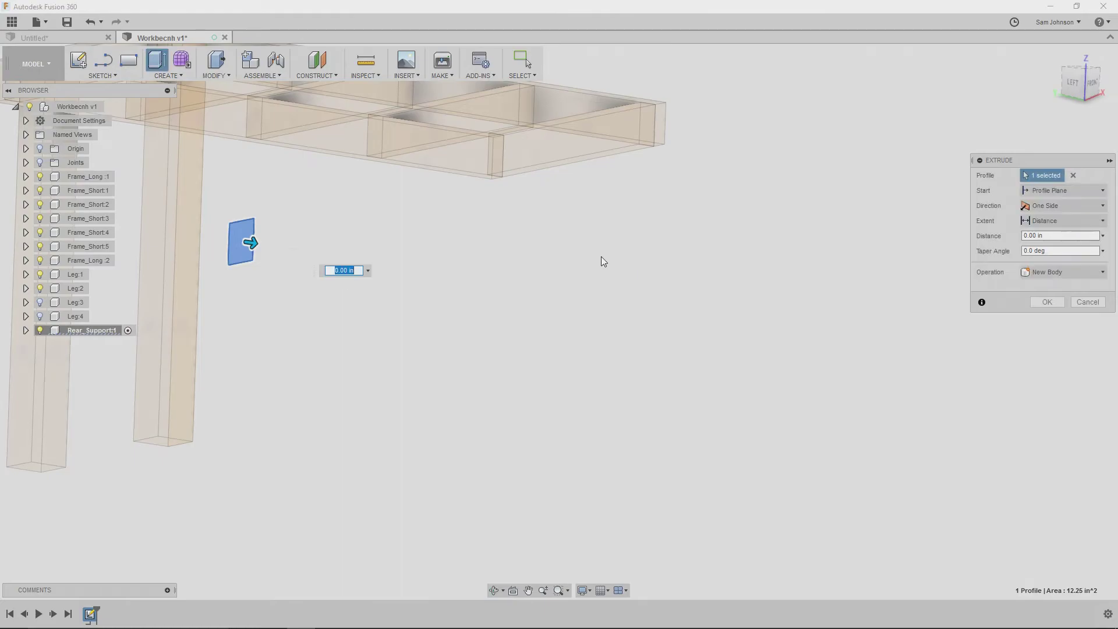
left_click_drag(253, 244, 282, 251)
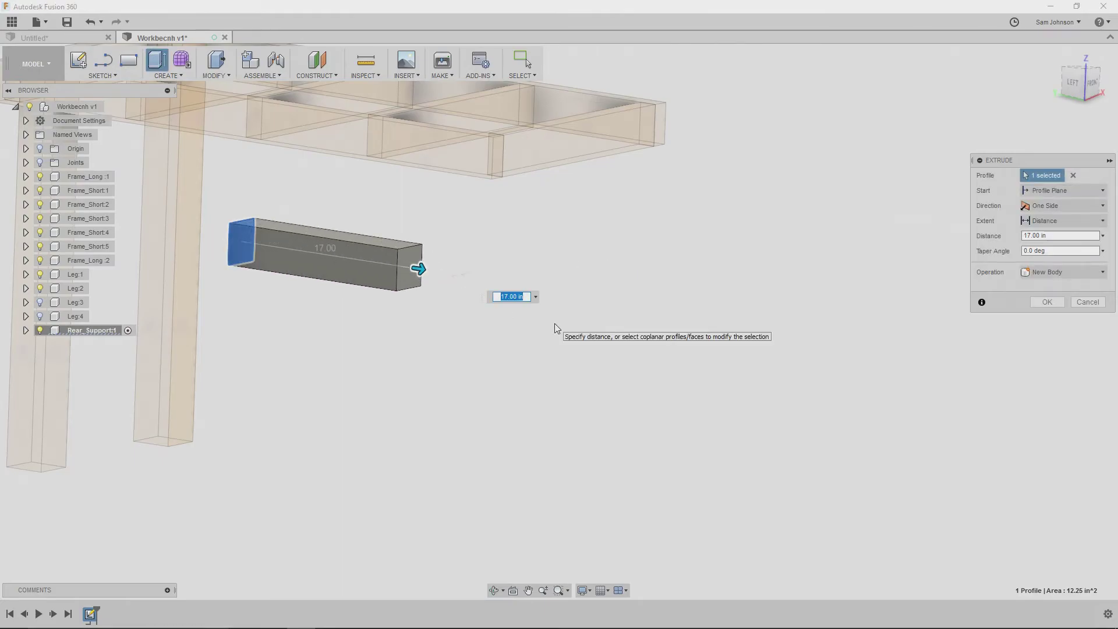
type("40.37")
key("Return")
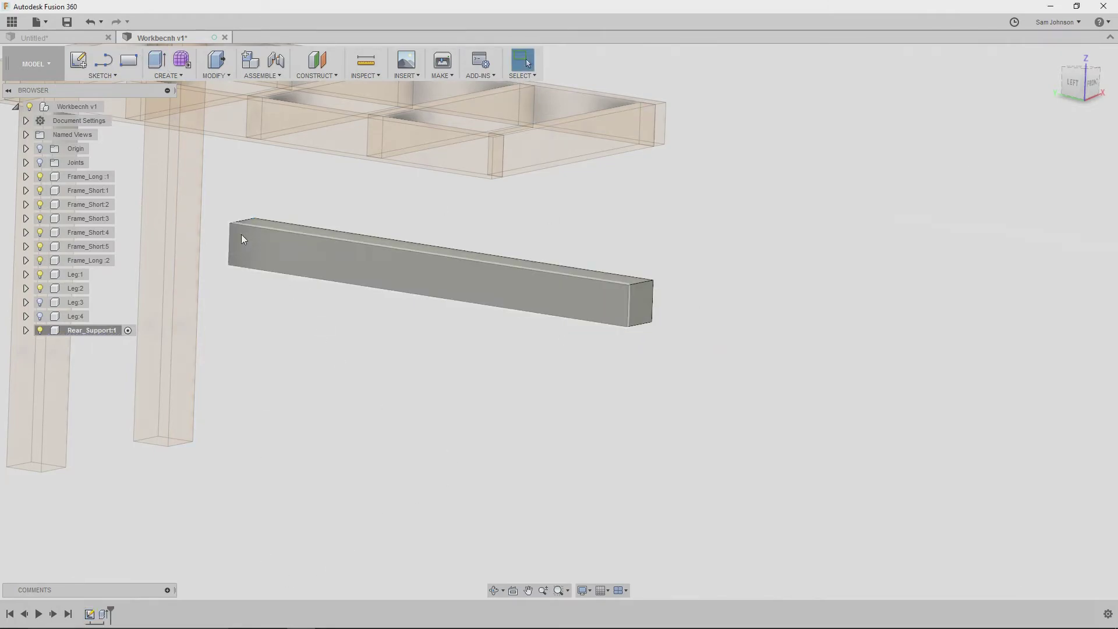
Reactivate the whole workbench and create a rigid joint between the rear support's end-face centre and the centre of the far rear leg's inner face.
double_click(103, 107)
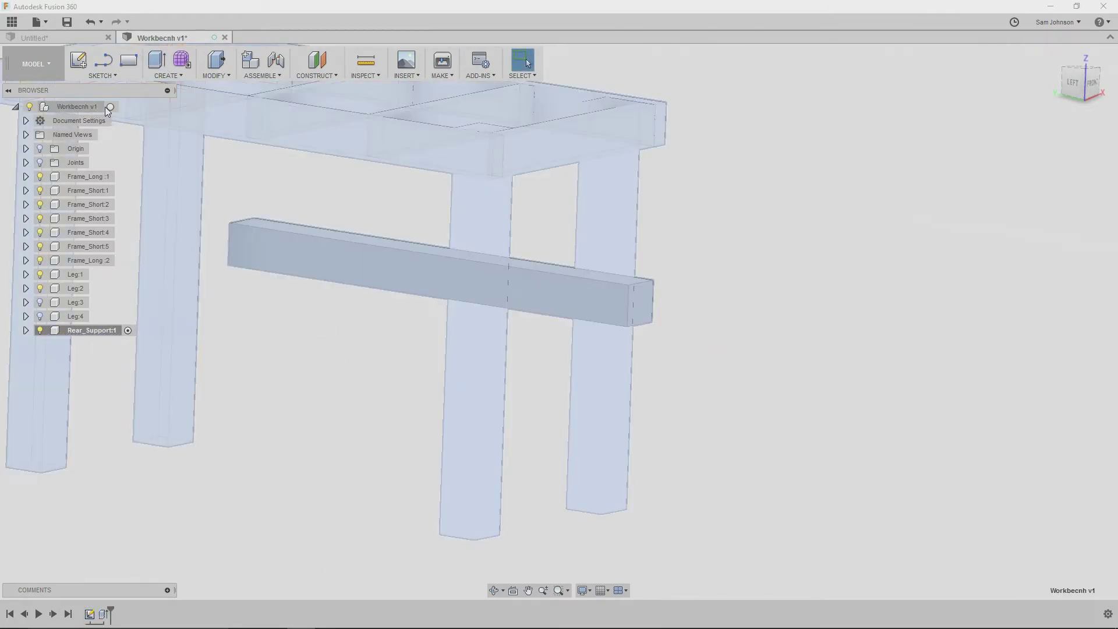
left_click_drag(345, 404, 559, 418)
key("Escape")
left_click(278, 65)
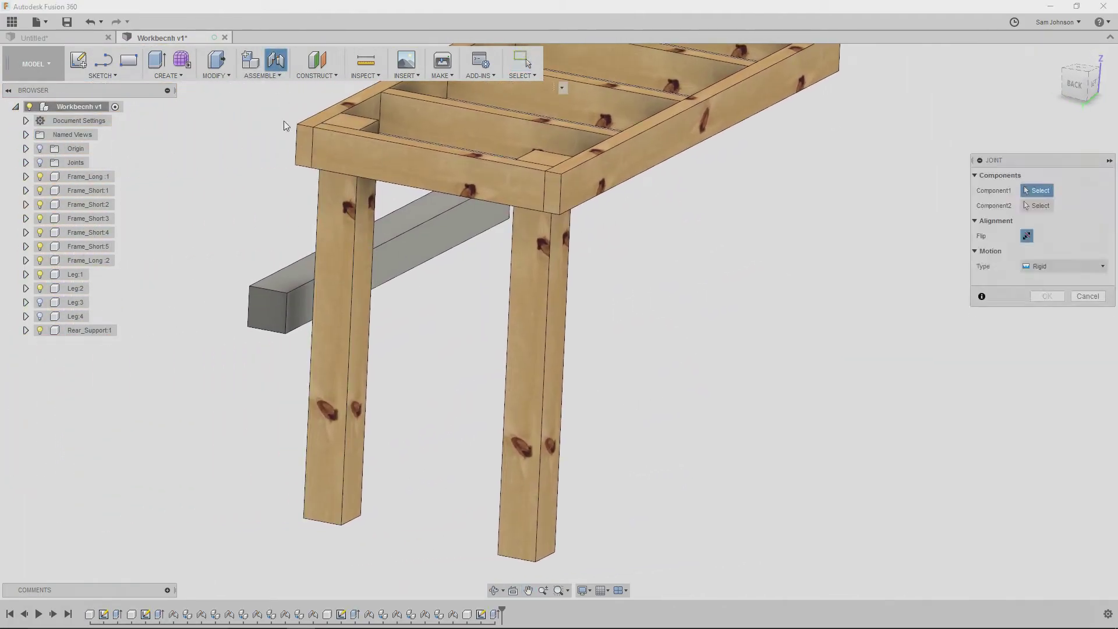
scroll(268, 326, "up", 6)
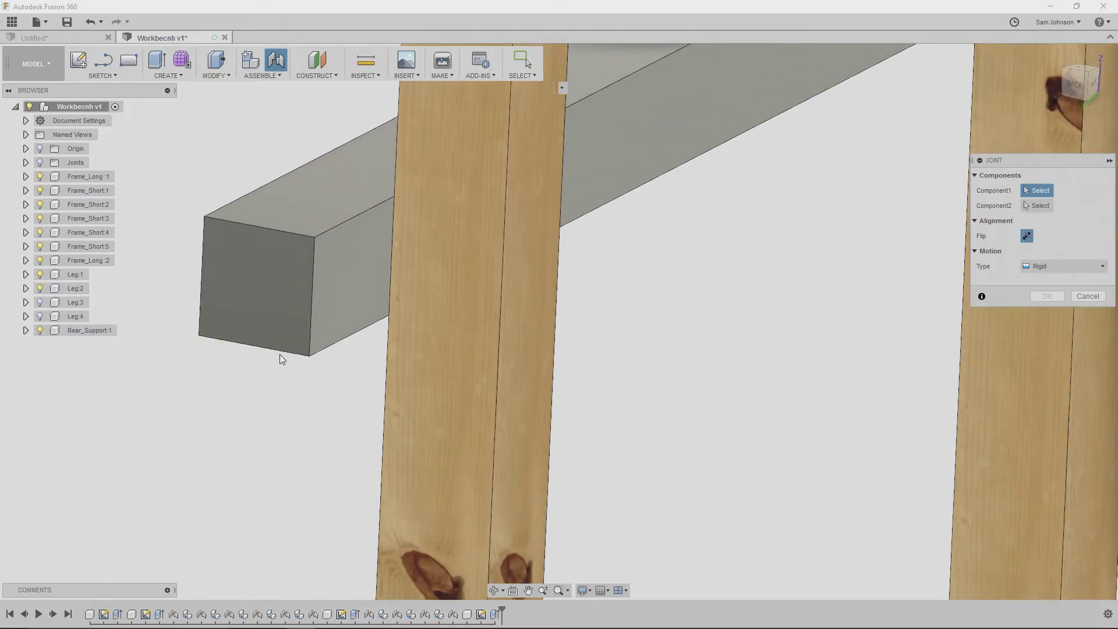
scroll(628, 300, "down", 8)
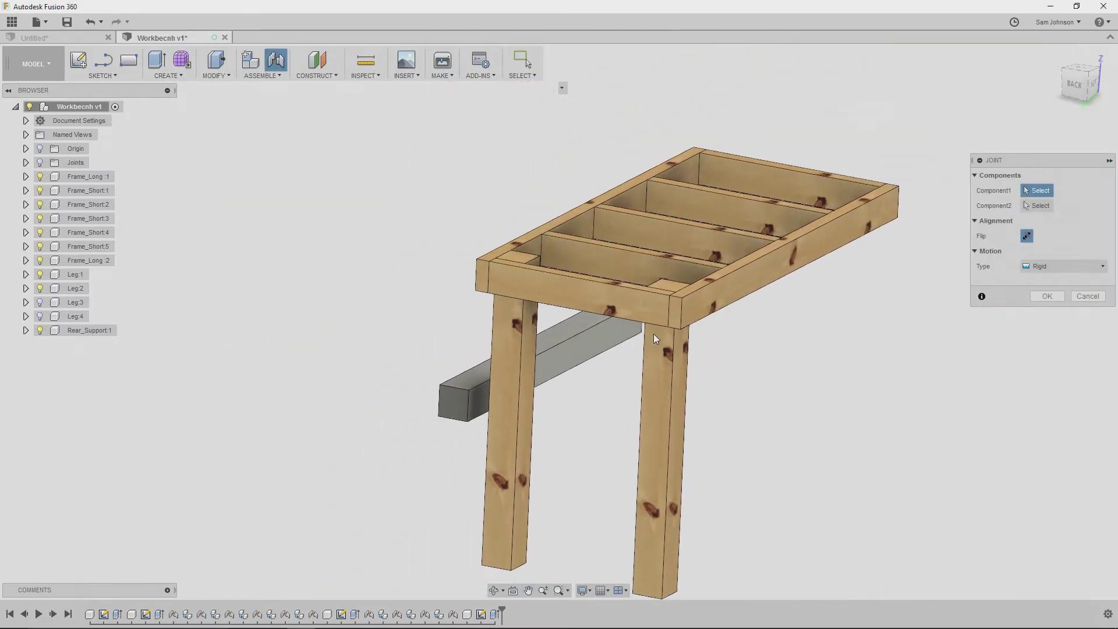
scroll(453, 432, "up", 3)
scroll(453, 432, "up", 3)
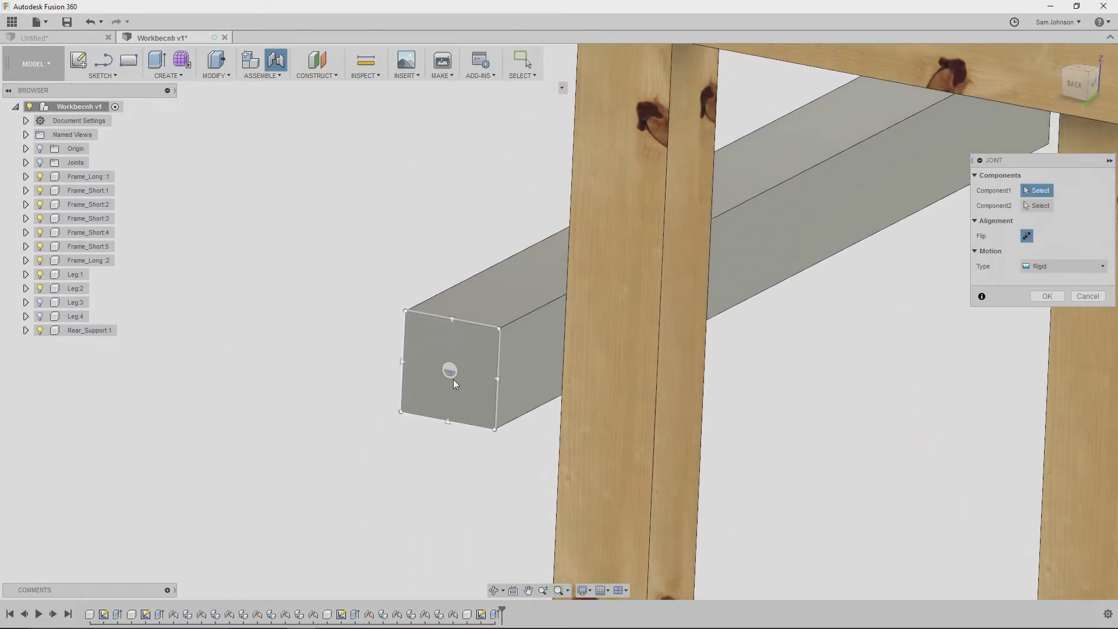
left_click(452, 372)
middle_click_drag(452, 372, 683, 273, "shift")
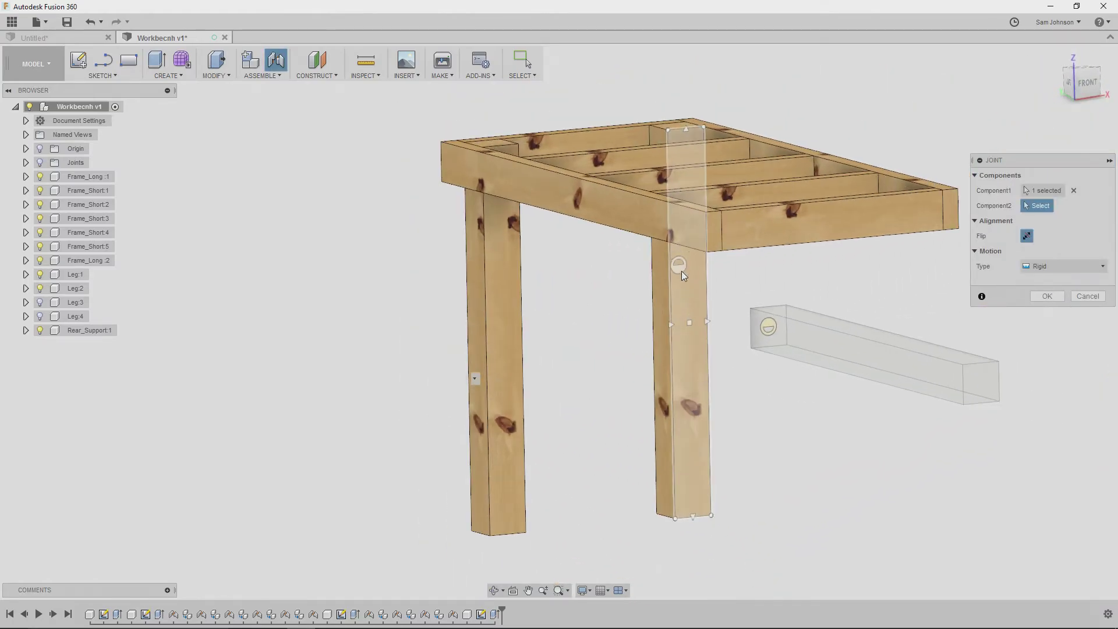
left_click(692, 321)
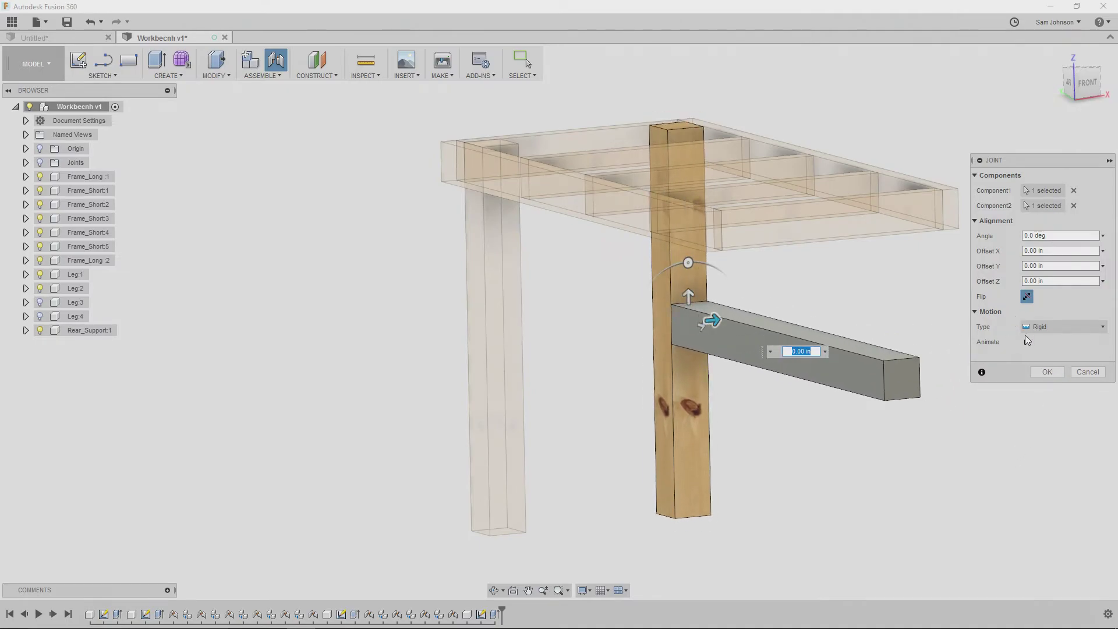
left_click(1044, 372)
Show Leg:4 and Leg:3 again and check how the rear support fits between the rear legs.
left_click(40, 317)
left_click(40, 302)
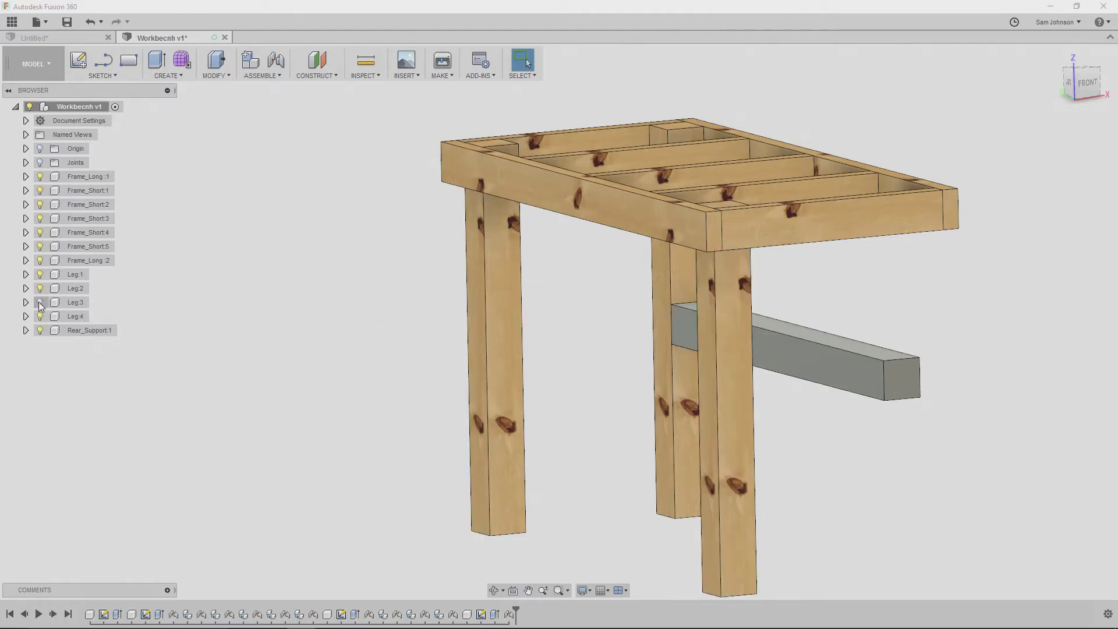
middle_click_drag(284, 322, 655, 437, "shift")
middle_click_drag(672, 488, 655, 552)
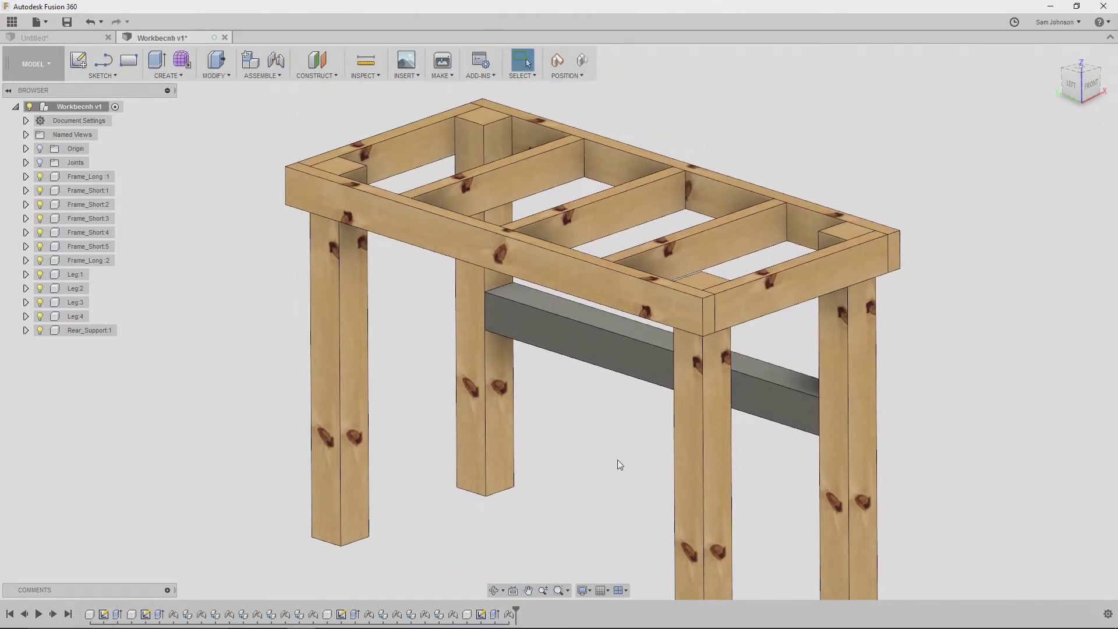
scroll(618, 459, "down", 3)
middle_click_drag(617, 450, 534, 362, "shift")
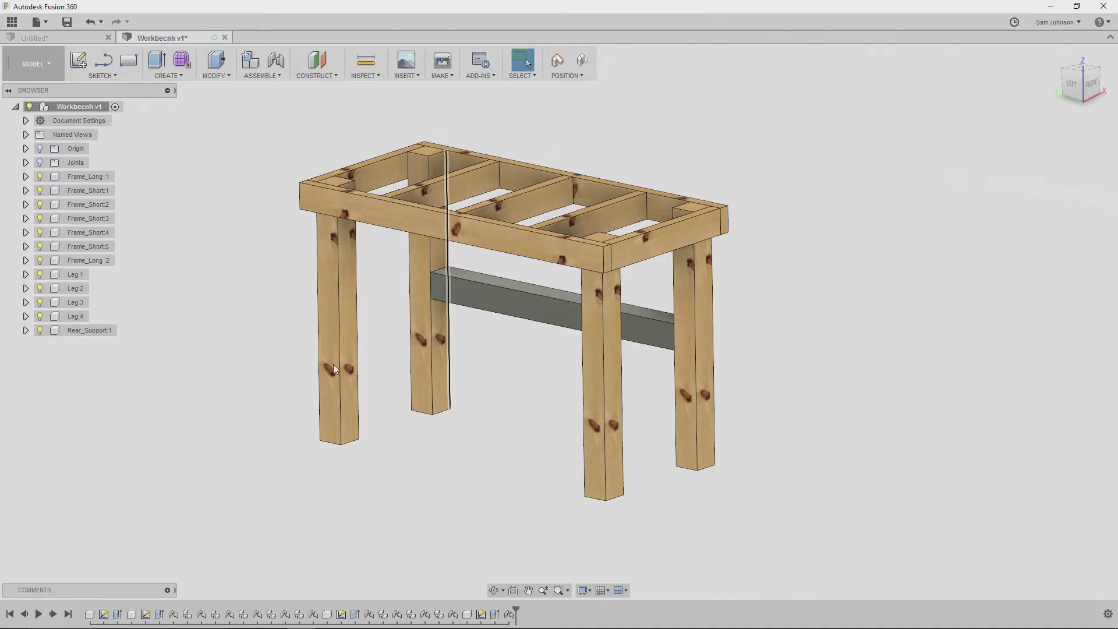
Create another new component under the workbench assembly and name it End_Support.
right_click(72, 105)
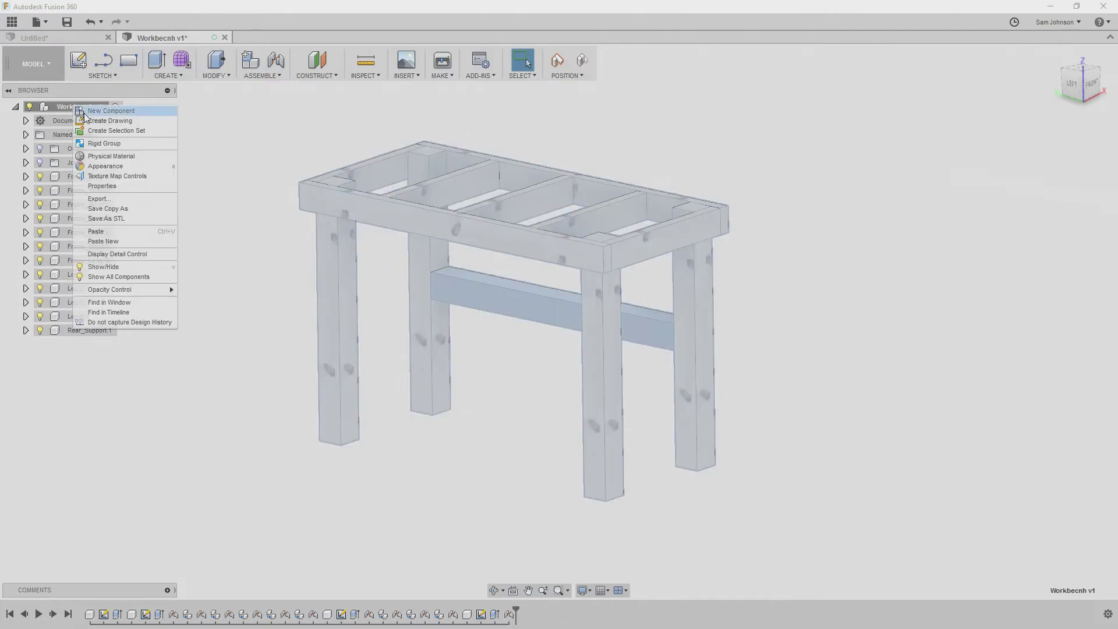
left_click(89, 106)
right_click(88, 106)
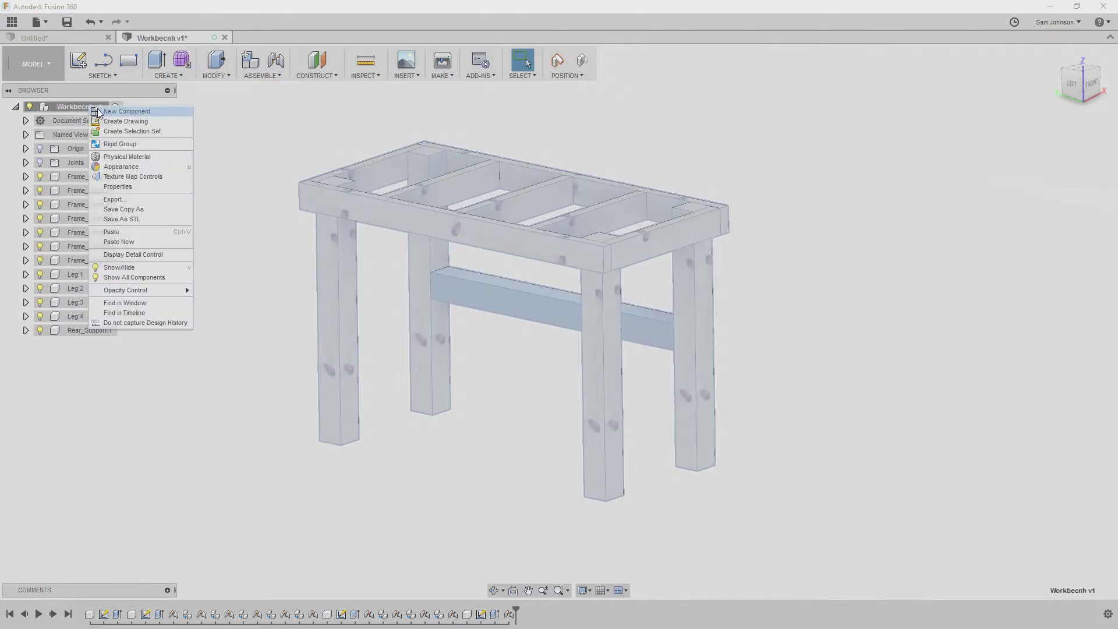
left_click(103, 111)
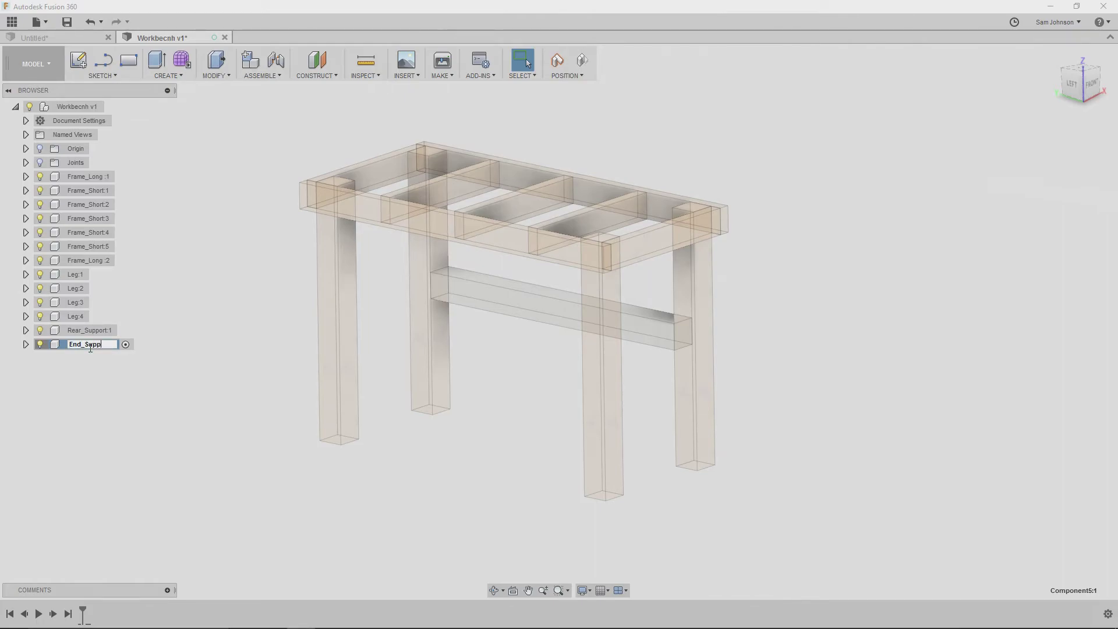
left_click(150, 359)
Start a sketch on the Leg:3 face that faces Leg:4, continuing with the components' previous position, and hide Leg:4.
left_click(78, 61)
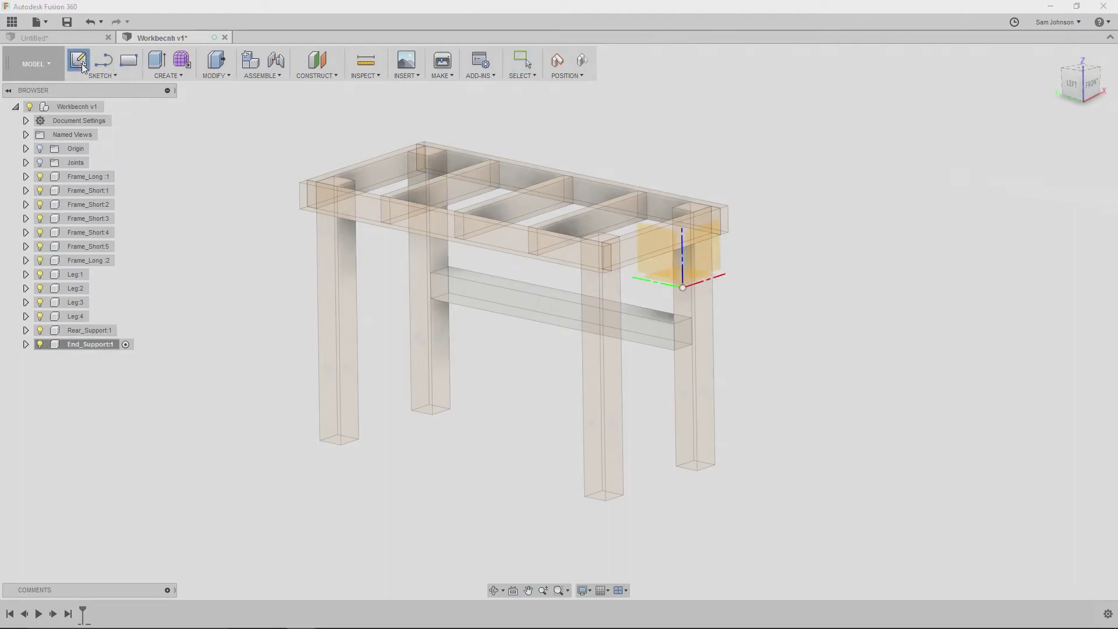
left_click(688, 377)
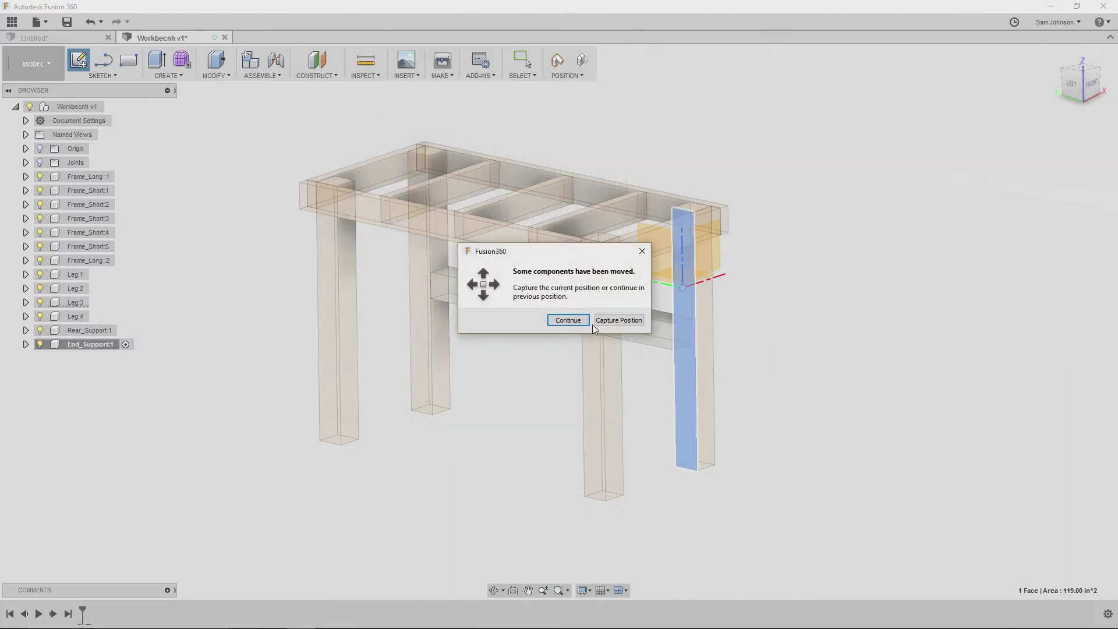
left_click(568, 321)
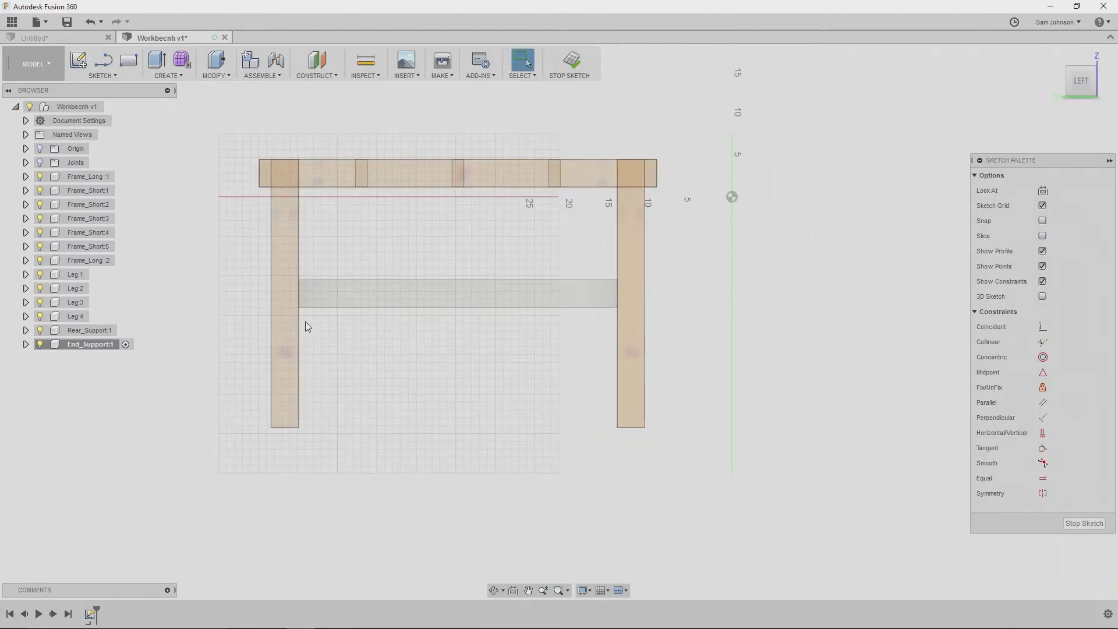
left_click(39, 317)
middle_click_drag(453, 335, 434, 253, "shift")
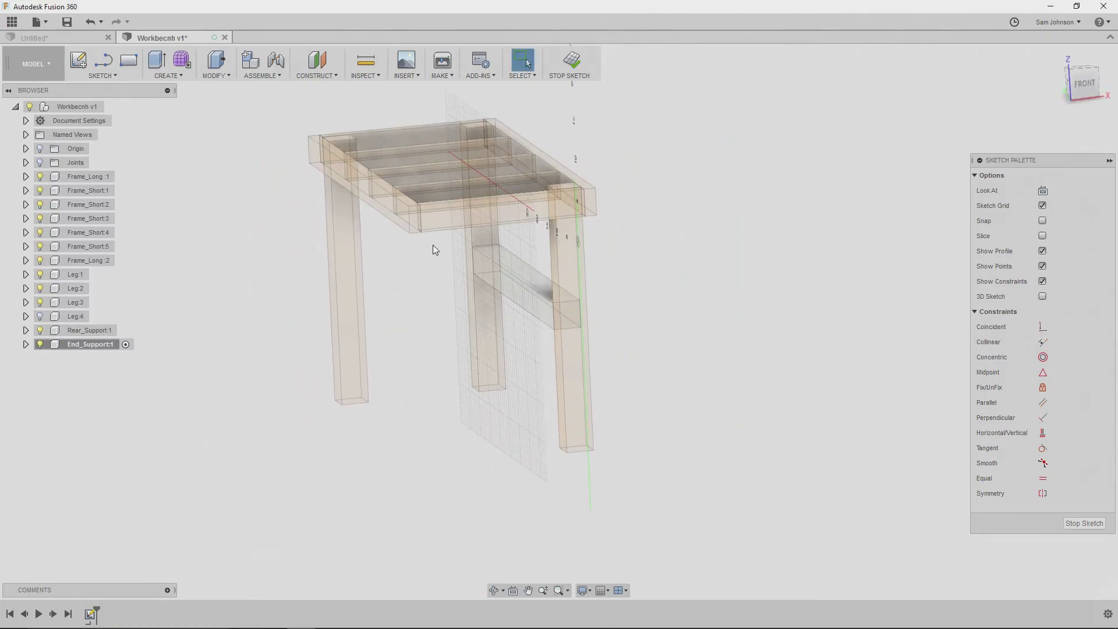
middle_click_drag(436, 344, 736, 250, "shift")
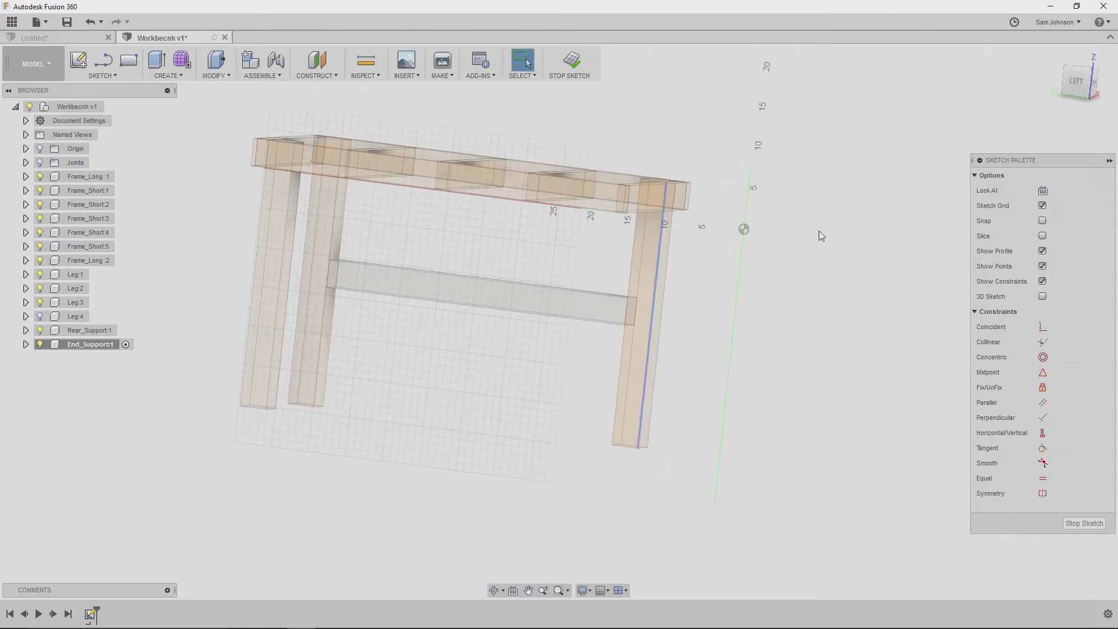
Sketch a 3.5 by 3.5 in square in the open space beside Leg:3 for the end support's cross-section.
left_click(1078, 81)
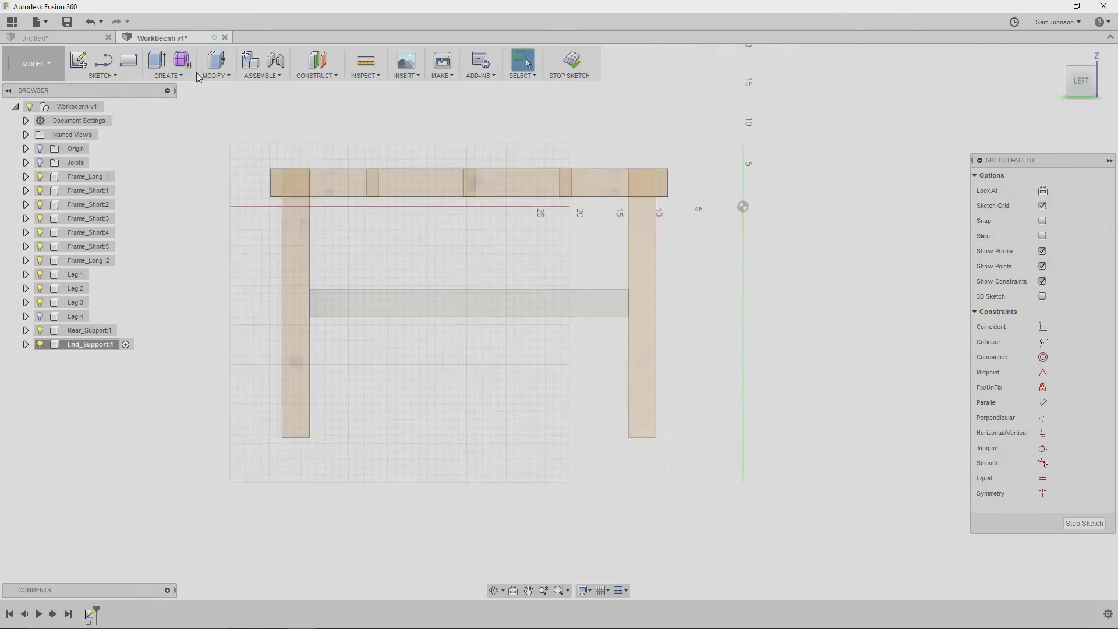
left_click(139, 65)
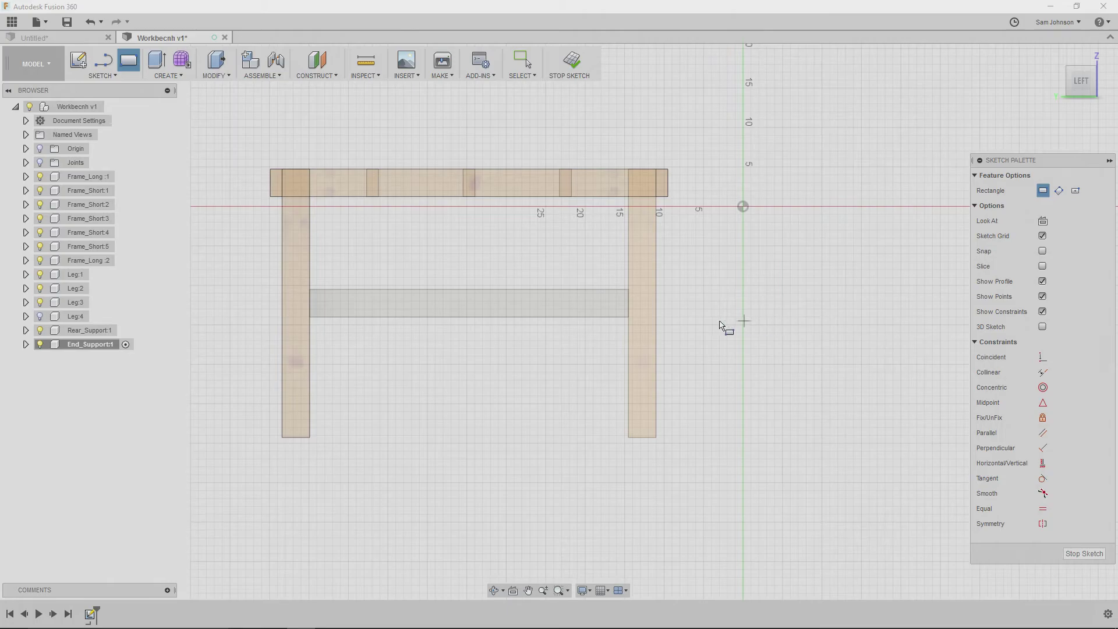
left_click(712, 317)
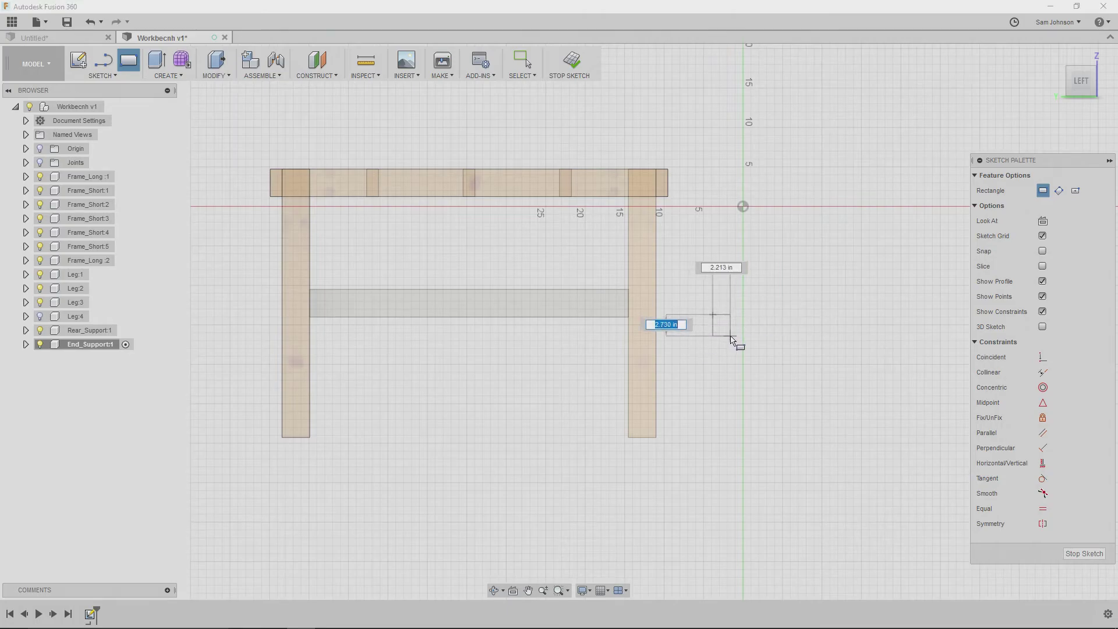
key("Tab")
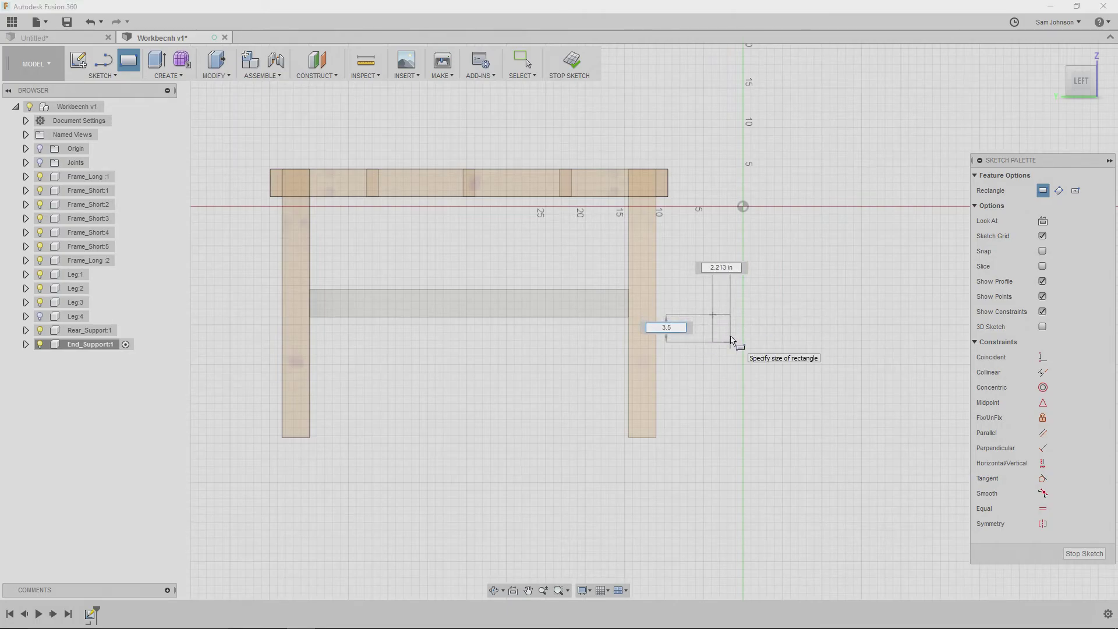
type("3.5")
key("Return")
key("Escape")
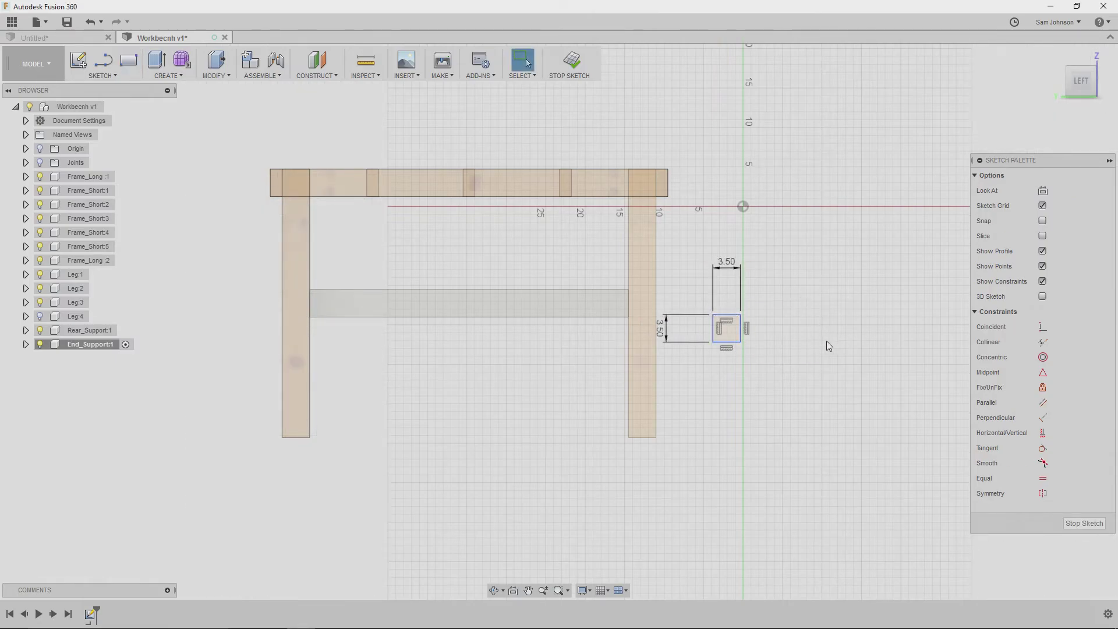
Extrude the square profile into a beam running toward the front of the bench as a new body.
key("e")
left_click_drag(820, 390, 786, 409)
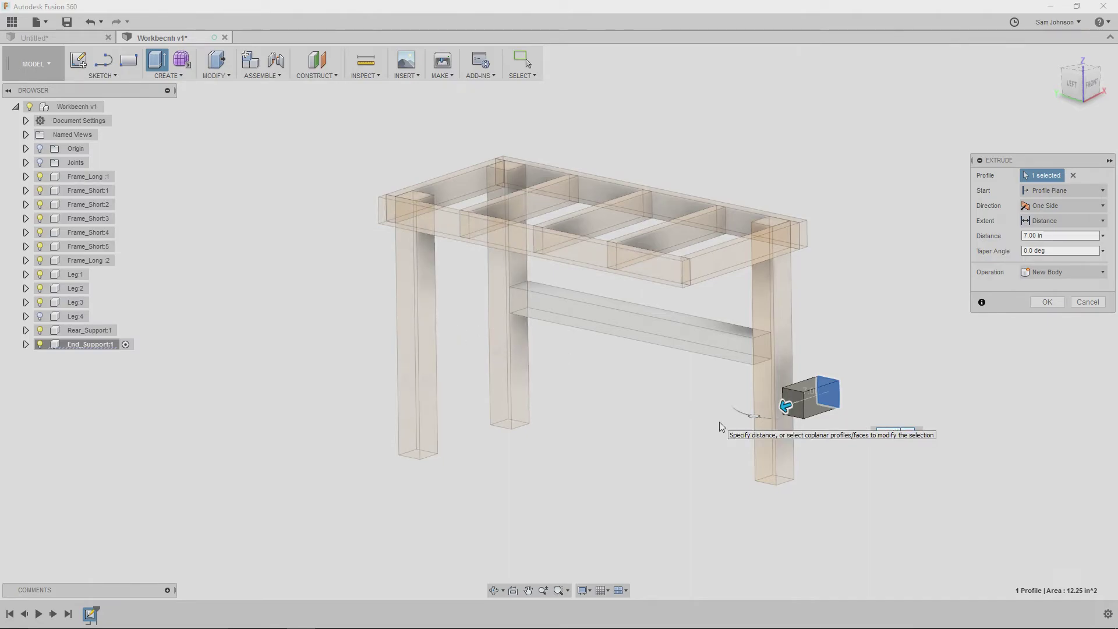
key("Return")
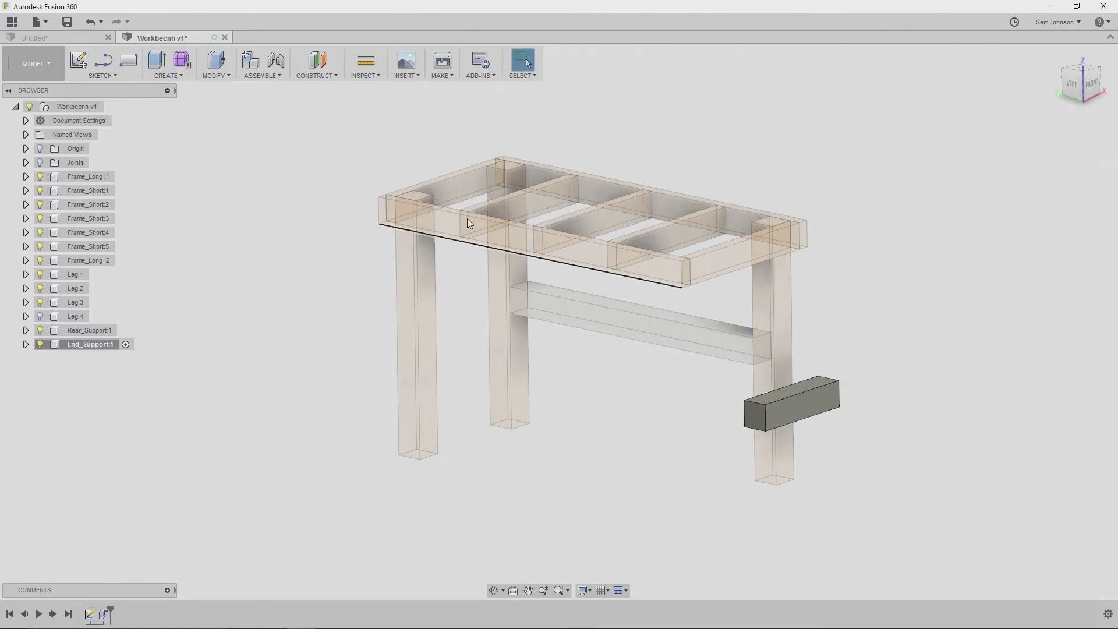
scroll(519, 207, "up", 1)
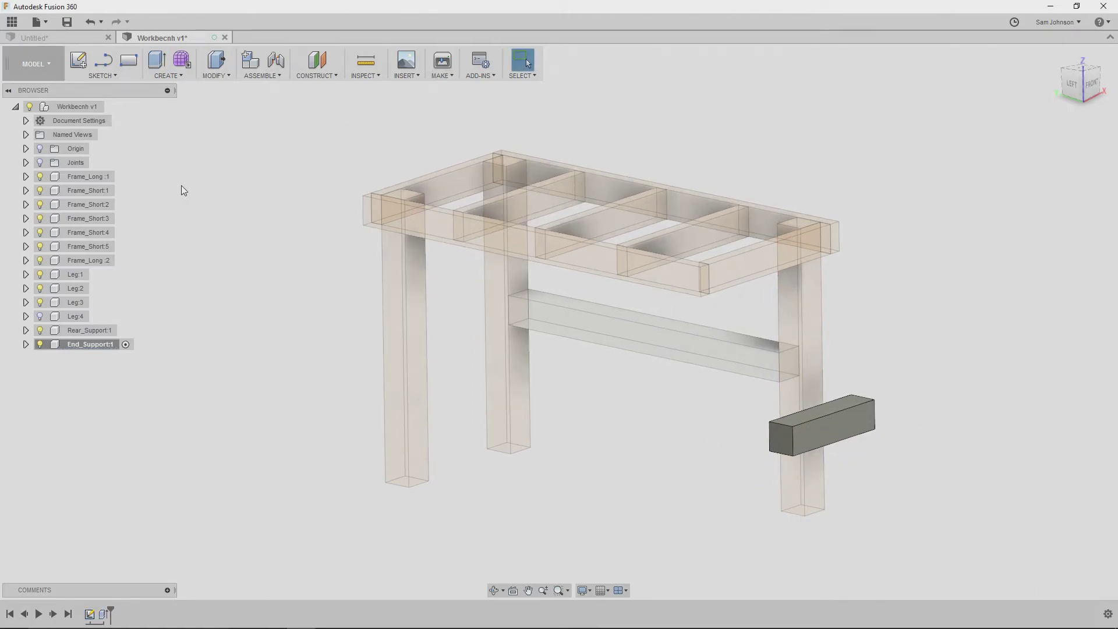
With the whole workbench active, rigidly joint the end support's end-face centre to the centre of Leg:3's front-facing face, and show Leg:4 again.
left_click(114, 107)
middle_click_drag(263, 183, 288, 110, "shift")
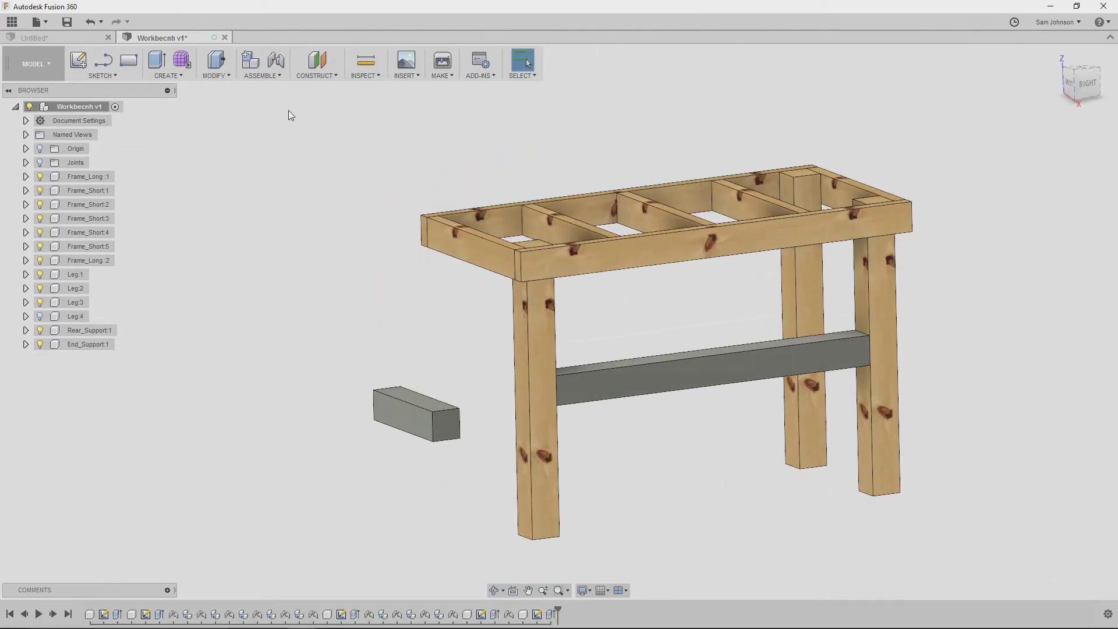
left_click(276, 61)
left_click(451, 427)
middle_click_drag(456, 379, 711, 406, "shift")
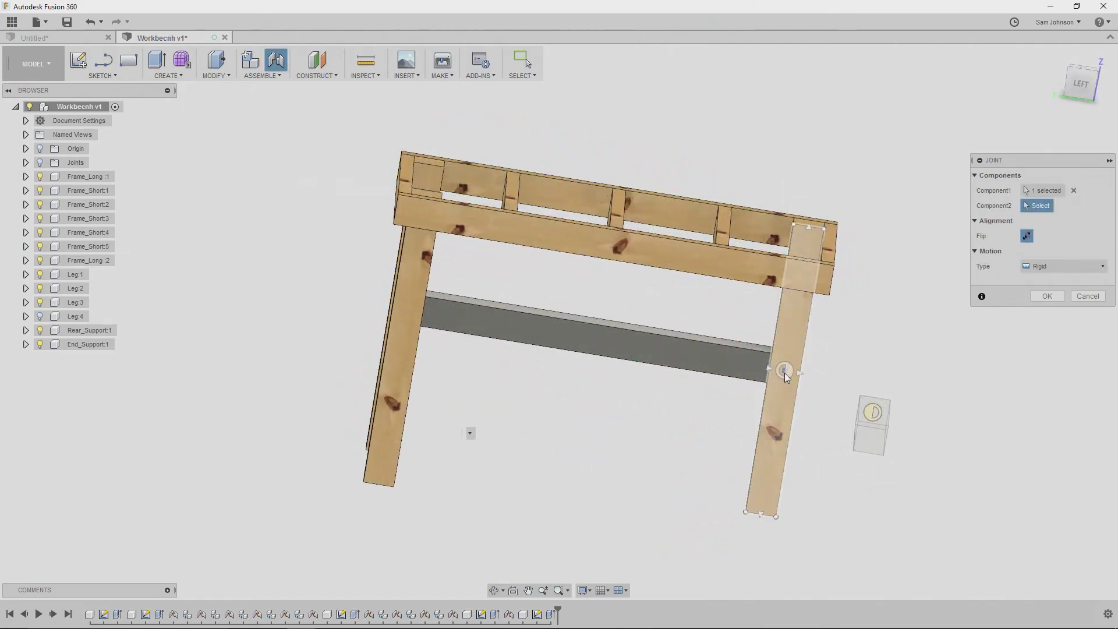
left_click(784, 375)
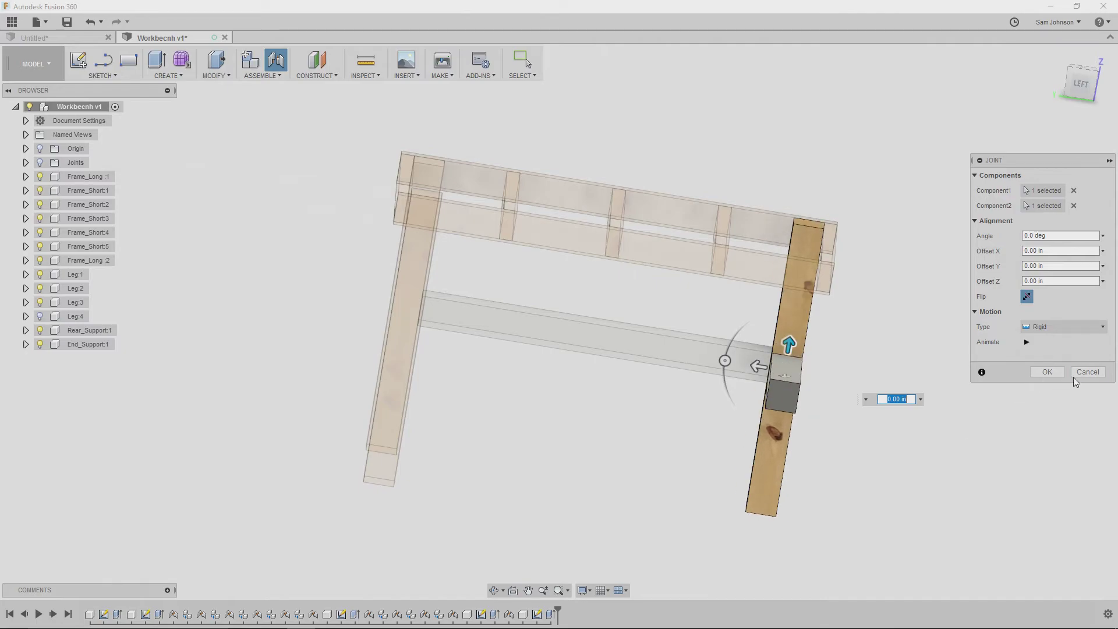
left_click(1047, 371)
mouse_move(836, 400)
middle_mouse_down("shift")
mouse_move(878, 400)
mouse_move(841, 400)
middle_mouse_up("shift")
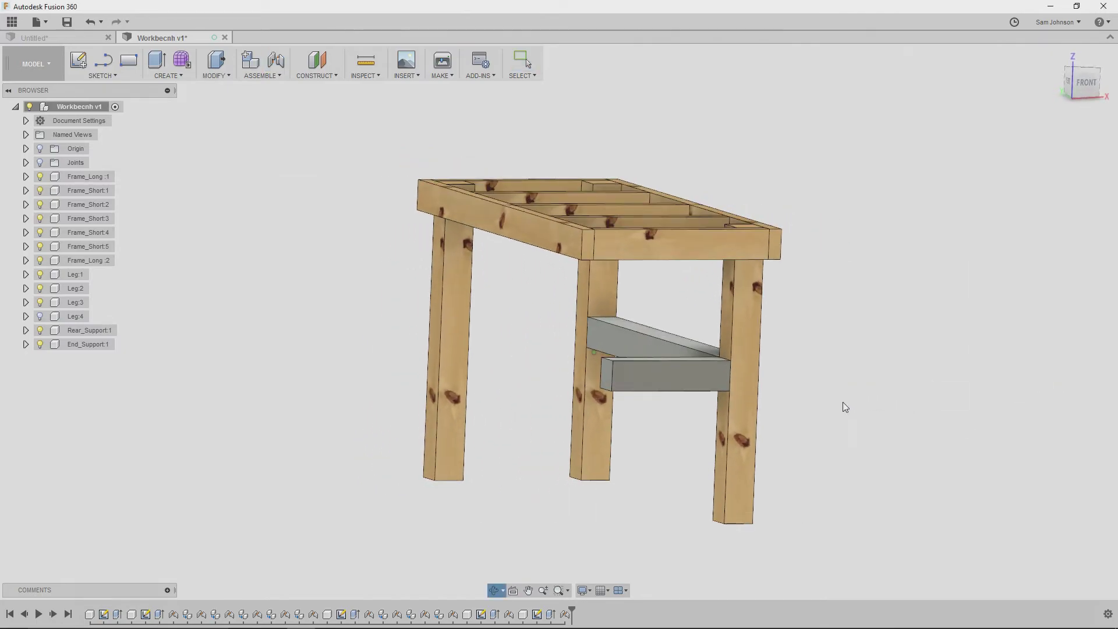
left_click(40, 317)
middle_click_drag(232, 344, 274, 339, "shift")
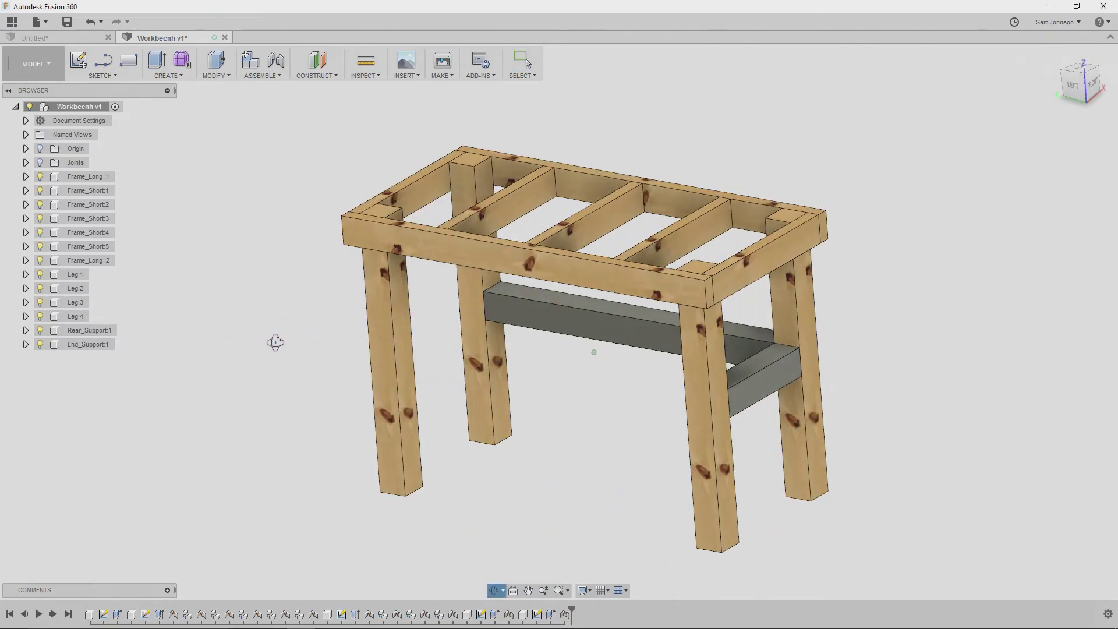
Copy the End_Support component, paste it into the workbench and move the copy 57 in along Y beyond the opposite end.
right_click(80, 344)
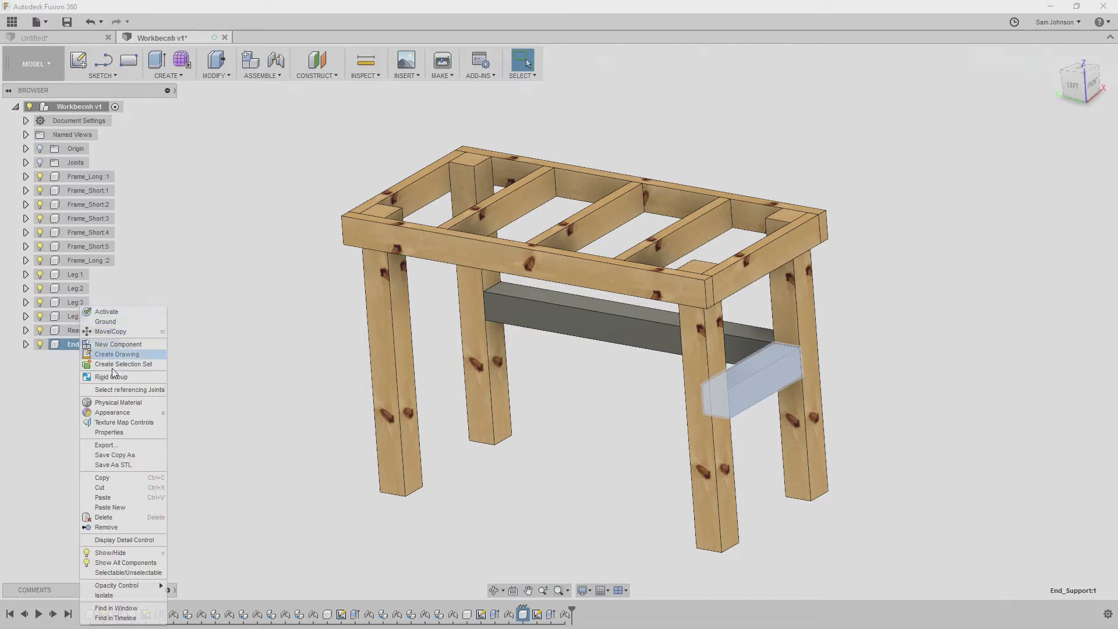
left_click(102, 478)
right_click(172, 387)
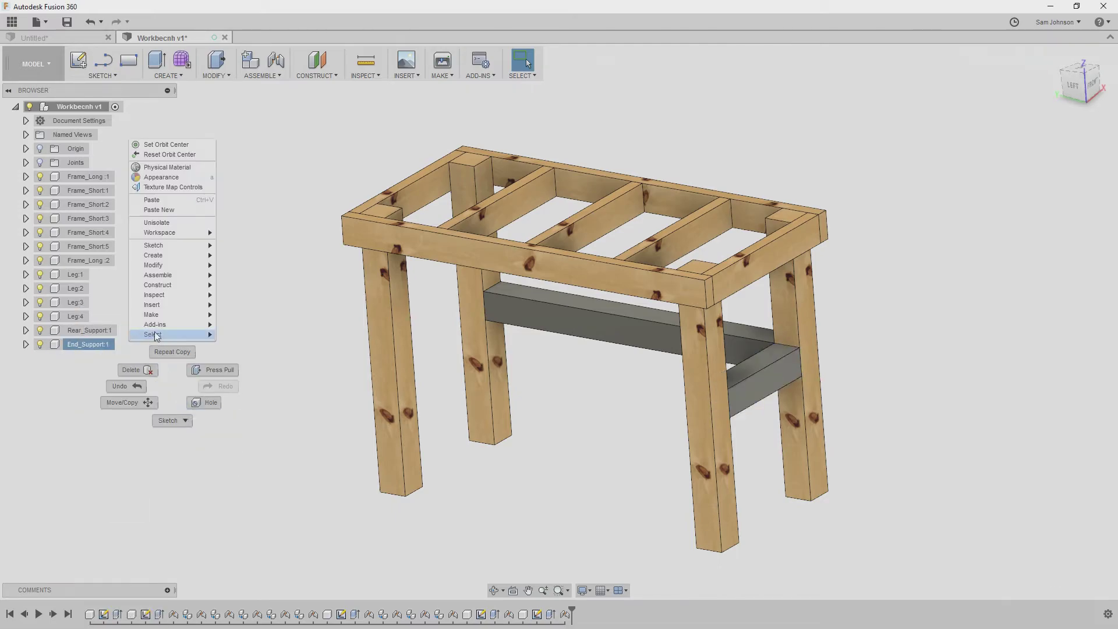
left_click(153, 200)
left_click_drag(724, 375, 434, 318)
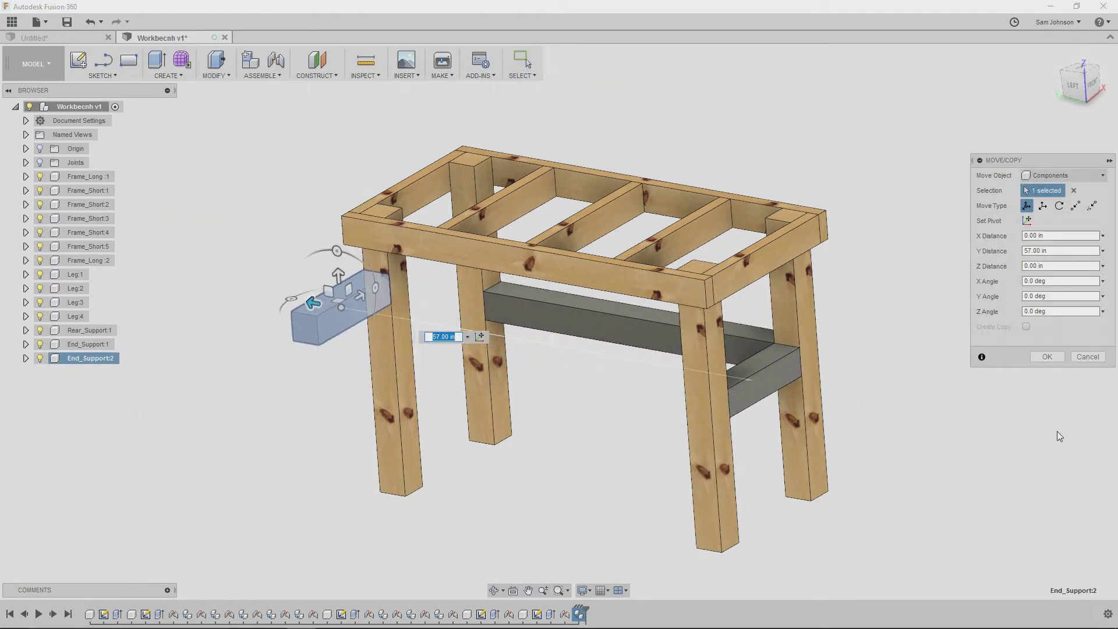
left_click(1046, 358)
Create a rigid joint between the end-face centre of End_Support:2 and the centre of the opposite rear leg's front-facing face.
middle_click_drag(341, 519, 201, 509, "shift")
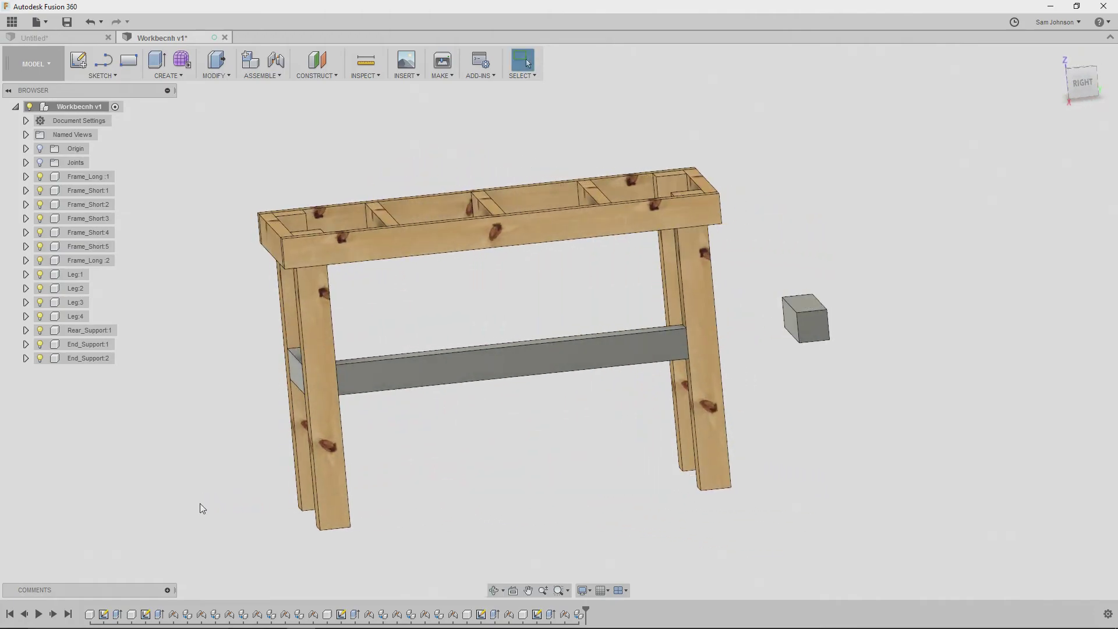
left_click(278, 60)
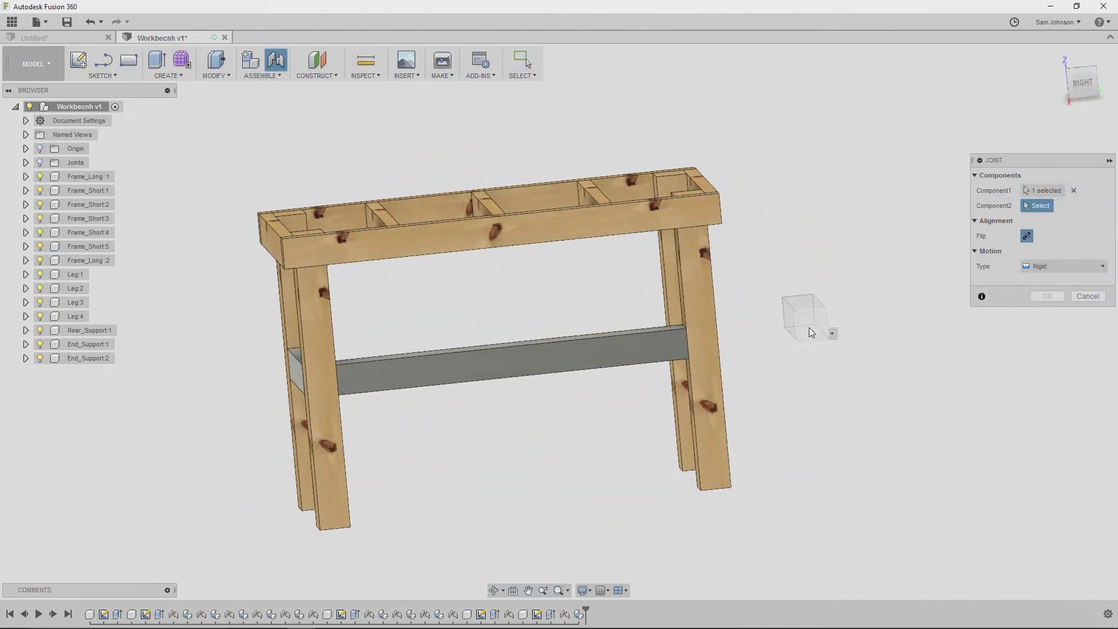
left_click(707, 382)
middle_click_drag(706, 382, 563, 404, "shift")
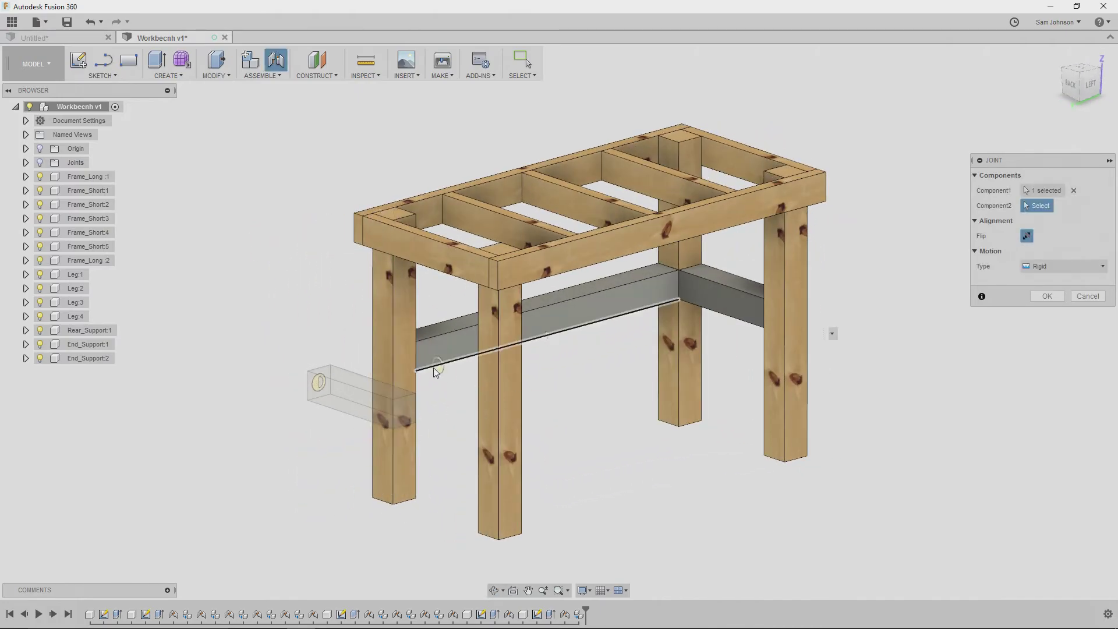
left_click(406, 368)
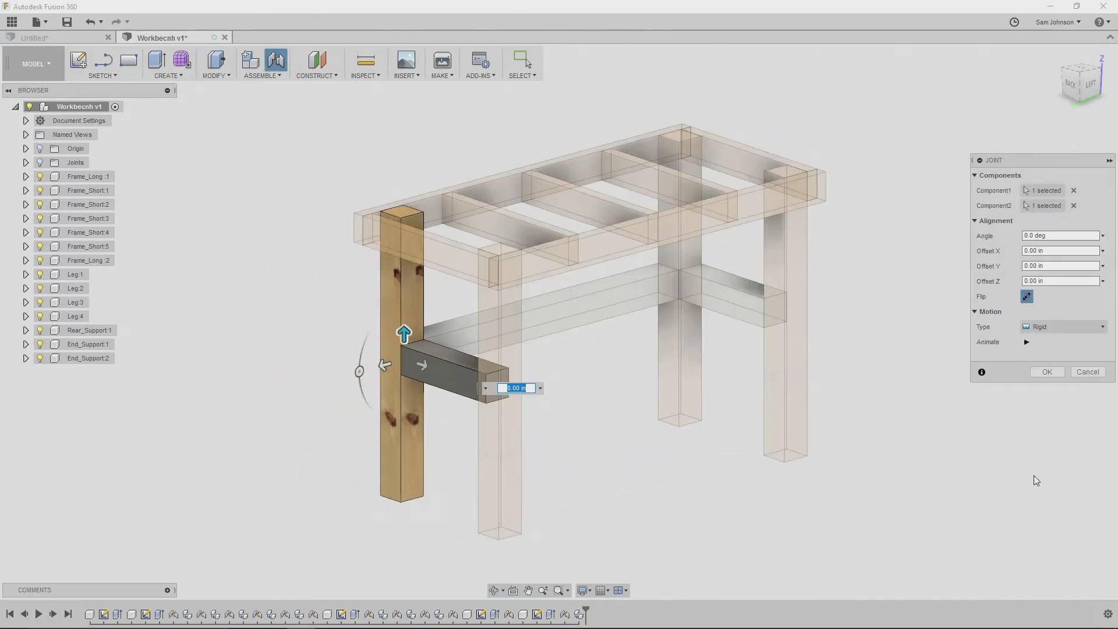
left_click(1047, 373)
middle_click_drag(740, 475, 704, 490, "shift")
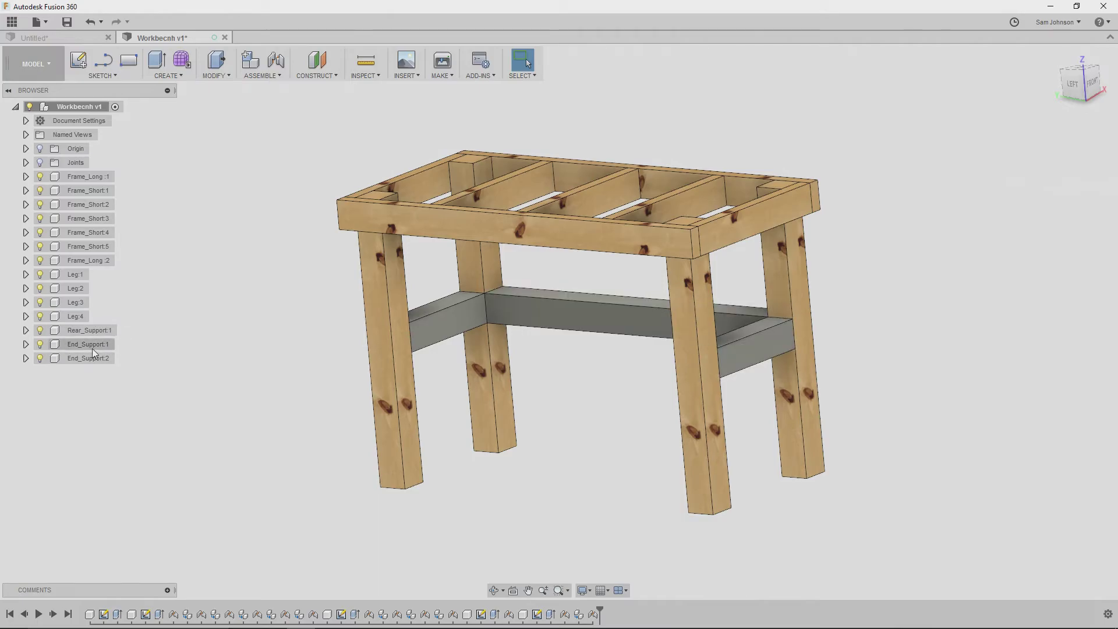
Apply the Pine physical material to Rear_Support:1, End_Support:1 and End_Support:2 together.
left_click(90, 331)
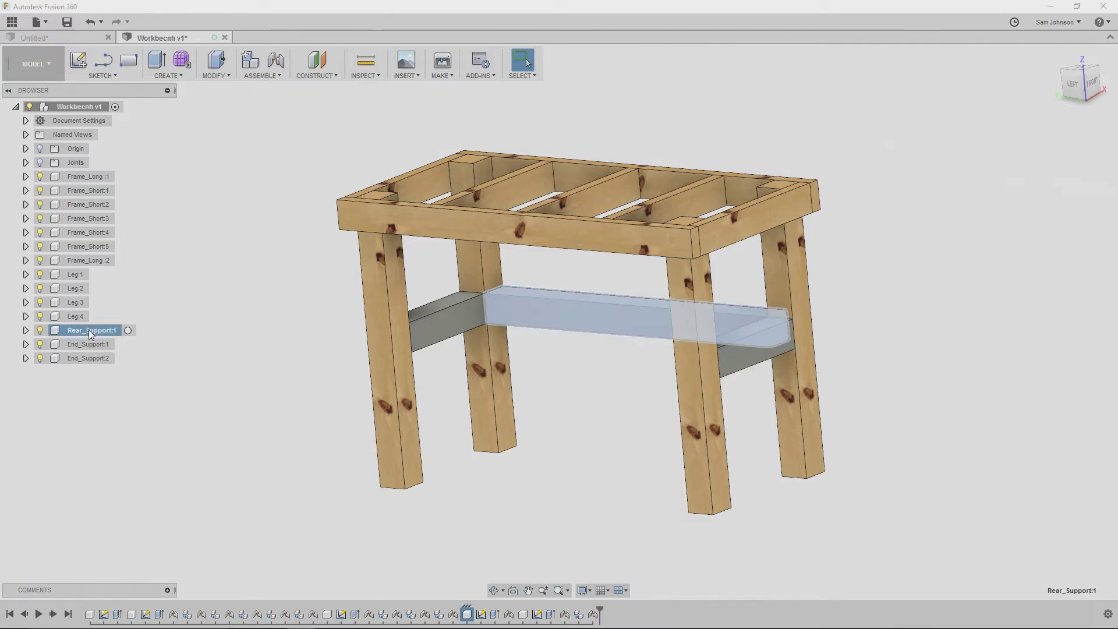
left_click(87, 359, "shift")
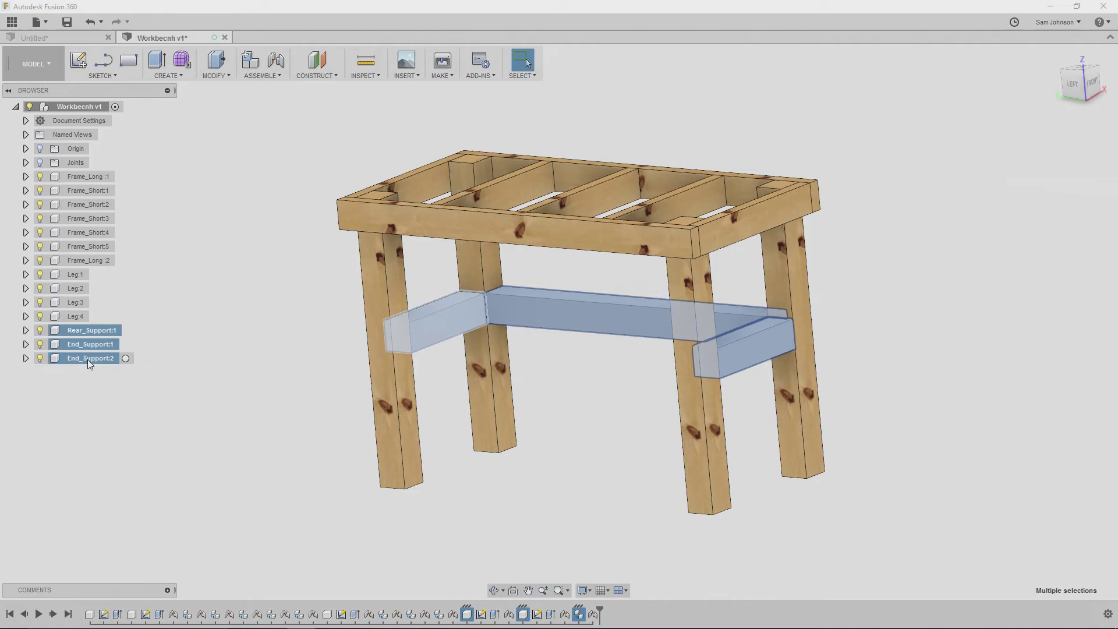
right_click(94, 349)
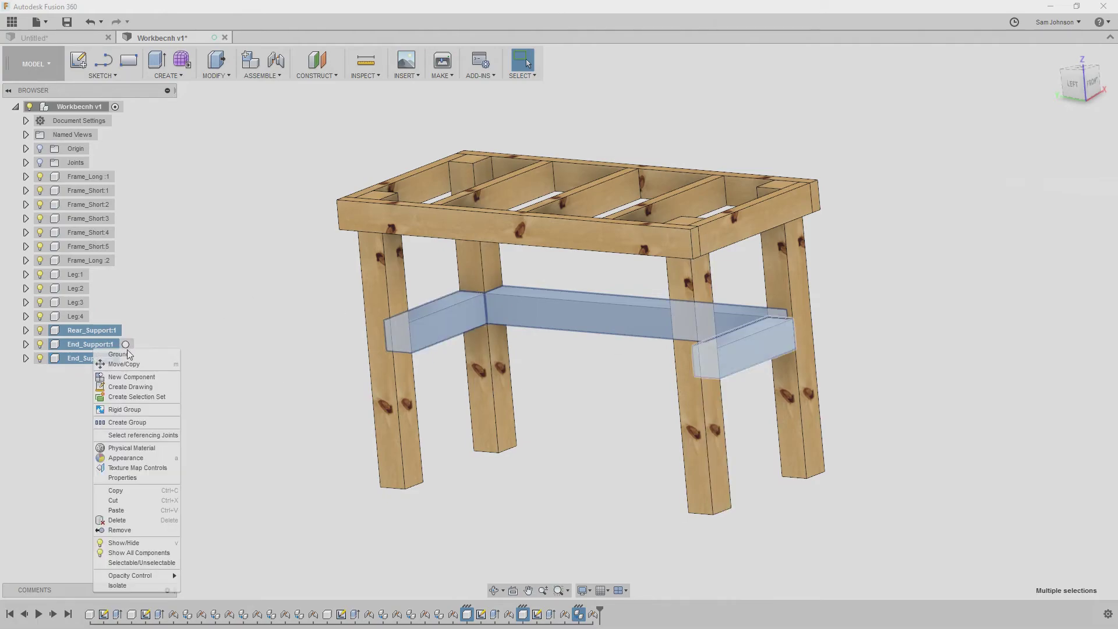
left_click(131, 447)
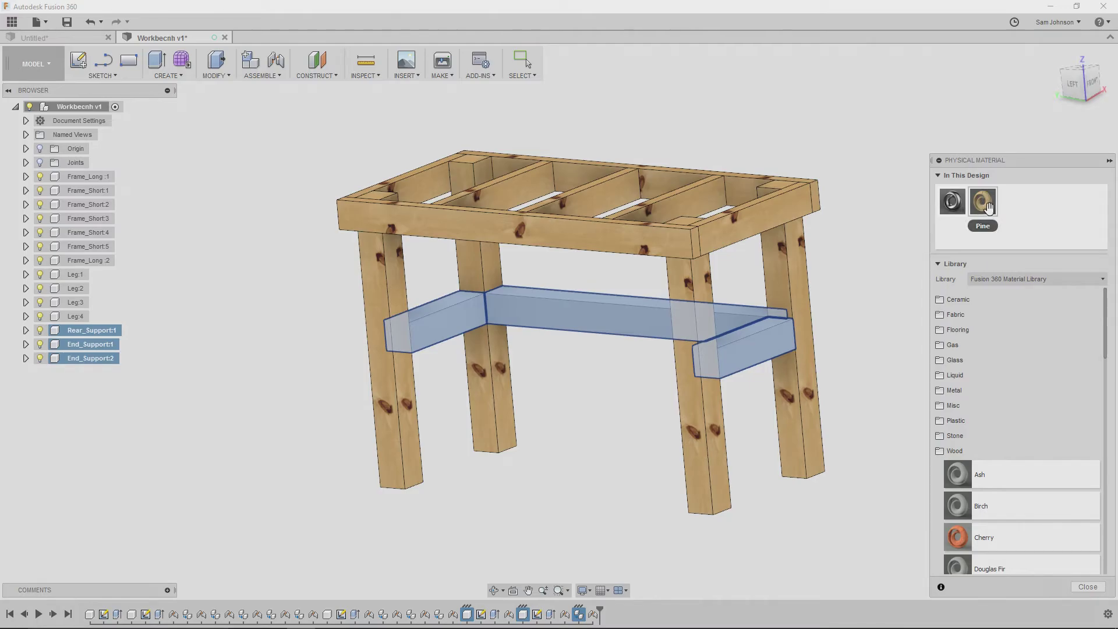
left_click_drag(988, 208, 604, 317)
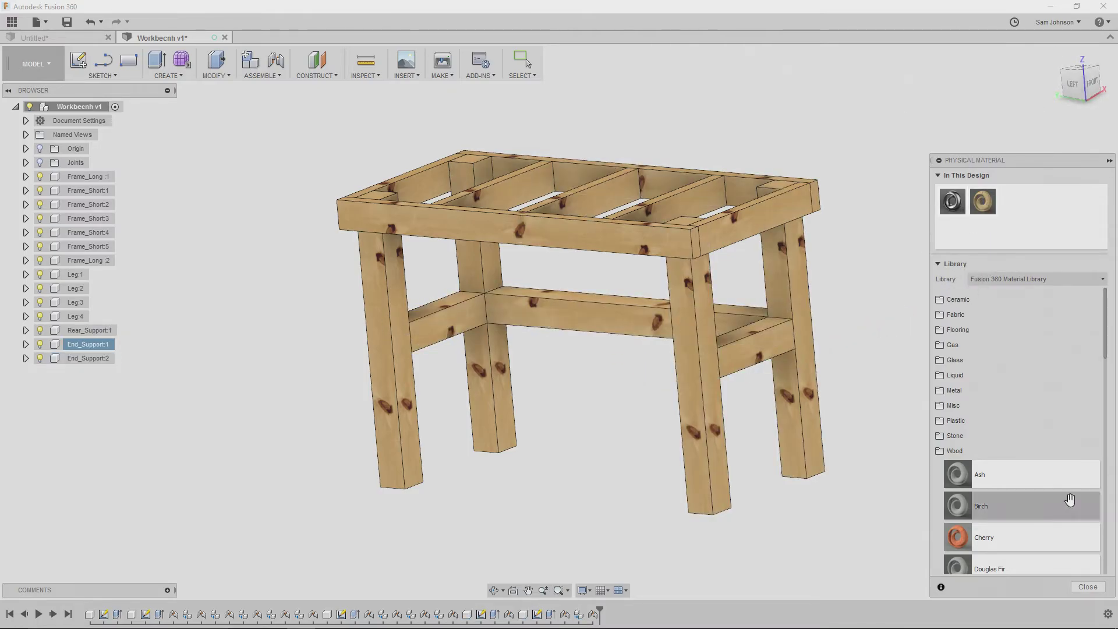
left_click(1088, 587)
middle_click_drag(901, 375, 951, 327, "shift")
middle_click_drag(983, 283, 917, 346)
scroll(934, 306, "up", 1)
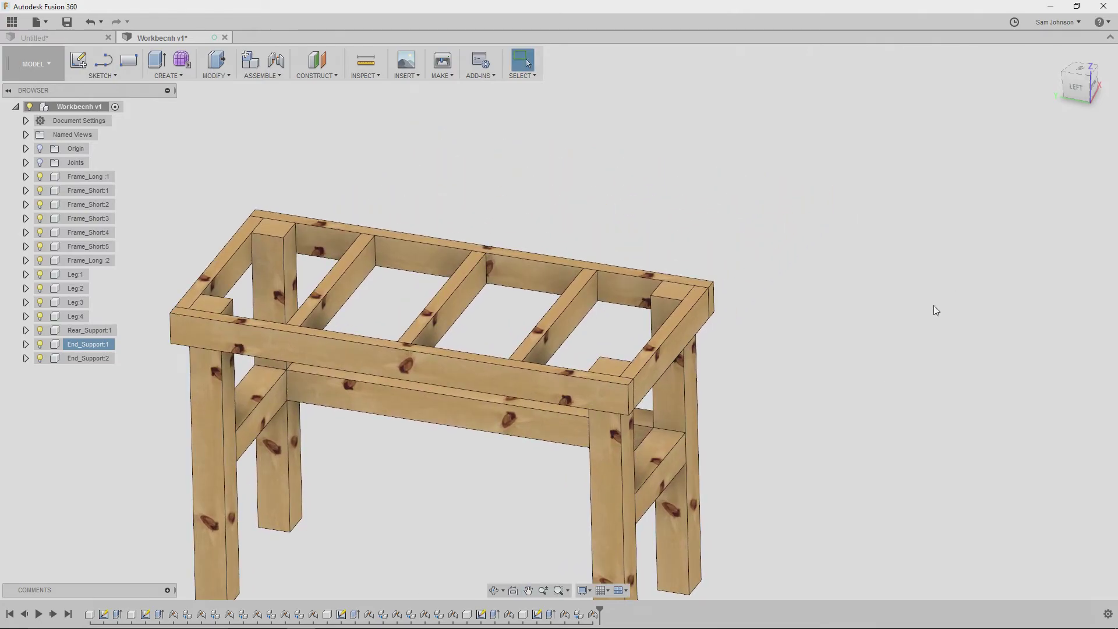
scroll(611, 163, "down", 1)
middle_click_drag(610, 163, 724, 102)
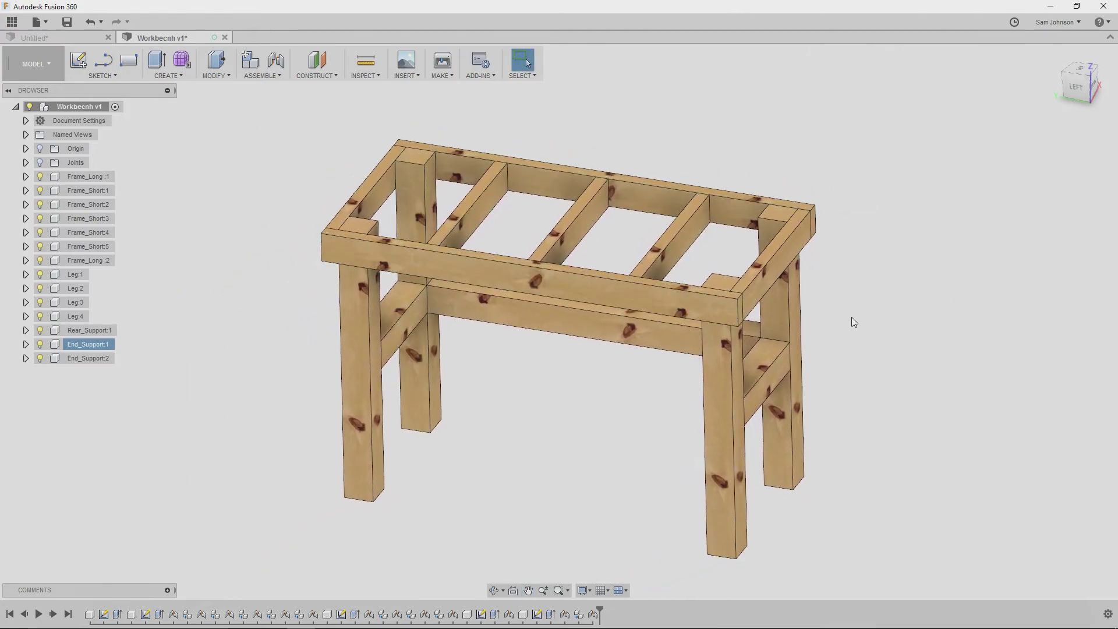
Create another new component under the workbench assembly and name it Top.
right_click(86, 108)
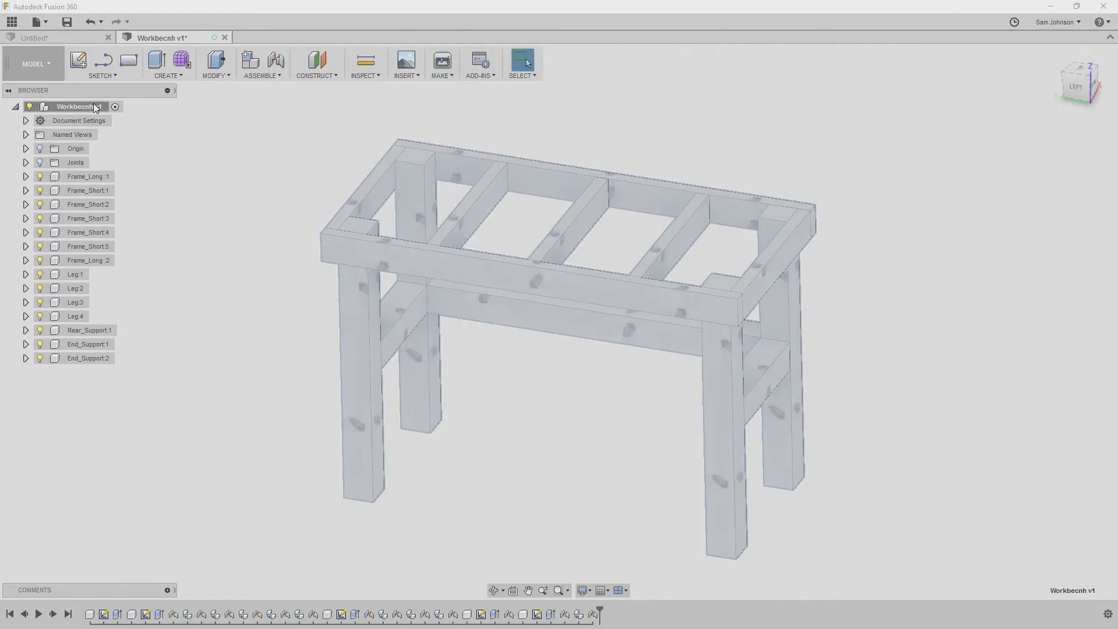
left_click(114, 114)
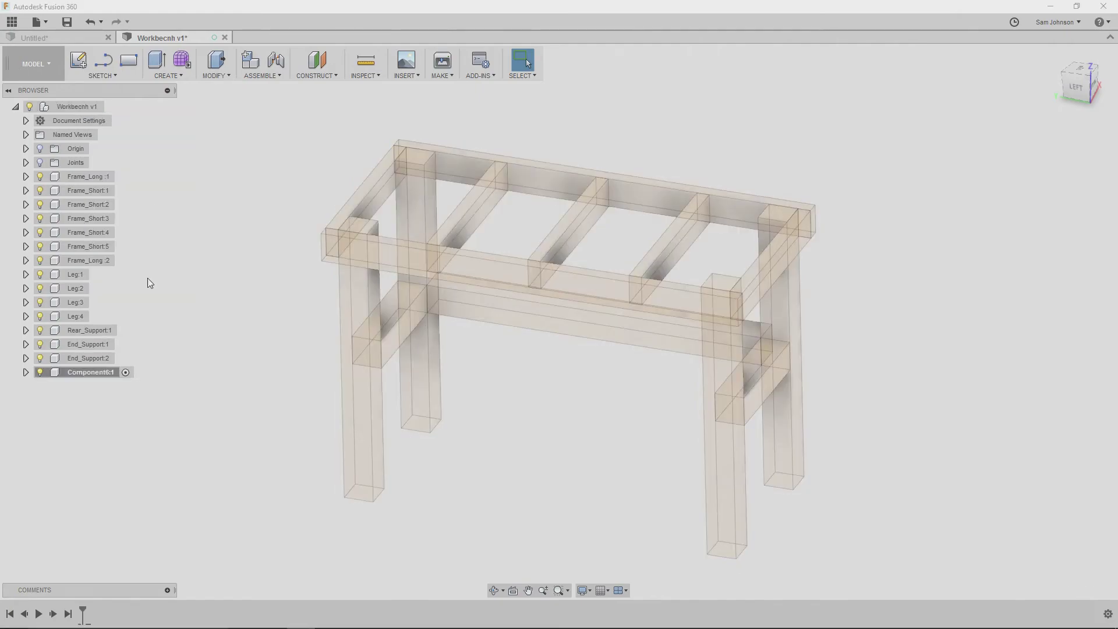
double_click(89, 372)
type("Top")
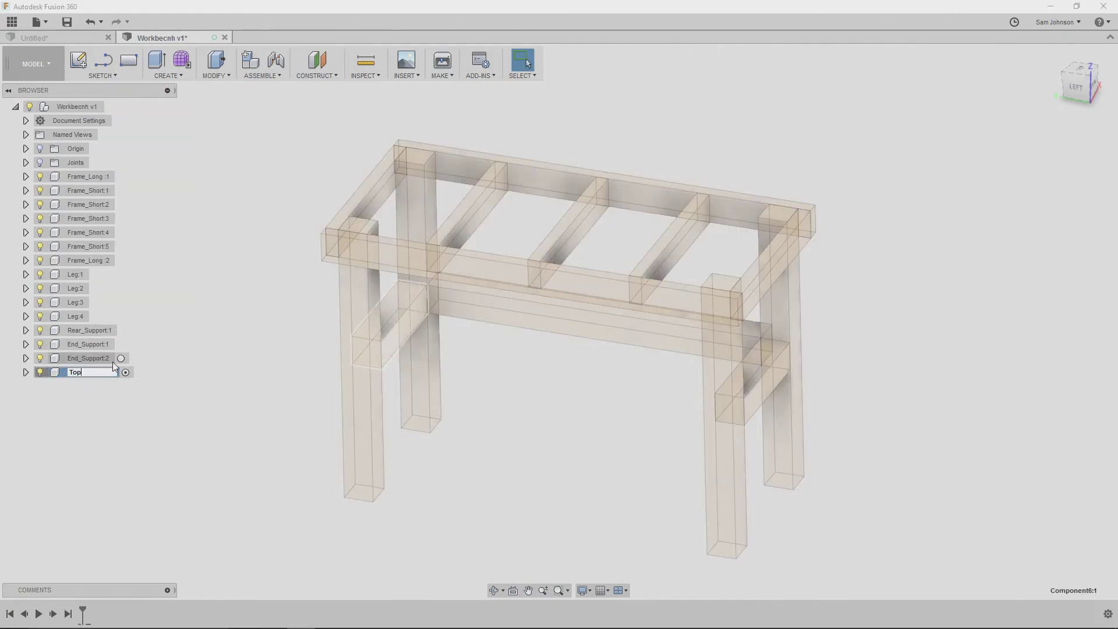
key("Return")
left_click(156, 427)
Sketch a rectangle on the frame's top face, spanning its outer outline from one corner to the diagonally opposite corner at the origin.
left_click(81, 68)
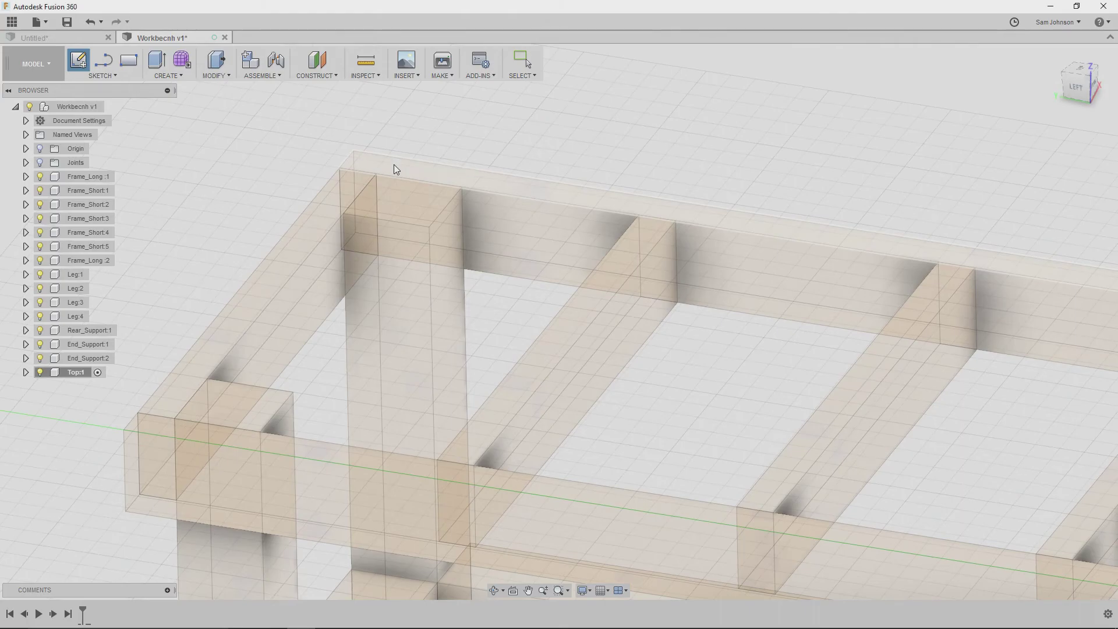
left_click(393, 165)
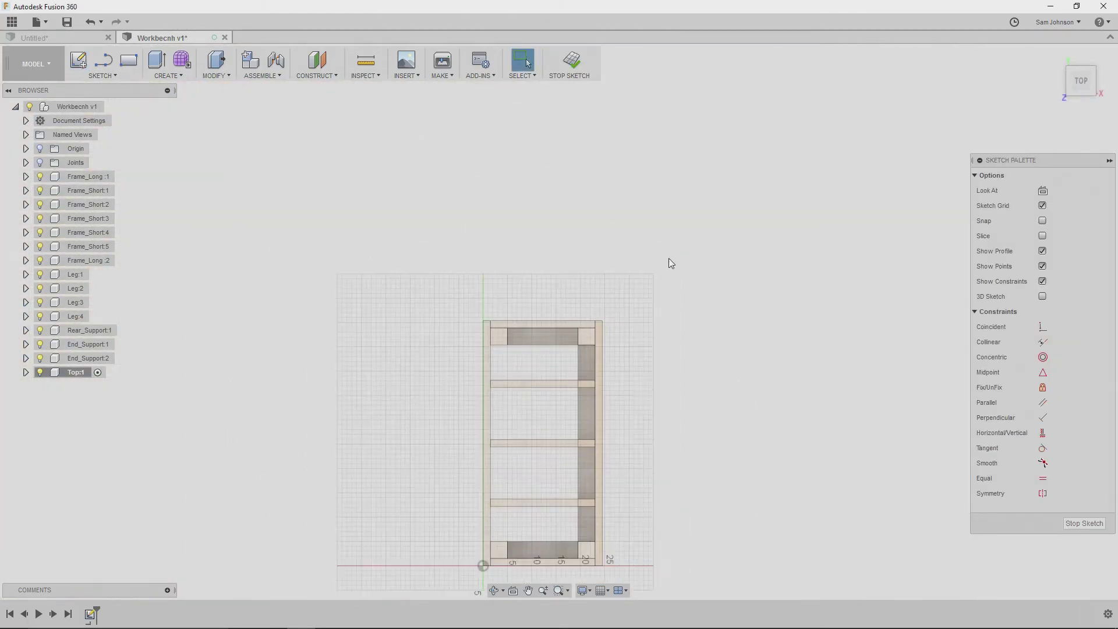
mouse_move(1101, 49)
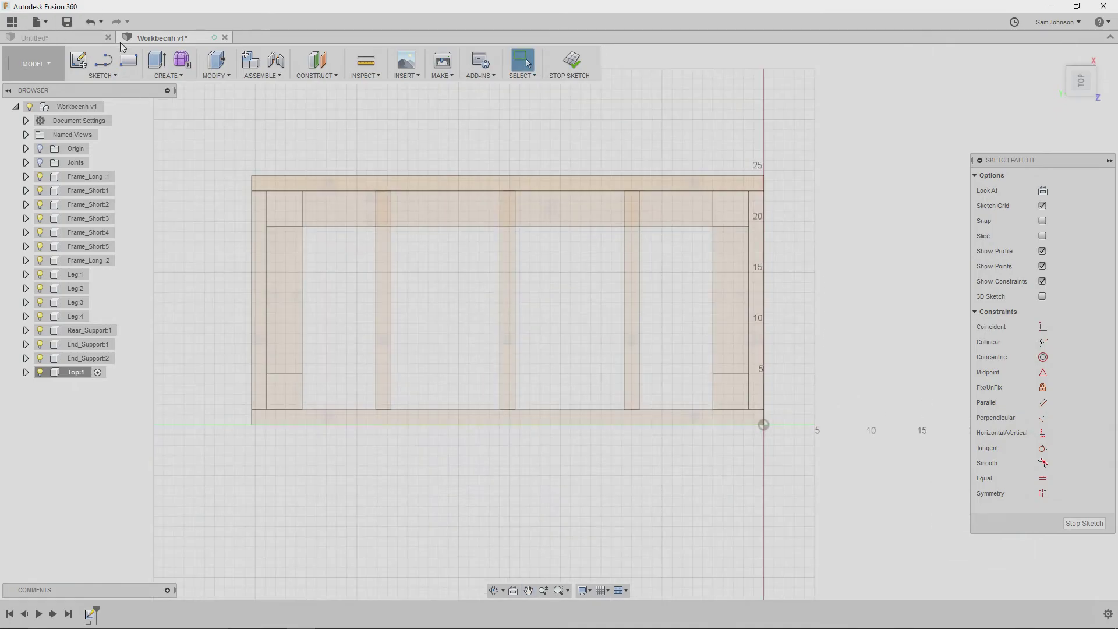
left_click(130, 61)
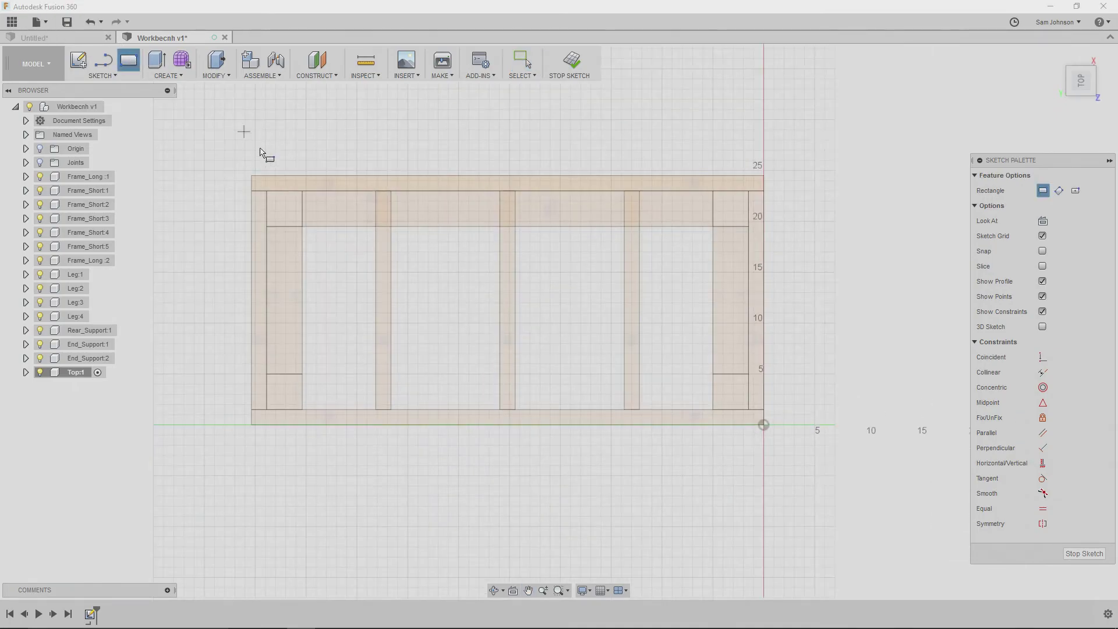
left_click(251, 176)
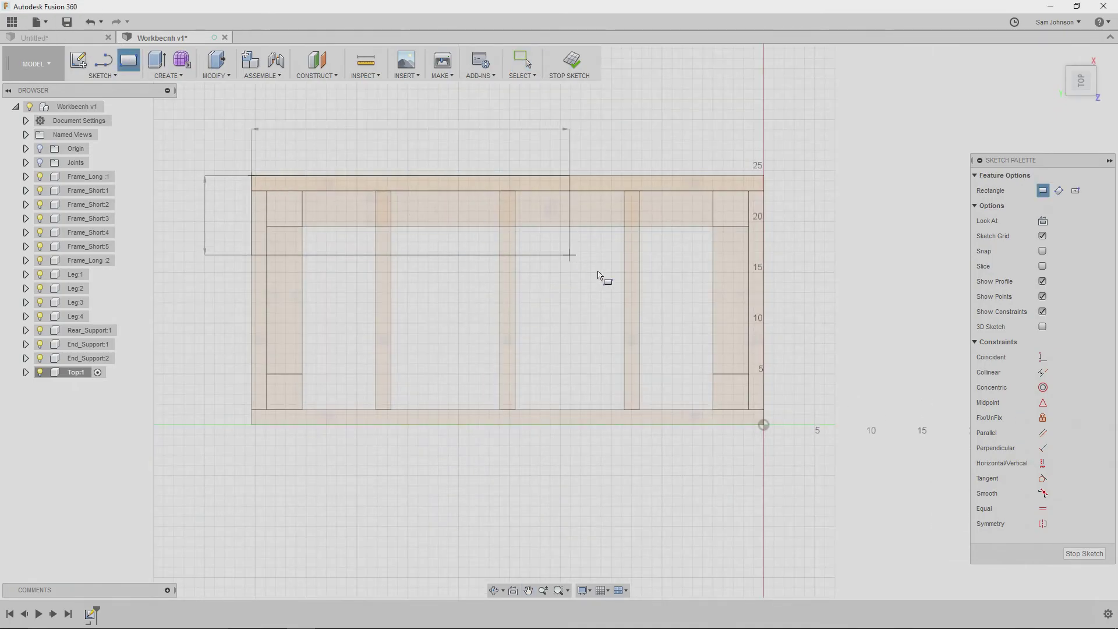
left_click(764, 425)
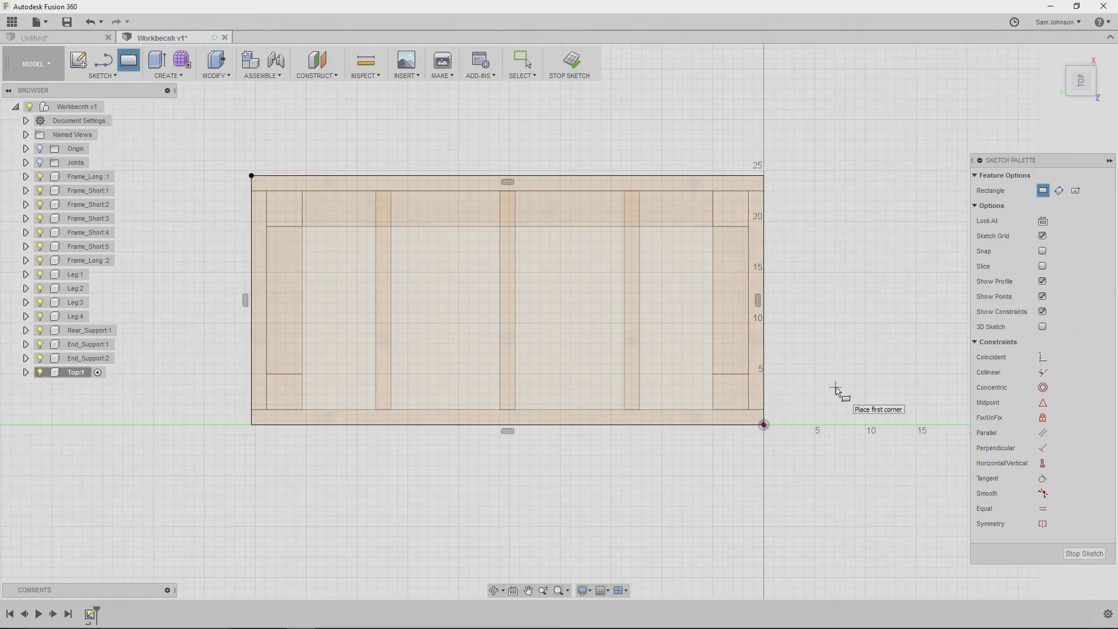
key("Escape")
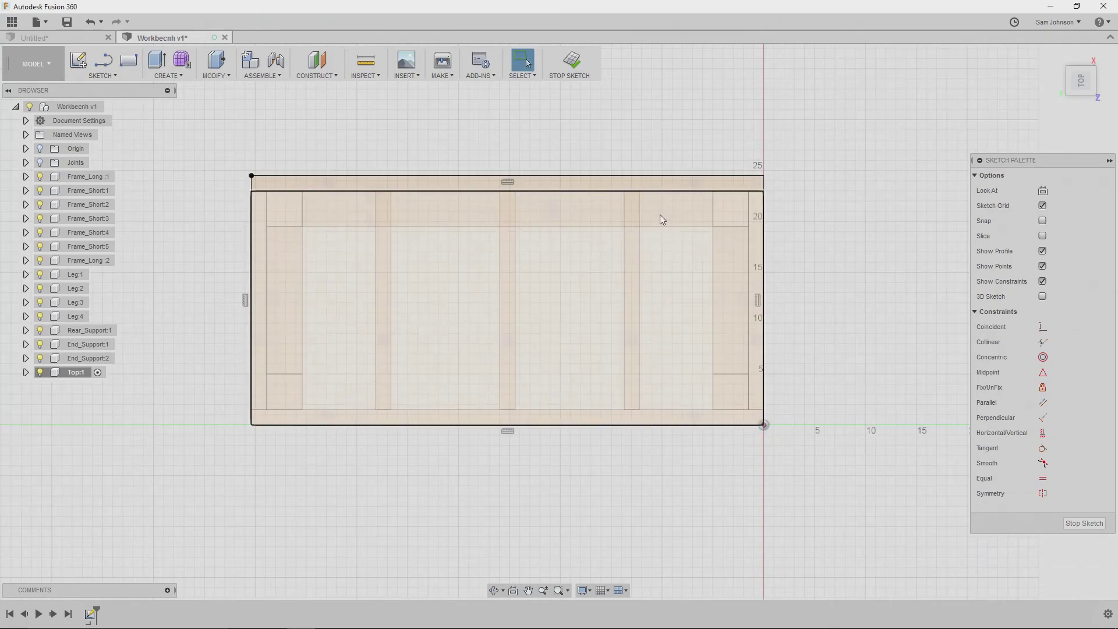
Extrude both rectangle profiles 0.5 in upward as a new body in the Top component.
key("e")
left_click(329, 229)
left_click(330, 184)
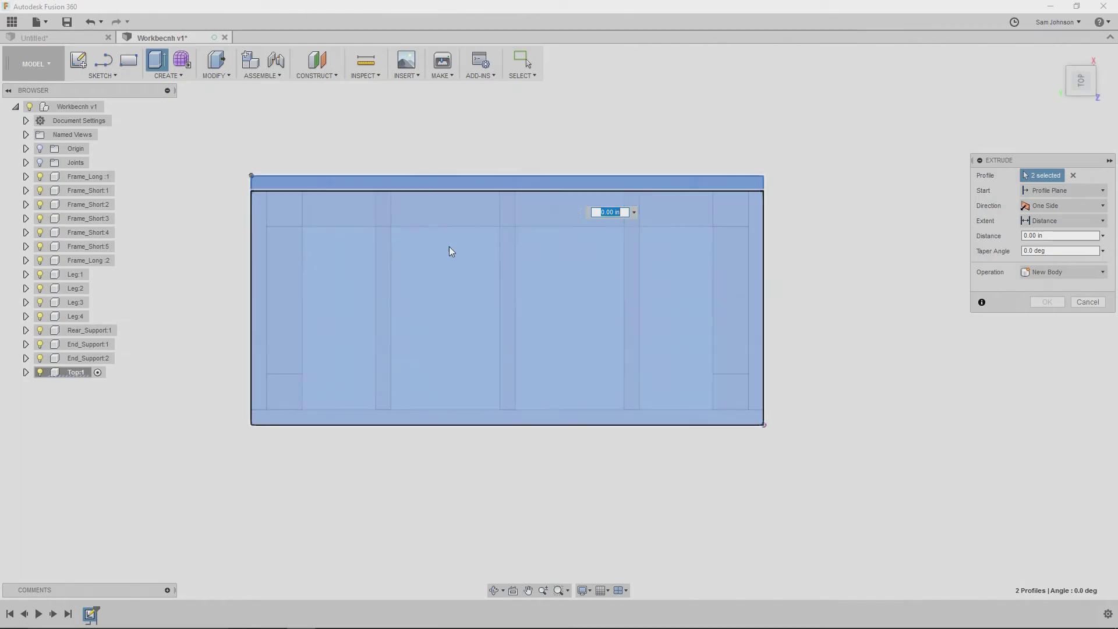
type(".5")
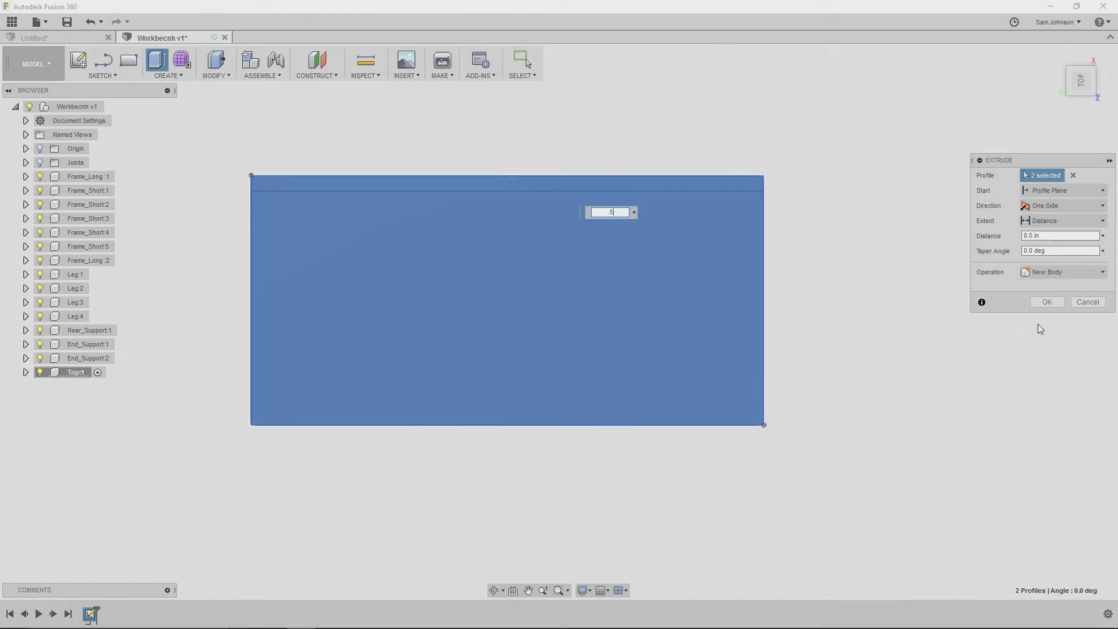
mouse_move(849, 401)
middle_mouse_down("shift")
mouse_move(843, 319)
mouse_move(846, 416)
middle_mouse_up("shift")
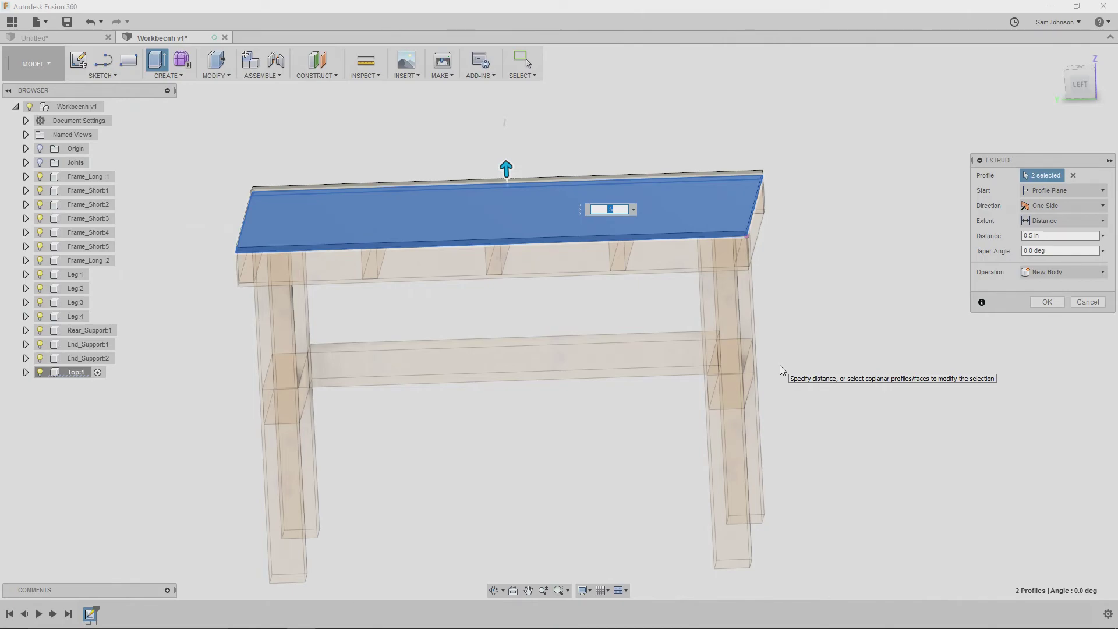
key("Return")
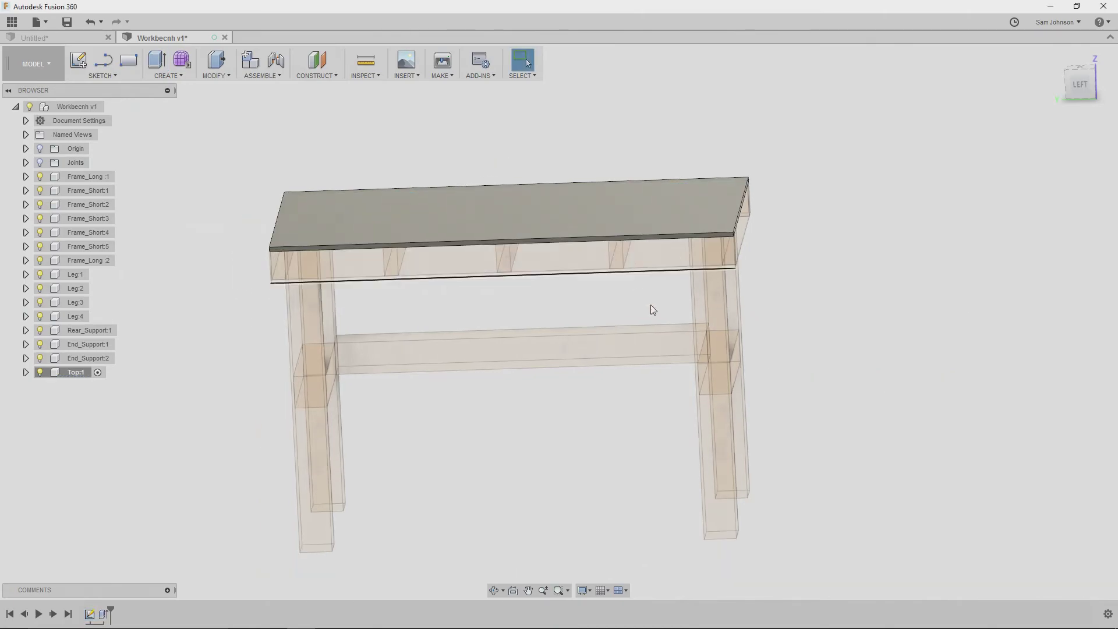
Move the Top panel away from the frame and activate the root Workbench assembly.
middle_click_drag(856, 249, 798, 274, "shift")
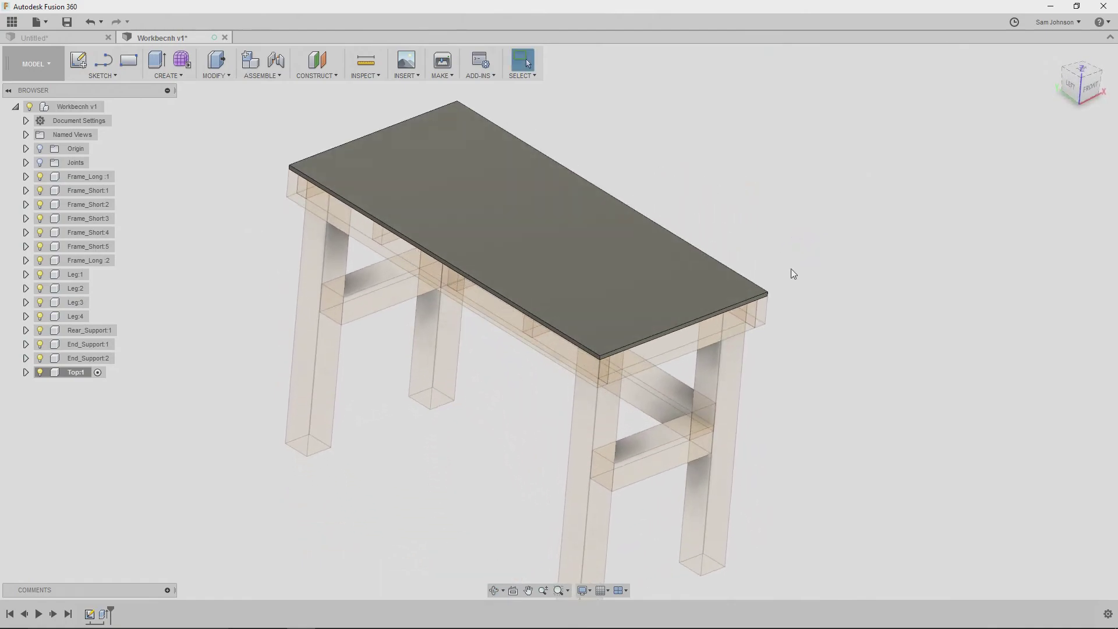
left_click_drag(539, 252, 796, 169)
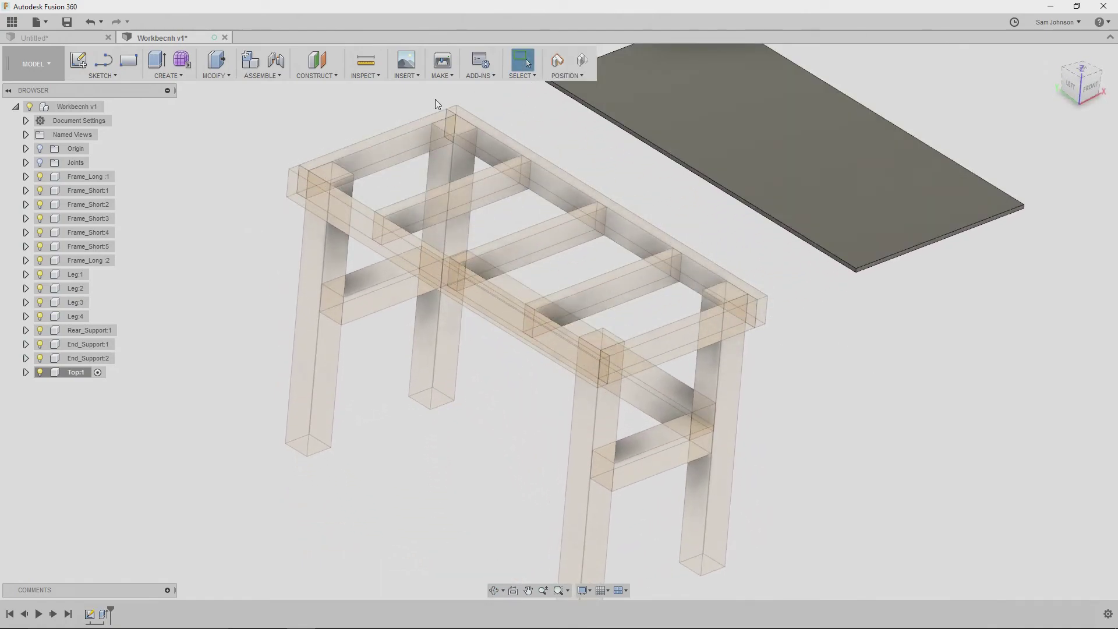
left_click(110, 107)
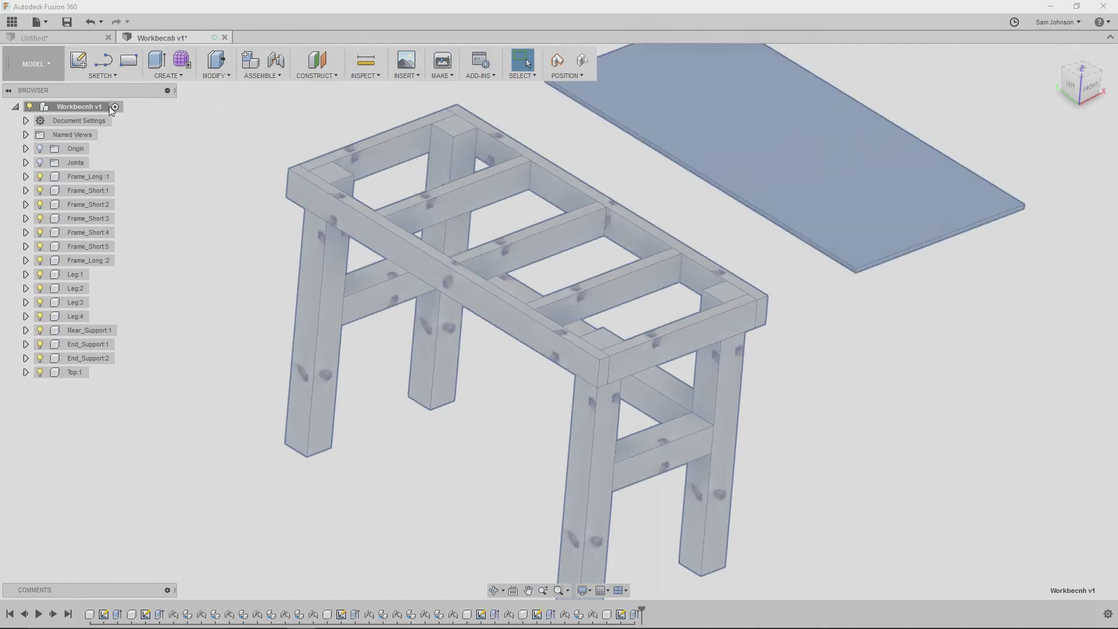
left_click(283, 62)
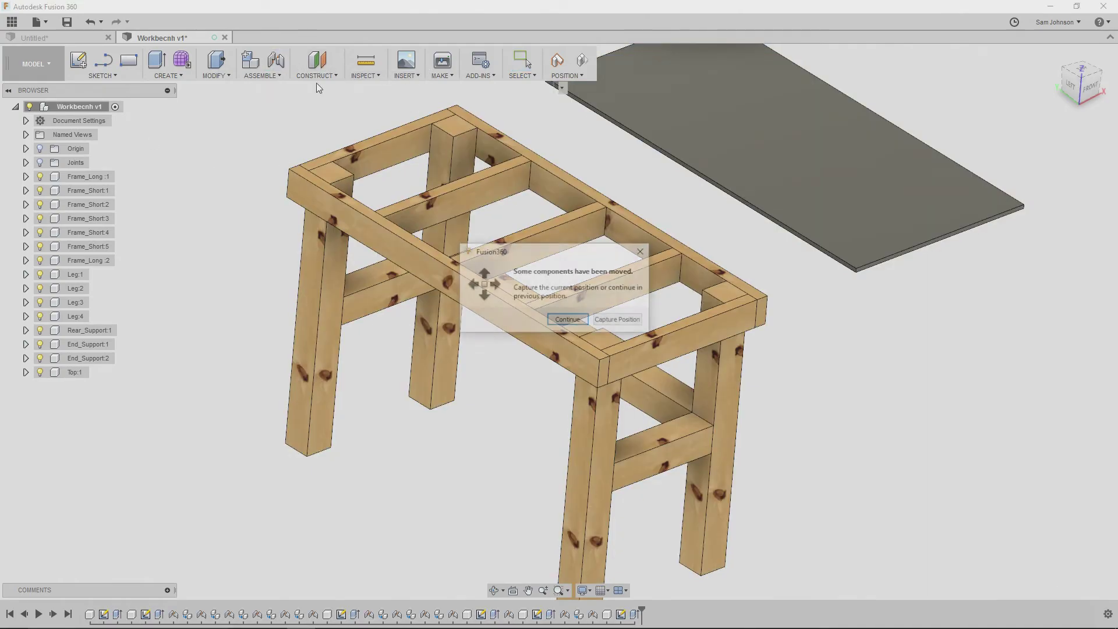
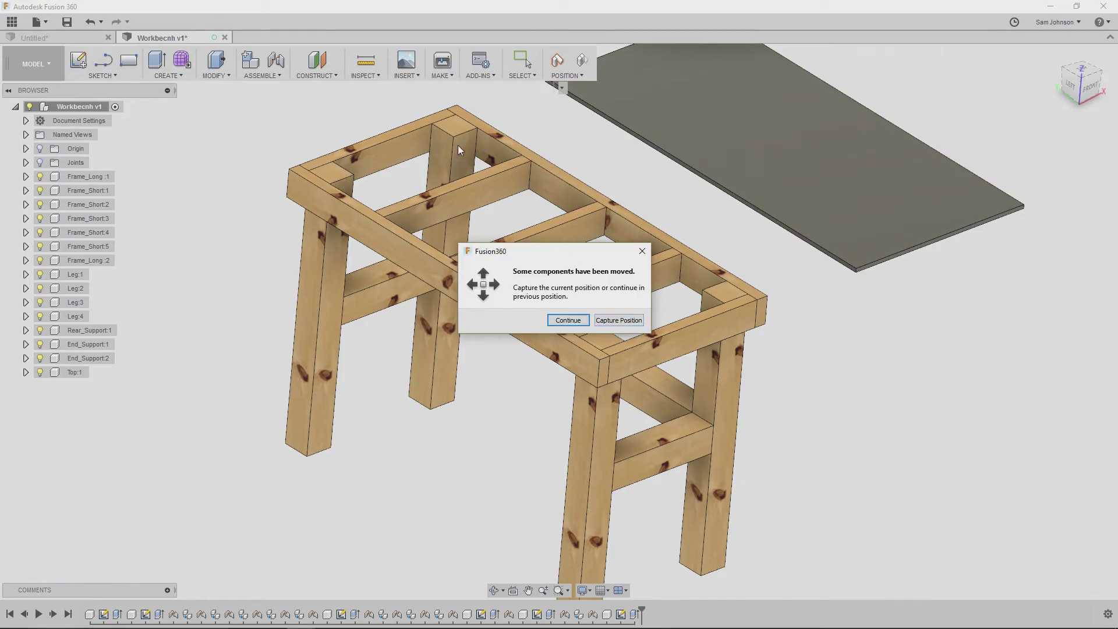
left_click(568, 320)
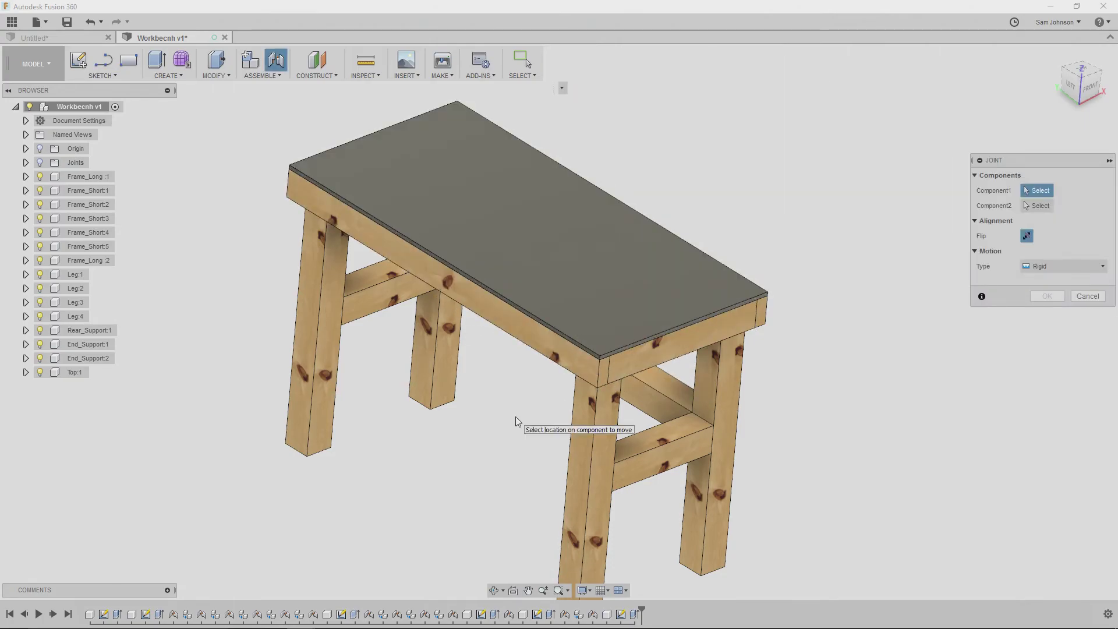
left_click(87, 24)
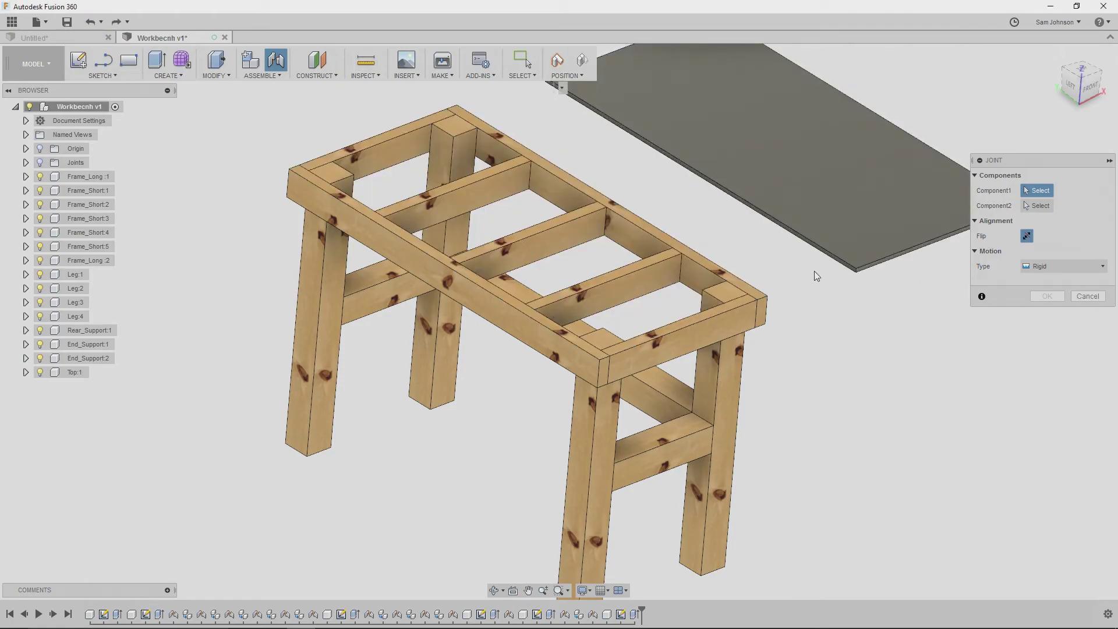
left_click(1085, 297)
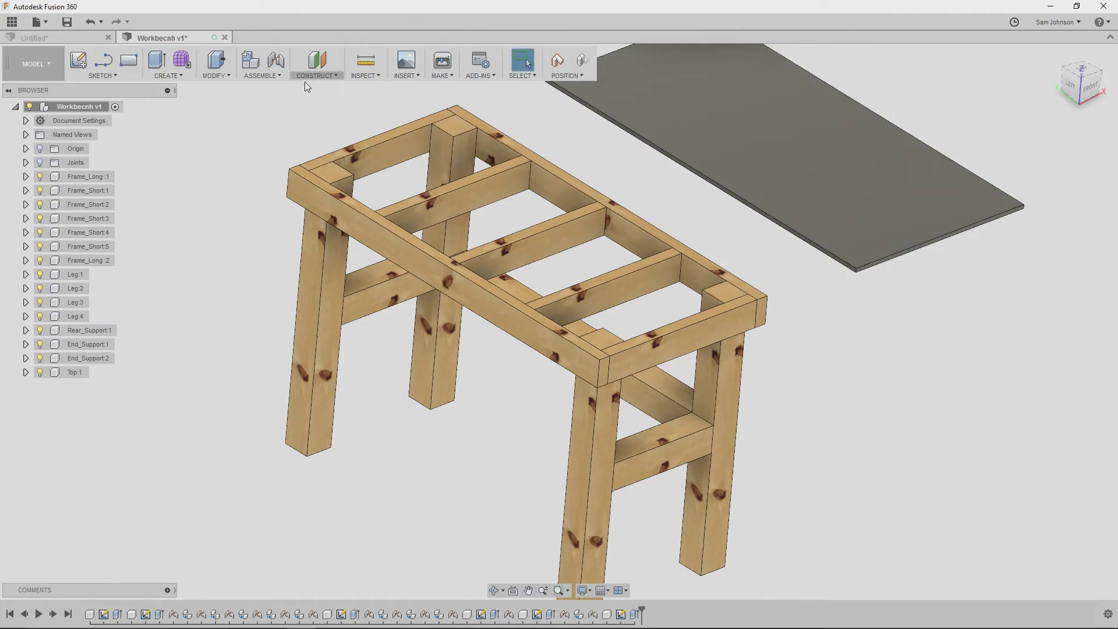
Capture the Top panel's moved position and create a rigid joint from its corner area to the upper edge of the front long frame member's end.
left_click(277, 61)
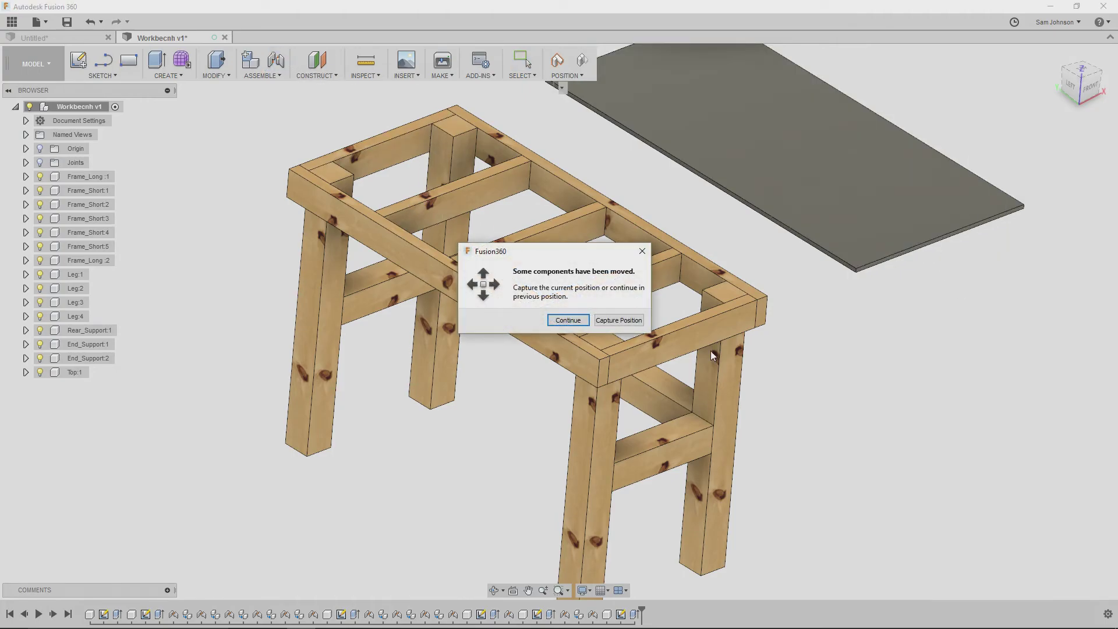
left_click(620, 321)
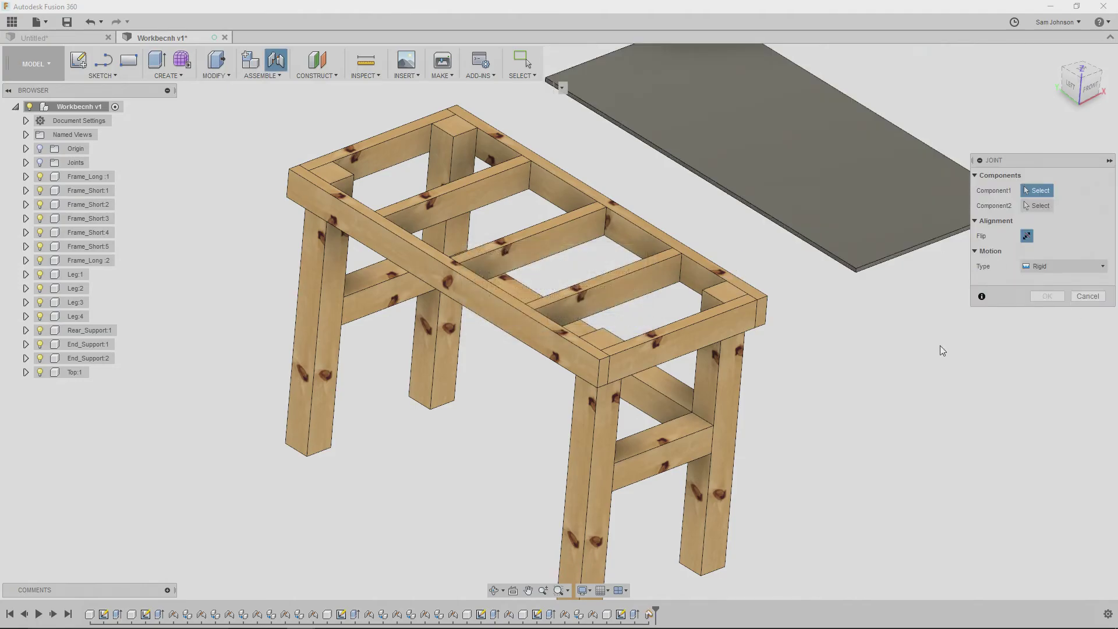
middle_click_drag(879, 317, 743, 337, "shift")
left_click(639, 127)
middle_click_drag(623, 208, 538, 143, "shift")
scroll(537, 151, "up", 3)
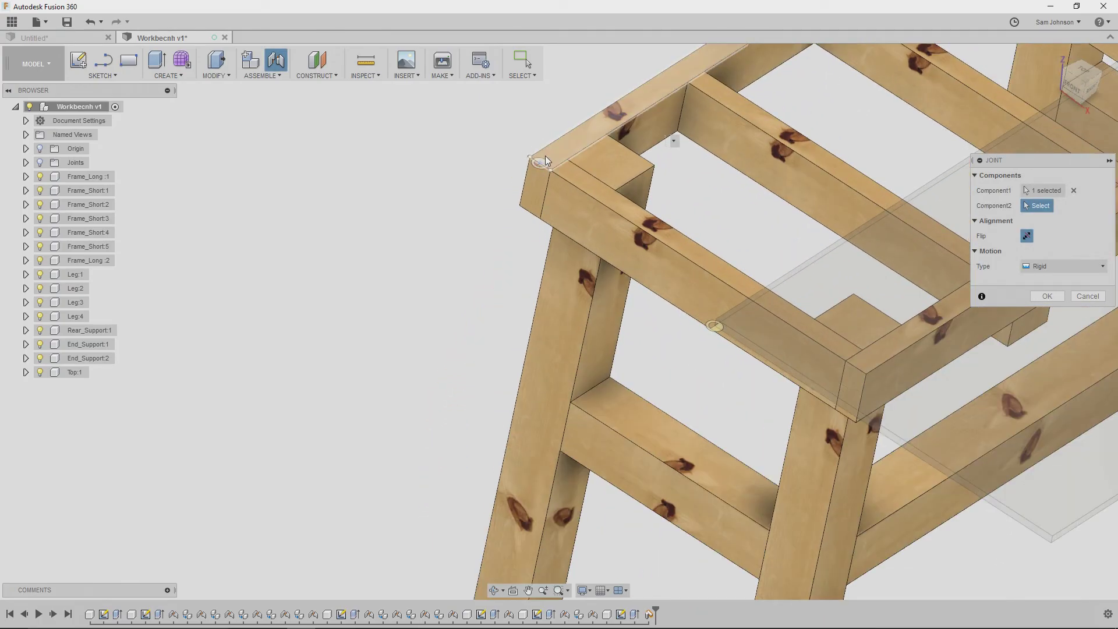
left_click(545, 155)
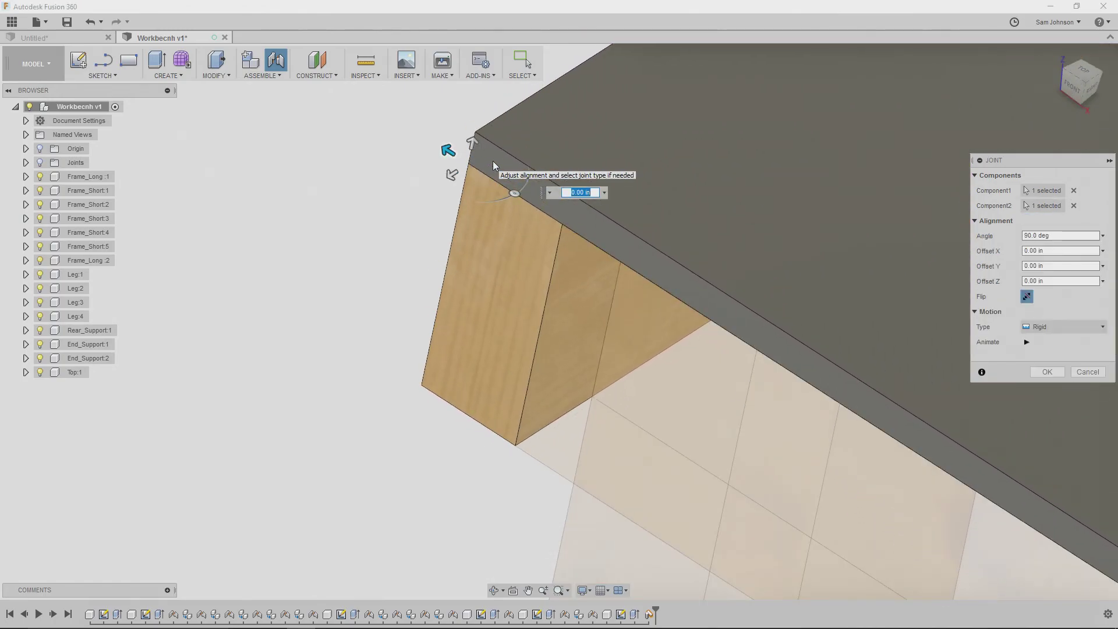
left_click(1046, 371)
Apply the MDF Medium Density Fiberboard physical material to the Top component.
scroll(540, 379, "down", 5)
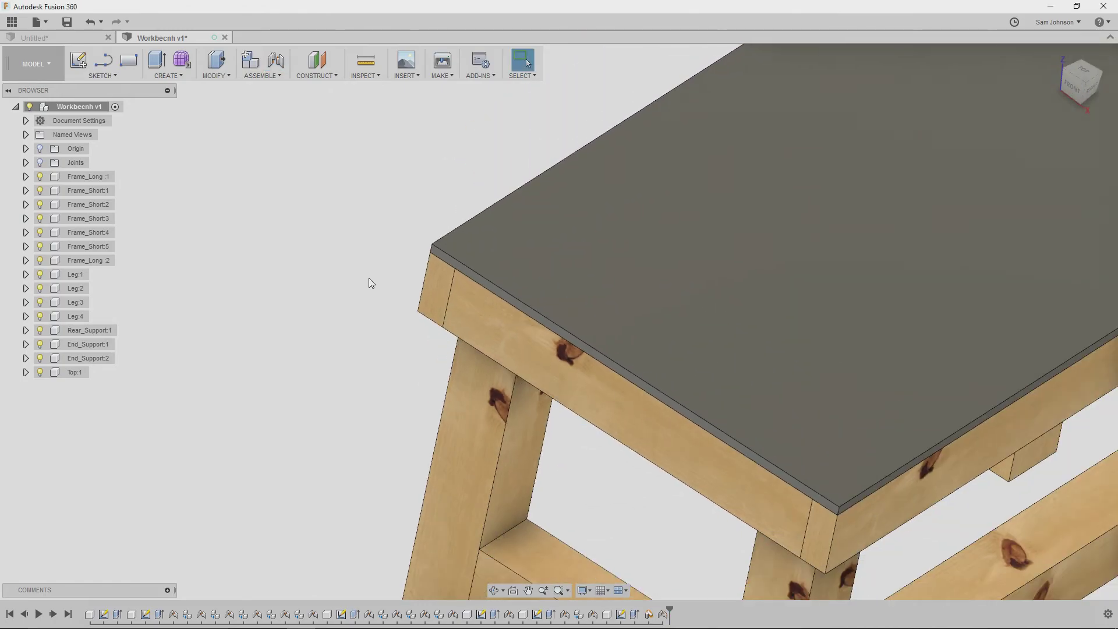
scroll(341, 292, "down", 5)
middle_click_drag(317, 306, 491, 350, "shift")
middle_click_drag(634, 431, 572, 471, "shift")
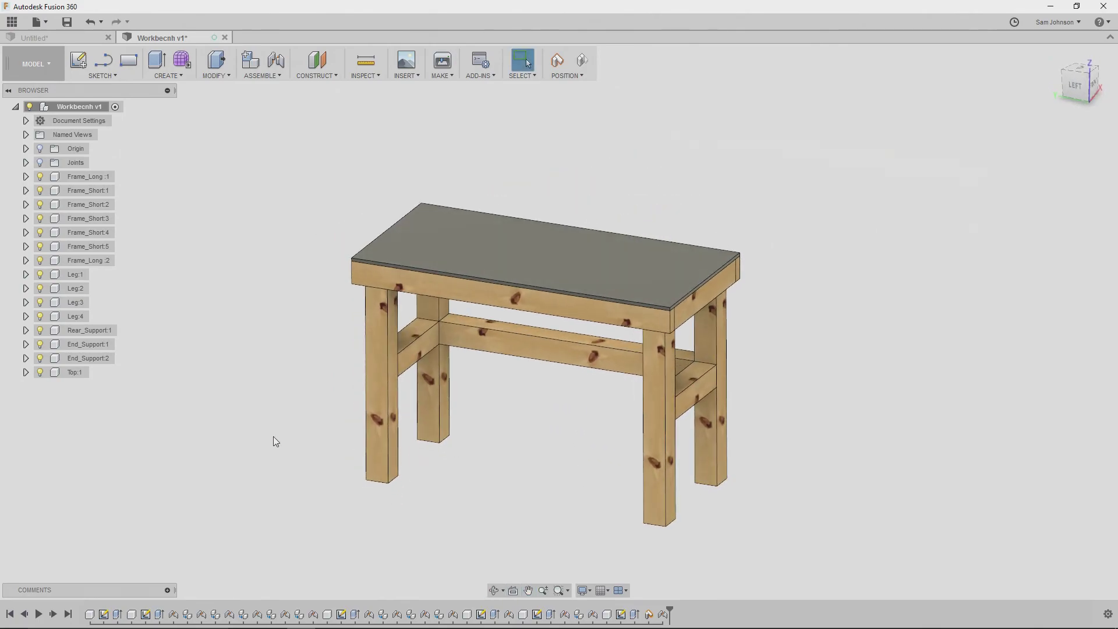
left_click(69, 371)
right_click(69, 371)
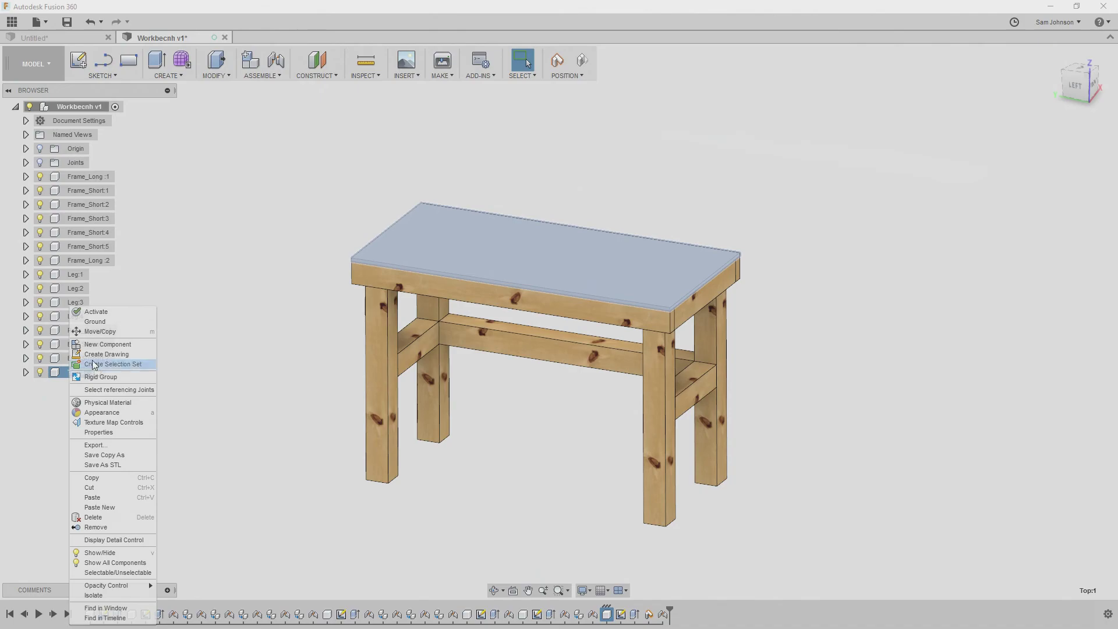
left_click(98, 403)
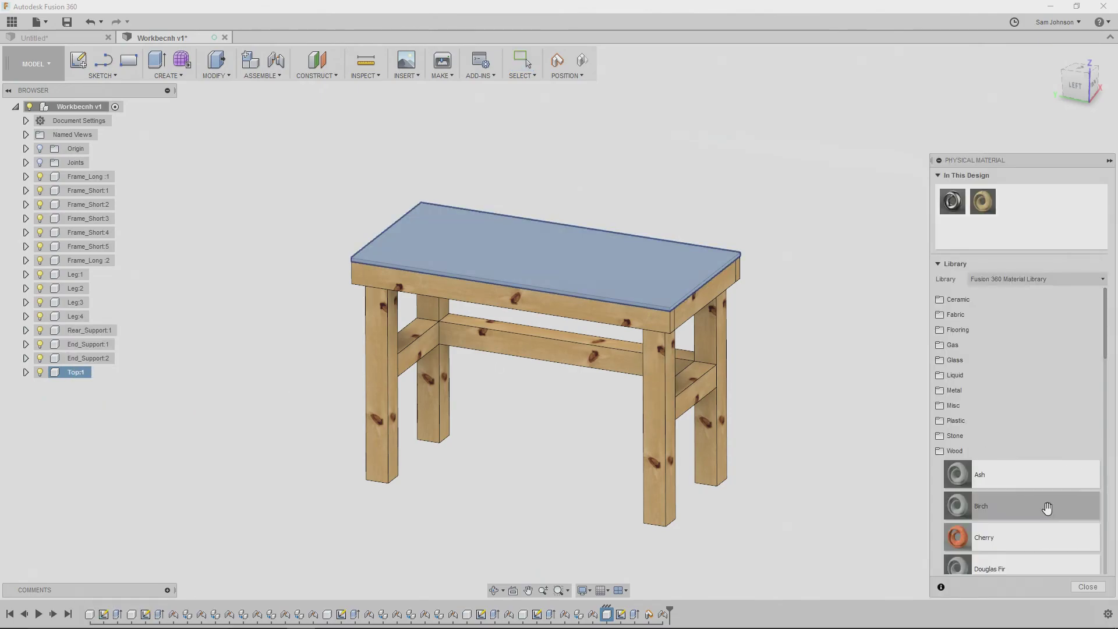
scroll(1019, 423, "down", 5)
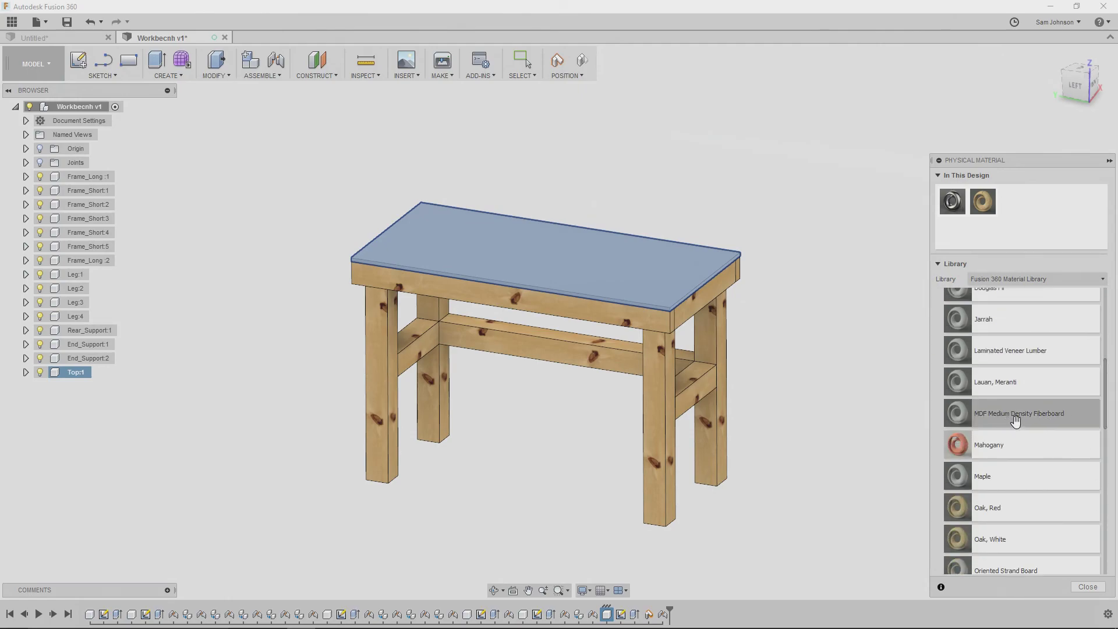
left_click_drag(1065, 417, 634, 272)
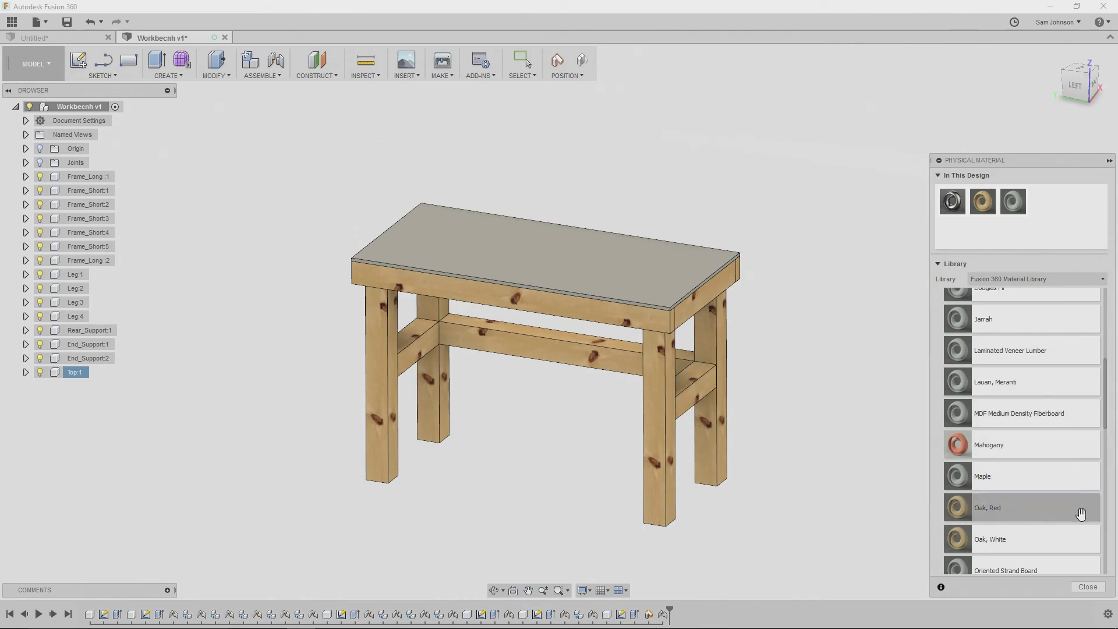
left_click(1088, 587)
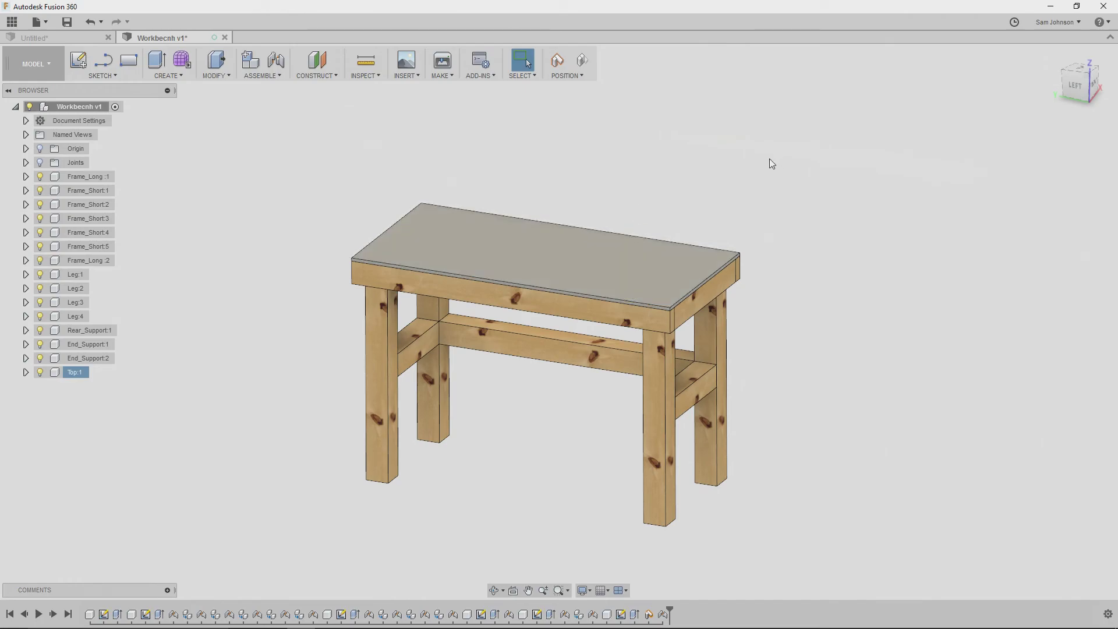
Search the appearance library for MDF and apply the MDF Board appearance to the workbench's Top component.
key("a")
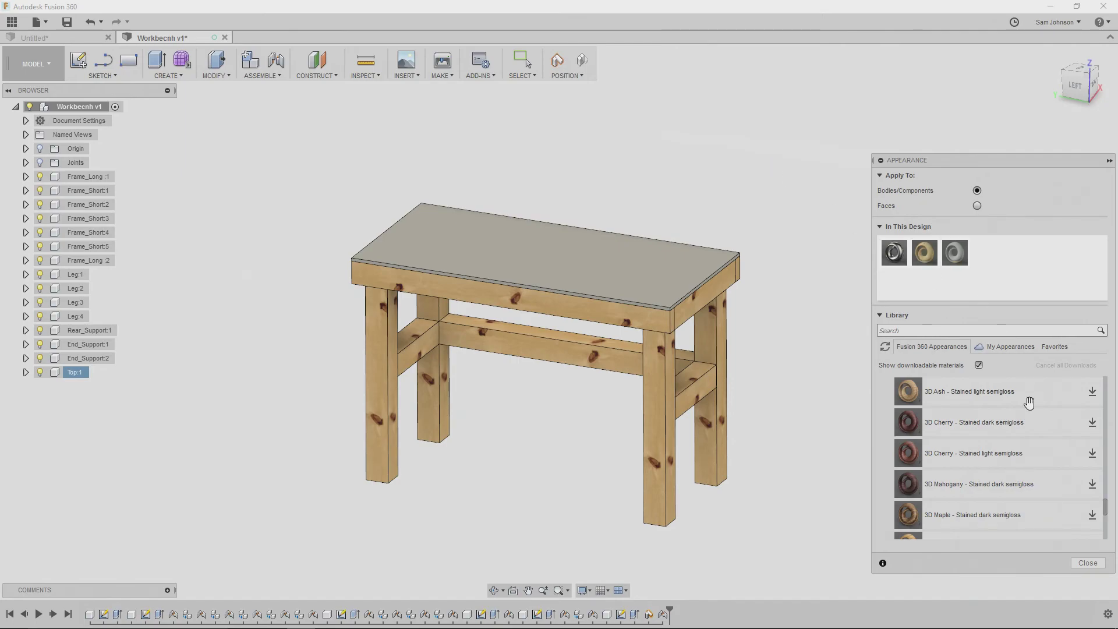
left_click_drag(1104, 506, 1099, 394)
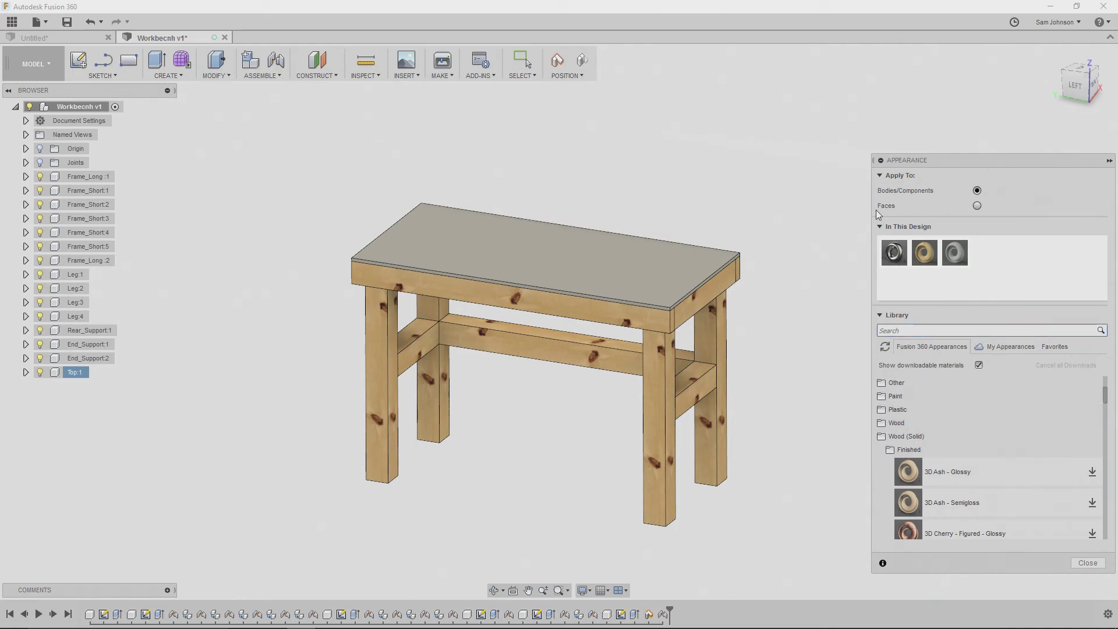
left_click(916, 449)
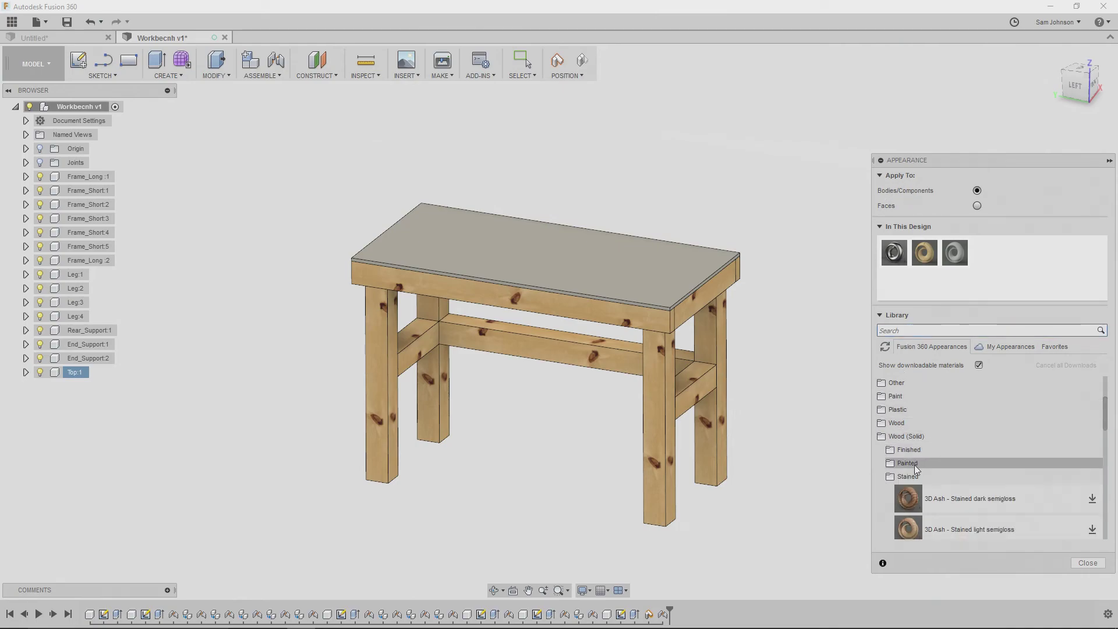
left_click(909, 477)
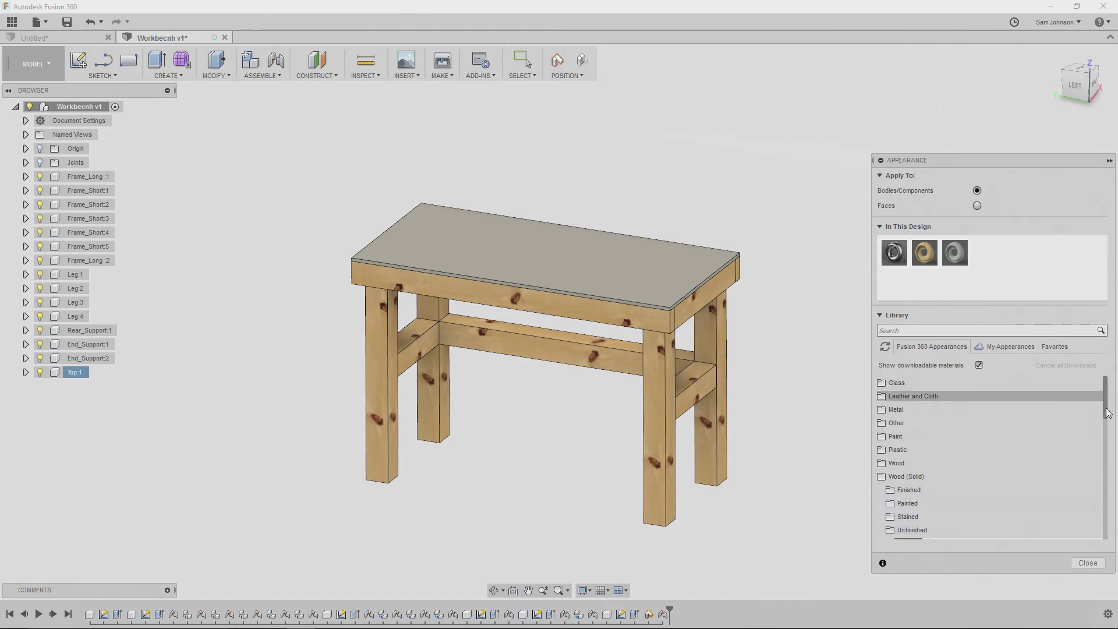
scroll(1107, 412, "down", 1)
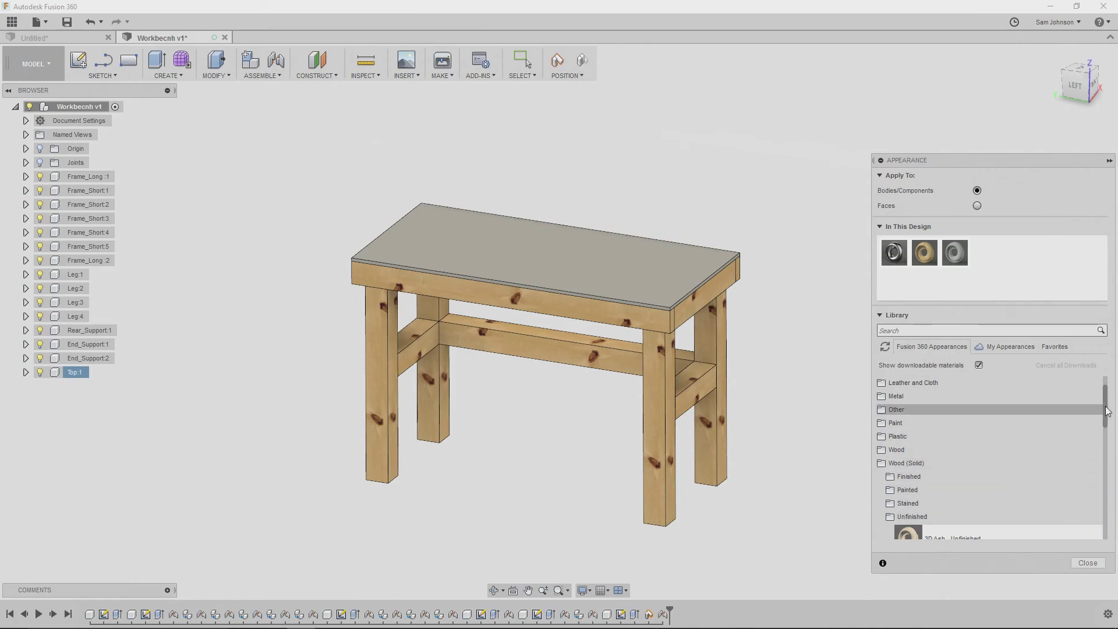
left_click(959, 331)
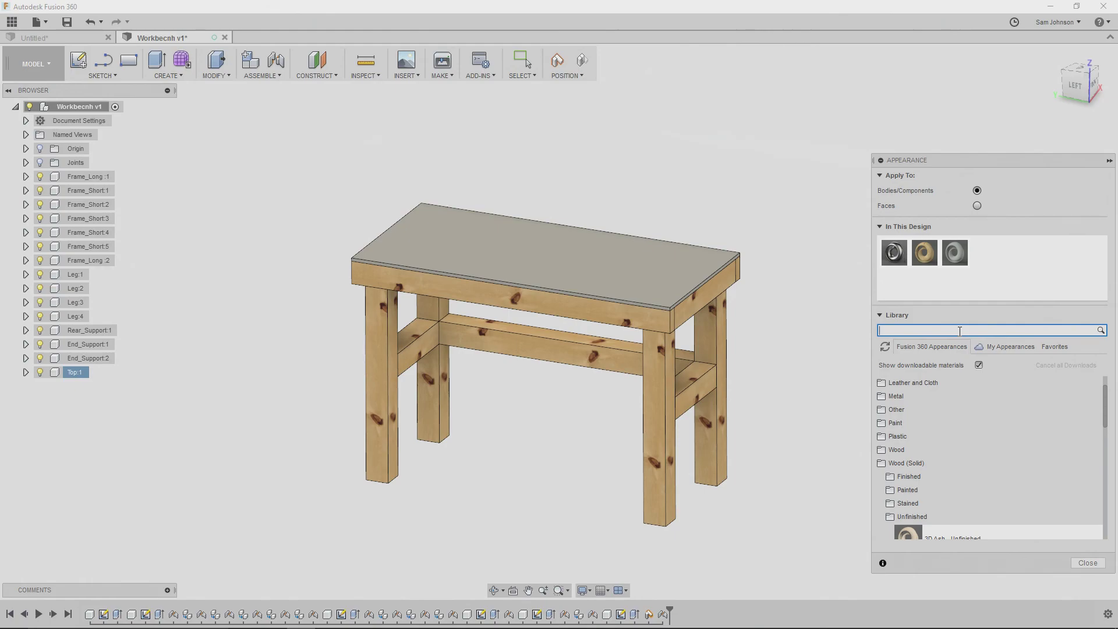
type("MFDF")
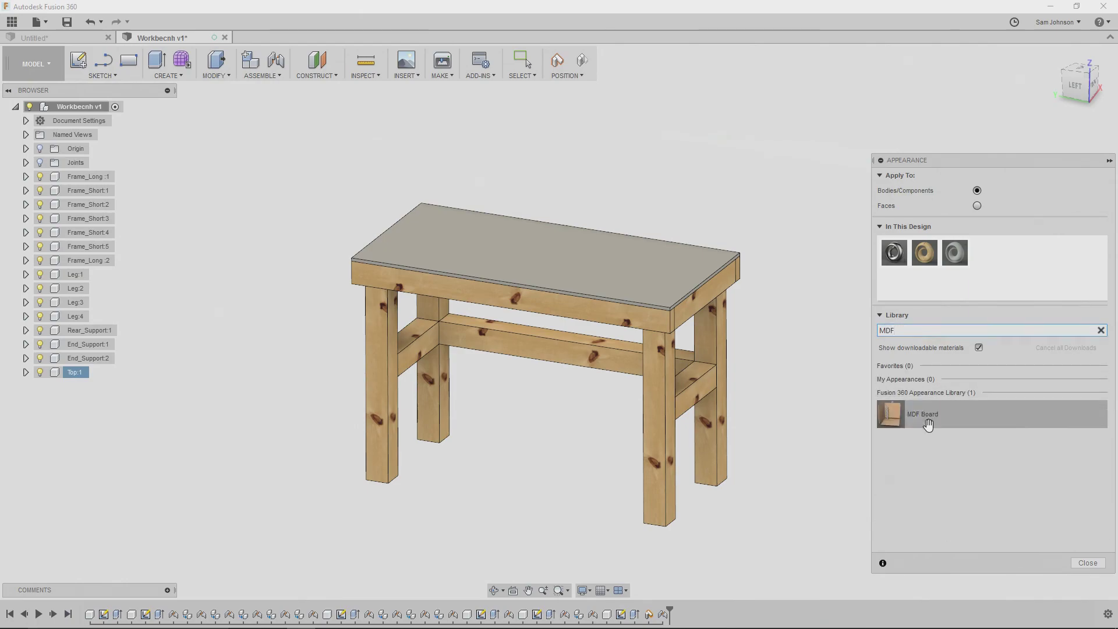
left_click_drag(926, 416, 626, 259)
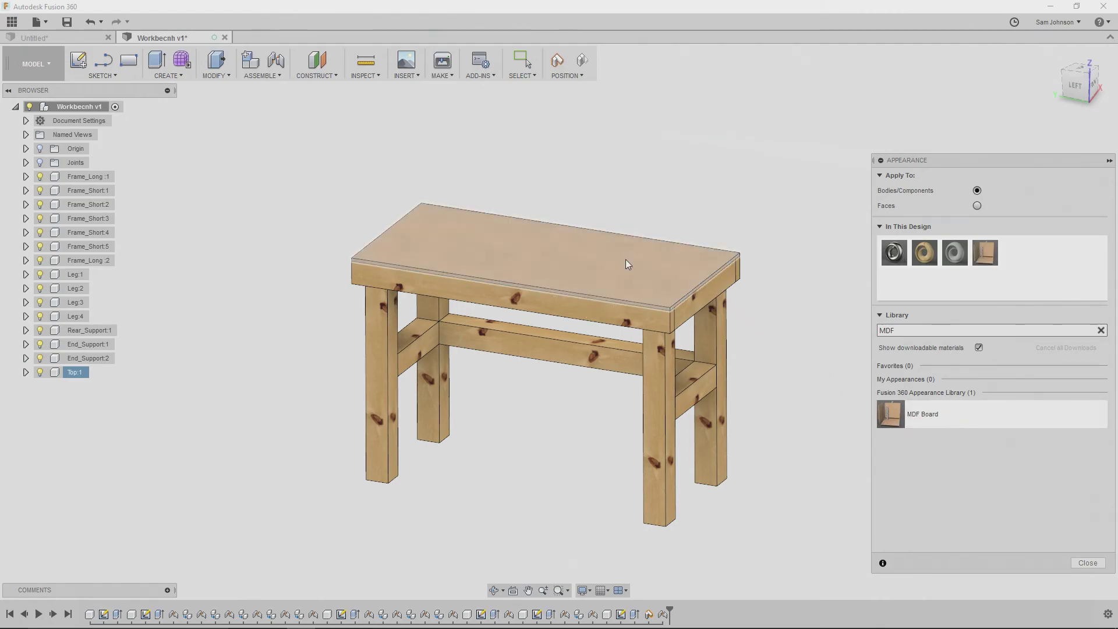
scroll(603, 284, "up", 3)
scroll(603, 284, "down", 5)
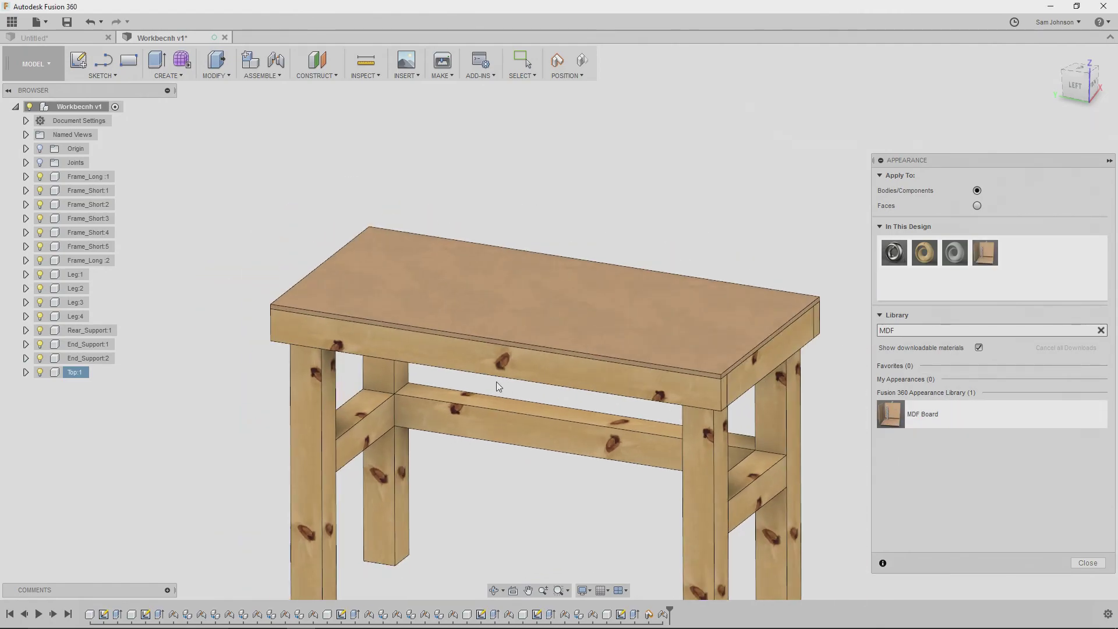
left_click(1088, 564)
middle_click_drag(863, 347, 958, 381)
scroll(952, 349, "down", 1)
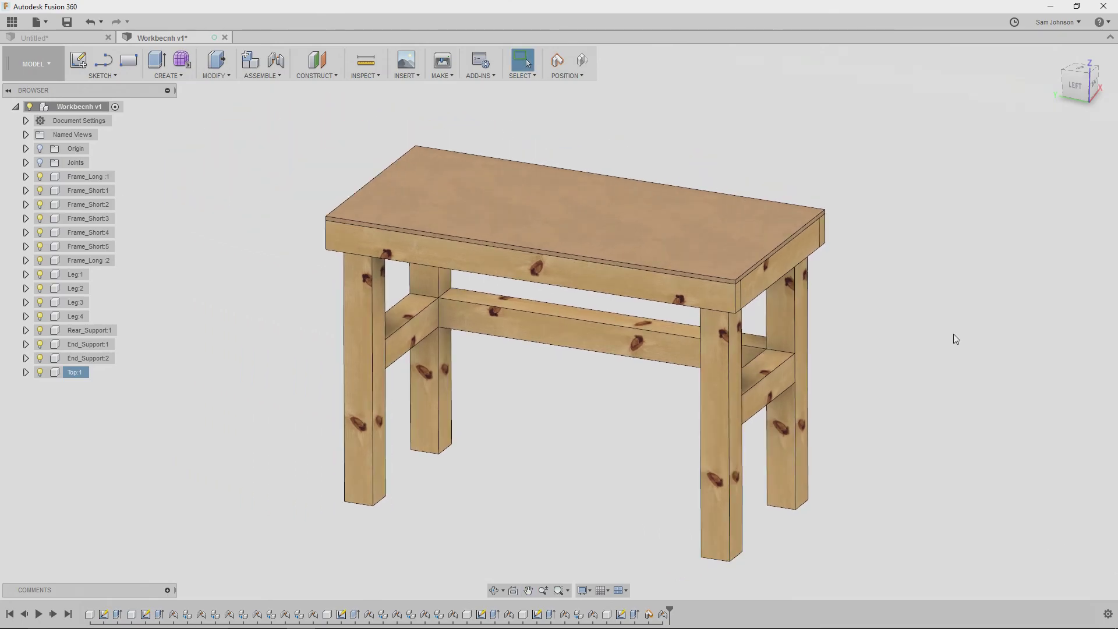
middle_click_drag(952, 448, 641, 372, "shift")
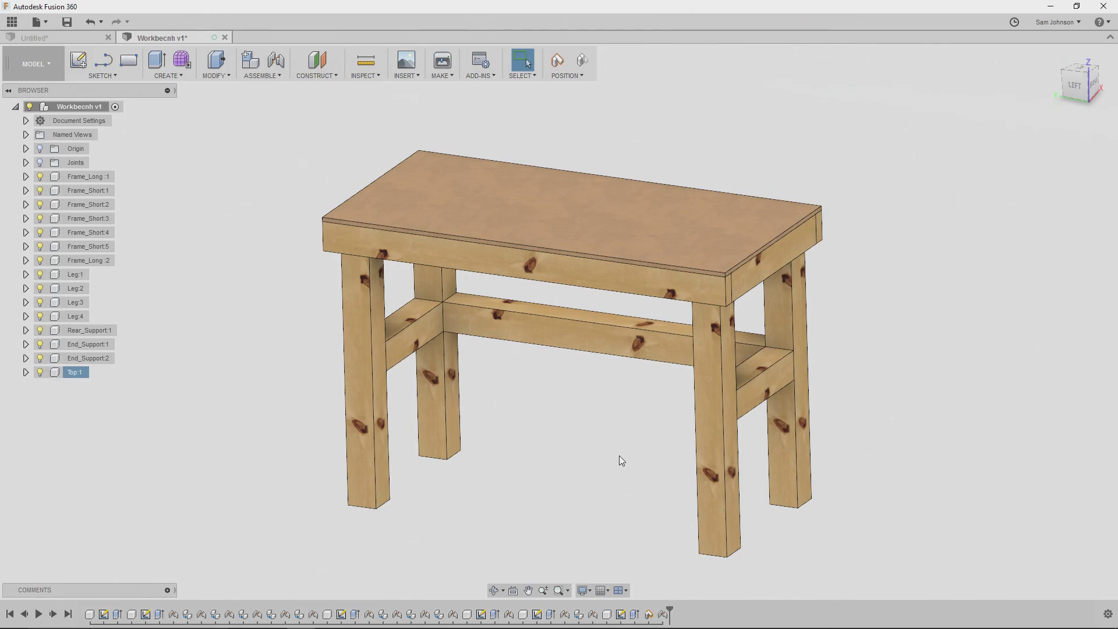
middle_click_drag(619, 464, 612, 439, "shift")
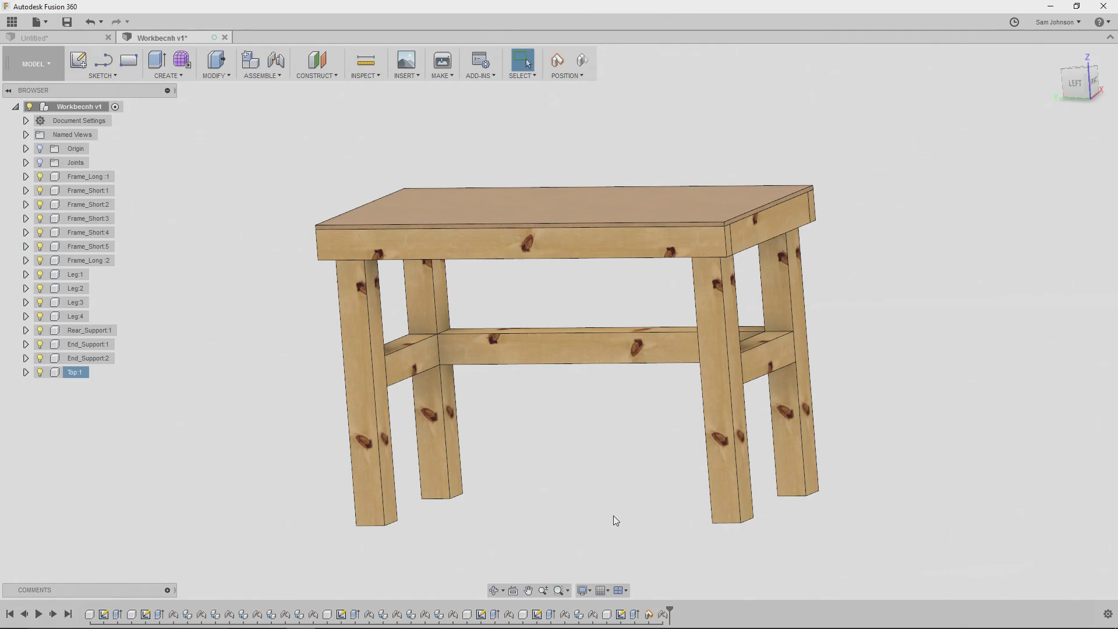
middle_click_drag(603, 488, 628, 501, "shift")
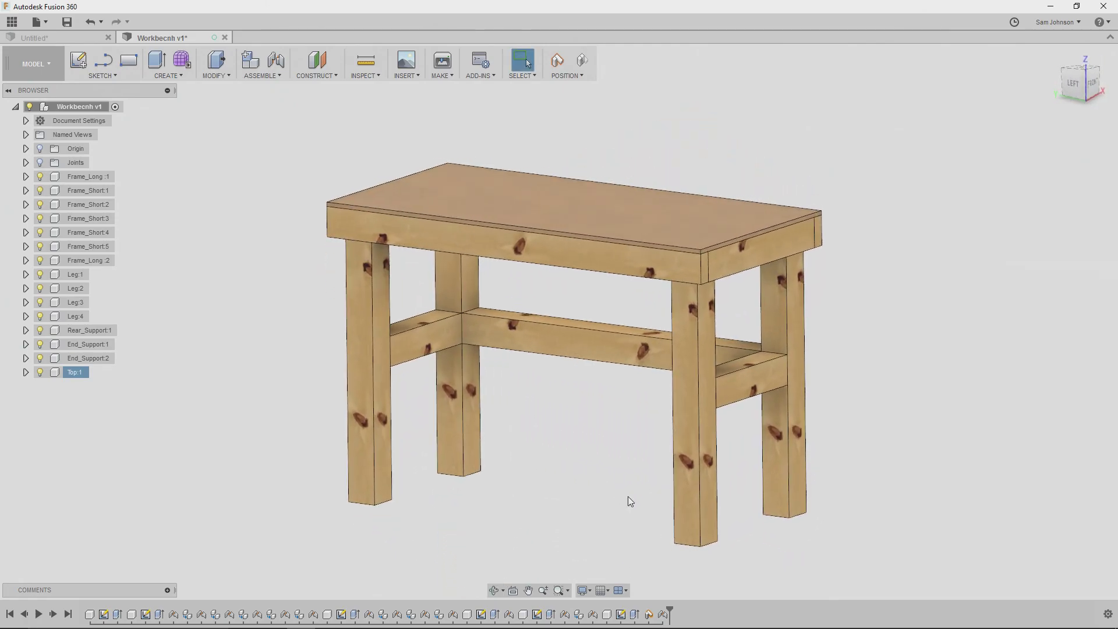